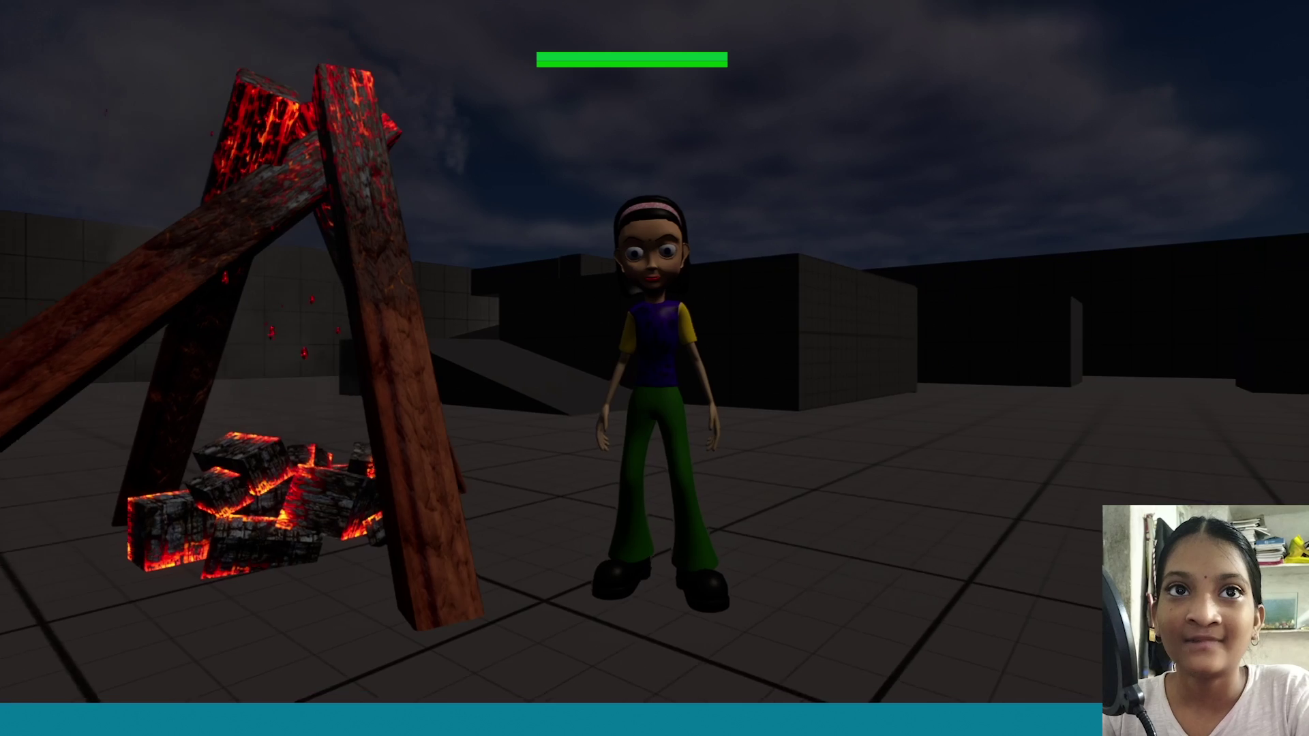
key("w")
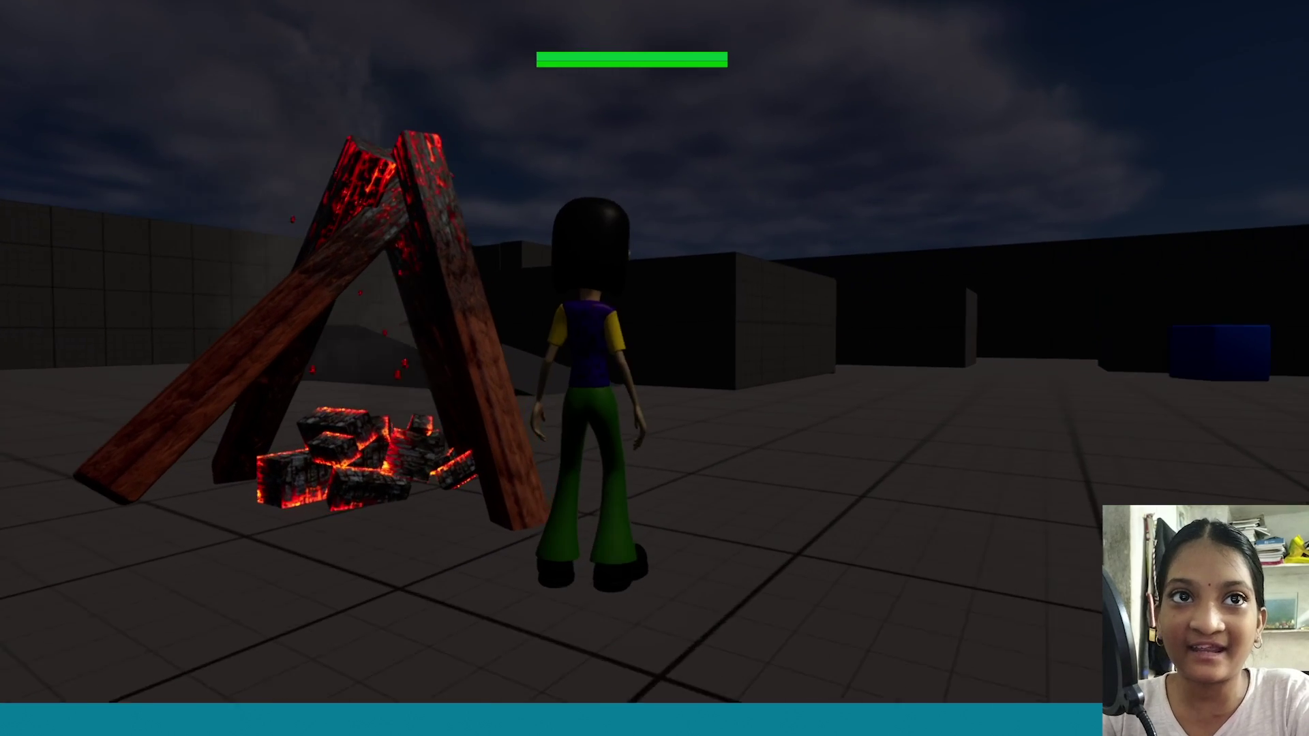
key("a")
key("a")
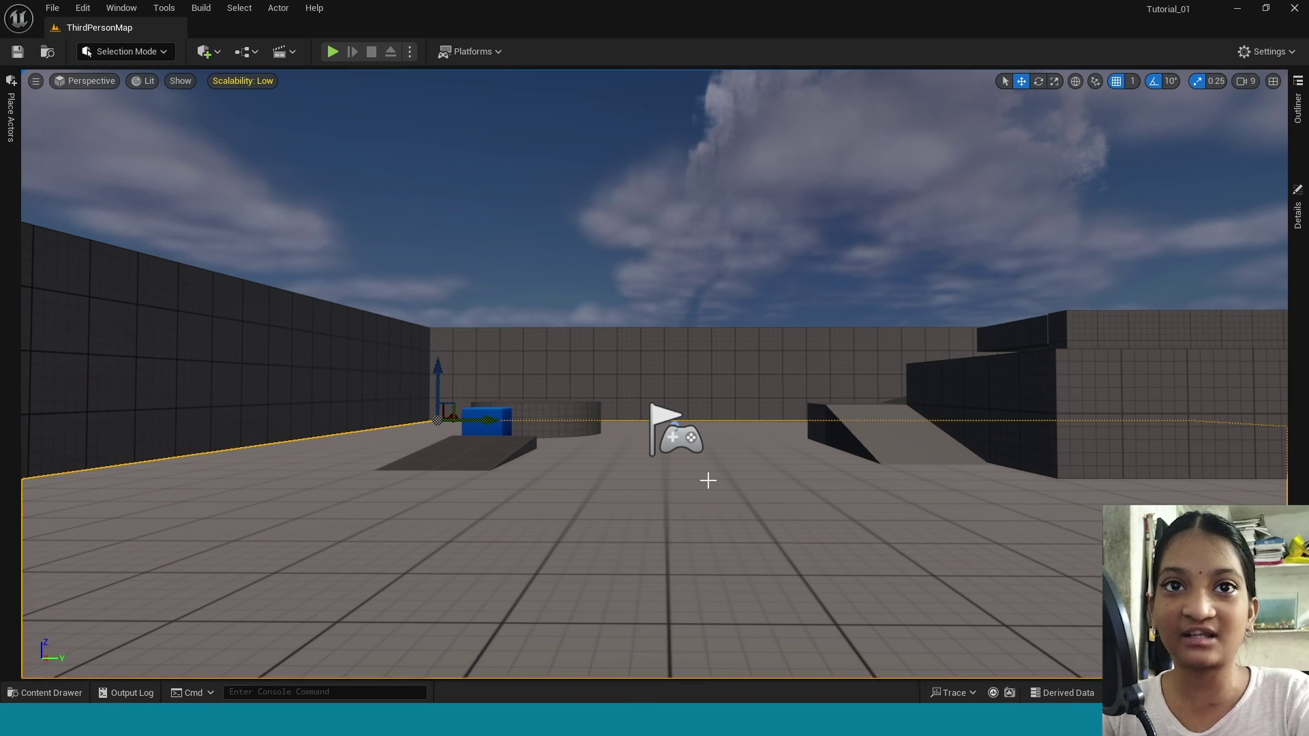
Import the Cold_Wood_01 and Cold_Wood_02 textures from File Explorer into the project's Lucky/coal content folder
key("ctrl+space")
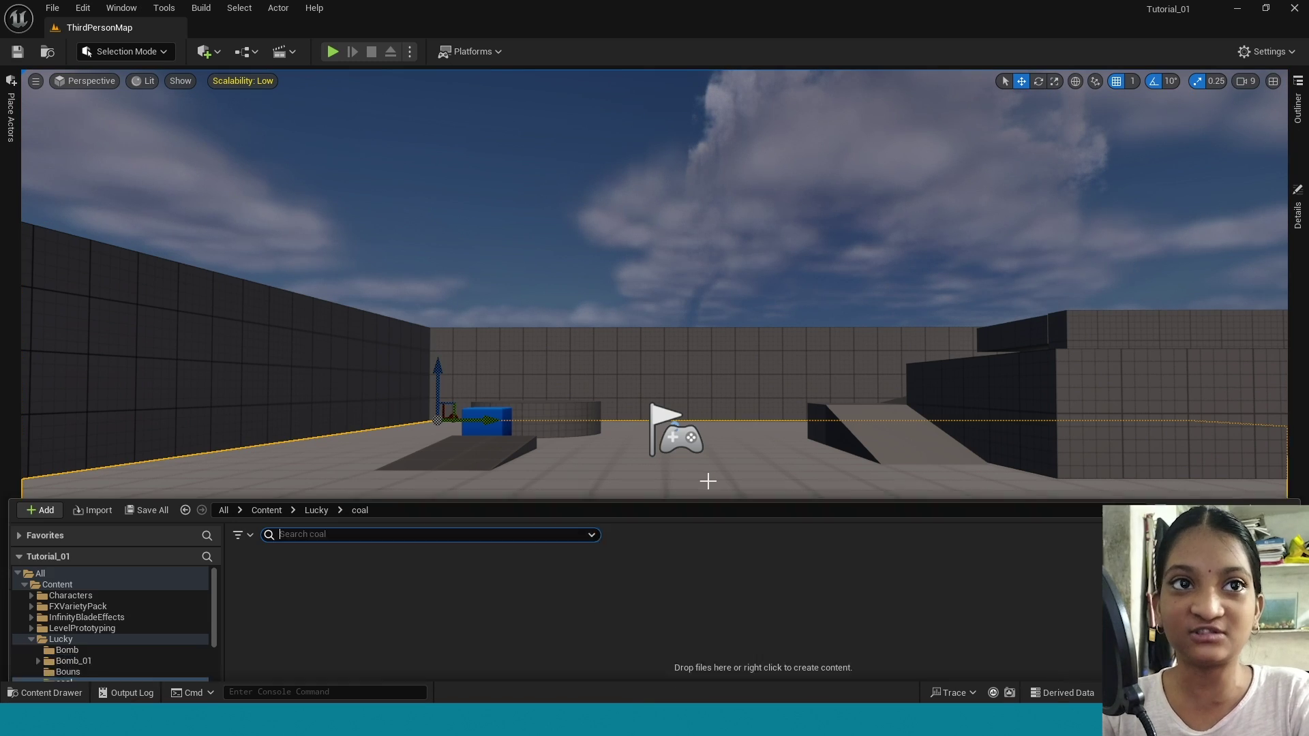
key("alt+Tab")
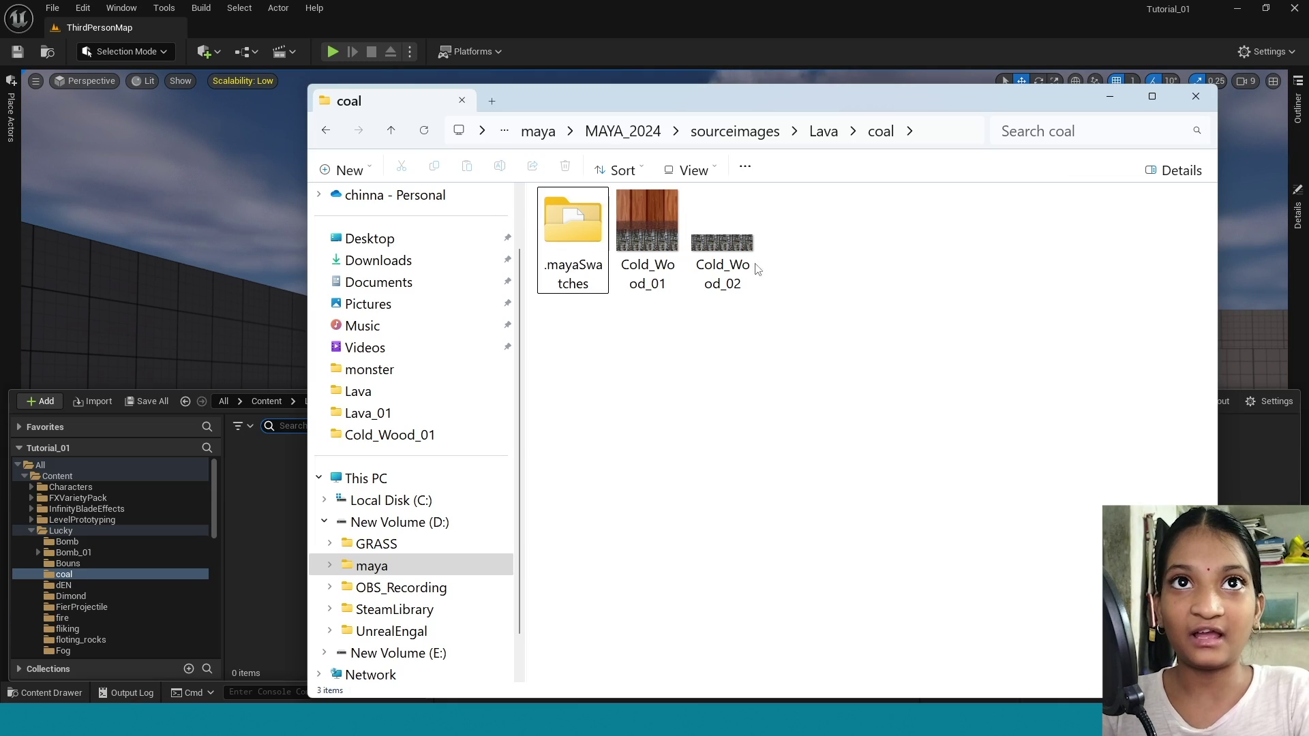
left_click(667, 231)
left_click(710, 242, "ctrl")
left_click_drag(736, 216, 1240, 476)
key("alt+Tab")
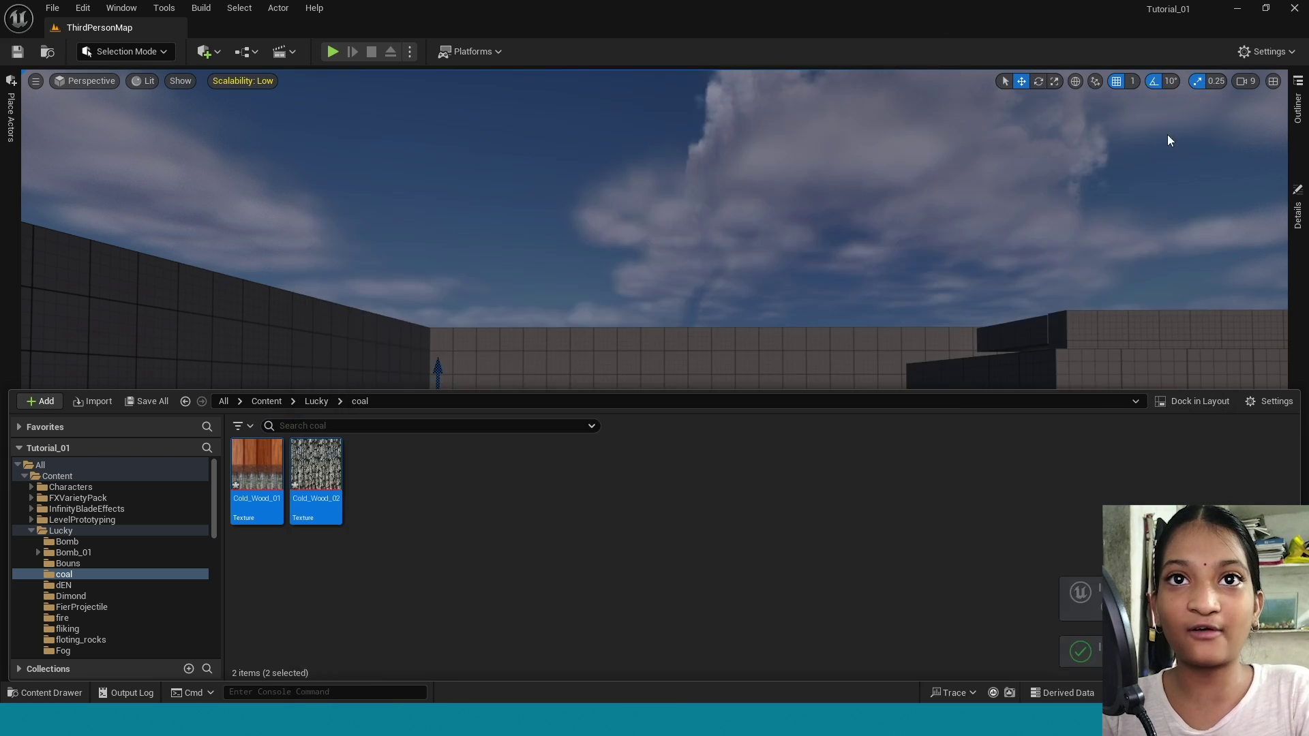
Switch to the browser, look through the burning-wood reference images, and search Google Images for "Burned Wooden Texture"
key("alt+Tab")
scroll(1215, 467, "down", 7)
scroll(1215, 466, "down", 5)
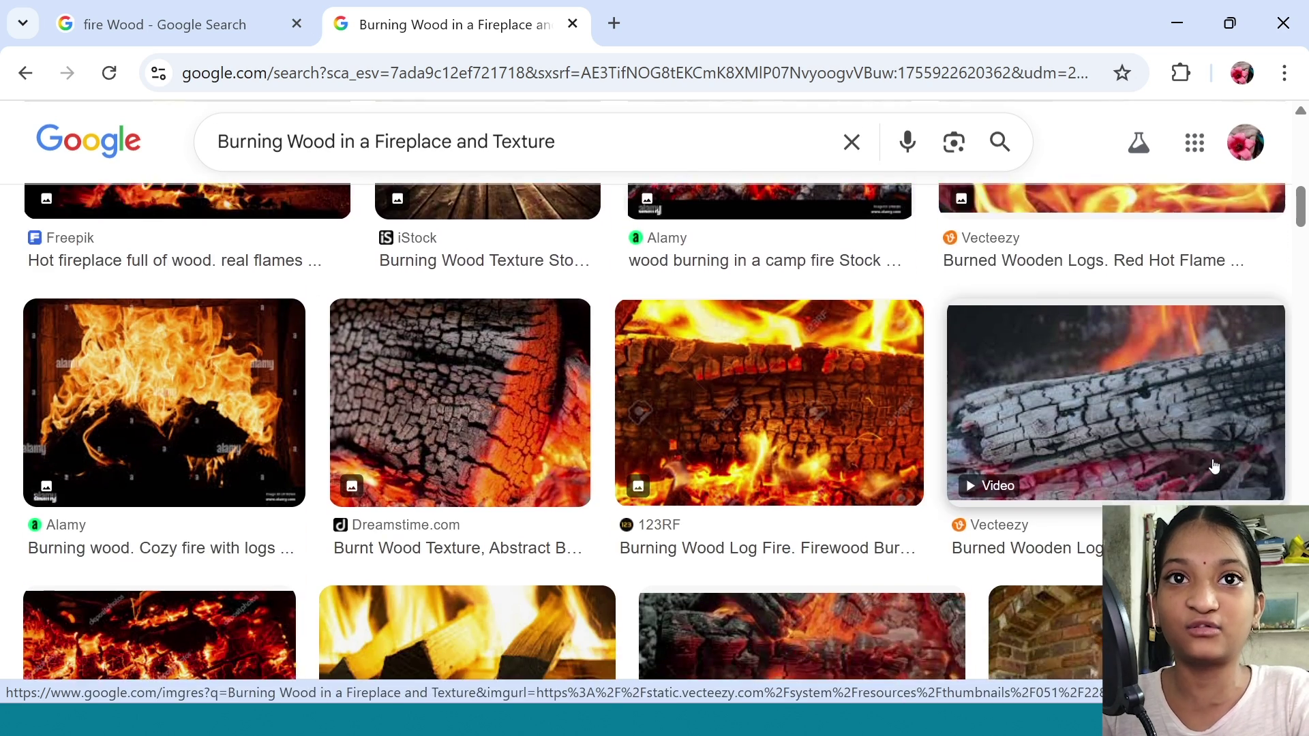
scroll(1195, 458, "up", 2)
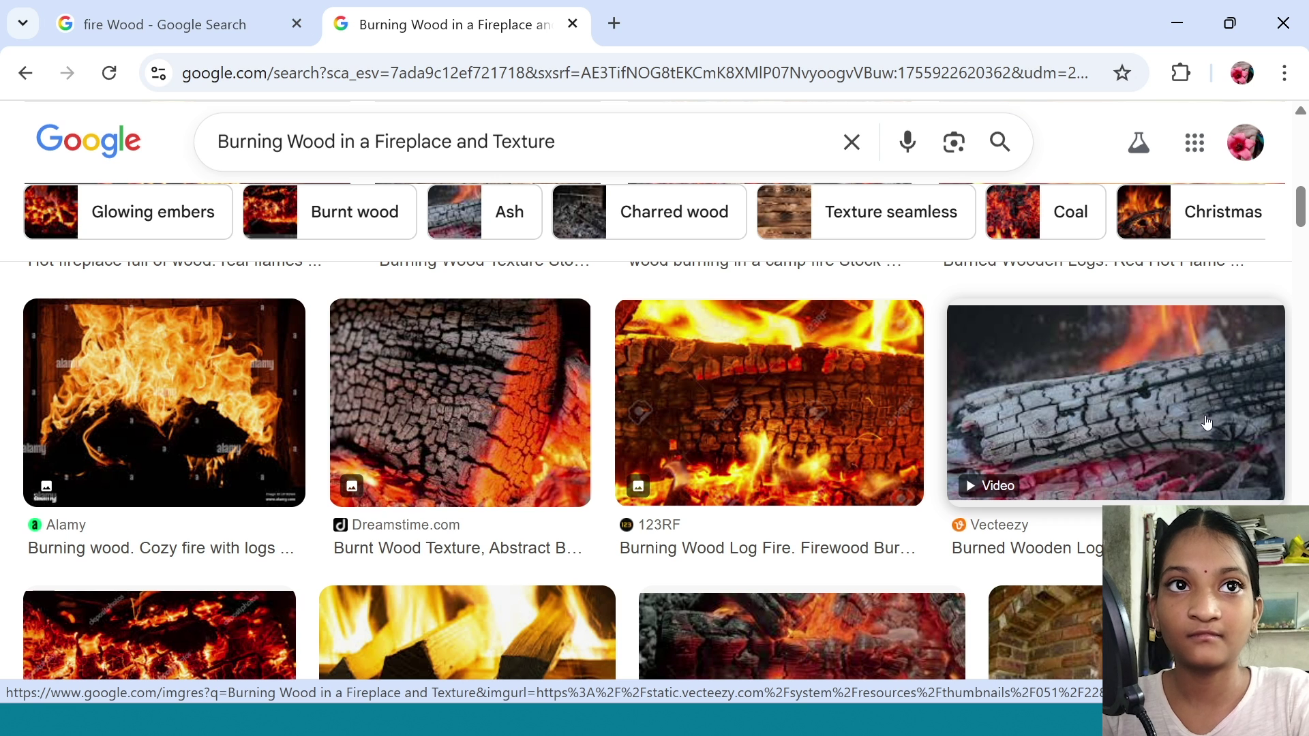
left_click_drag(947, 553, 1072, 549)
key("ctrl+c")
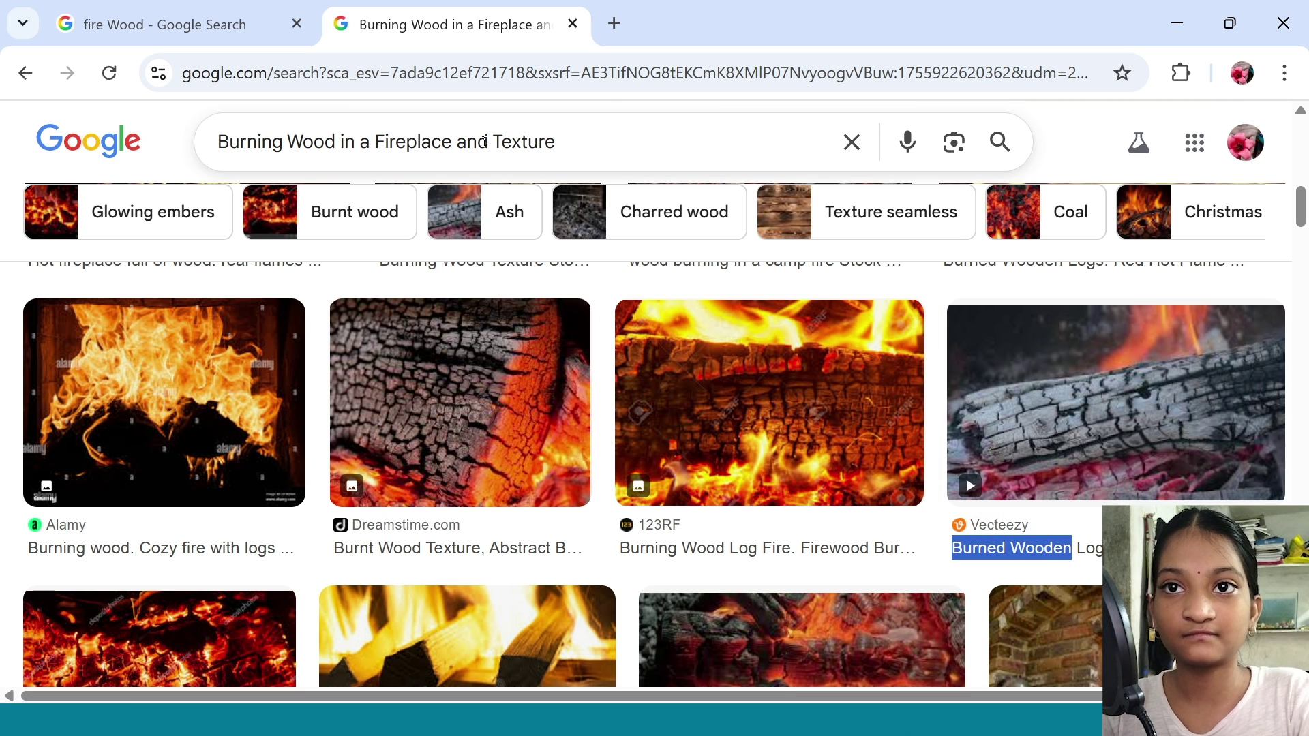
left_click_drag(489, 142, 217, 142)
key("ctrl+v")
key("Return")
scroll(932, 442, "down", 3)
scroll(933, 440, "down", 10)
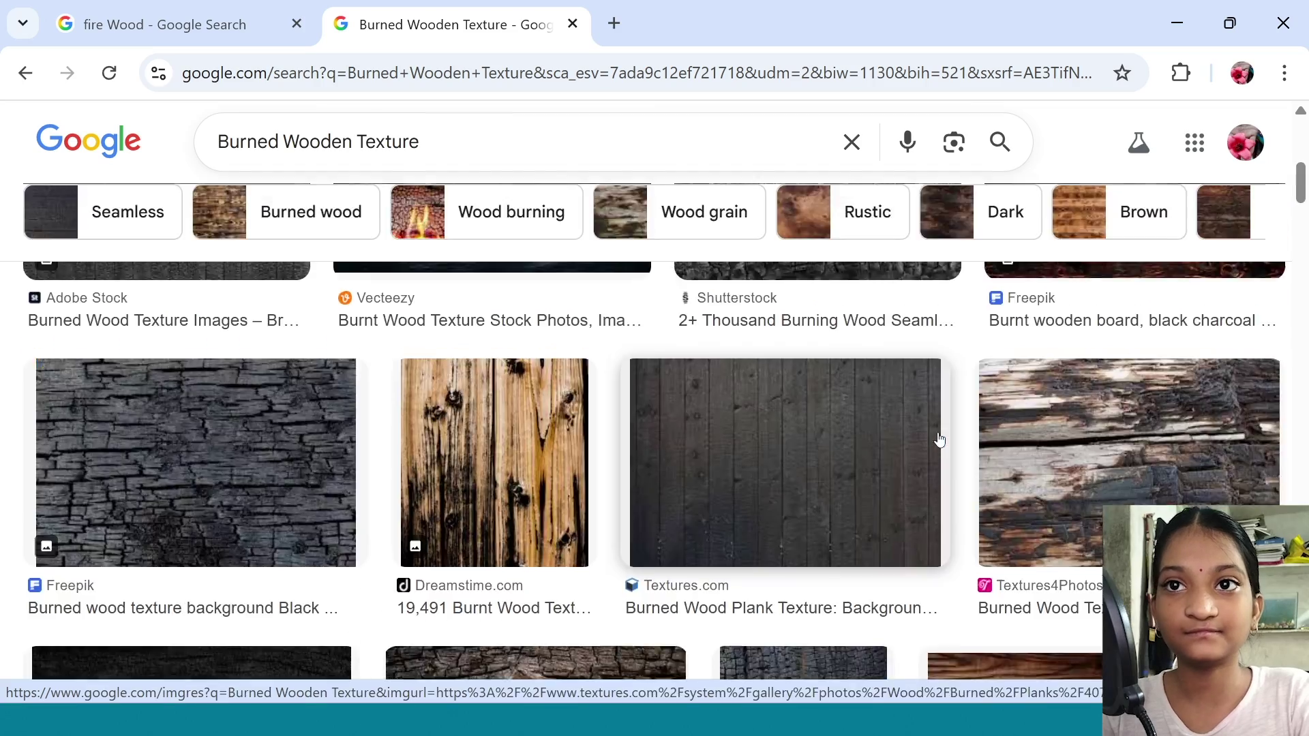
scroll(941, 439, "up", 3)
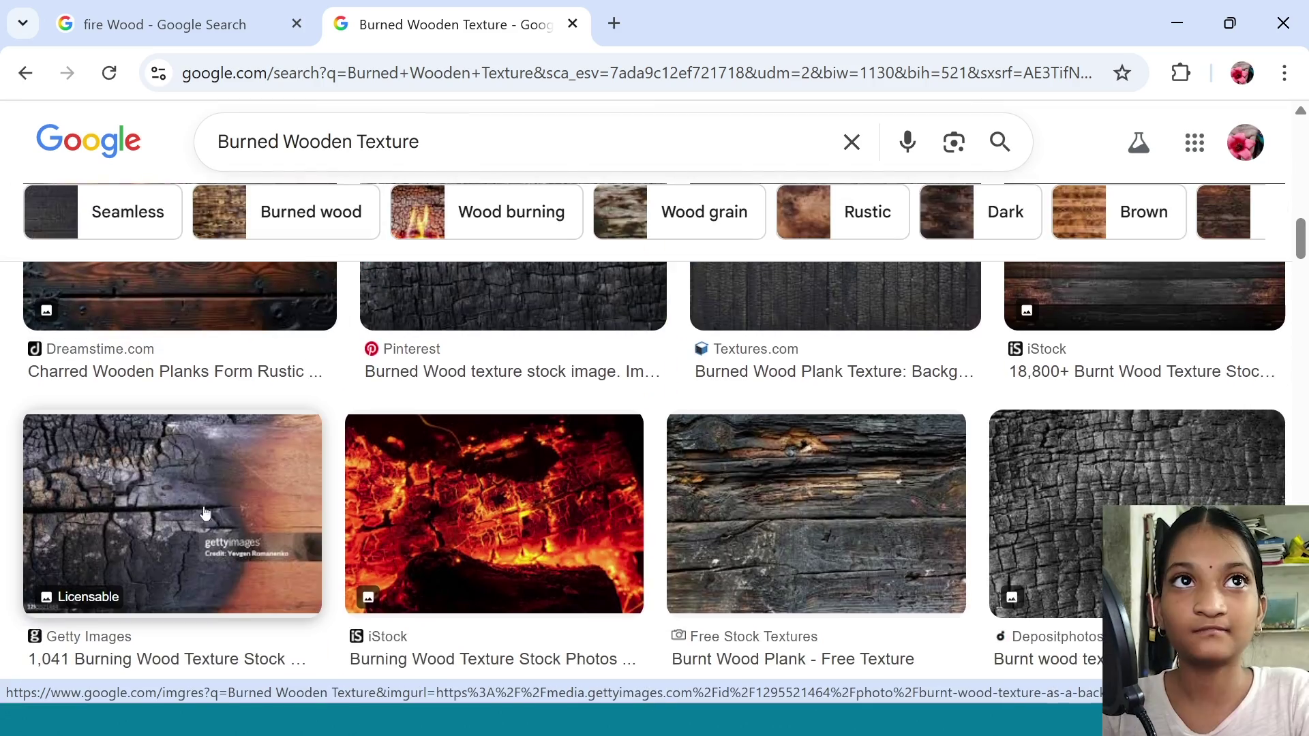
Switch to Maya to examine the textured charred-wood model from another angle, and return to Unreal Editor
key("alt+Tab")
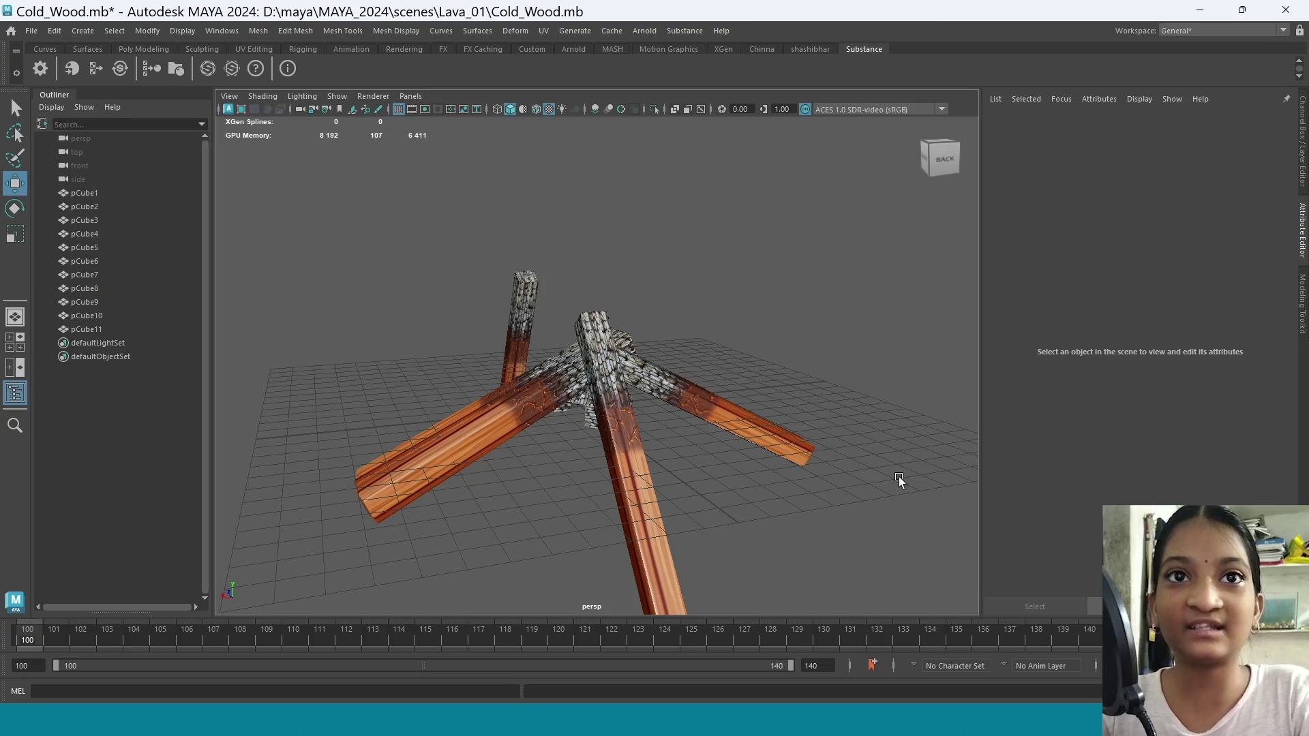
left_click_drag(902, 467, 623, 473, "alt")
key("alt+Tab")
Import wood coal_02.fbx and wood coal_03.fbx into the coal folder as static meshes with the default FBX options
right_click(472, 525)
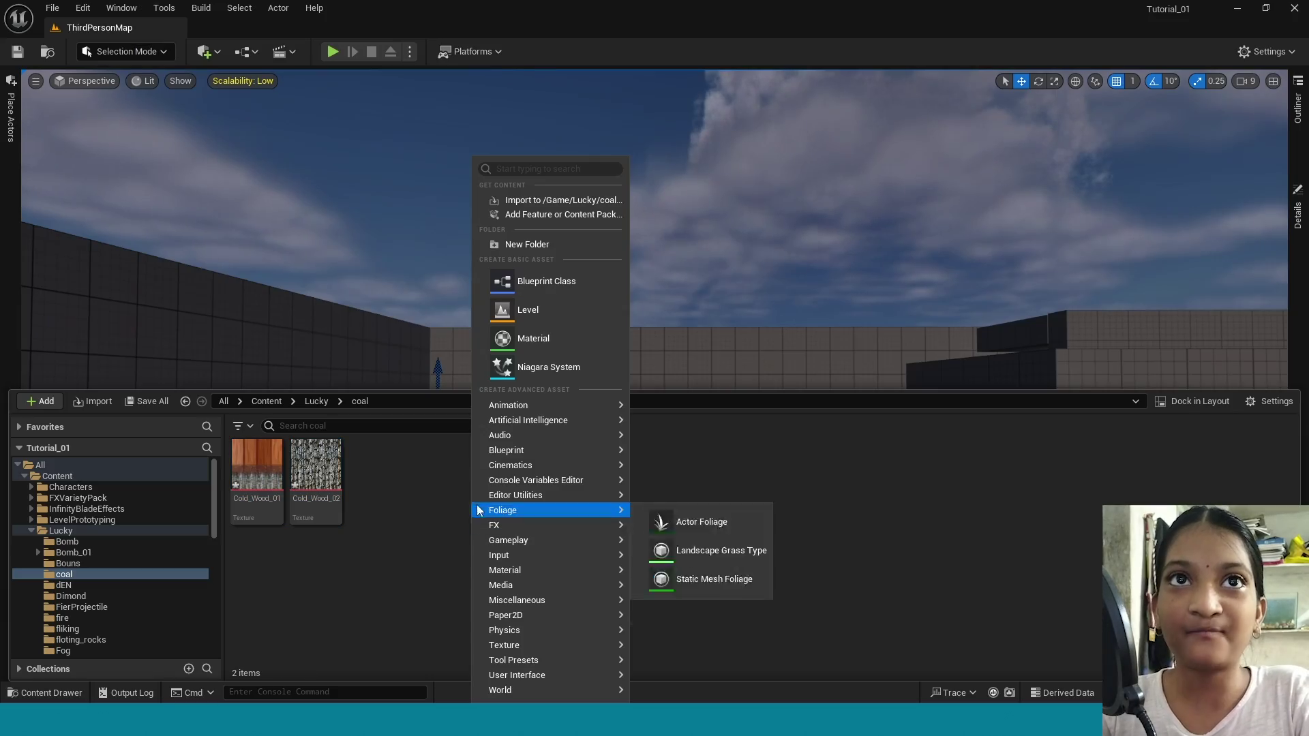
left_click(590, 203)
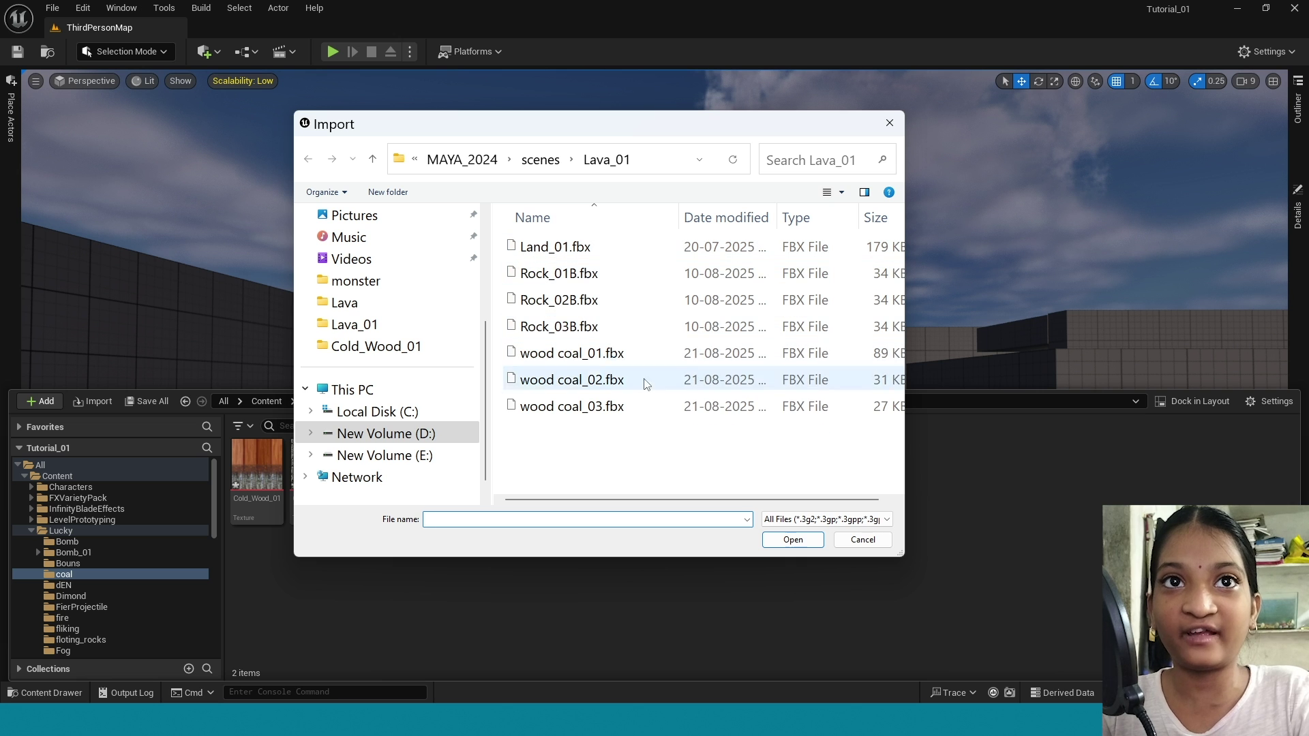
left_click(571, 407)
left_click(571, 380, "shift")
left_click(793, 539)
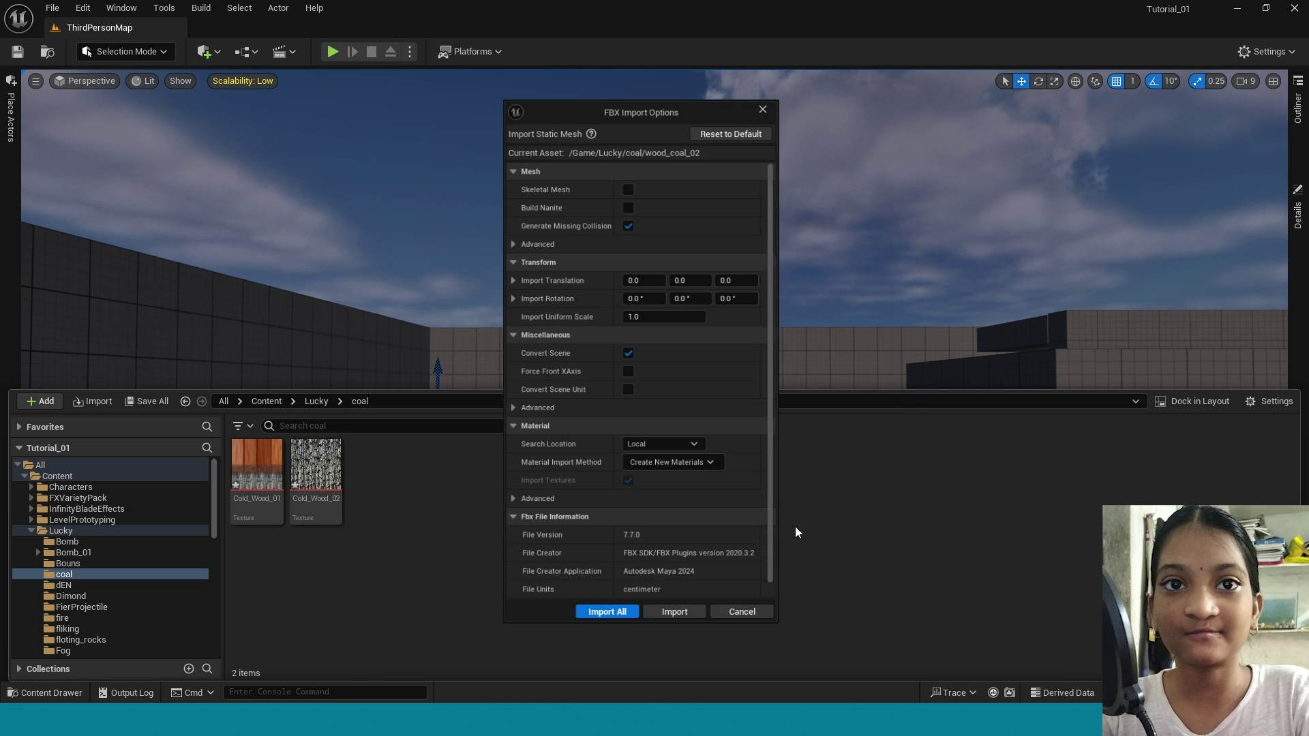
left_click(654, 615)
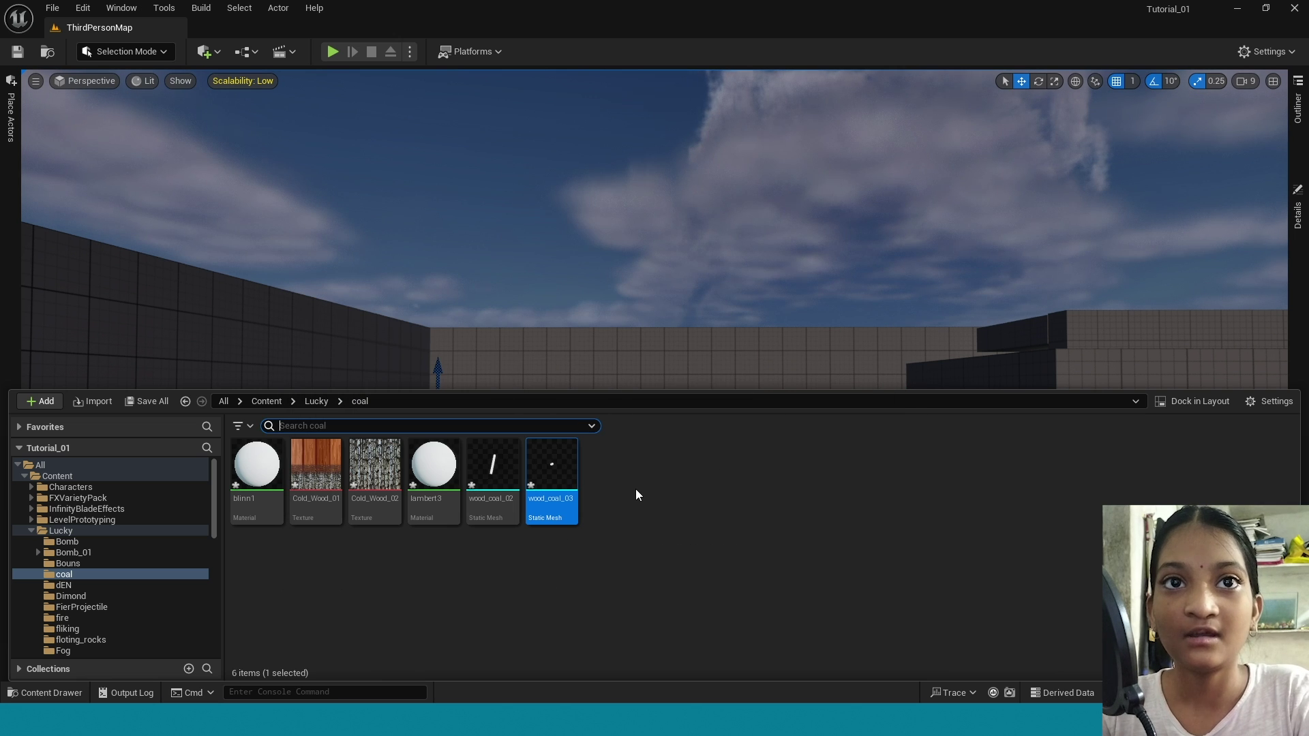
Create a new material in the coal folder and name it M_coal
right_click(636, 488)
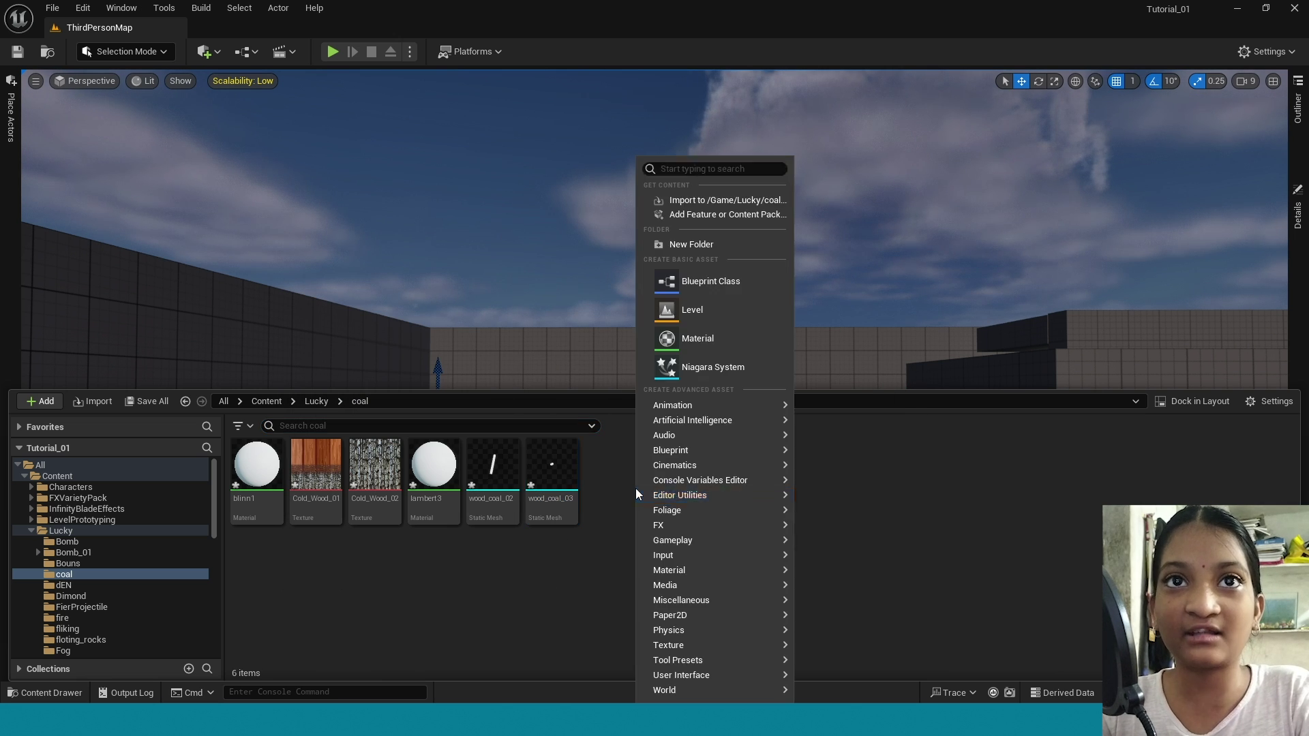
left_click(688, 337)
type("M_")
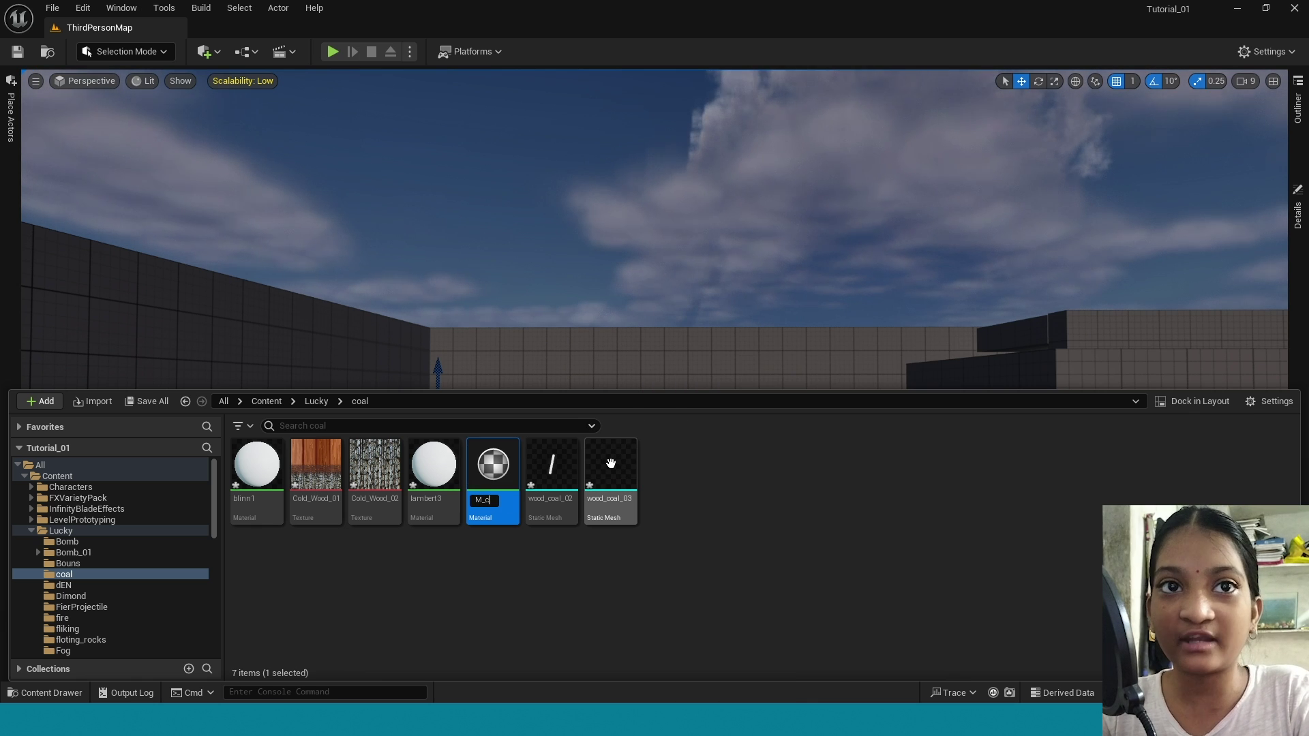
type("coal")
key("Return")
Open the M_coal material, set its blend mode to Masked and make it two-sided
double_click(502, 456)
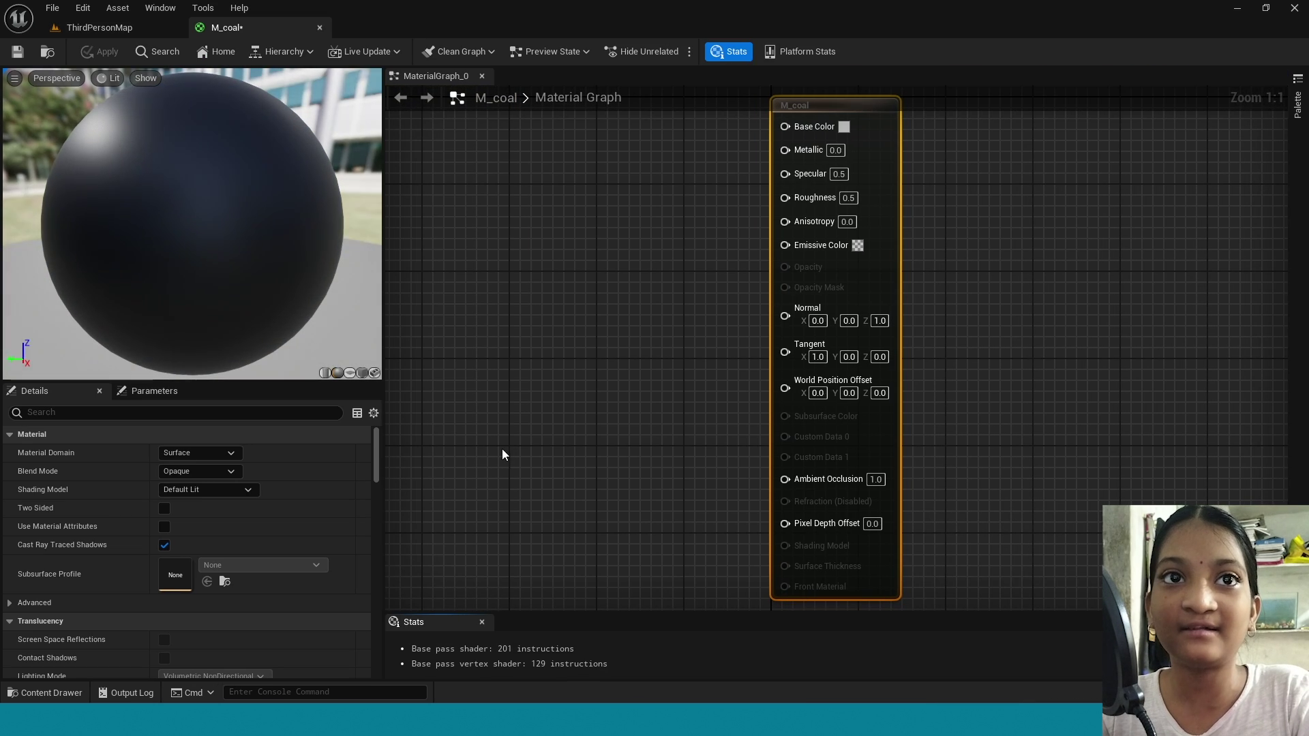
left_click(230, 471)
left_click(232, 497)
left_click(163, 506)
Add the Cold_Wood_01 texture to the material graph as a Texture Sample, away from the main material node
right_click_drag(482, 432, 897, 555)
key("ctrl+space")
left_click_drag(321, 545, 554, 343)
left_click_drag(613, 410, 509, 320)
right_click_drag(508, 321, 985, 373)
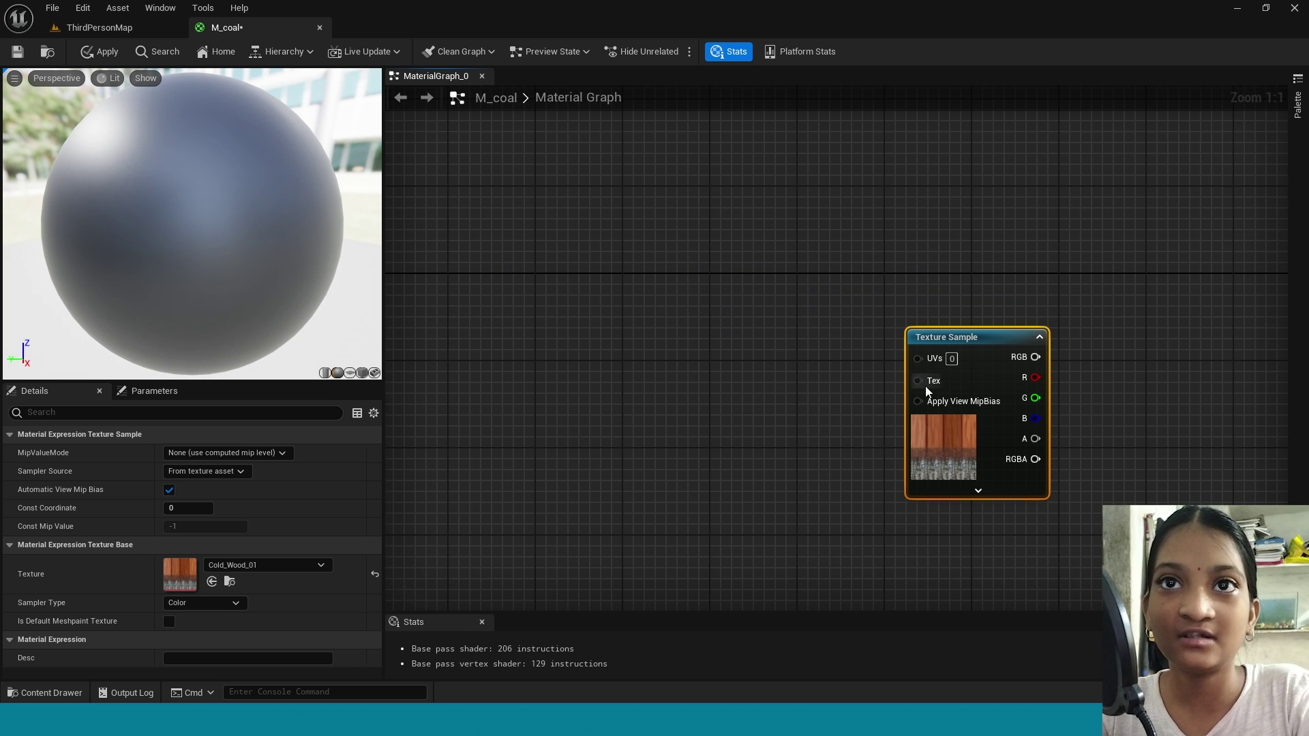
Feed the Texture Sample's UVs from a Multiply node, with a TextureCoordinate node connected to its A input
left_click(755, 394)
left_click_drag(835, 402, 918, 358)
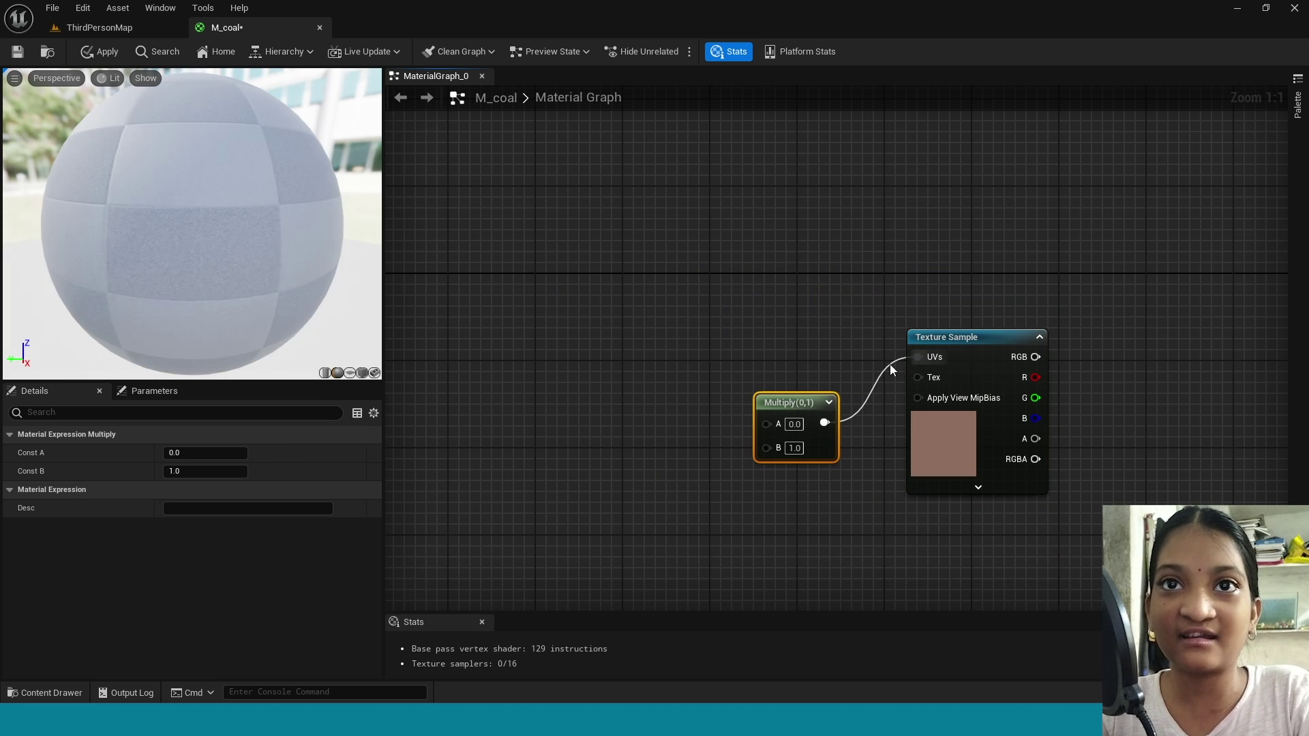
left_click_drag(786, 403, 795, 349)
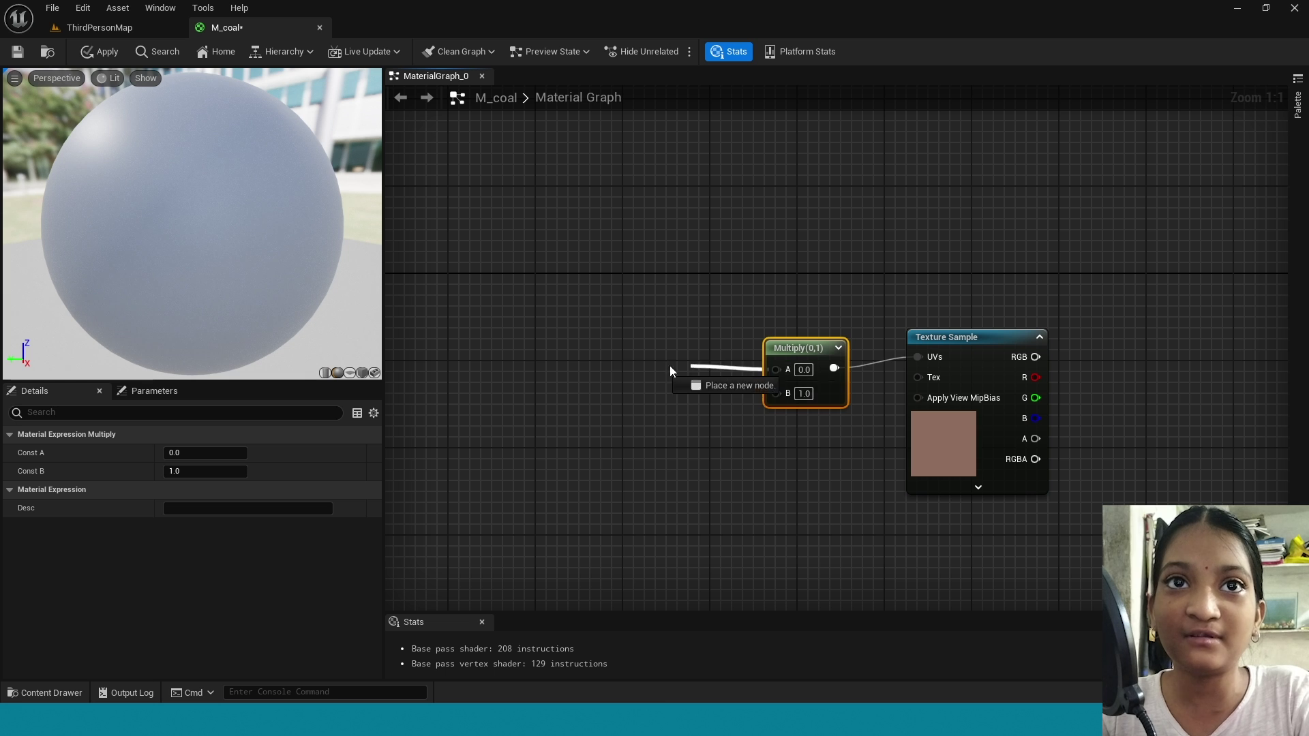
left_click_drag(670, 371, 592, 371)
type("te")
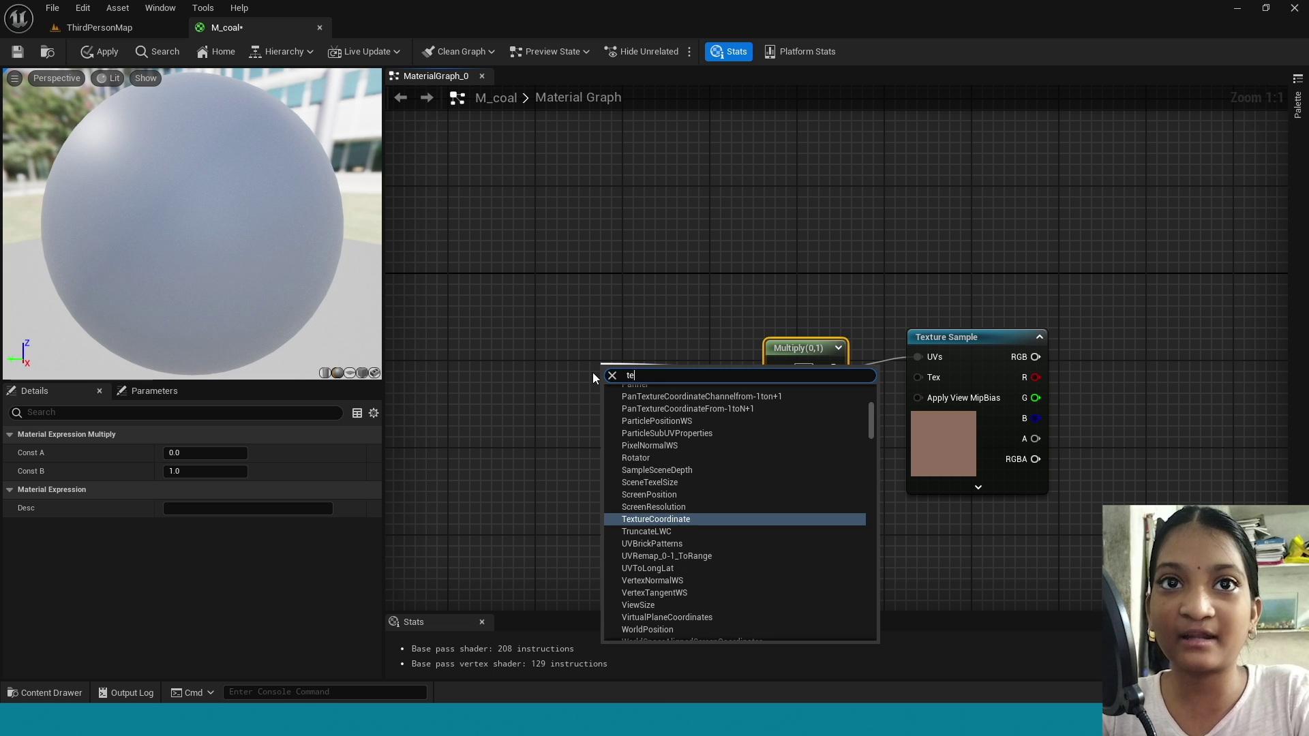
type("x")
left_click(674, 461)
Connect the Texture Sample's RGB output to a new Multiply node and set its B value to -100
right_click_drag(1050, 363, 650, 350)
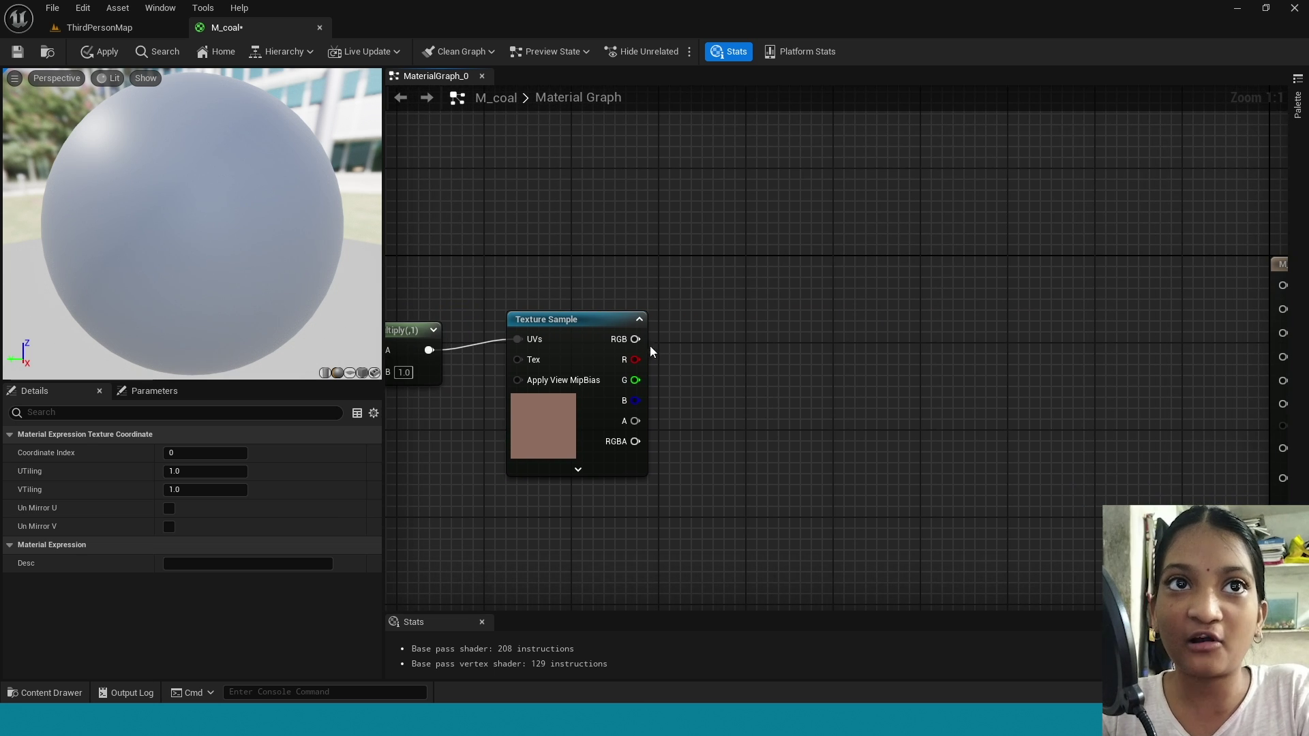
left_click_drag(735, 412, 742, 415)
type("mult")
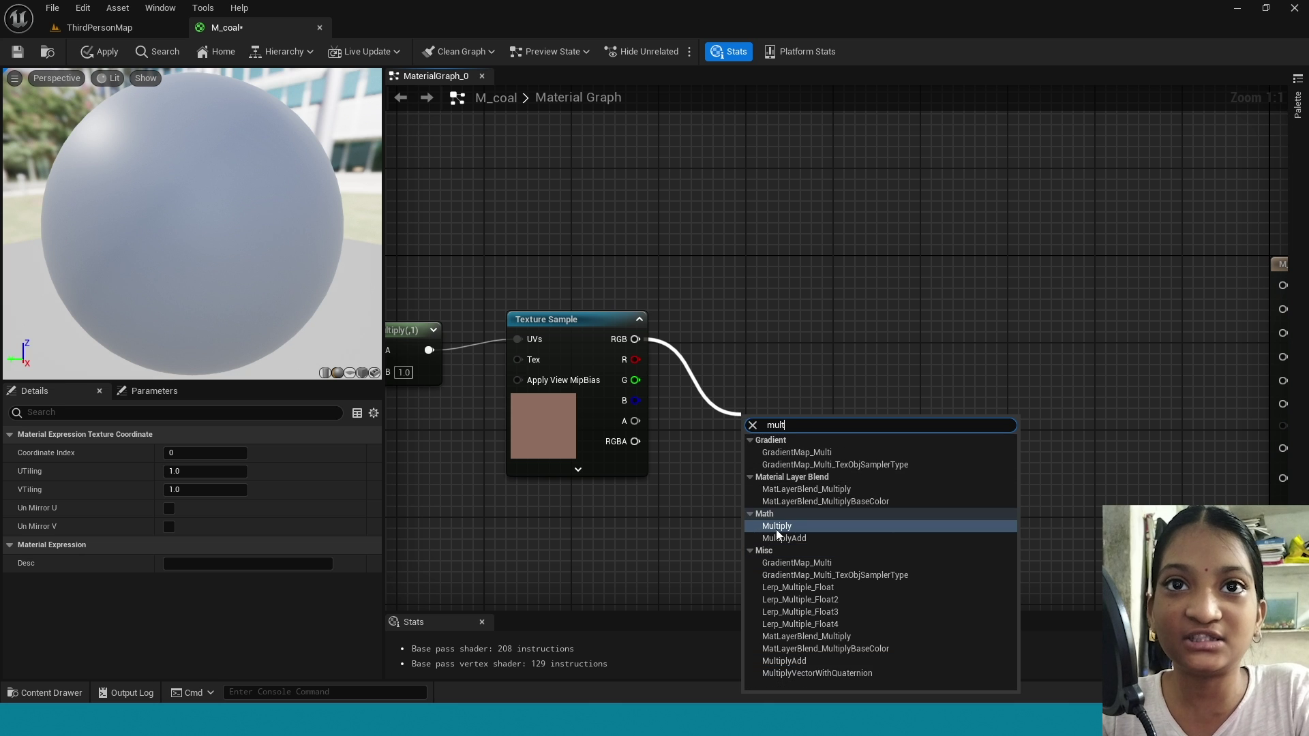
left_click(776, 525)
left_click(785, 467)
type("-100")
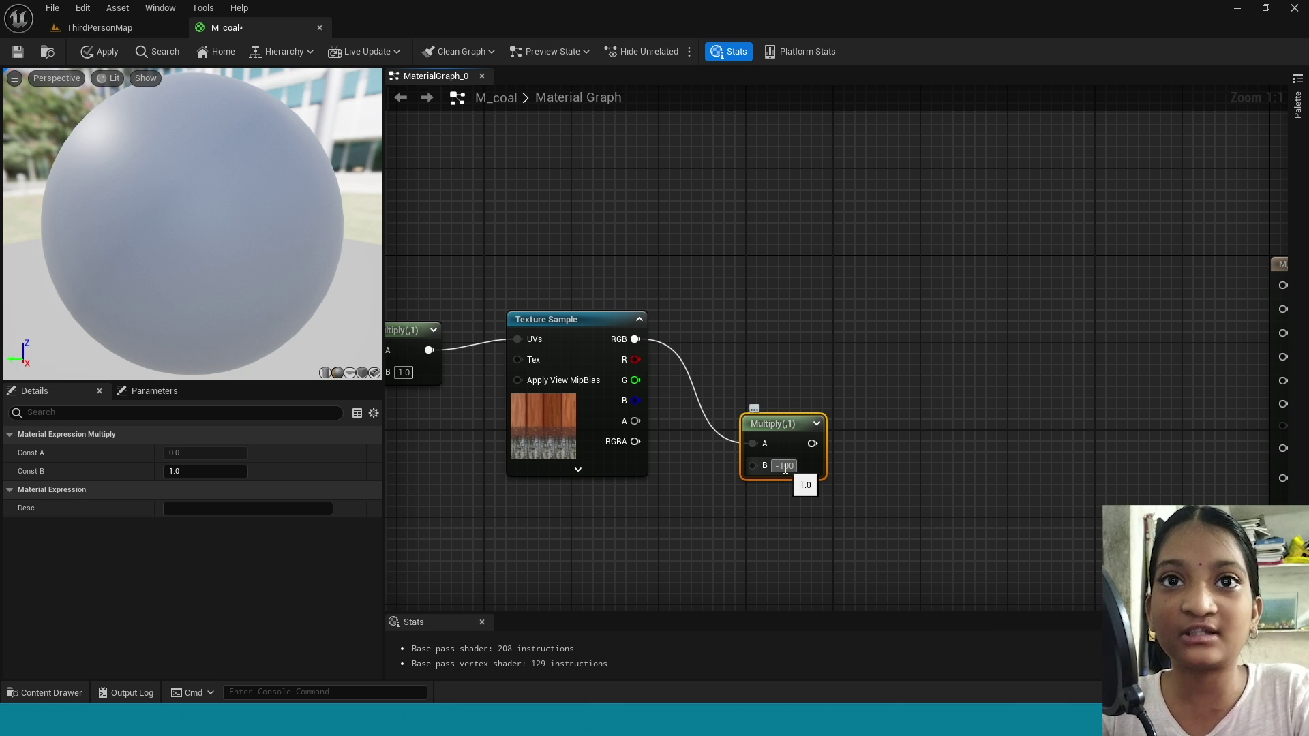
Add a Power node fed by the Texture Sample's R channel and arrange it below the -100 Multiply node
left_click_drag(635, 359, 721, 502)
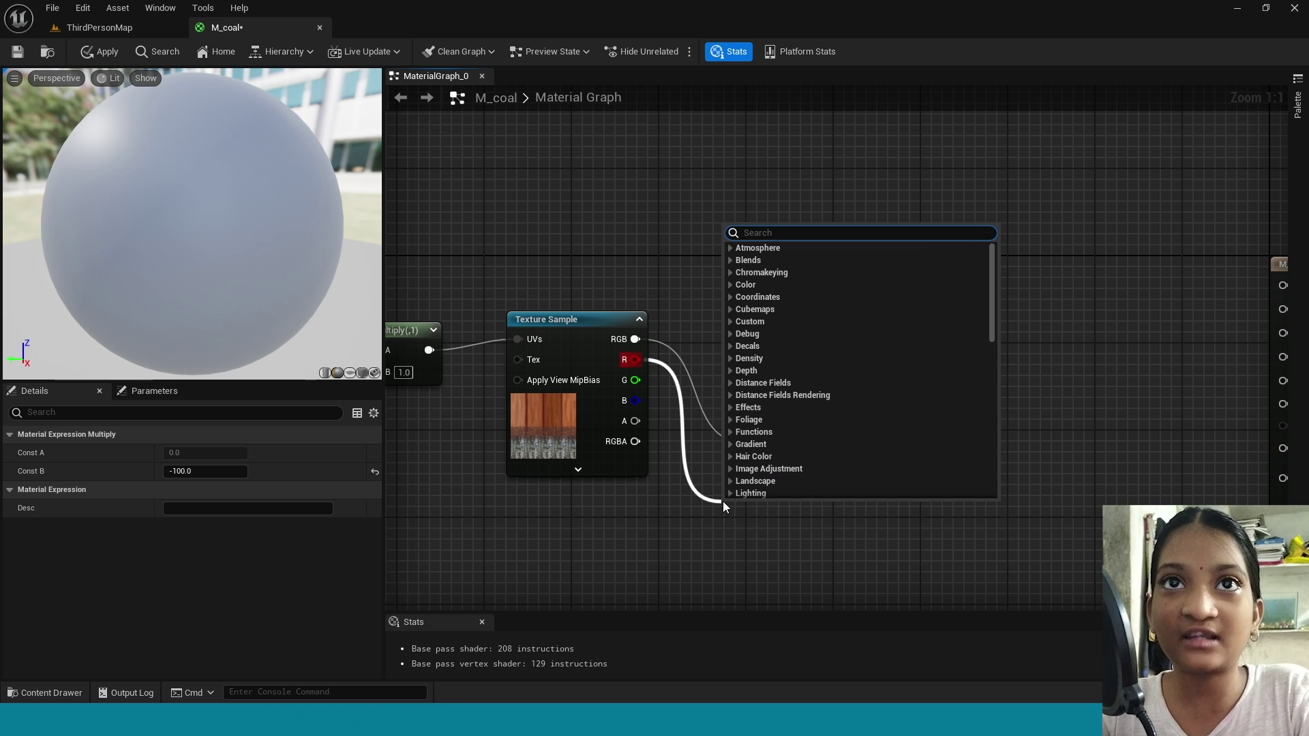
type("powe")
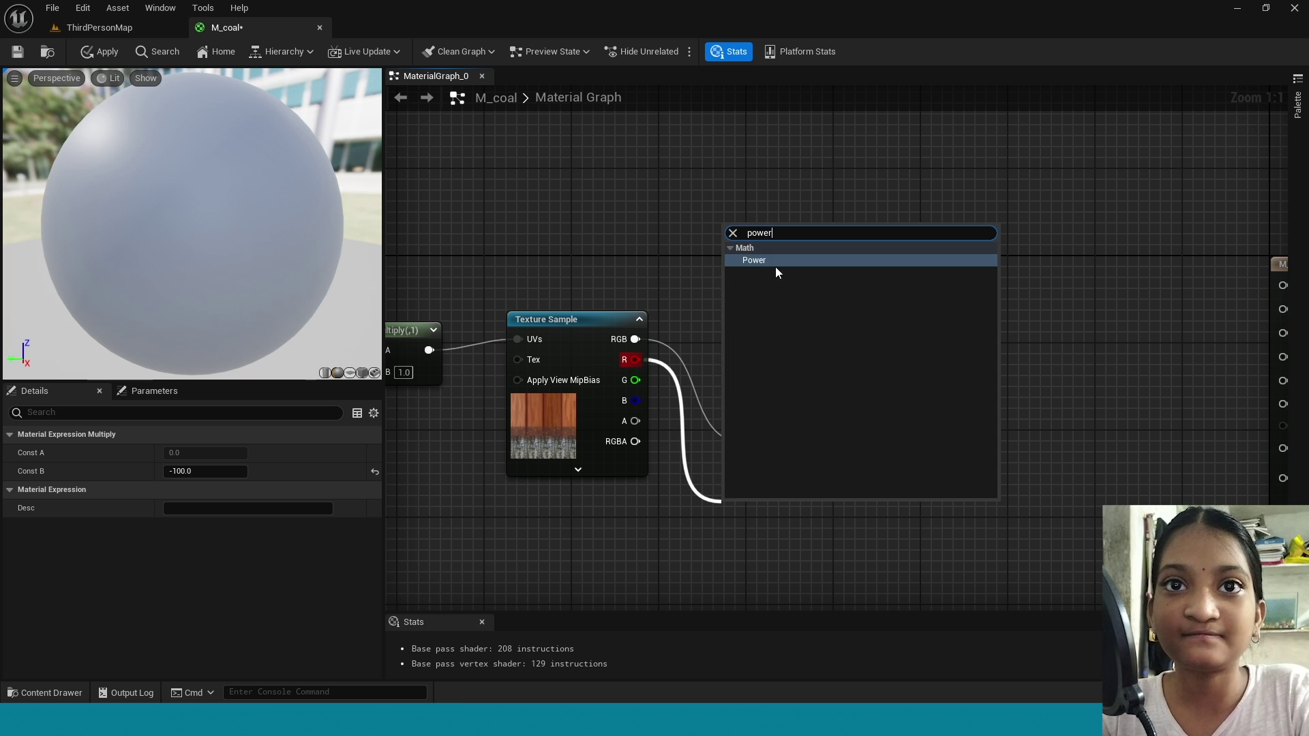
type("r")
left_click(776, 262)
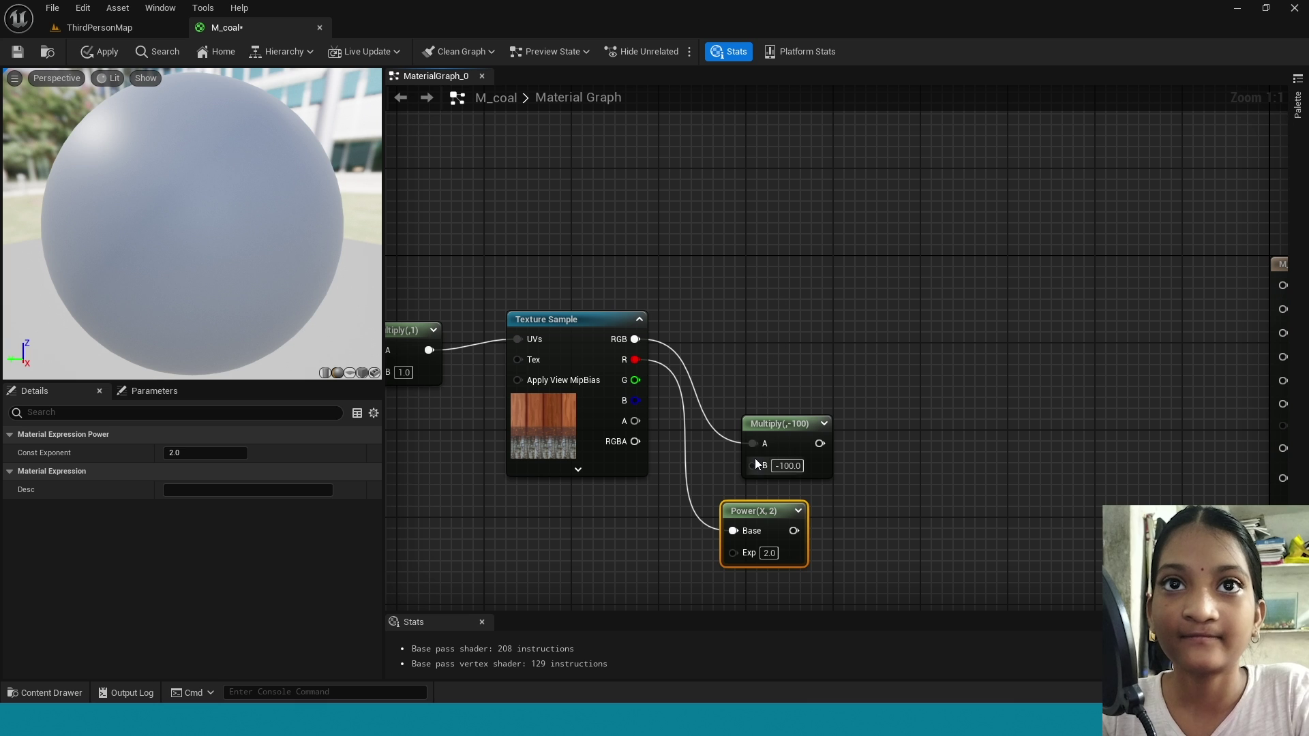
left_click_drag(781, 438, 763, 399)
left_click_drag(762, 529, 765, 513)
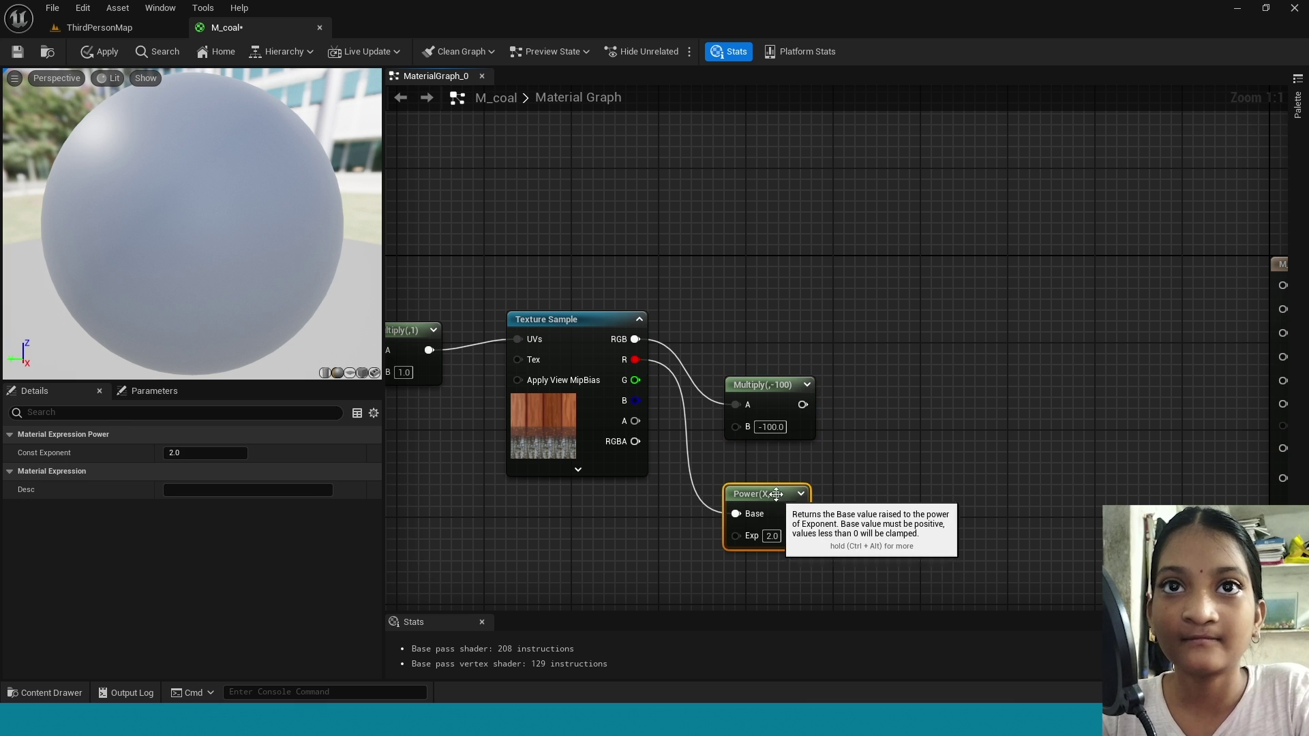
Add a LinearInterpolate node with the -100 Multiply feeding only input B and the Power output feeding Alpha
left_click_drag(803, 405, 884, 439)
type("lerp")
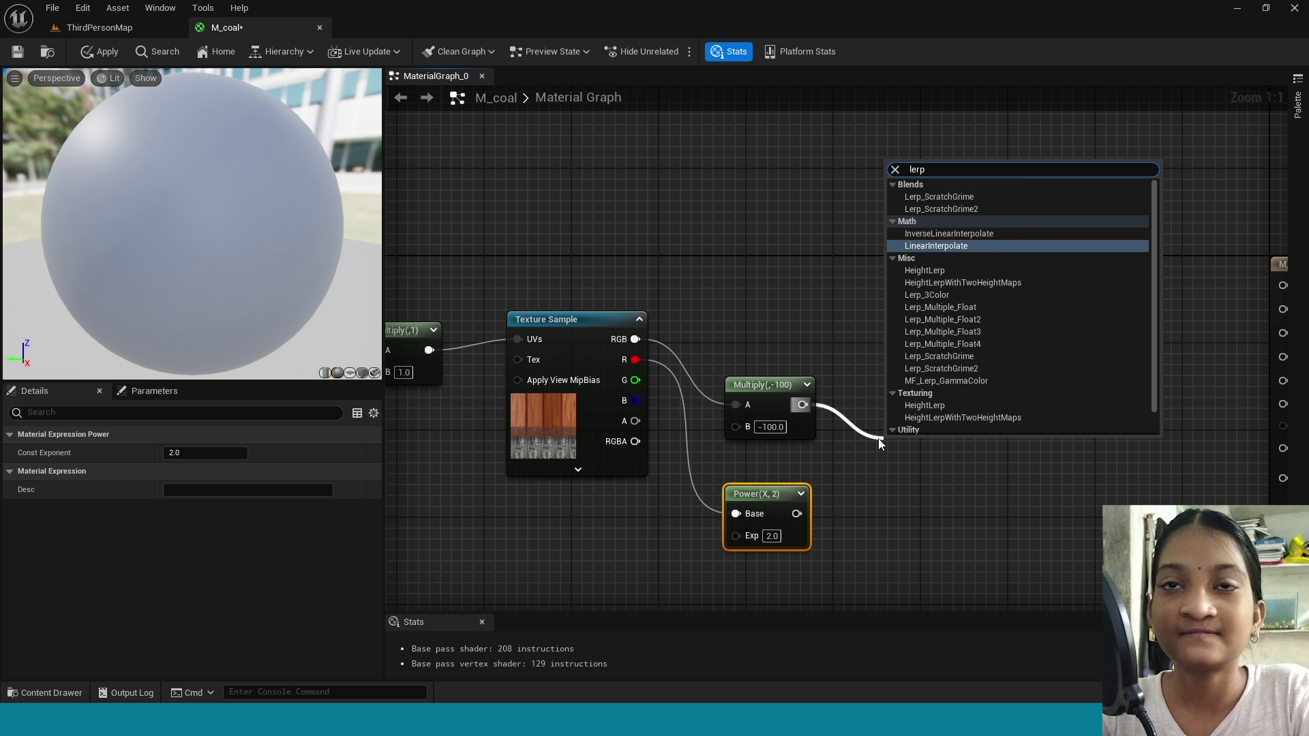
left_click(936, 246)
left_click_drag(804, 405, 895, 488)
left_click_drag(797, 513, 897, 512)
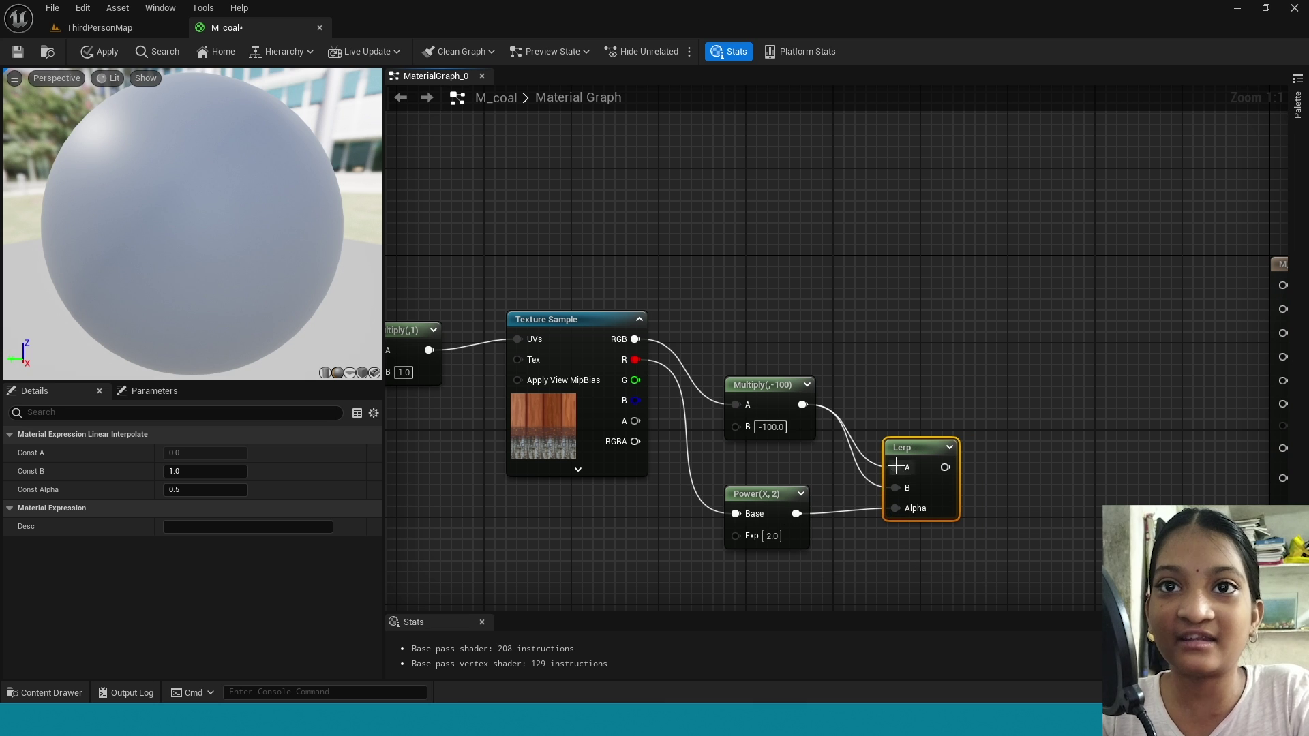
left_click(873, 464, "alt")
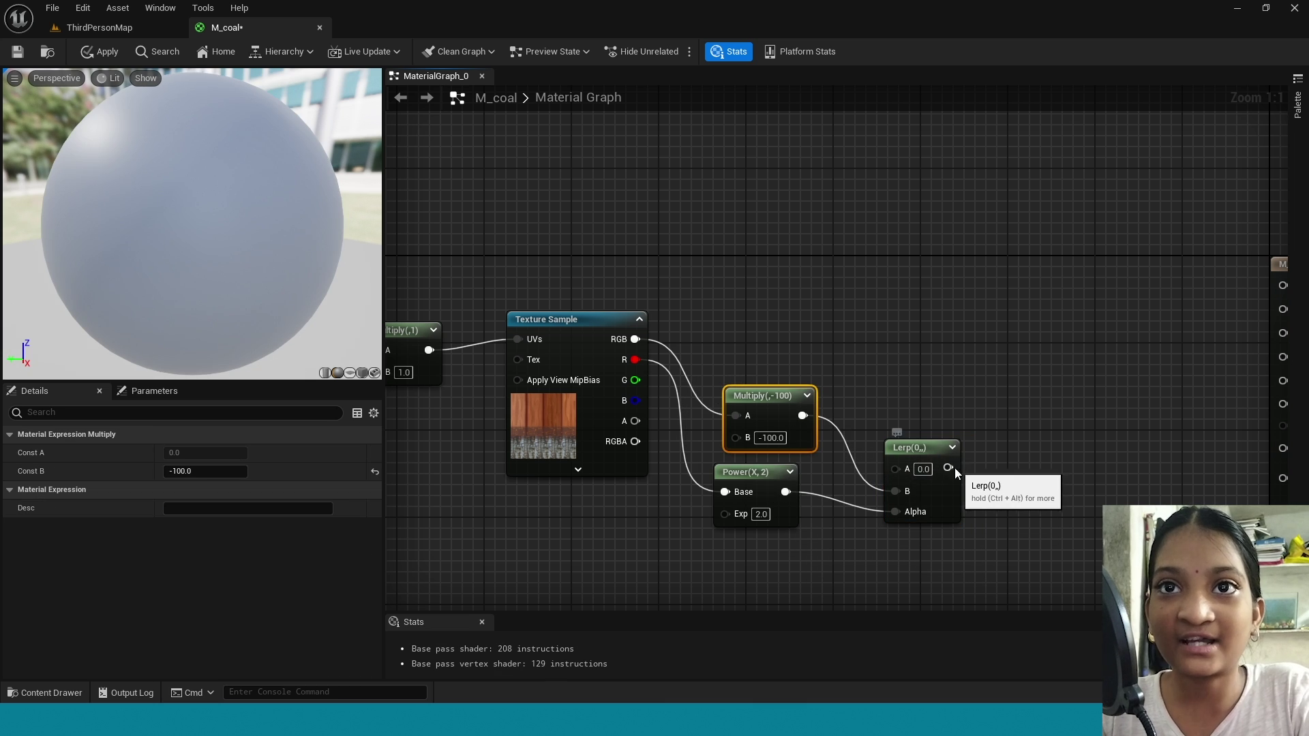
Connect the Lerp output to input A of a new Multiply node
left_click_drag(948, 467, 1012, 474)
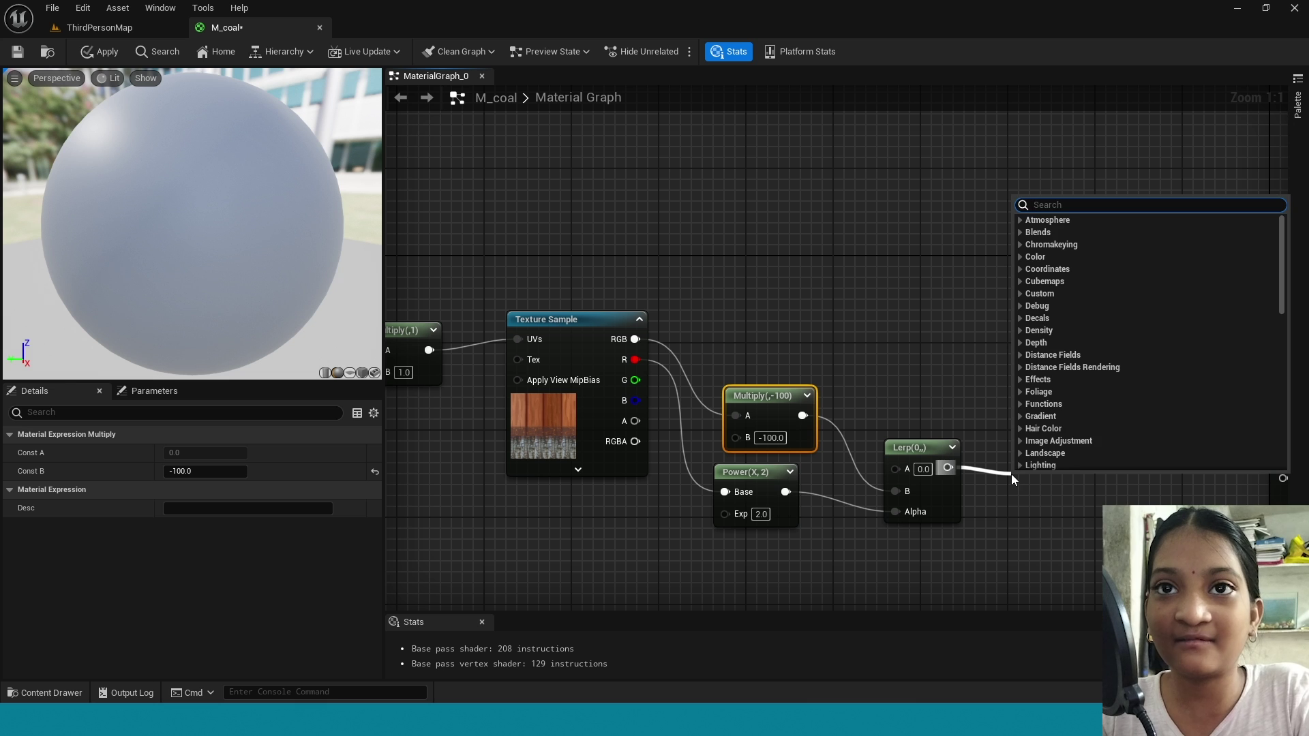
type("mult")
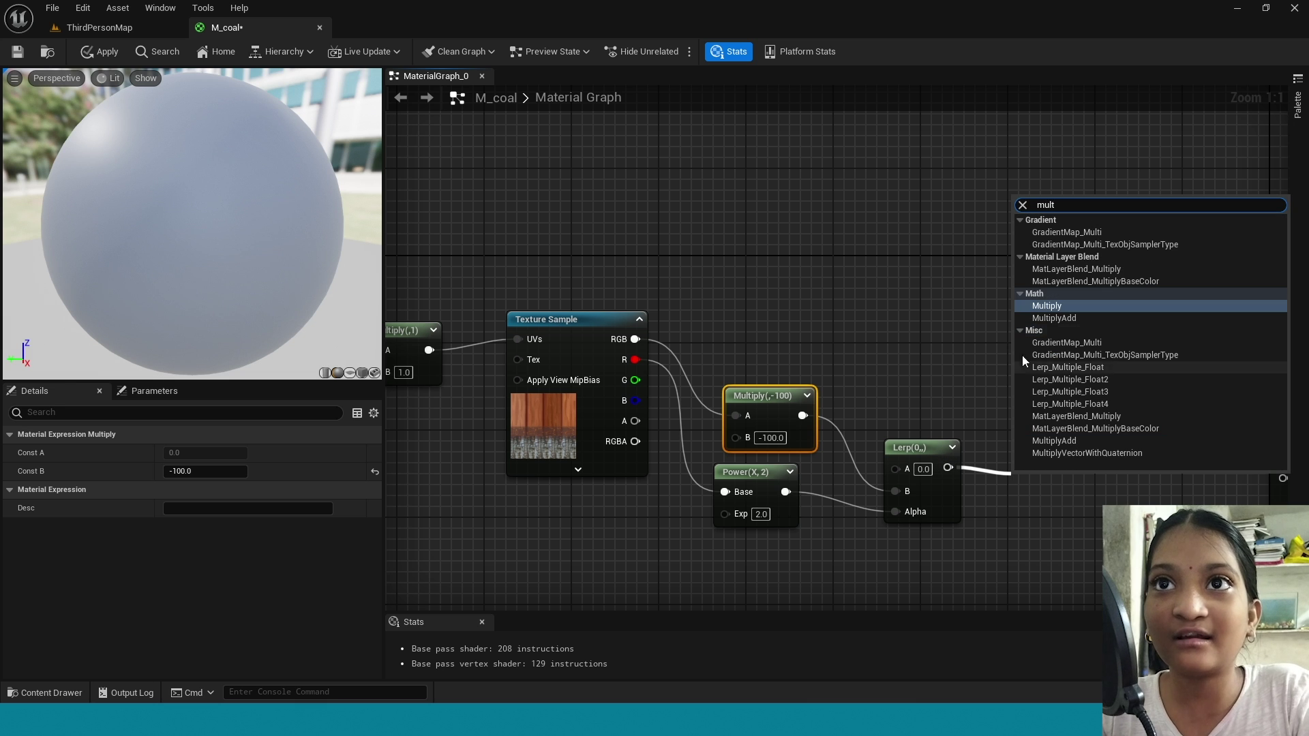
left_click(1064, 293)
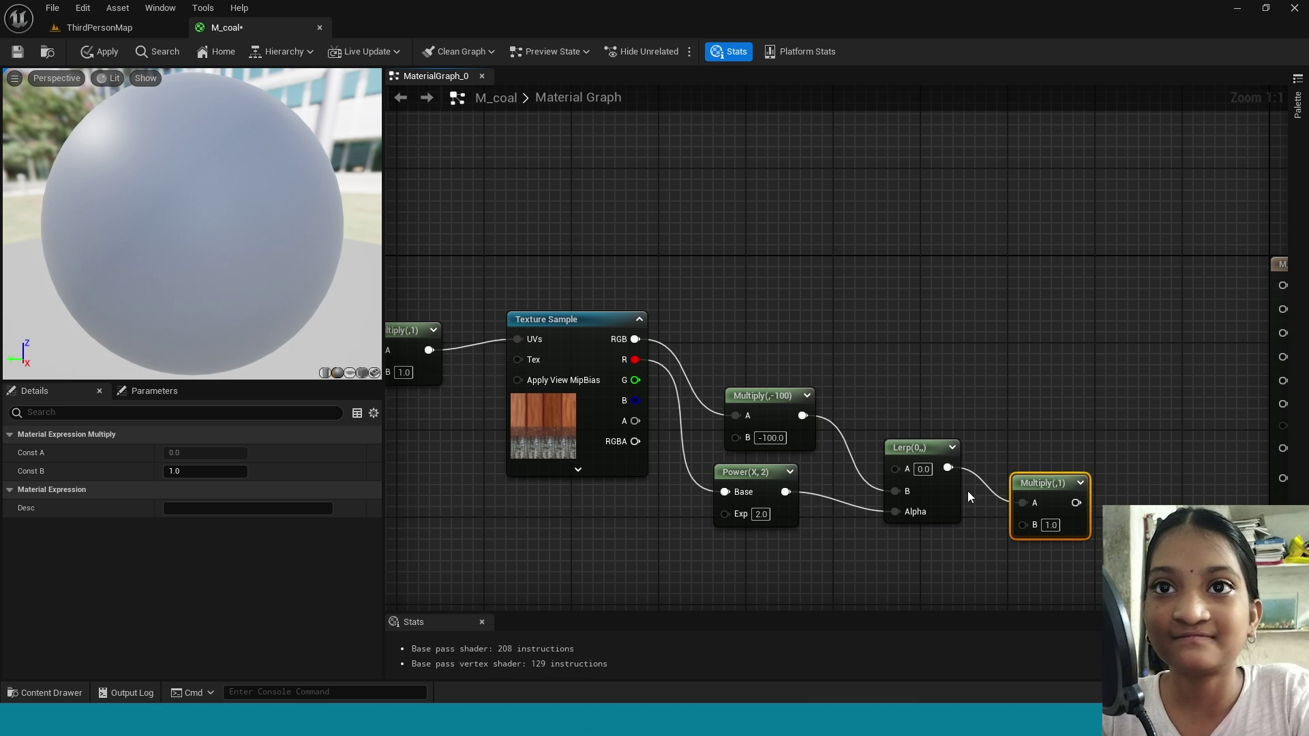
Reroute the Lerp output so it feeds only input B of the newest Multiply node
left_click_drag(948, 467, 1019, 524)
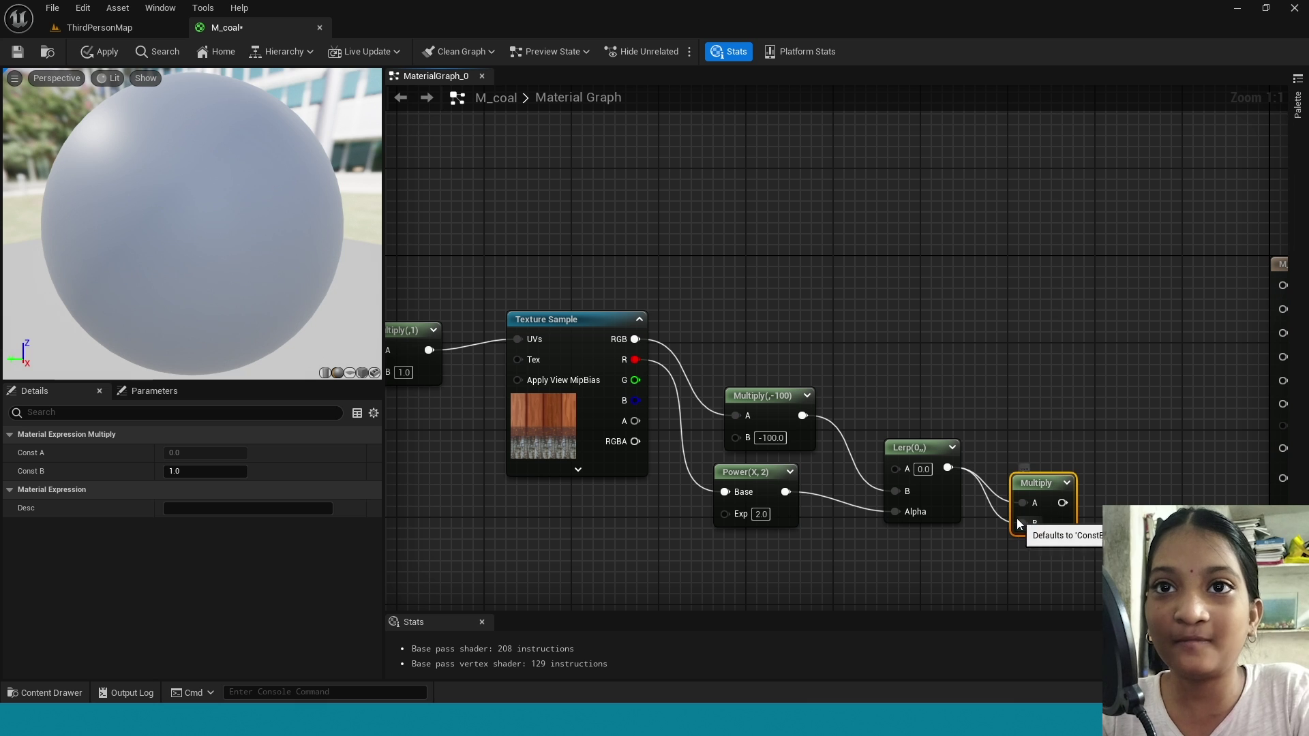
left_click(1003, 497)
left_click(1001, 499, "alt")
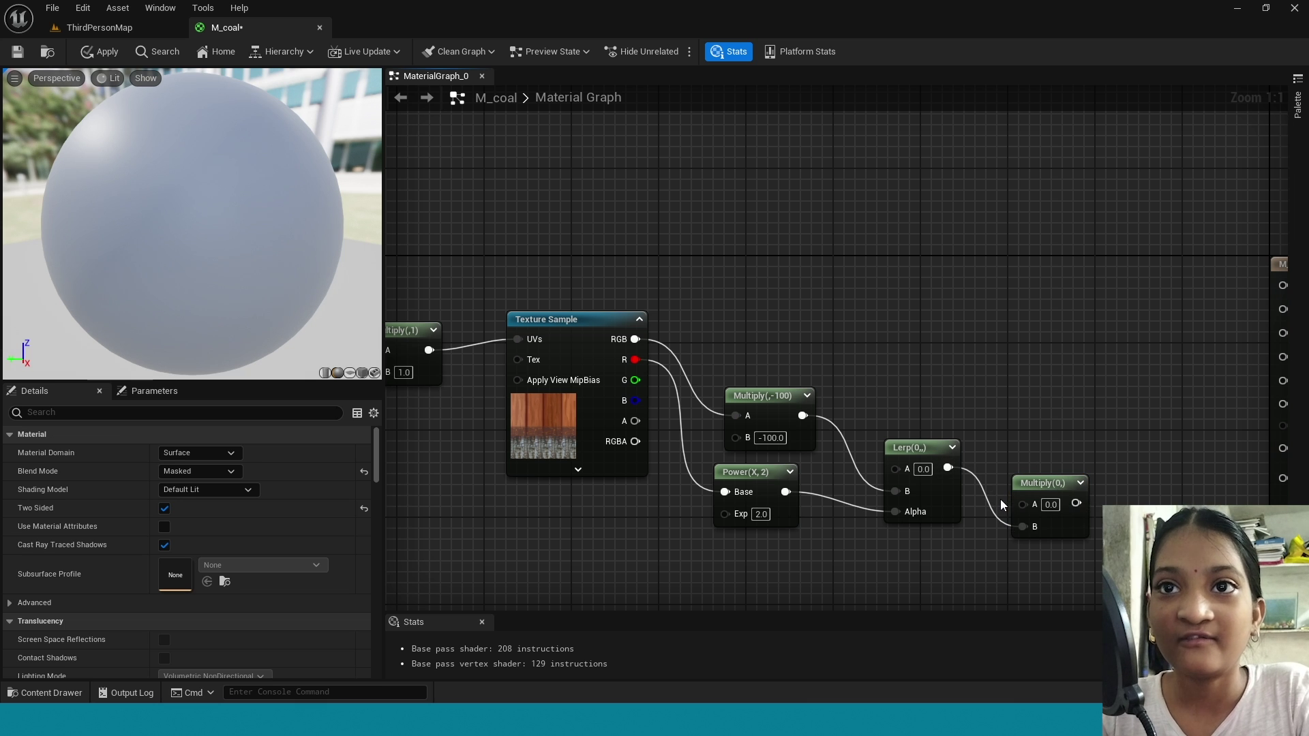
Add a ParticleColor node whose RGB output feeds input A of the newest Multiply node, placing it above the Lerp
left_click_drag(1039, 480, 942, 342)
type("po")
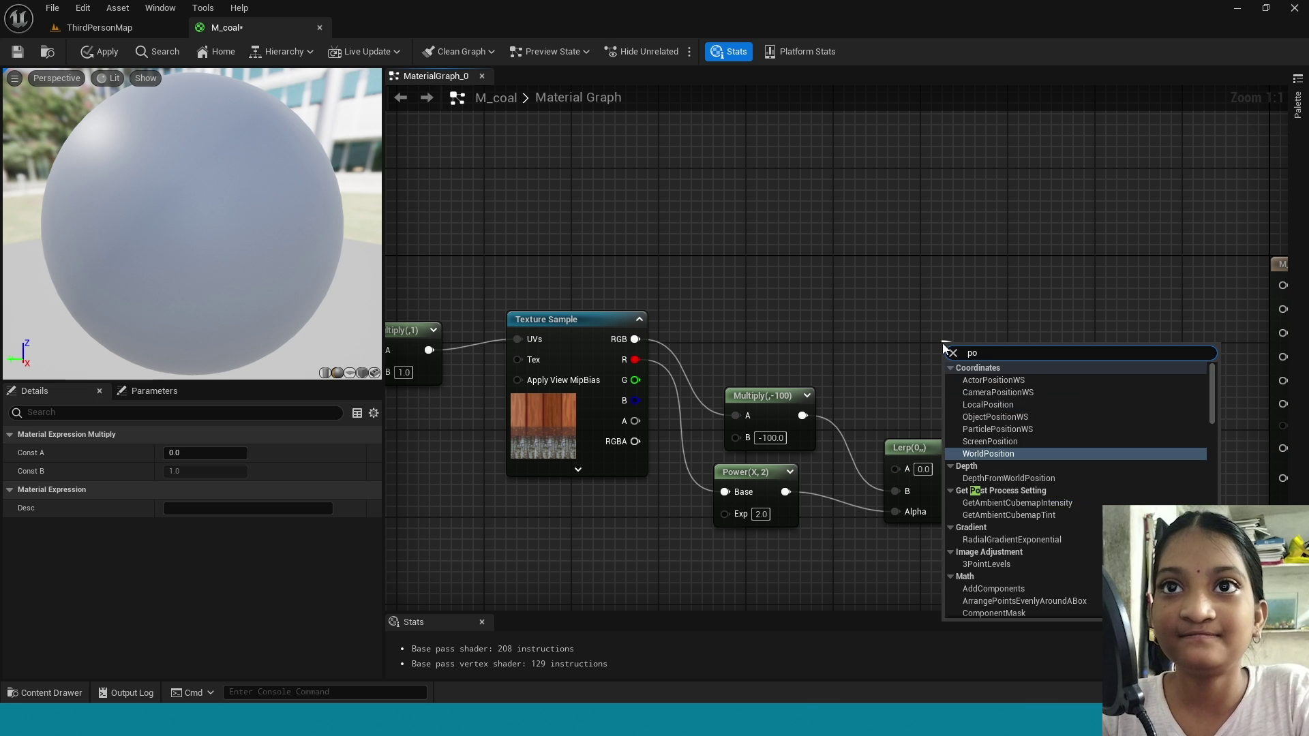
scroll(978, 374, "down", 5)
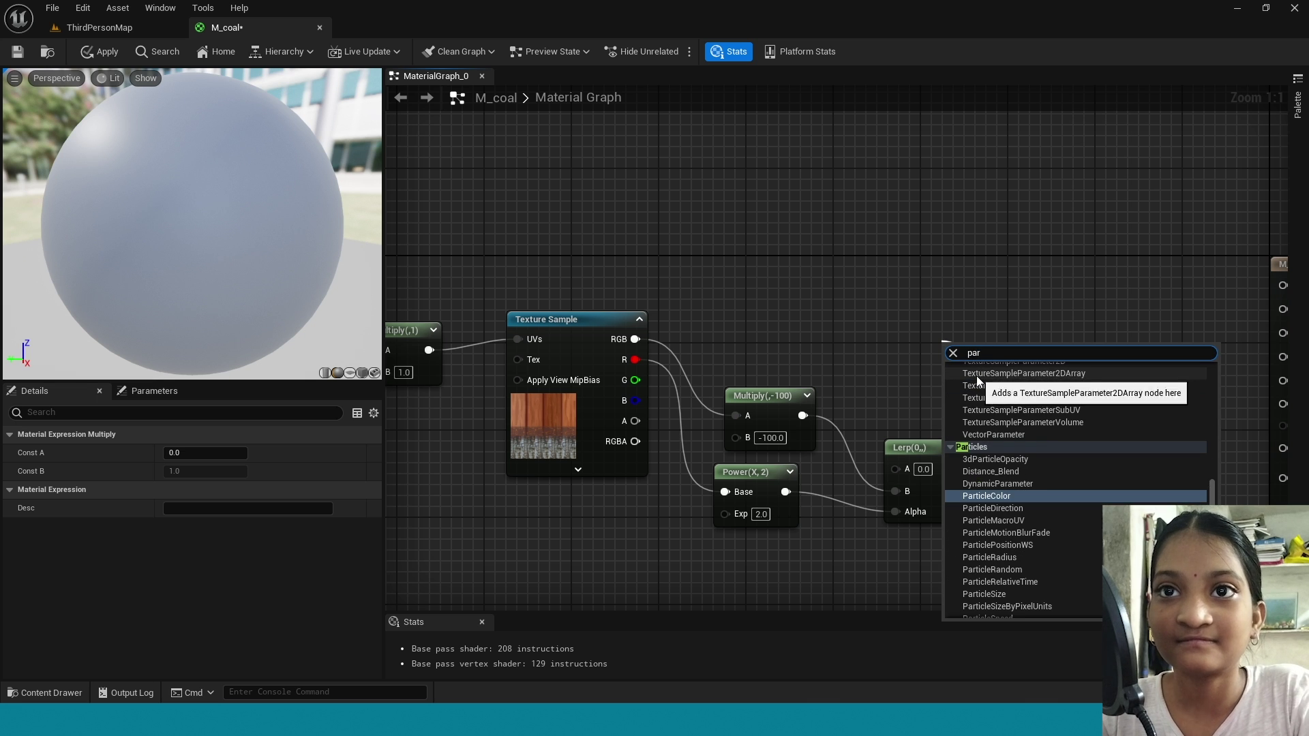
left_click(979, 497)
left_click_drag(975, 401, 914, 341)
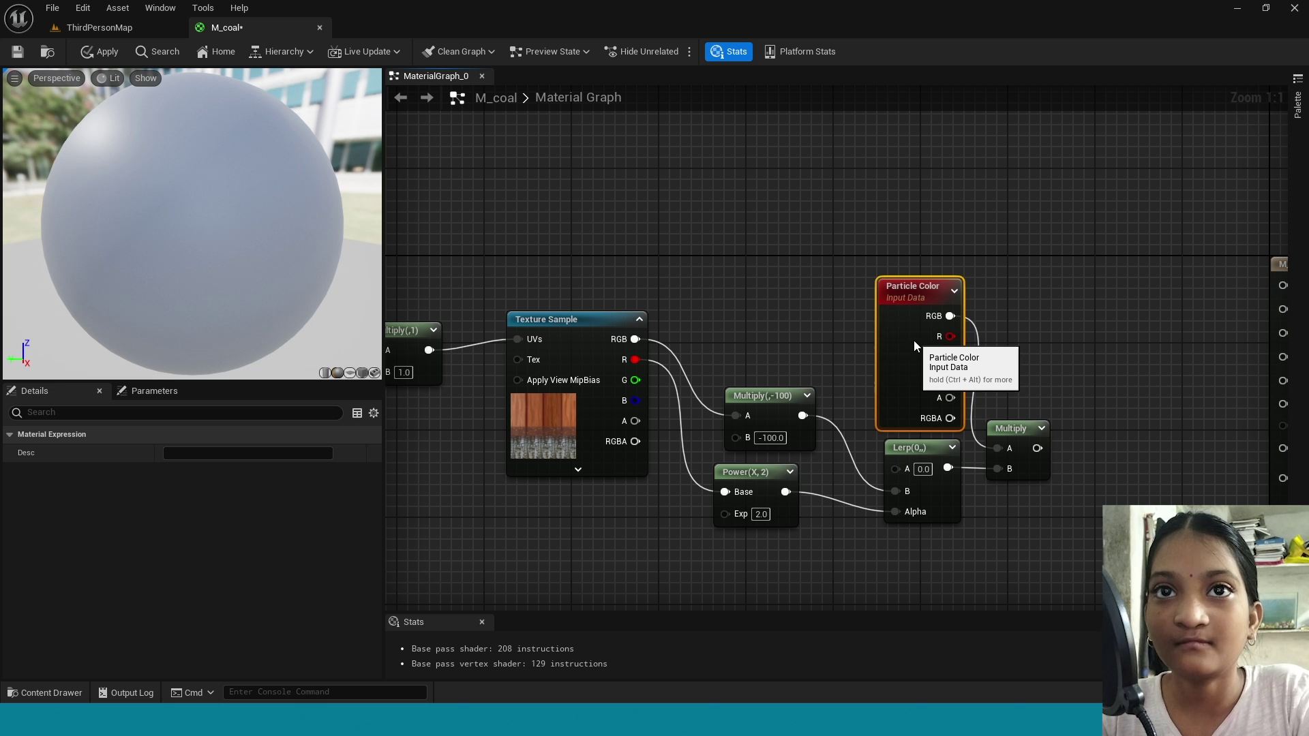
Rearrange the -100 Multiply, Power and Particle Color nodes and connect the Texture Sample's RGB output to Base Color
left_click(763, 403)
left_click_drag(731, 344, 767, 488)
left_click_drag(761, 410, 762, 476)
left_click_drag(906, 344, 820, 355)
left_click_drag(635, 339, 1135, 291)
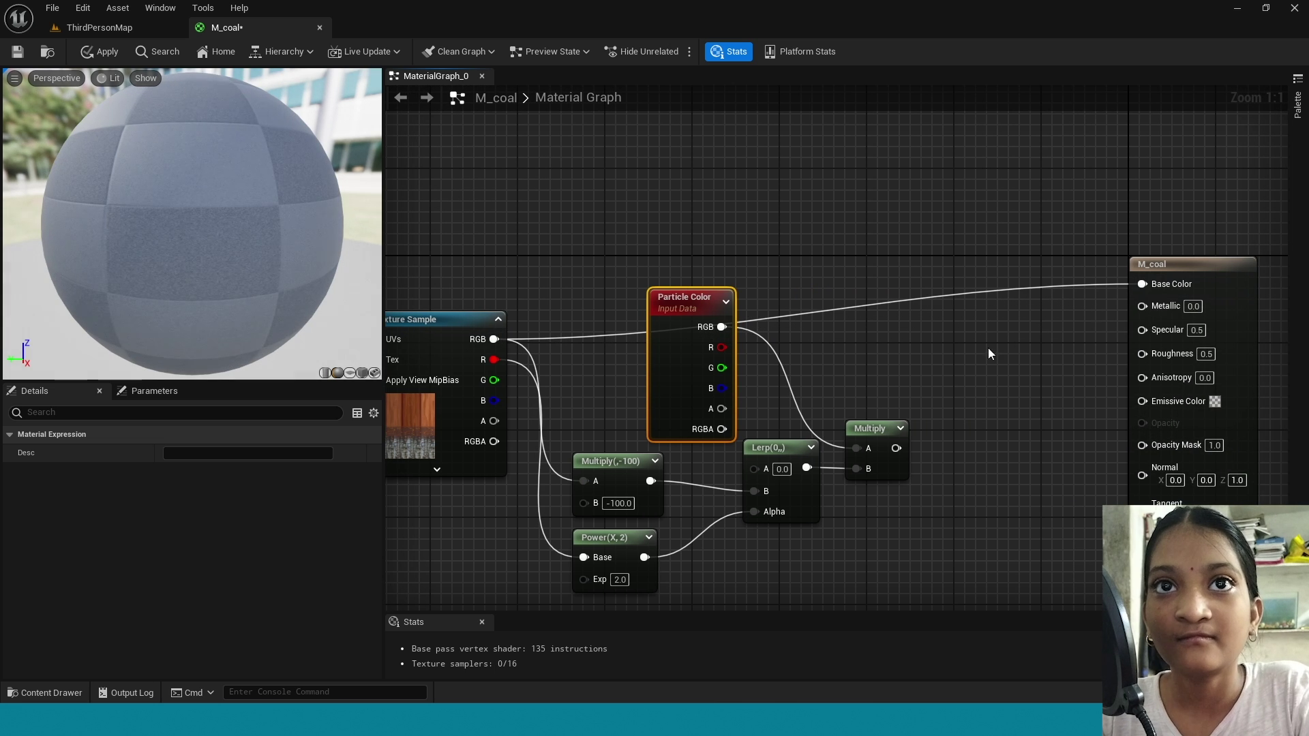
Add a LinearInterpolate node above the others, fed by the Texture Sample's R channel, and connect its output to Roughness
right_click_drag(597, 347, 834, 346)
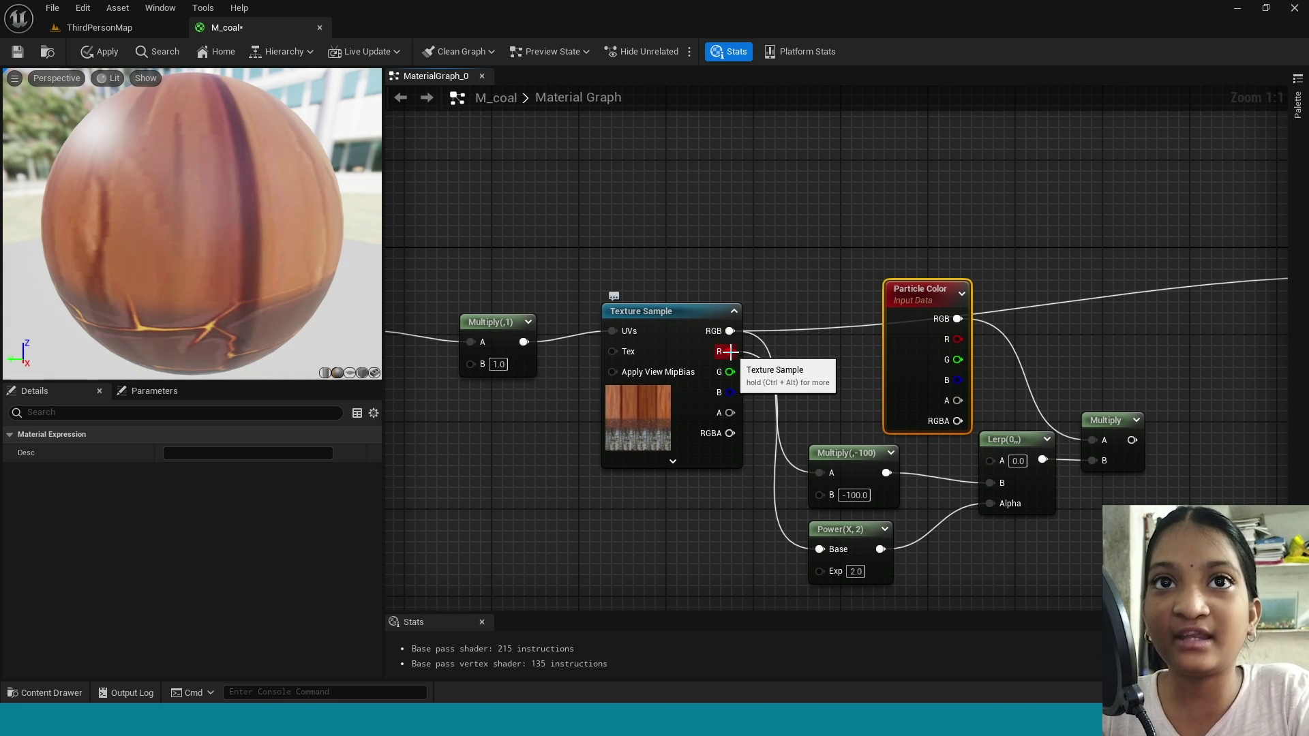
left_click_drag(730, 352, 800, 218)
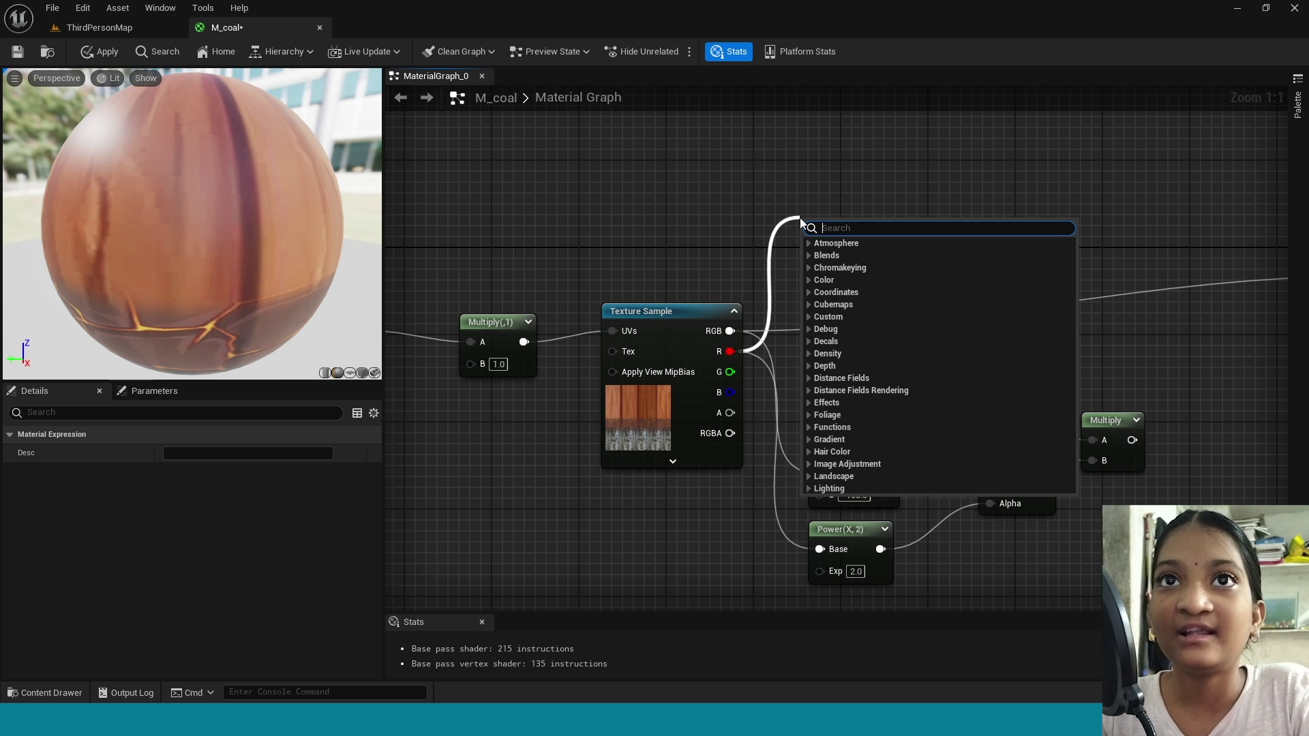
type("lerp")
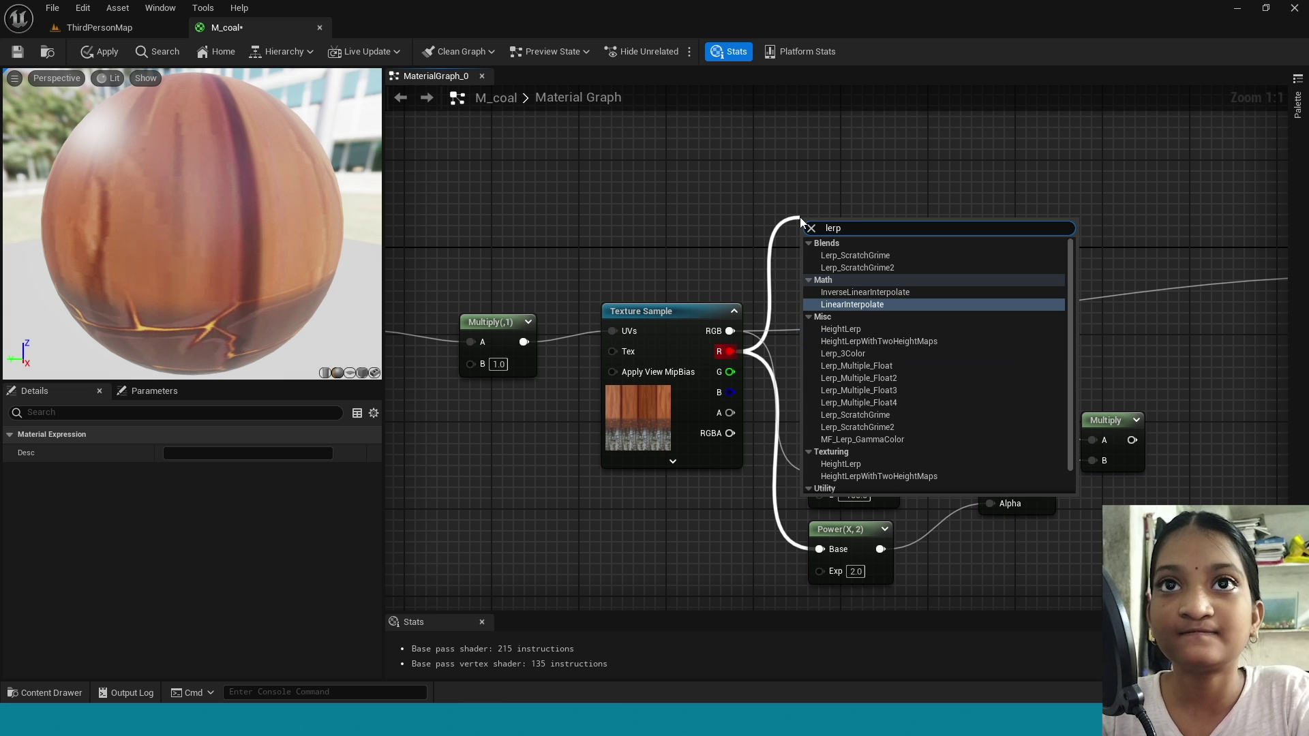
left_click(855, 353)
left_click_drag(856, 239, 990, 158)
right_click_drag(1167, 199, 762, 254)
left_click_drag(627, 212, 1001, 393)
Add an Add node that takes the Particle Color Multiply output in B and feeds Emissive Color
right_click_drag(814, 532, 853, 382)
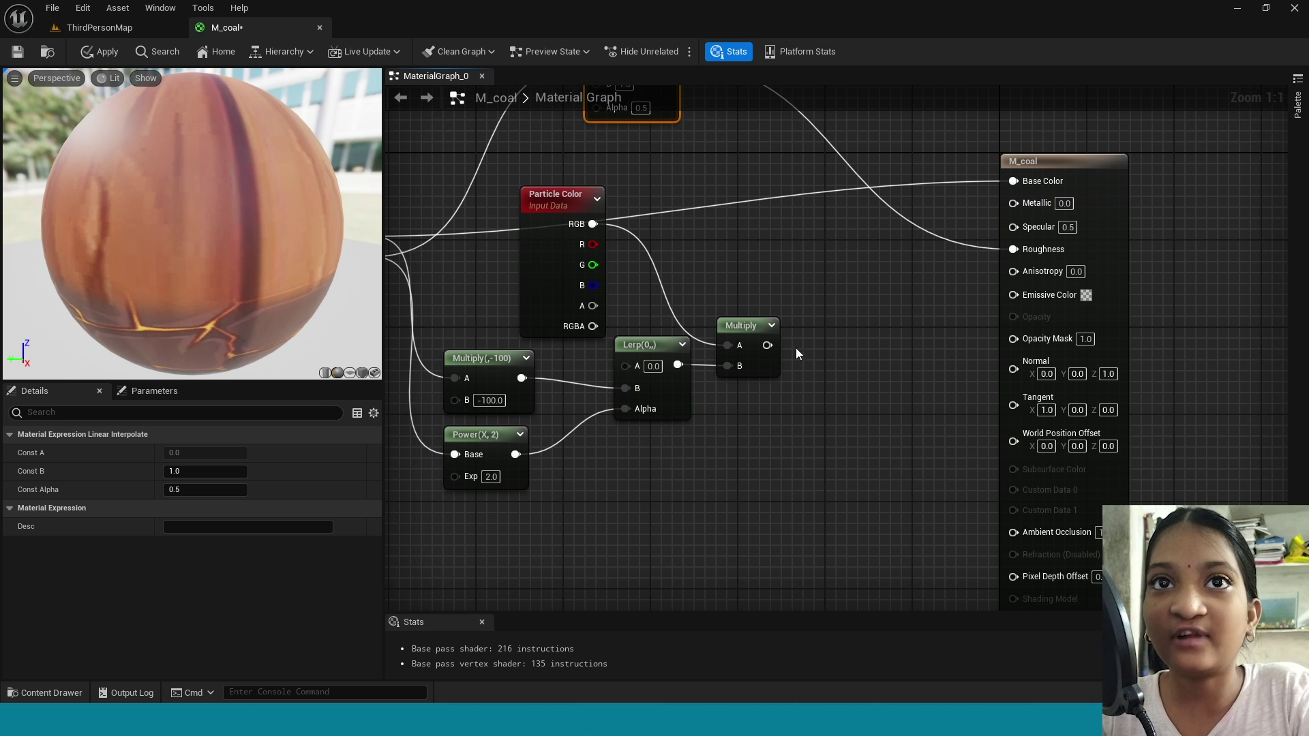
left_click_drag(800, 383, 1030, 293)
type("add")
left_click(818, 450)
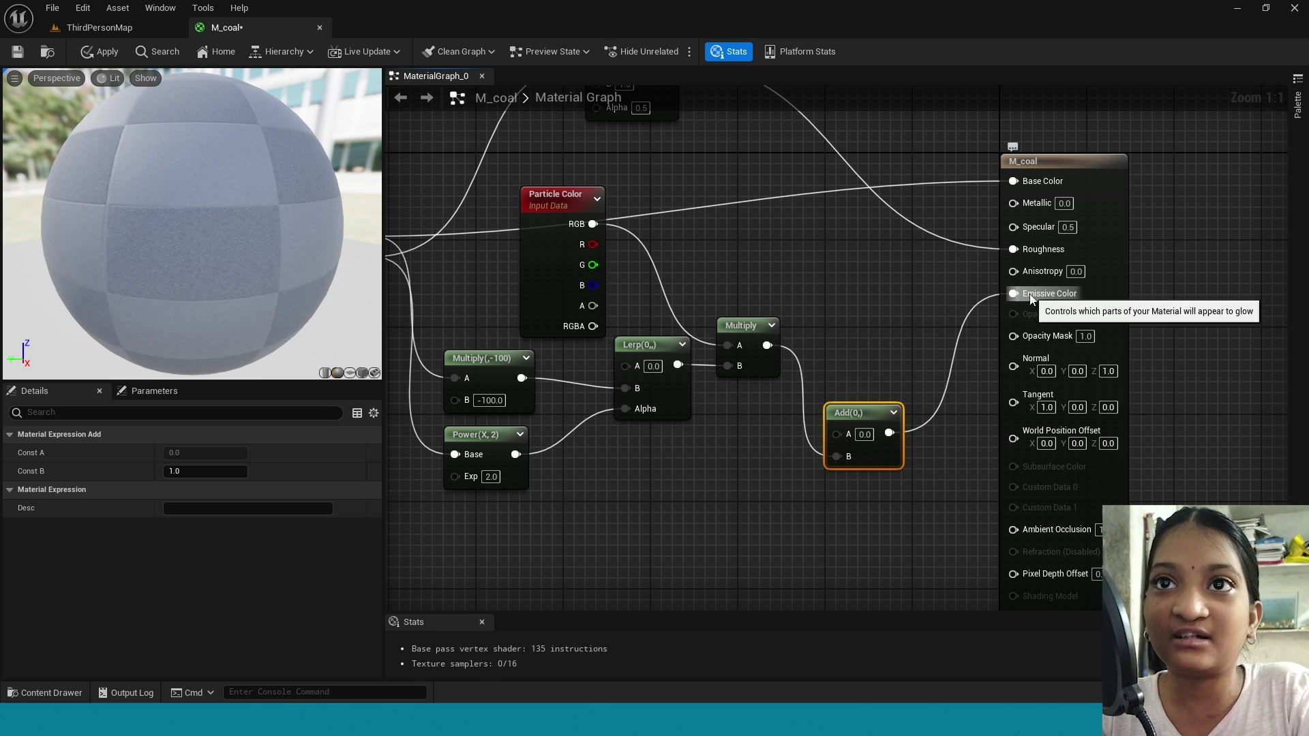
Add a Clamp node feeding Opacity Mask and place it below the emissive Add node
left_click_drag(1013, 339, 759, 473)
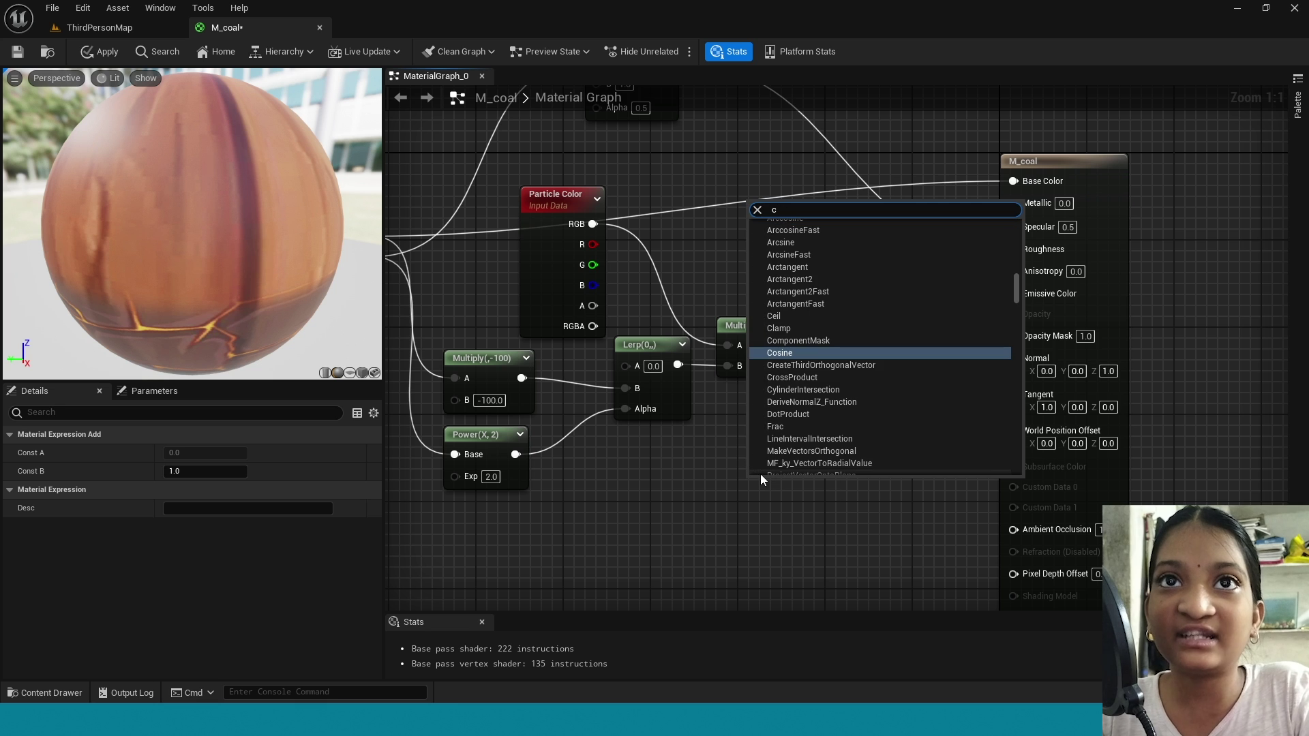
type("clam")
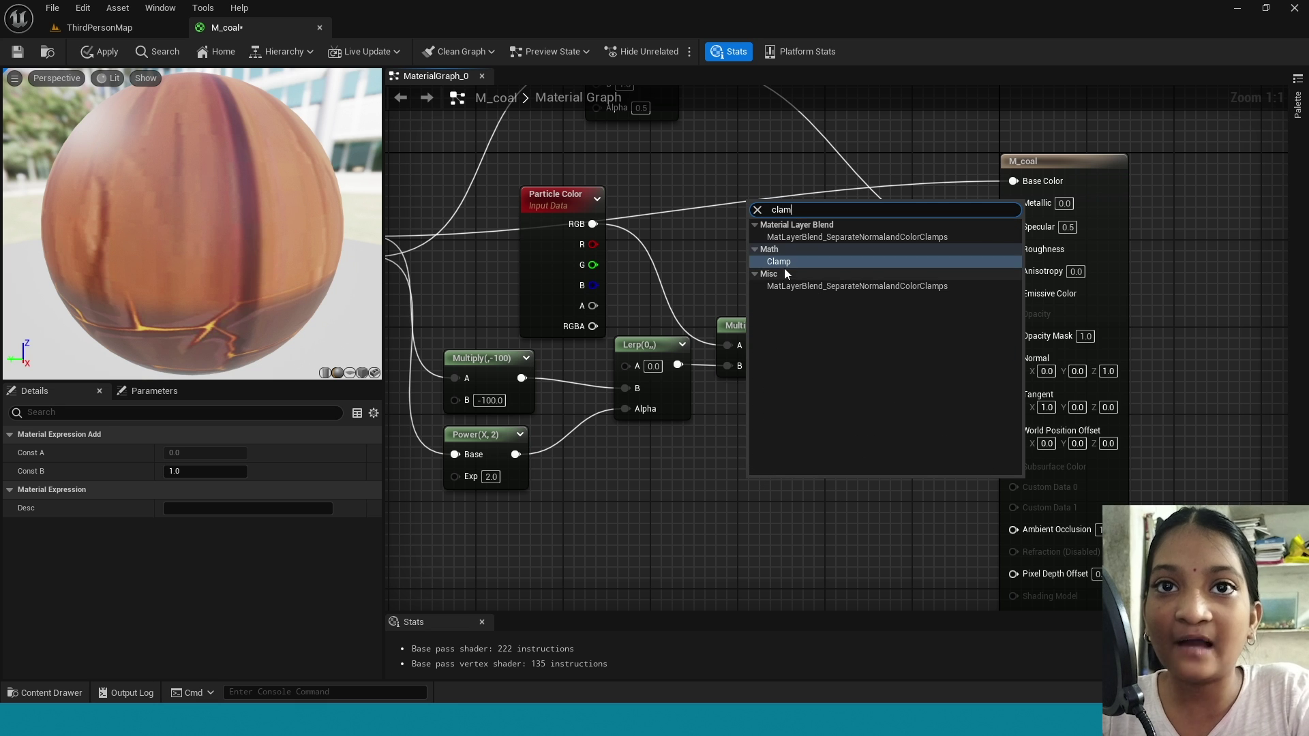
left_click(783, 263)
left_click_drag(801, 498, 883, 553)
left_click_drag(1076, 328, 1152, 329)
Chain two Add nodes into the Clamp input, with the second Add feeding input A of the first
right_click_drag(922, 436, 1091, 361)
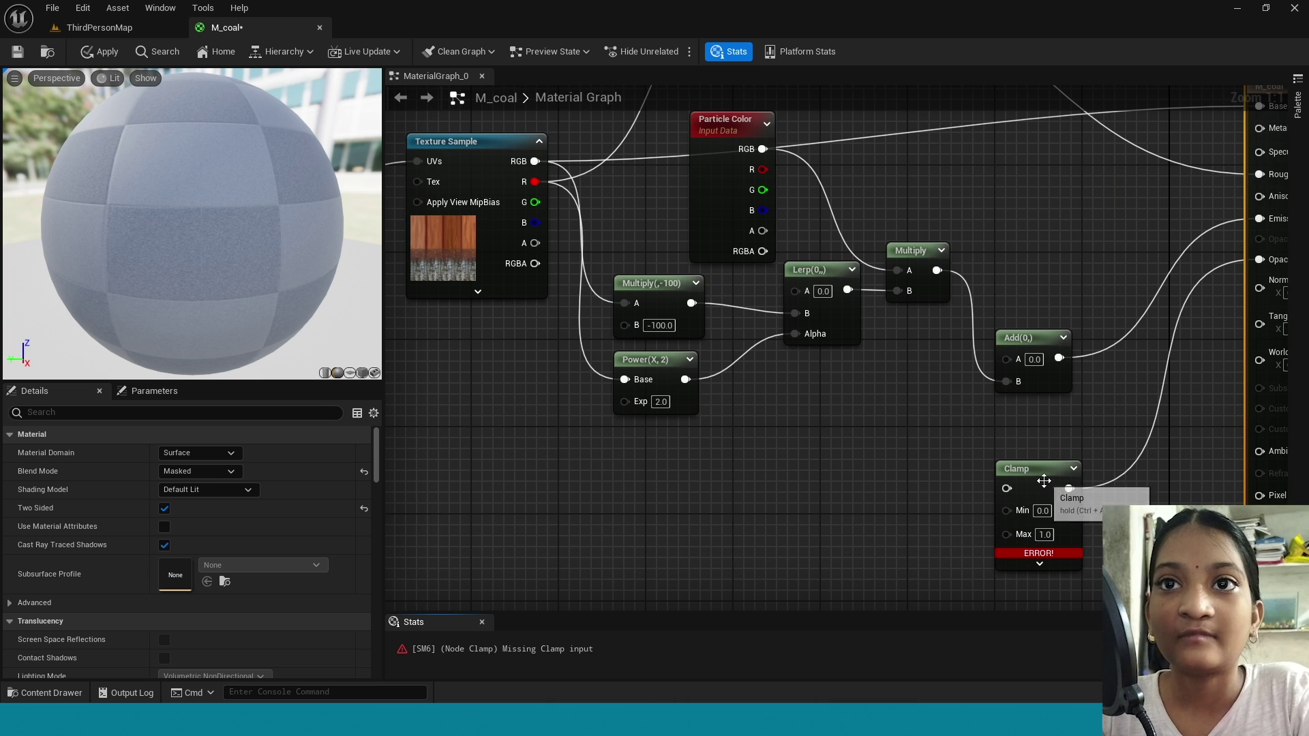
left_click_drag(1006, 488, 812, 465)
type("add")
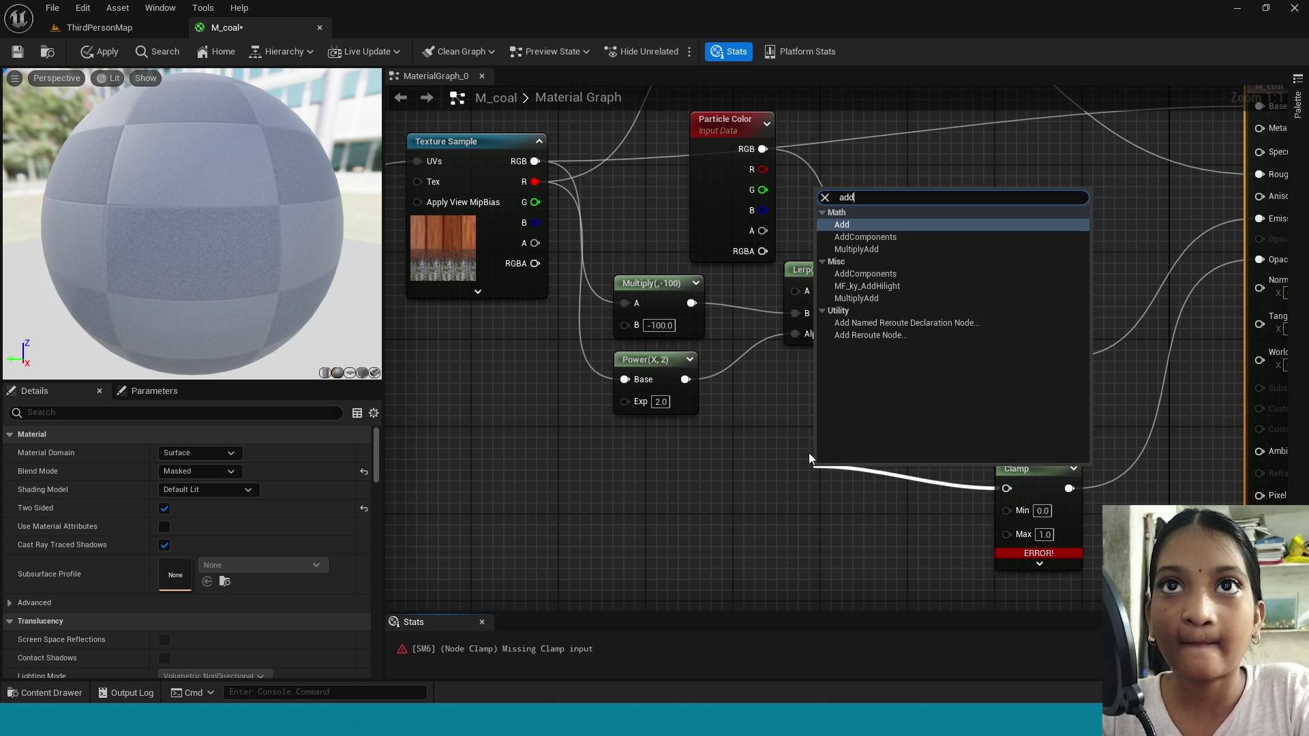
left_click(879, 227)
left_click_drag(827, 497, 739, 489)
type("add")
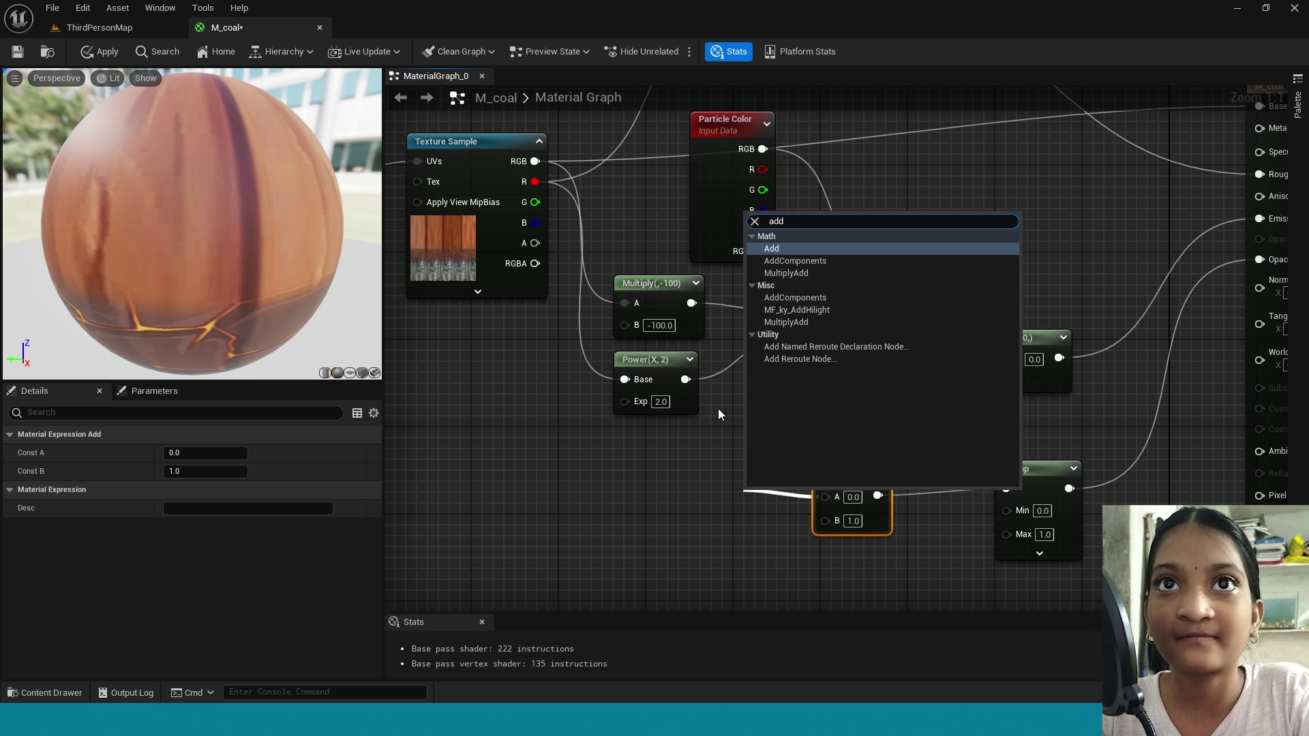
left_click(787, 249)
left_click_drag(774, 489, 690, 448)
Add a Texture Sample whose RGB output feeds input B of the Add before the Clamp, and place it below
left_click_drag(829, 517, 775, 539)
type("te")
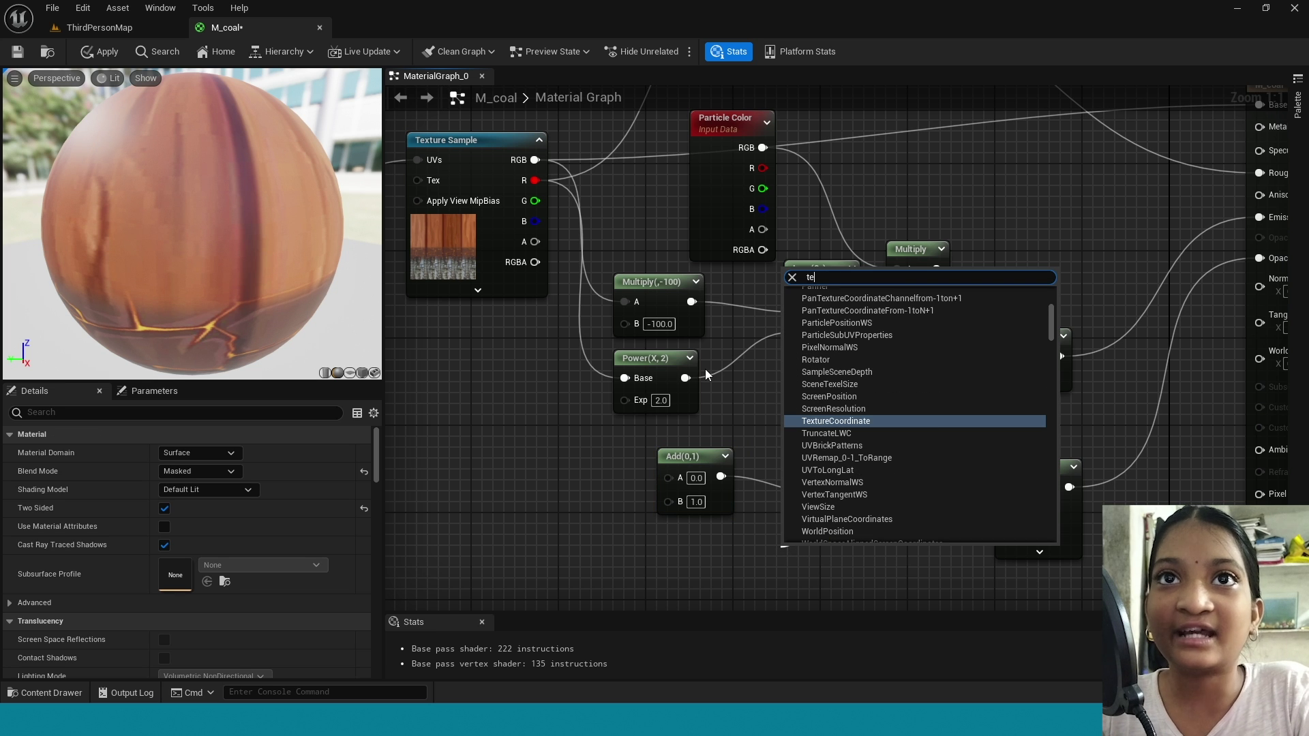
type("xt")
key("Return")
right_click_drag(962, 517, 1065, 357)
left_click_drag(937, 463, 795, 435)
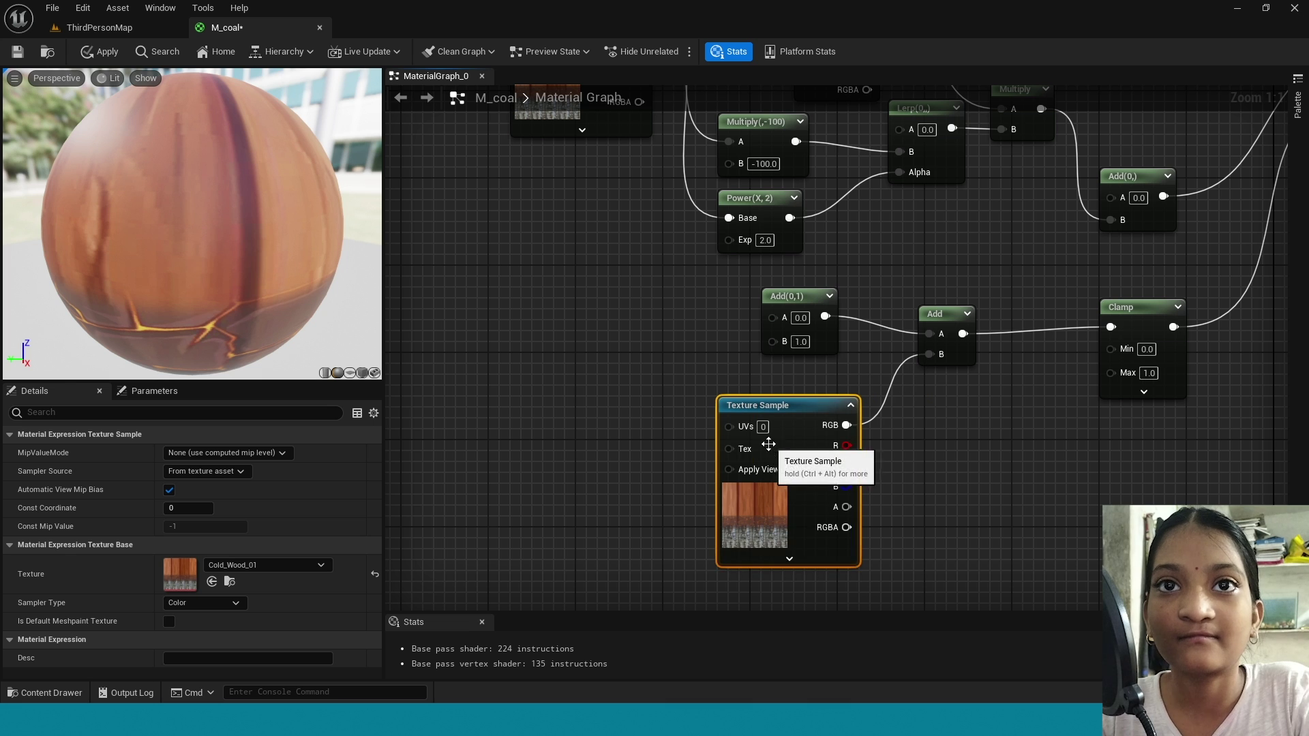
Assign the T_Noise01 texture to the new Texture Sample
left_click(289, 569)
type("T_Noise")
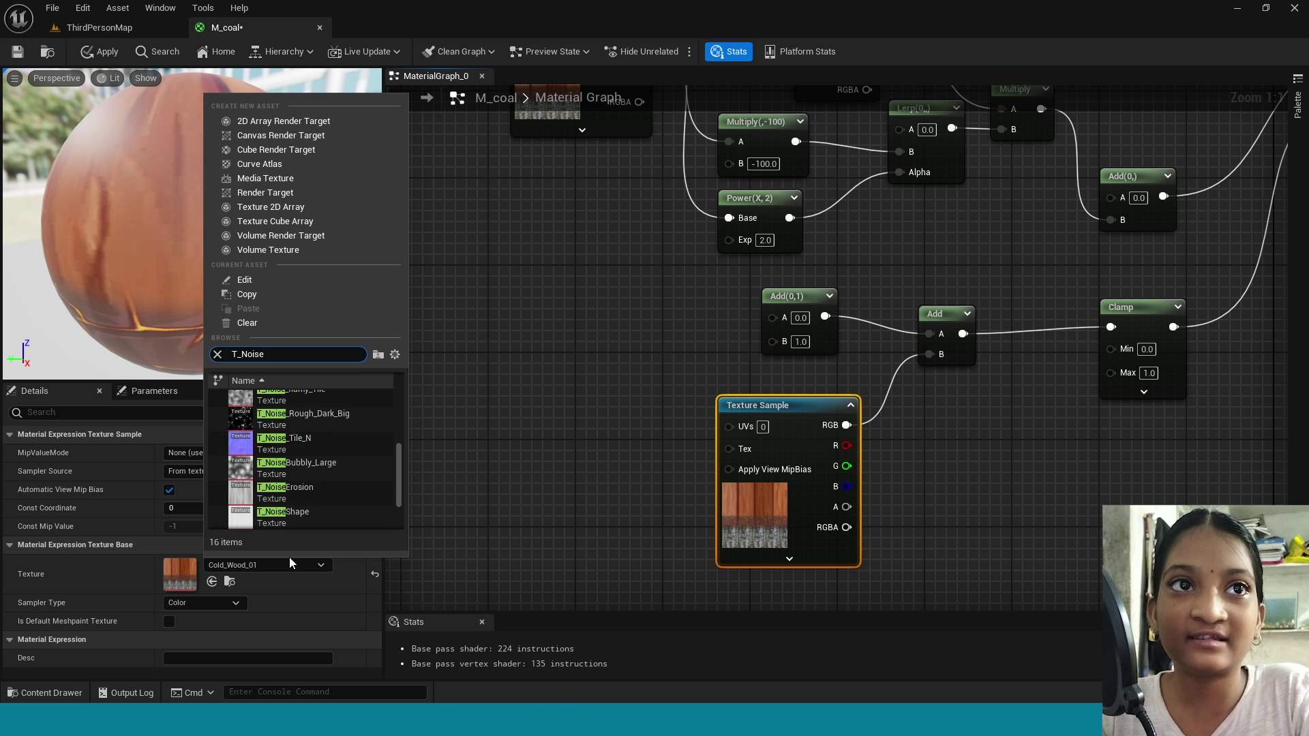
type("01")
key("Return")
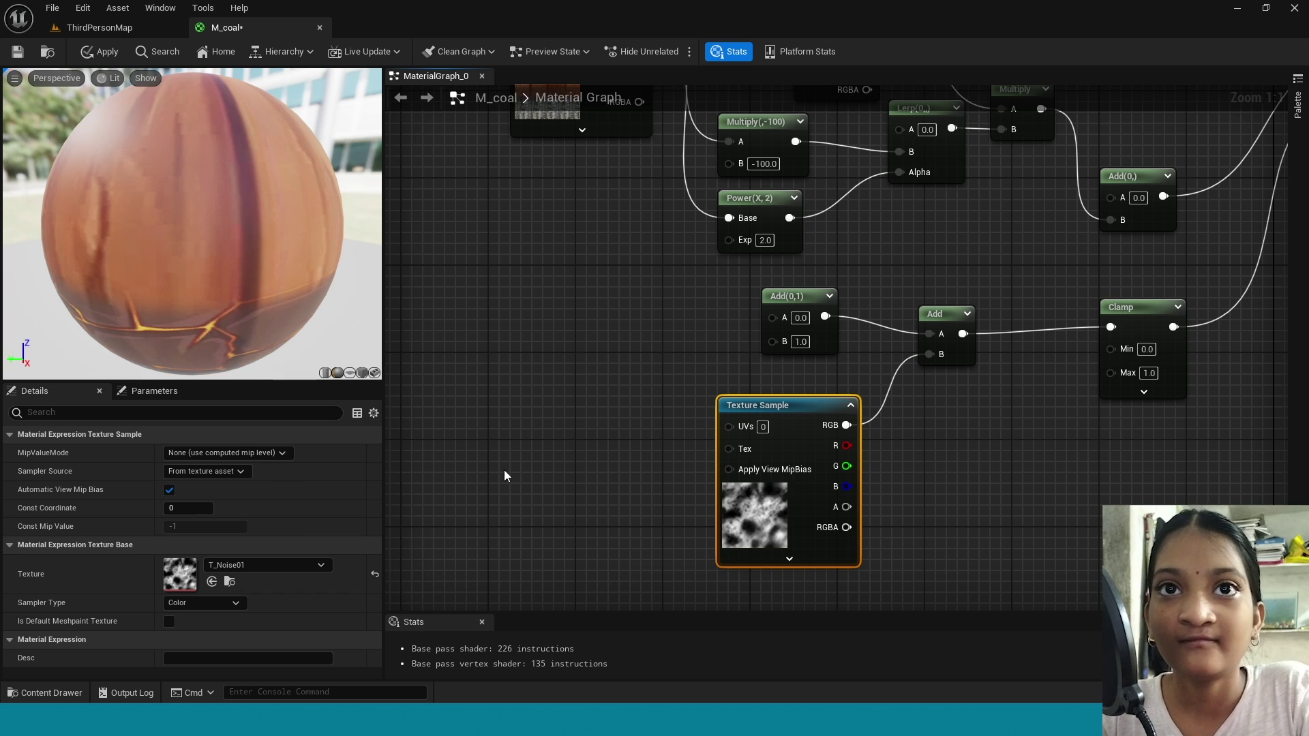
Add a Panner feeding the noise Texture Sample's UVs and set its speed to X 1 and Y 1
left_click(551, 440)
left_click_drag(675, 469, 729, 425)
type("1")
key("Return")
left_click(617, 516)
type("2")
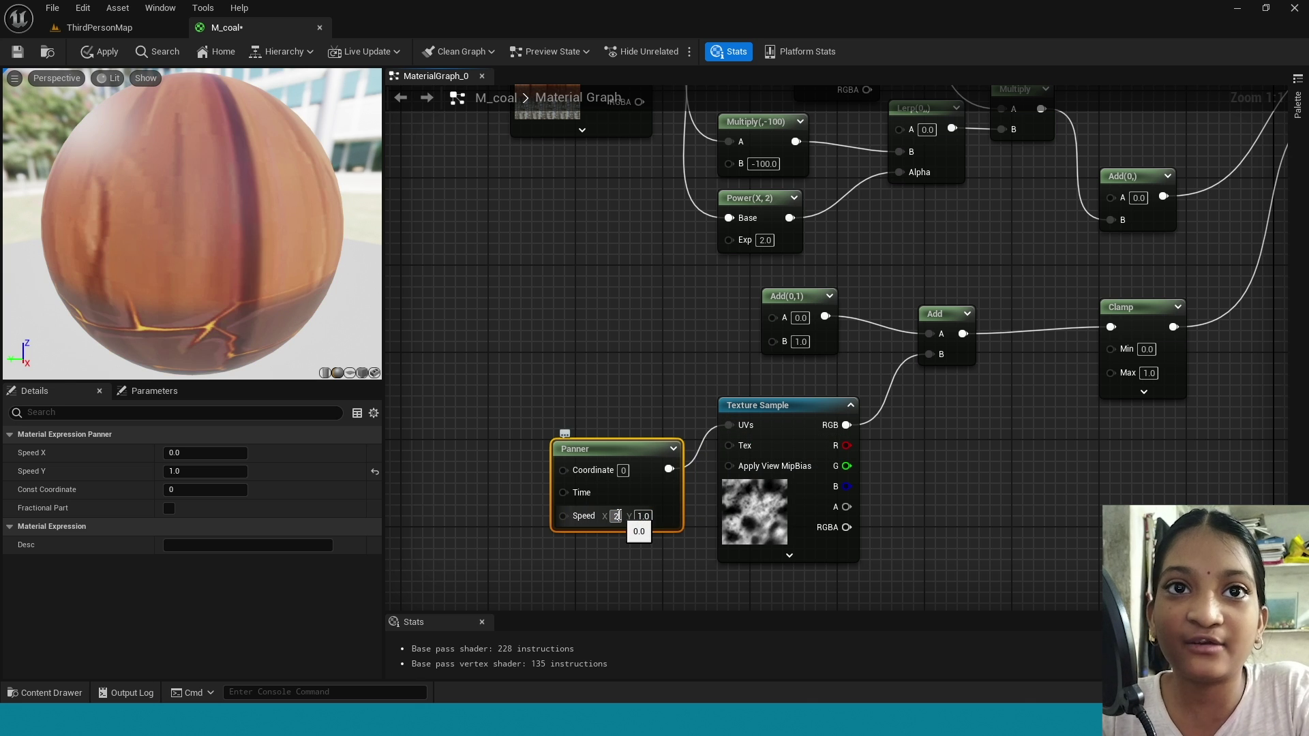
key("BackSpace")
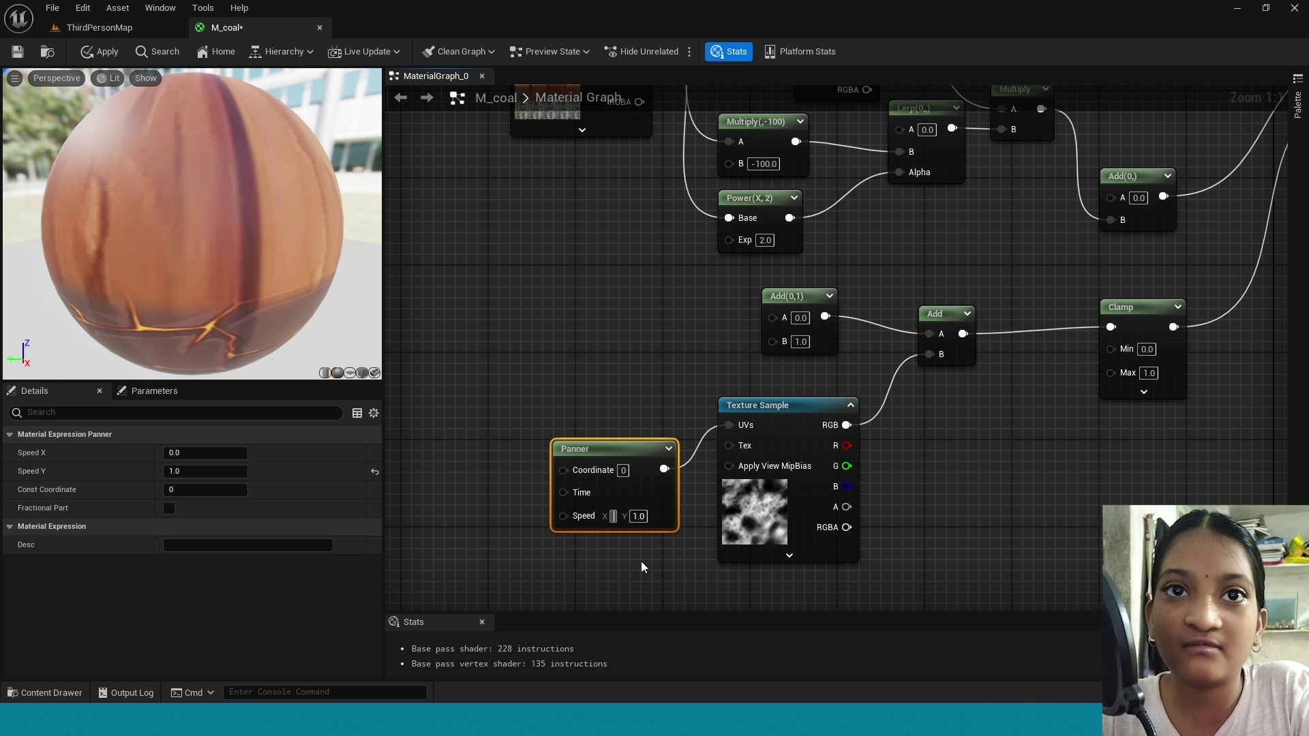
type("1")
key("Return")
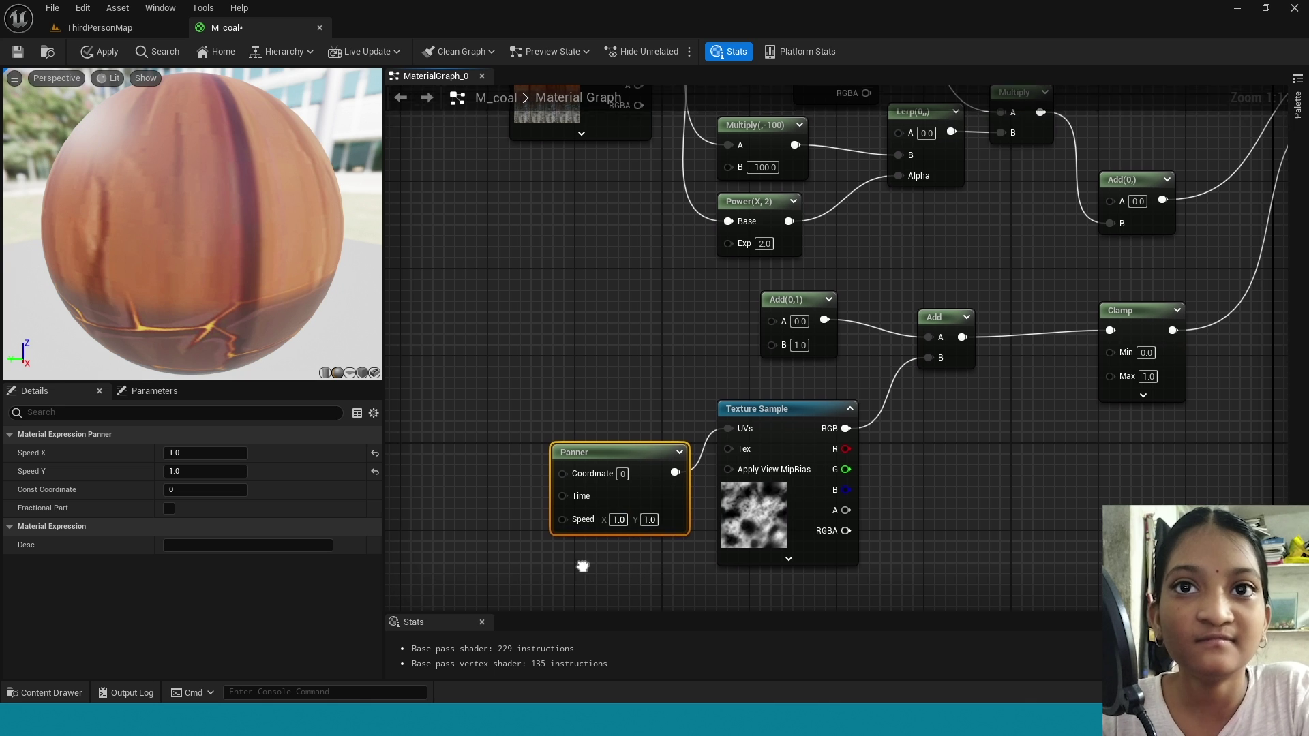
Add a TextureCoordinate node feeding the Panner's Coordinate input and move it clear of the Panner
right_click_drag(609, 559, 838, 583)
left_click_drag(815, 495, 685, 468)
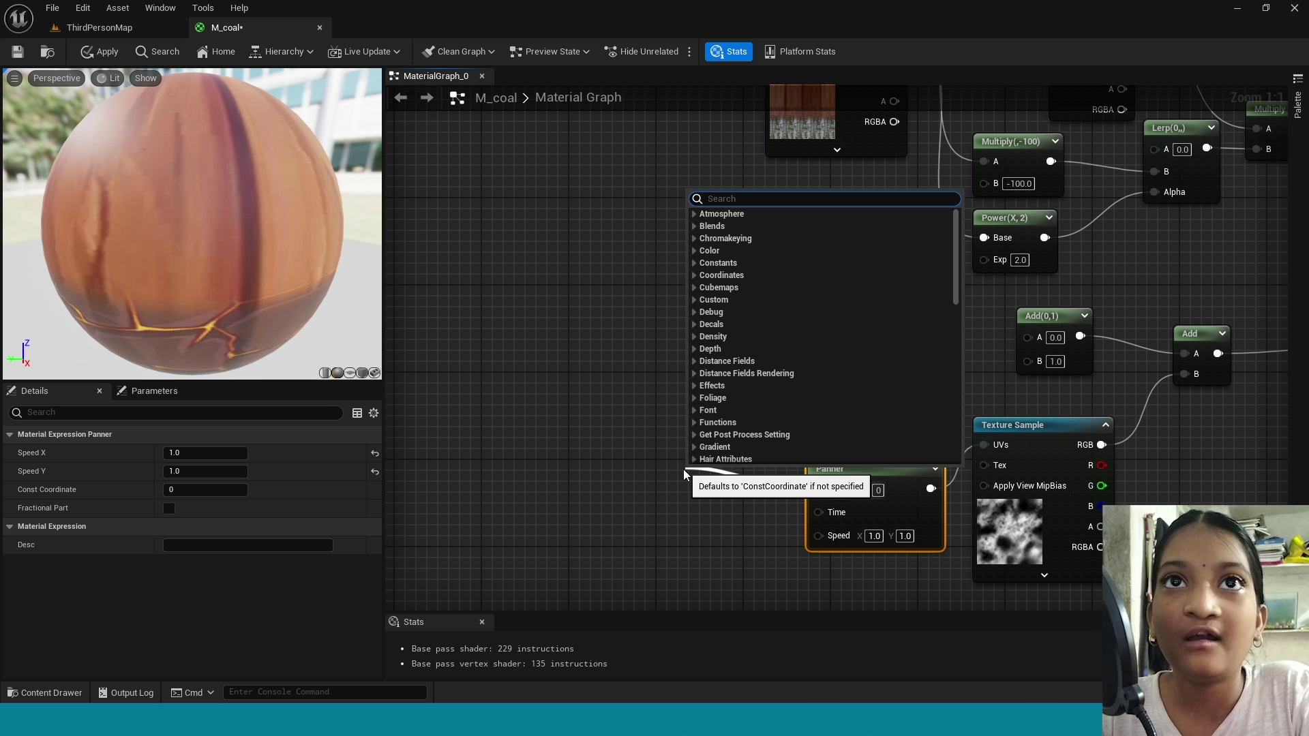
type("tex")
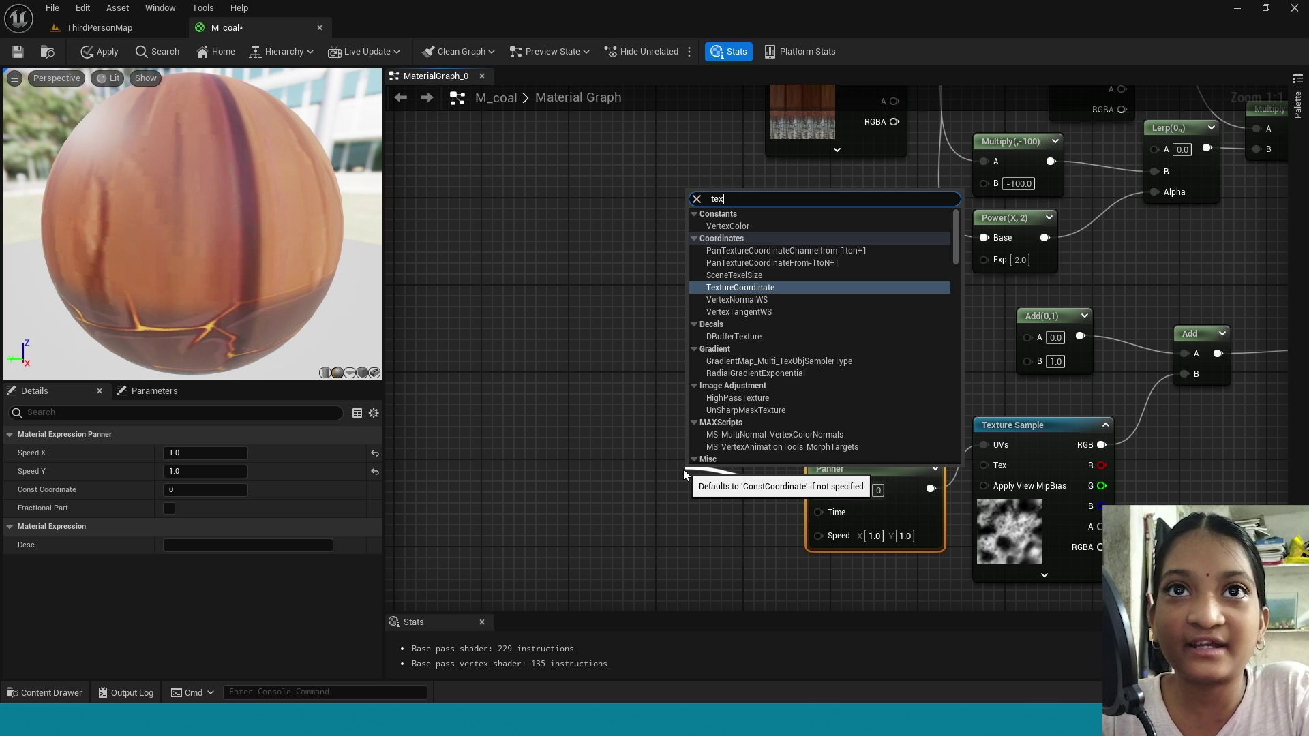
key("Return")
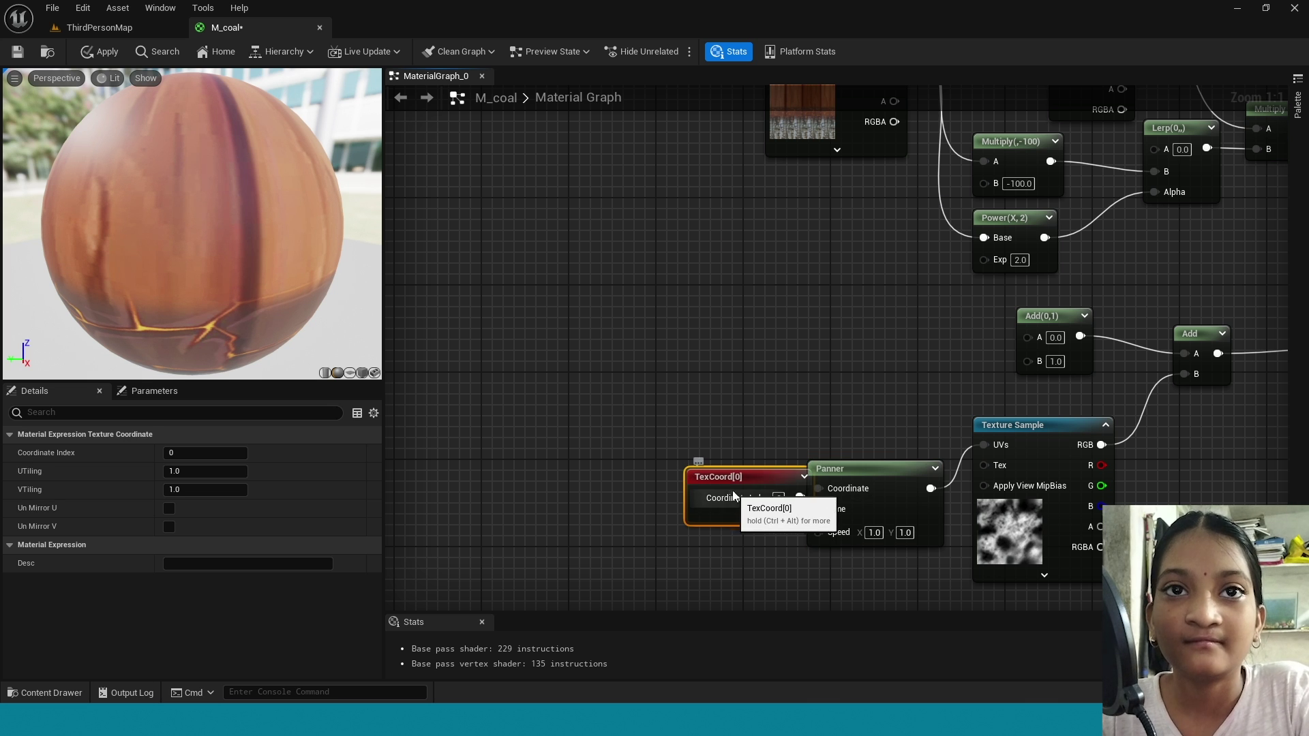
left_click_drag(735, 489, 642, 469)
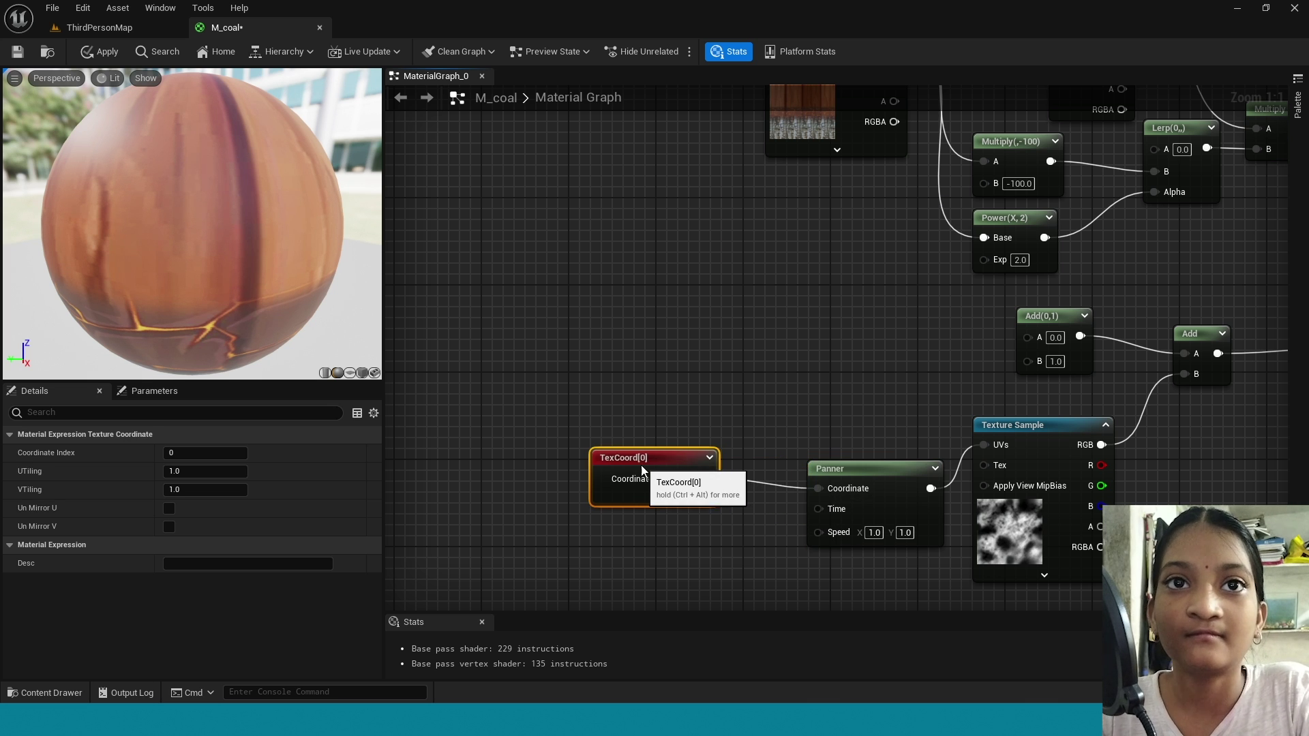
Set both UTiling and VTiling of the Panner's texture coordinate to 4
left_click(205, 472)
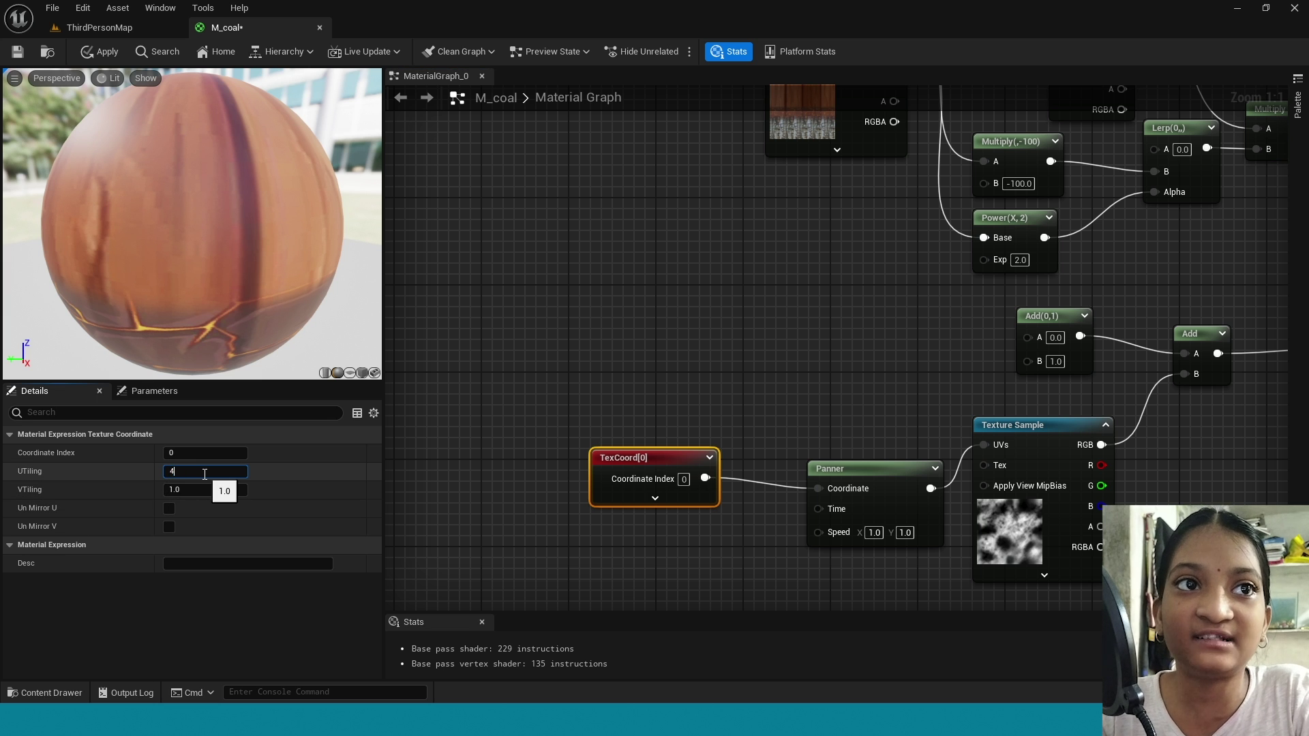
key("Return")
left_click(188, 490)
type("4")
key("Return")
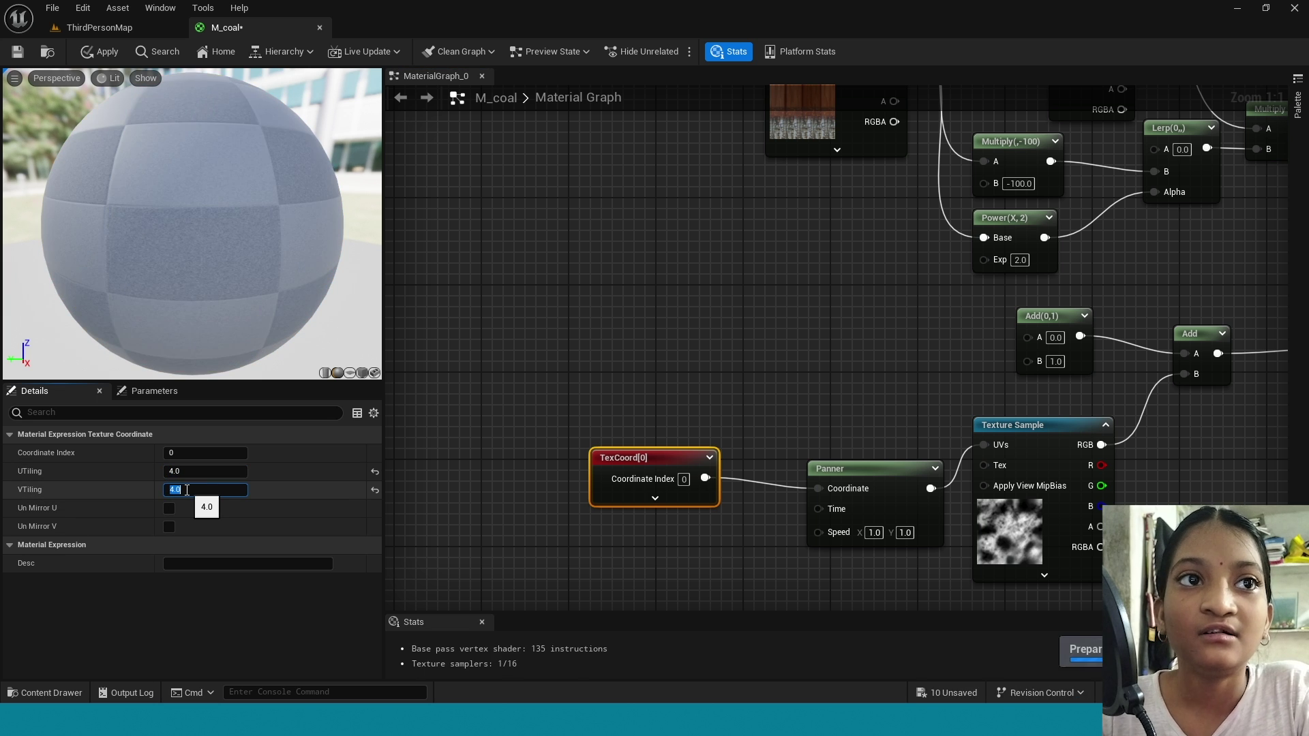
Add a Power node feeding input A of the Add node with B at 1, and reposition the TexCoord node
left_click_drag(1028, 339, 671, 353)
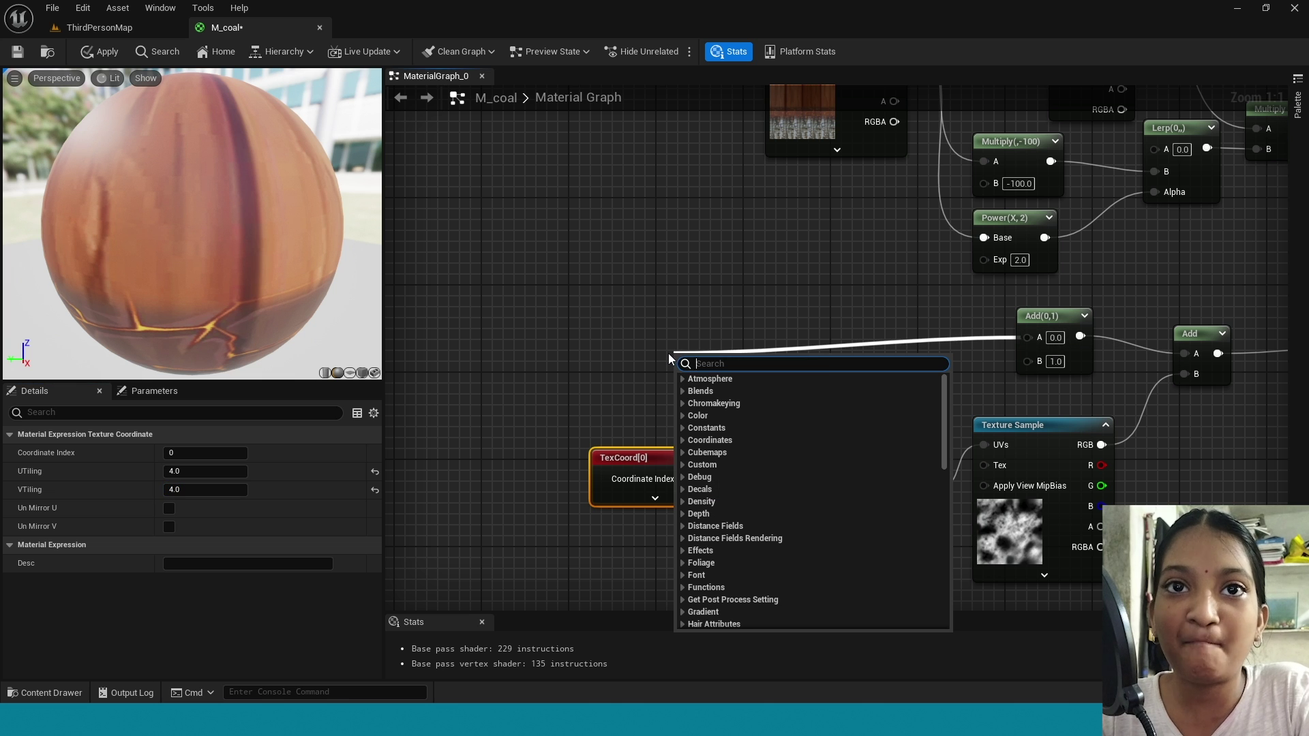
type("power")
left_click(727, 380)
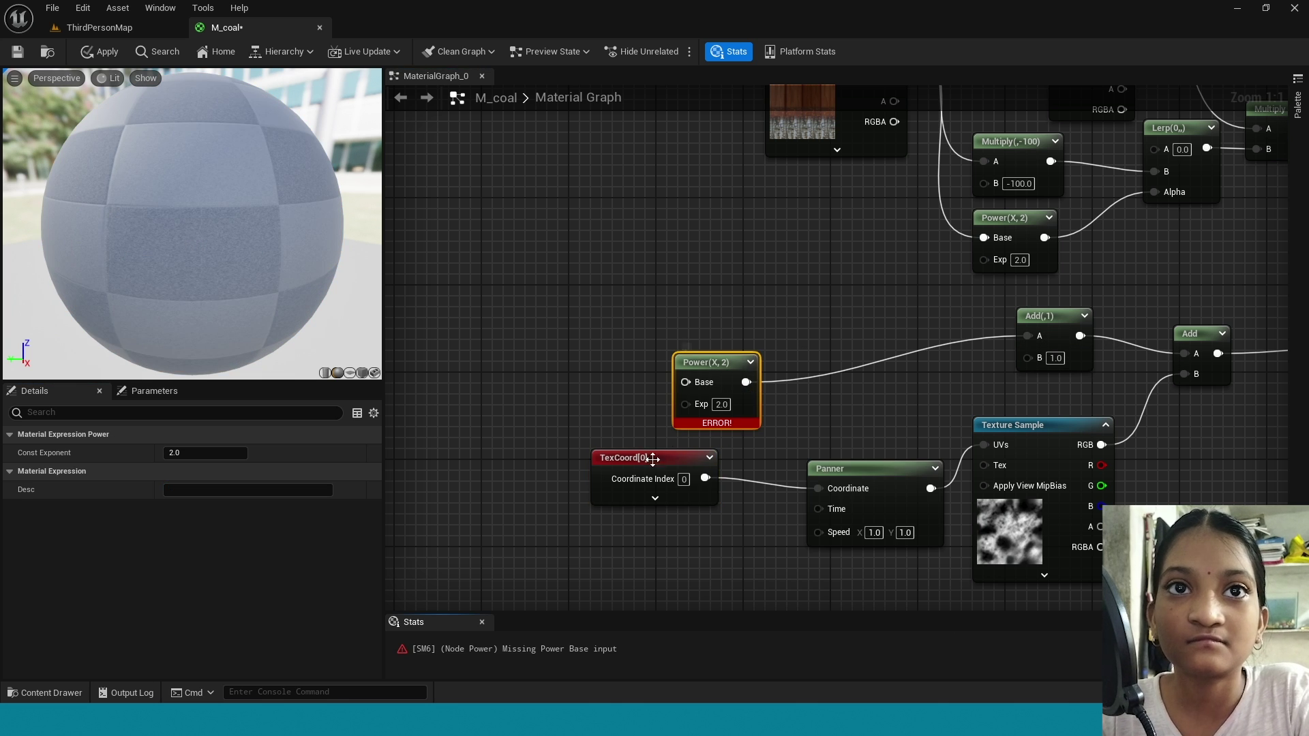
left_click_drag(652, 458, 739, 491)
Add a ComponentMask node feeding the new Power node's Base, with only the G channel enabled
left_click_drag(731, 383, 736, 329)
type("m")
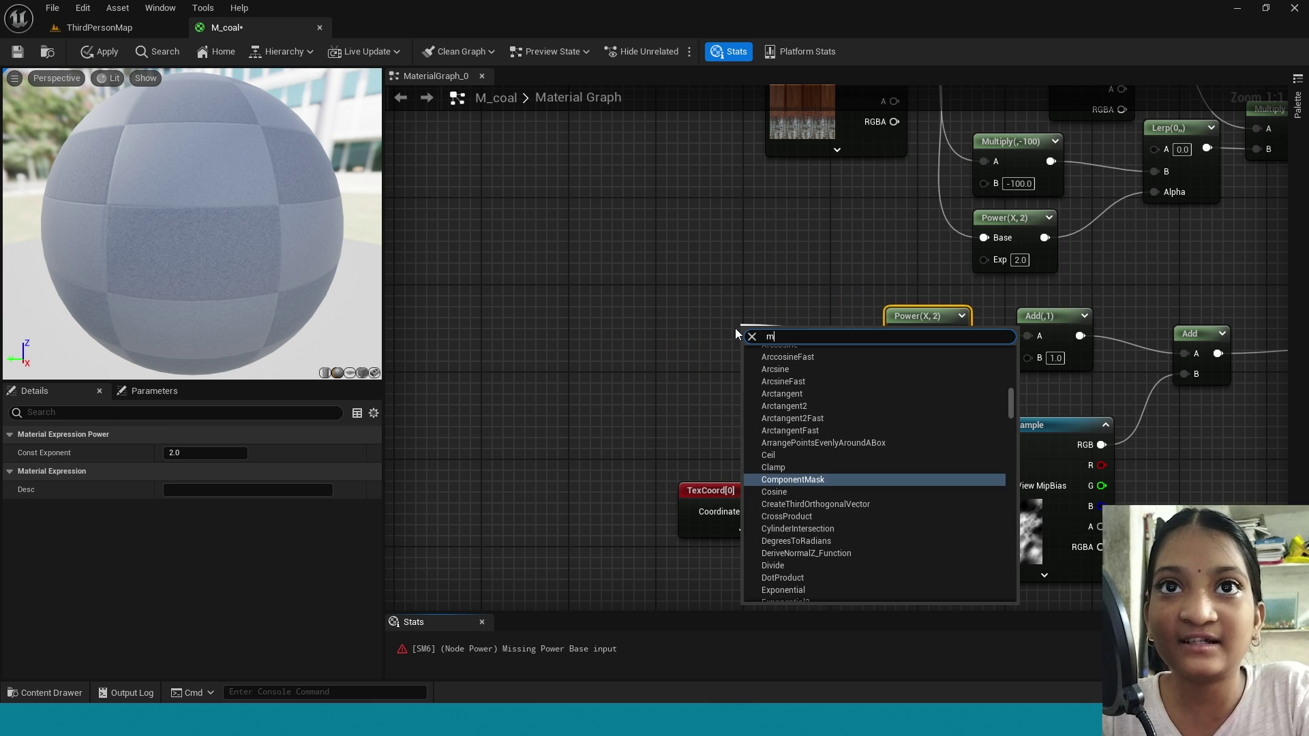
type("ask")
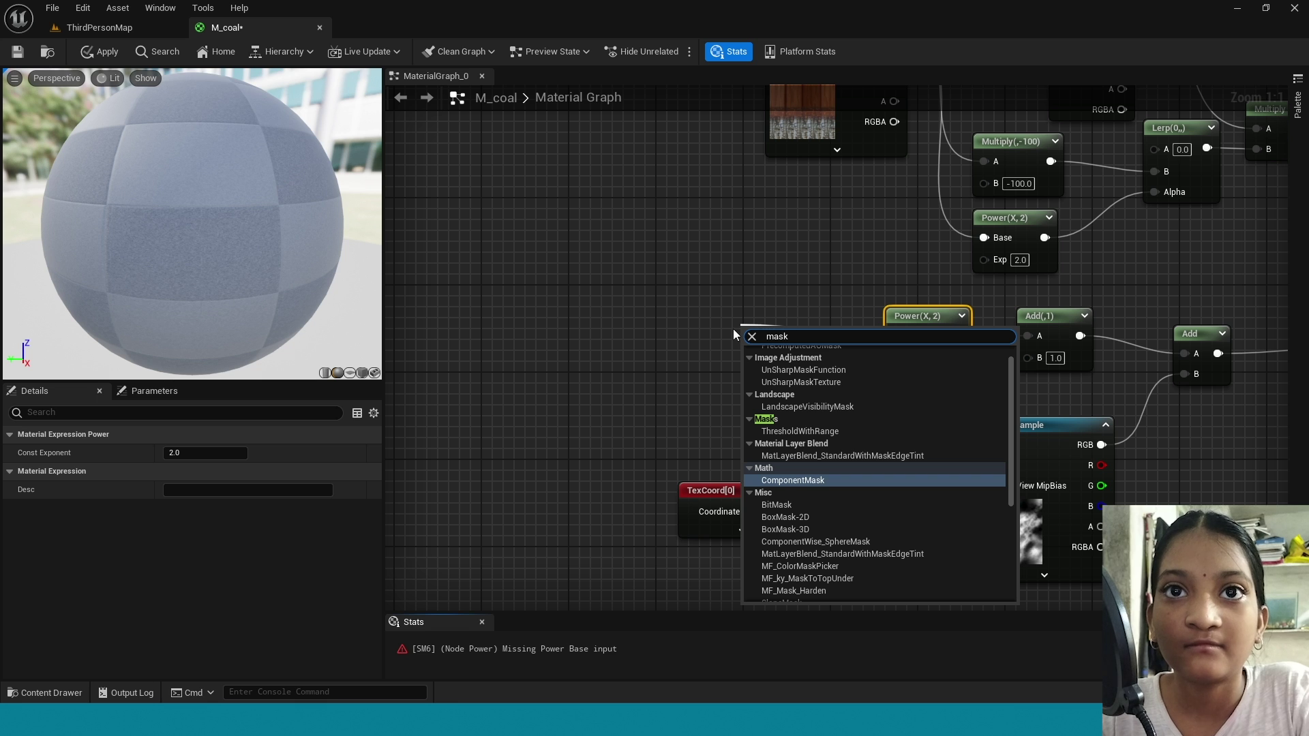
left_click(777, 480)
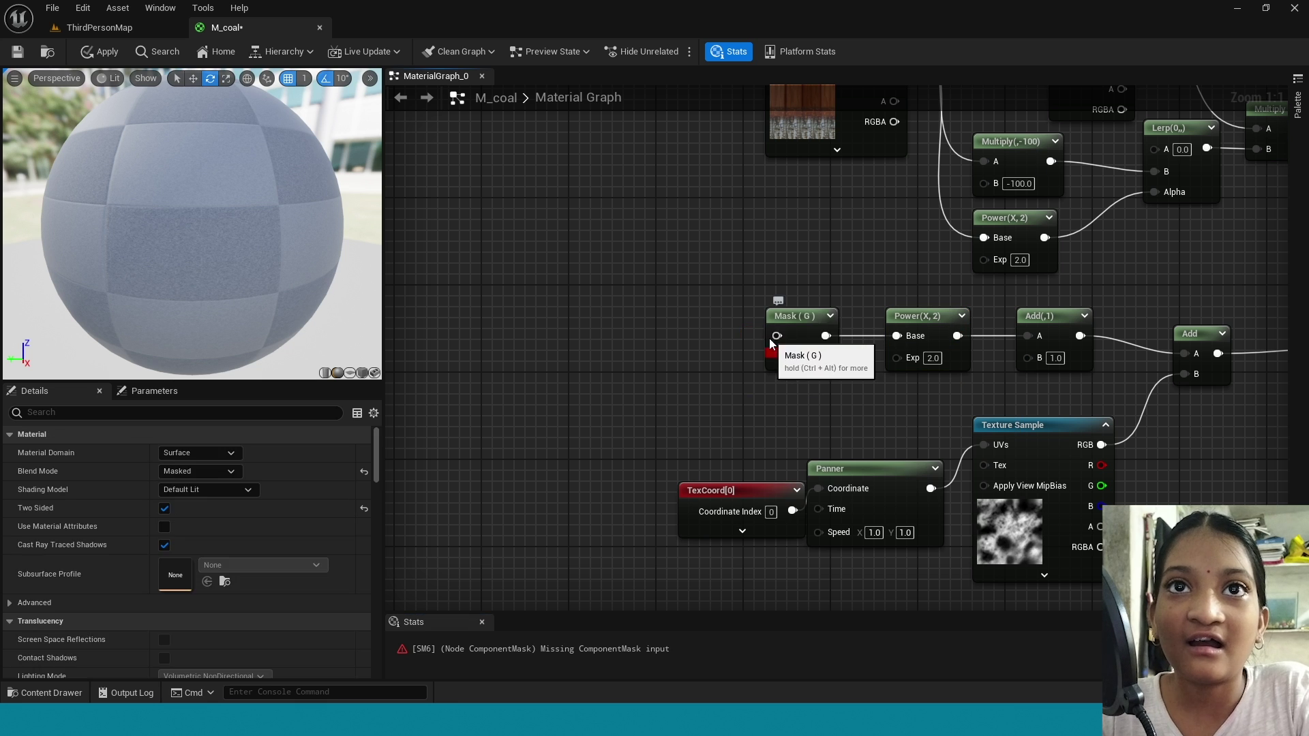
Add a TextureCoordinate node feeding the G Mask input, and spread the TexCoord, Mask and Power nodes apart
left_click_drag(773, 340, 659, 328)
type("texc")
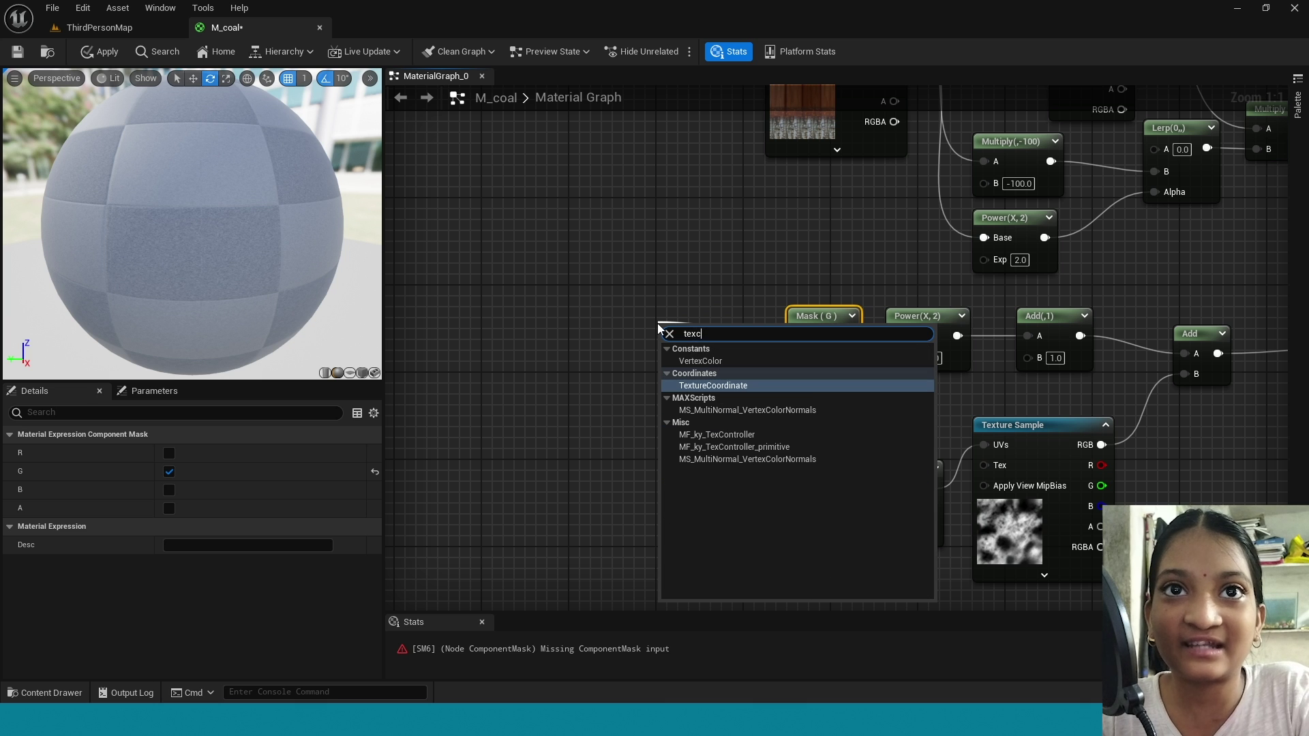
left_click(699, 386)
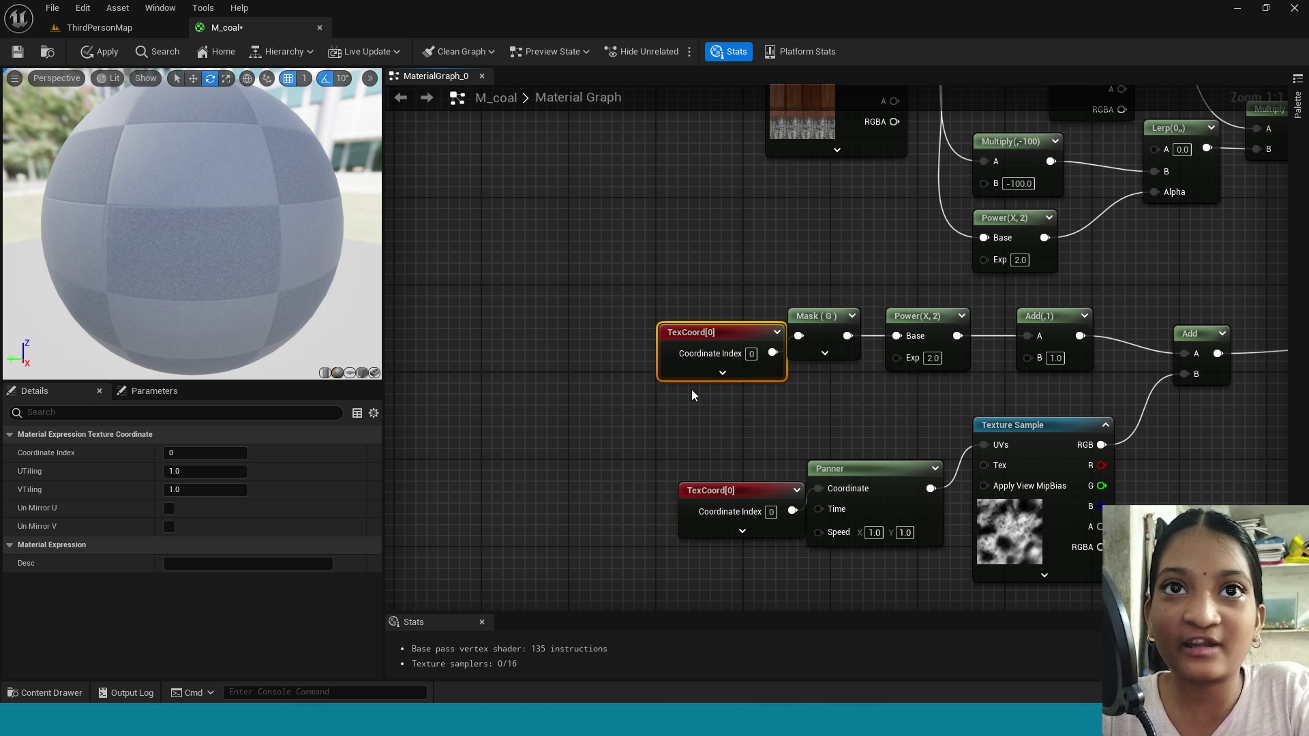
left_click_drag(695, 346, 648, 271)
left_click_drag(825, 322, 825, 256)
left_click_drag(943, 337, 932, 304)
Add a Dynamic Parameter node with its first output feeding input B of the Add node, and move it clear of the other nodes
left_click_drag(1026, 358, 584, 358)
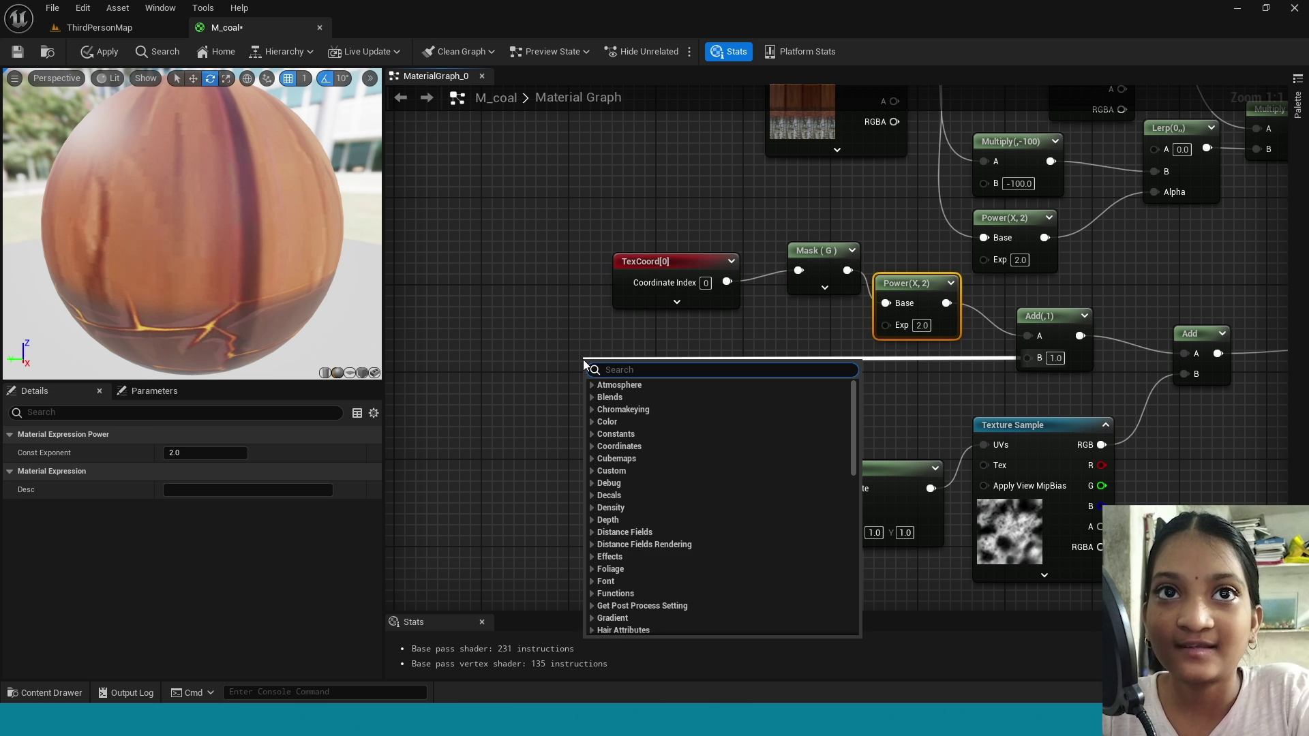
type("dy")
left_click(631, 435)
right_click_drag(817, 431, 1094, 498)
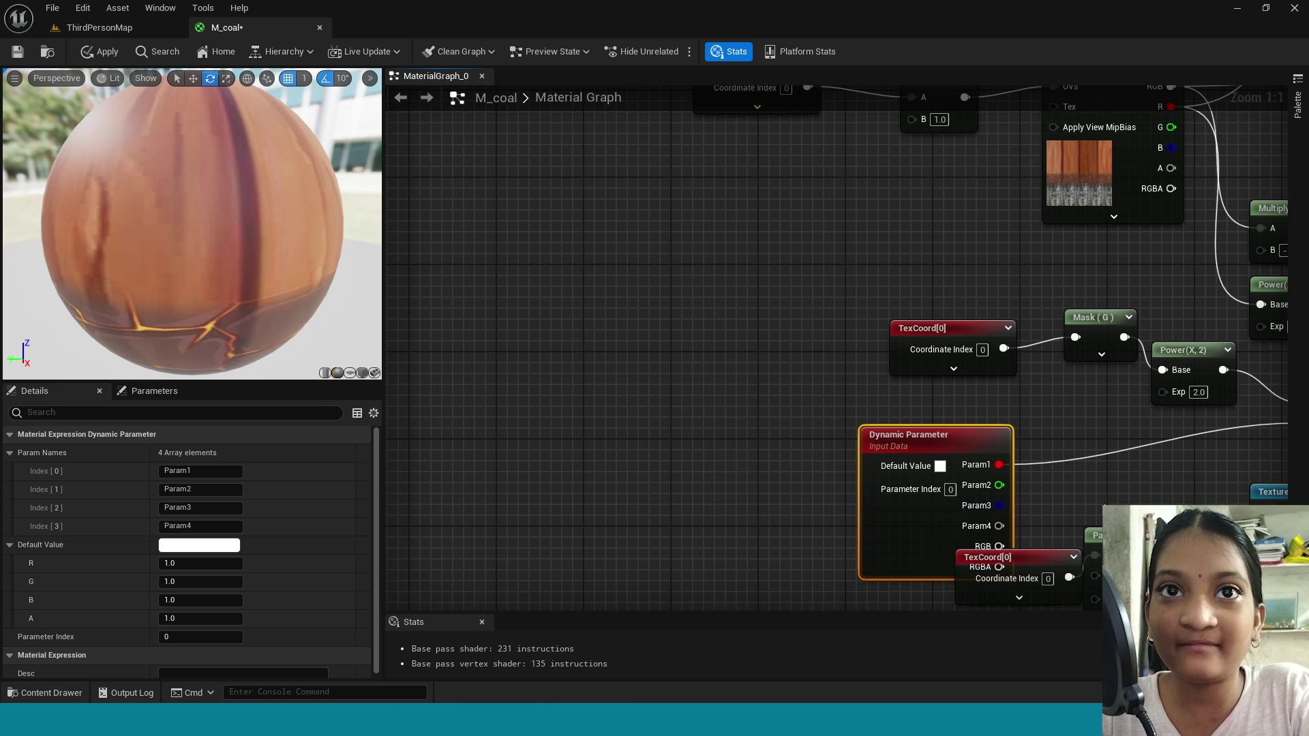
left_click_drag(985, 445, 687, 415)
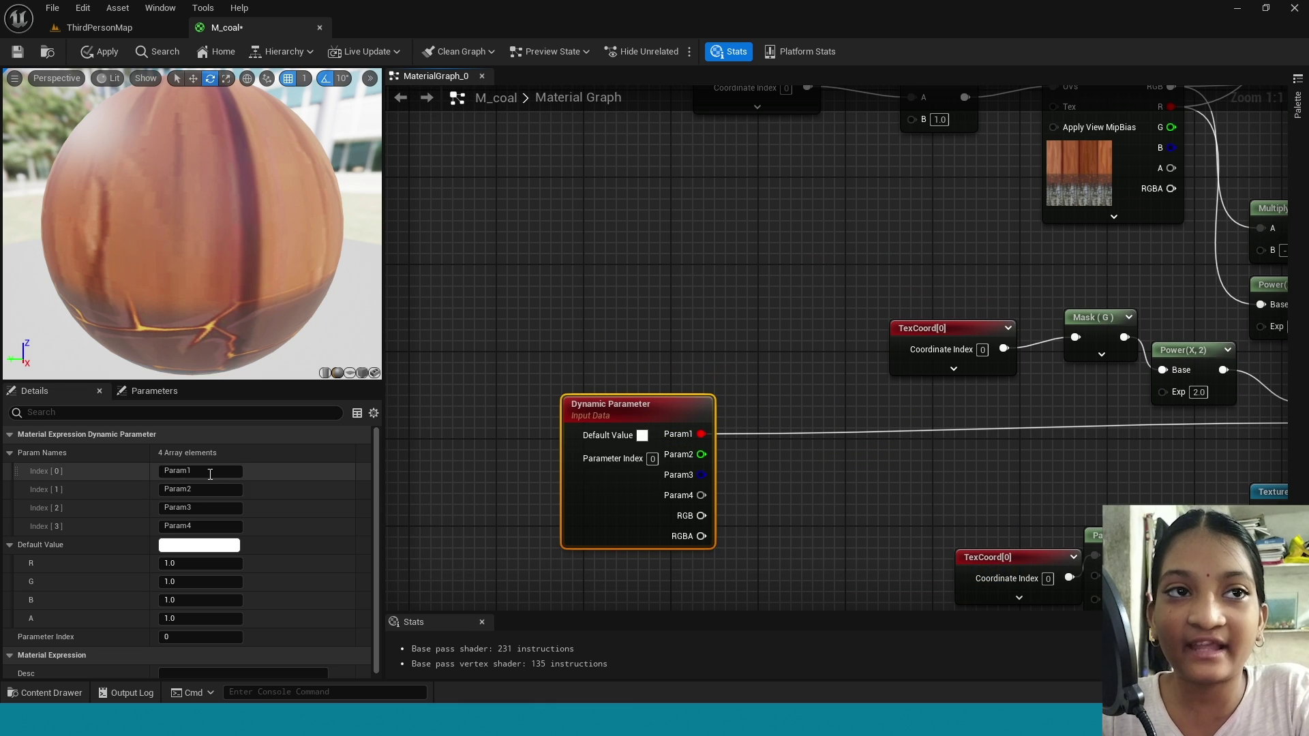
Name the first two dynamic parameters erode and tile, and connect tile to input B of the wood texture's UV Multiply
left_click(198, 471)
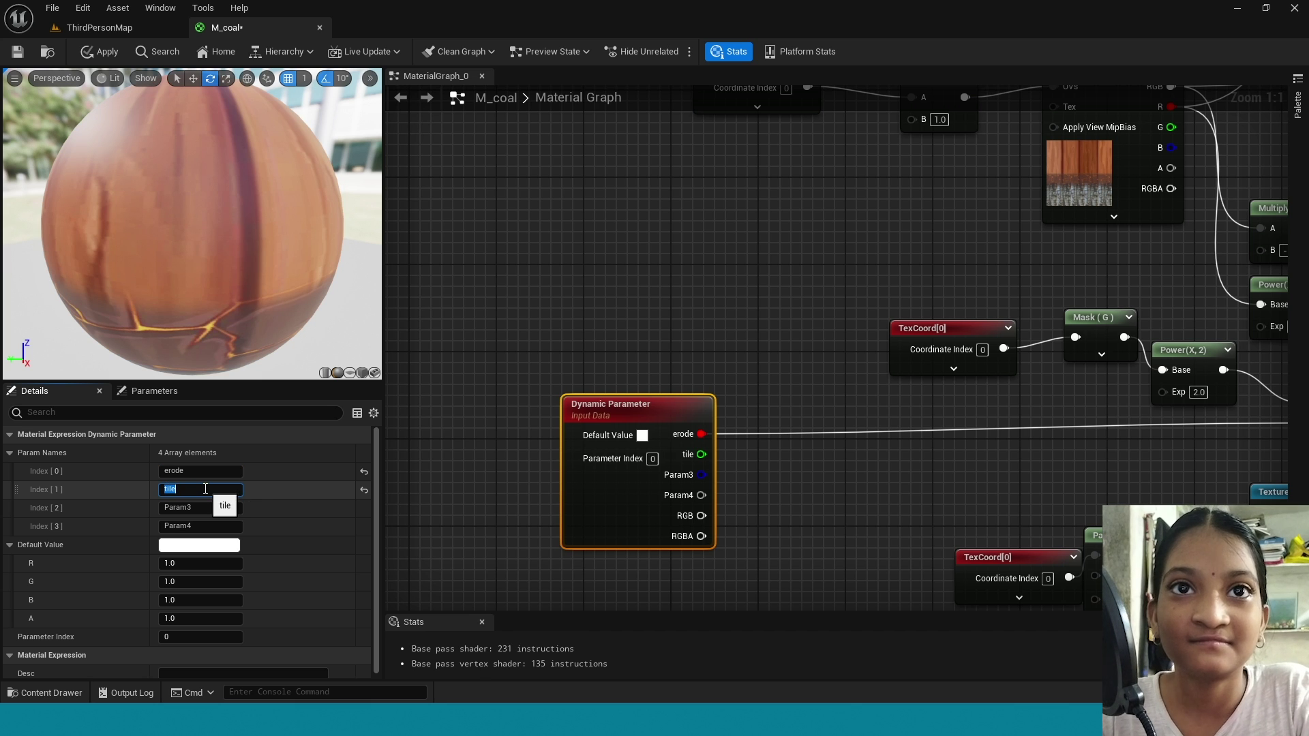
right_click_drag(677, 336, 567, 458)
left_click_drag(591, 577, 810, 246)
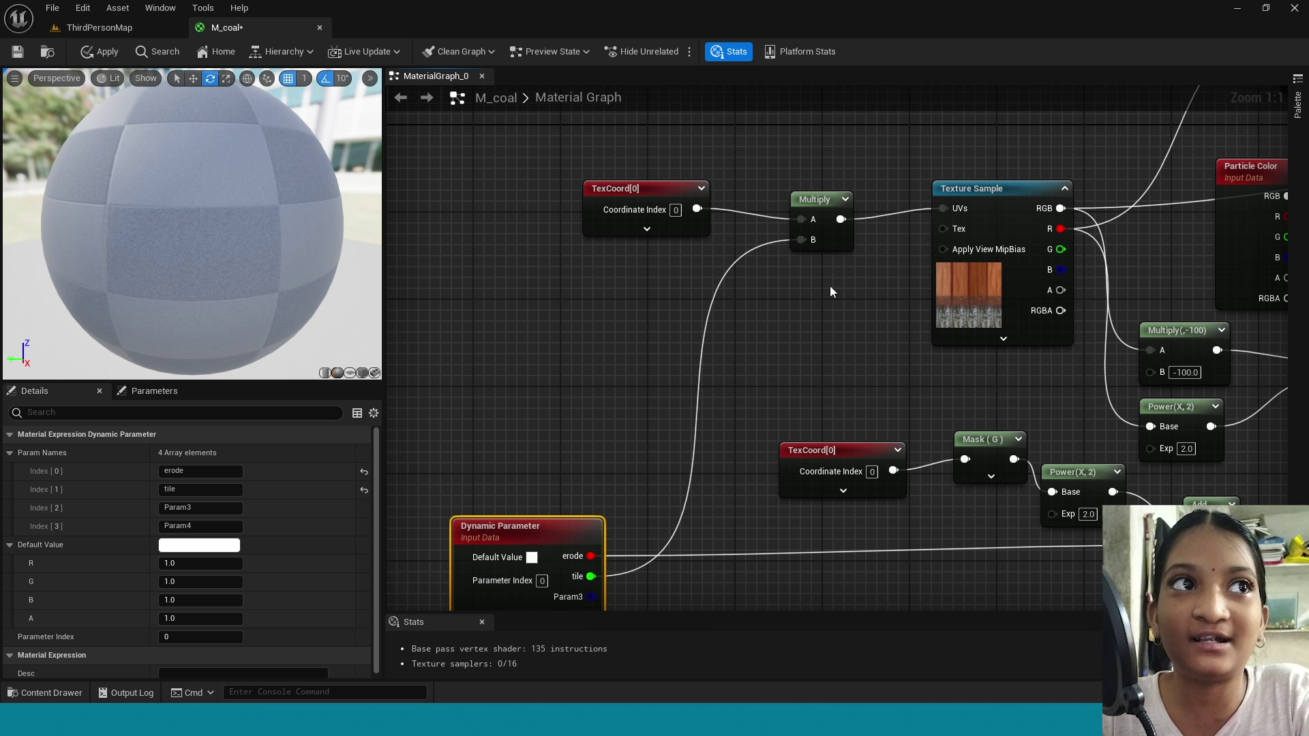
right_click_drag(881, 313, 715, 185)
left_click(823, 317)
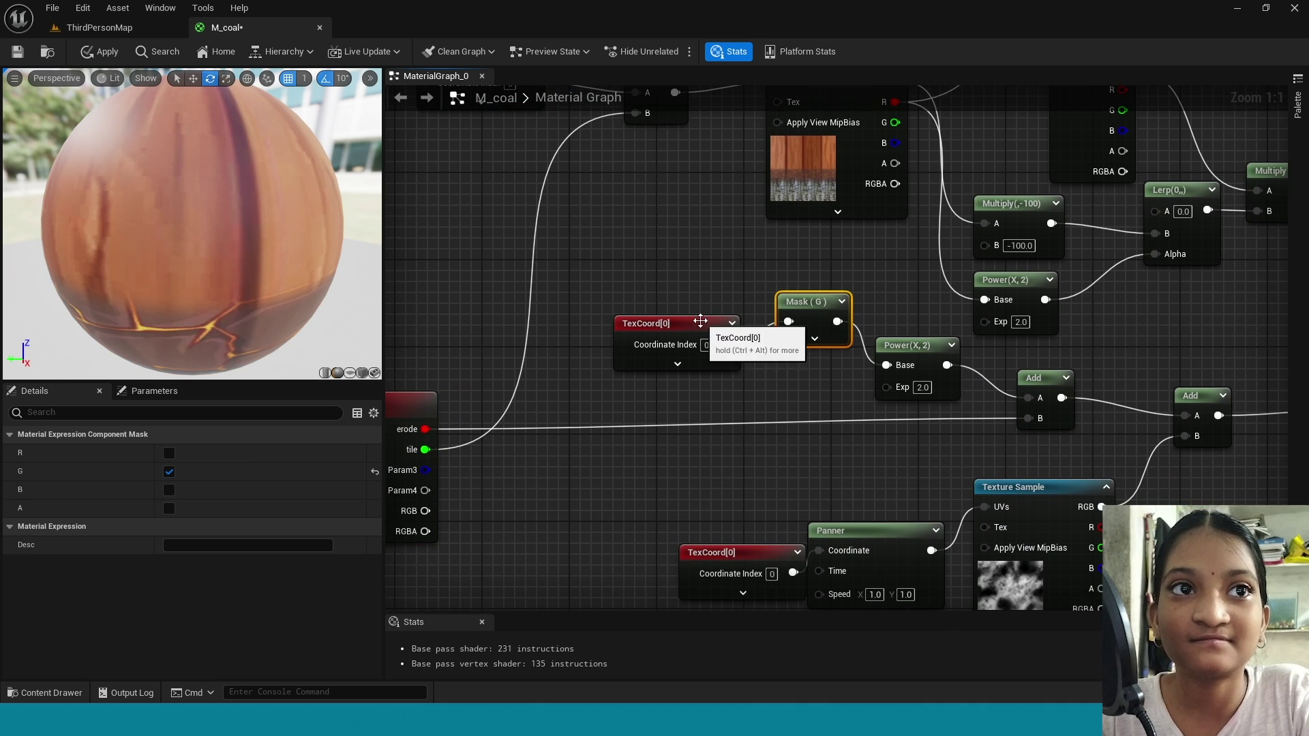
left_click(707, 291)
Add a LinearInterpolate node feeding input A of the Add behind Emissive Color, and switch the preview mesh to a plane
right_click_drag(782, 259, 231, 236)
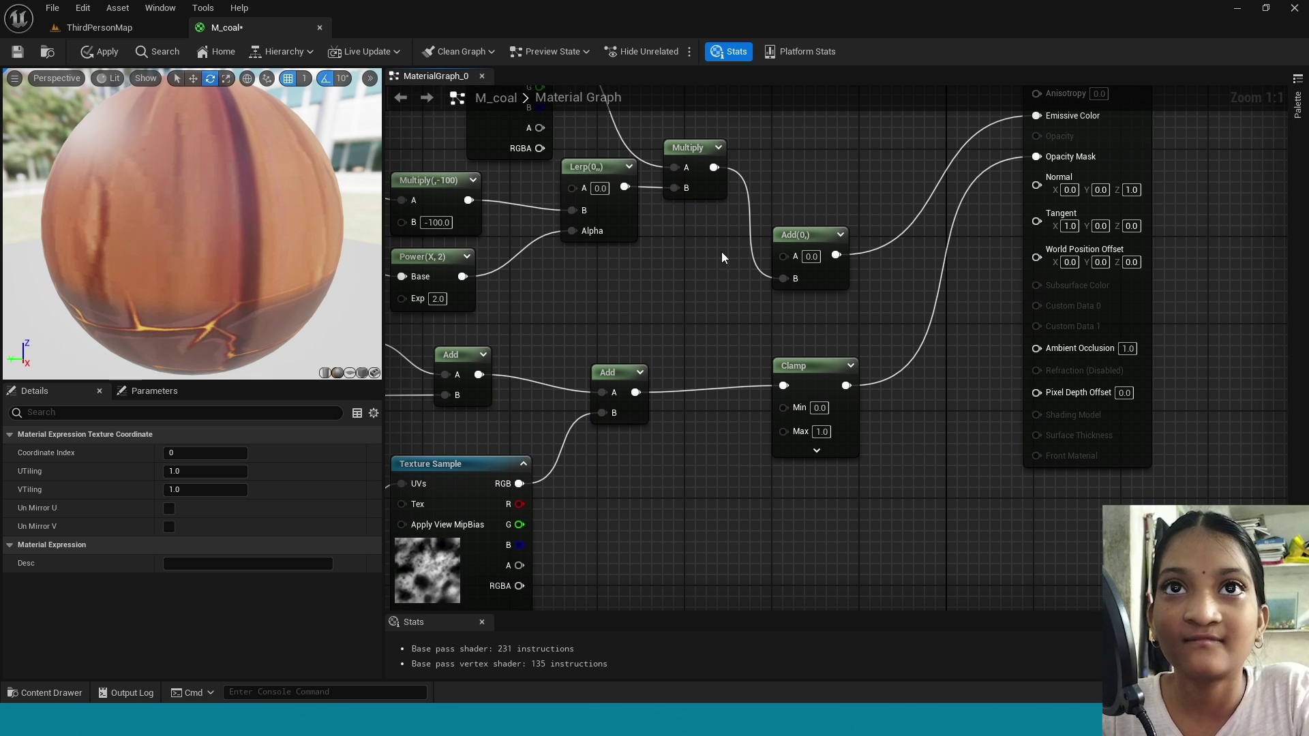
left_click_drag(782, 254, 665, 202)
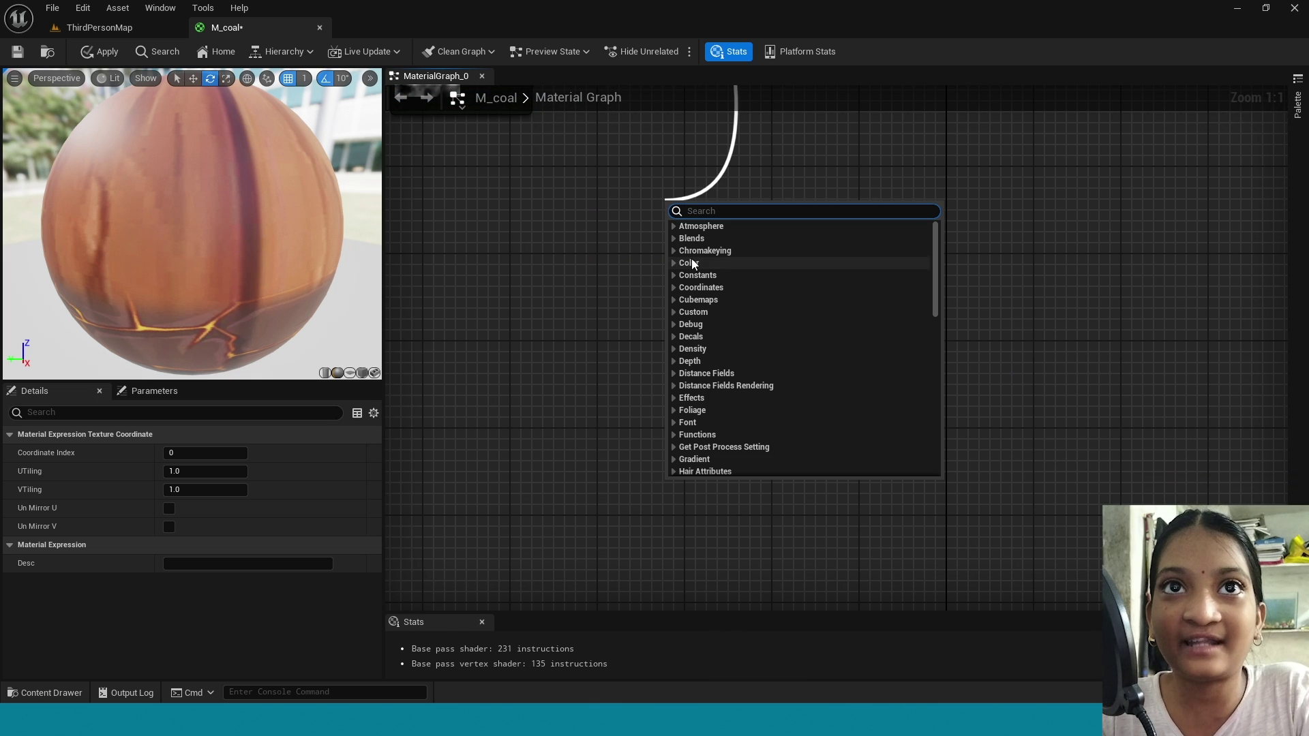
type("lerp")
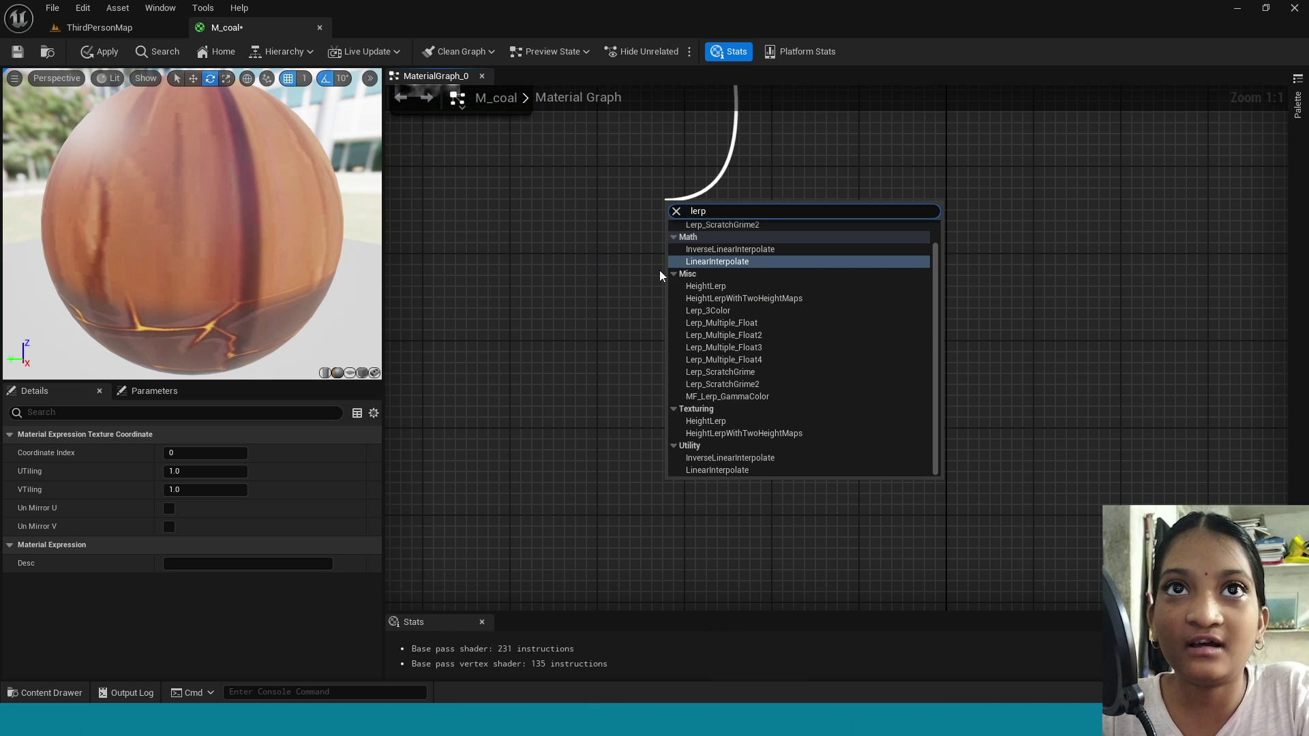
key("Return")
right_click_drag(657, 271, 1139, 428)
left_click_drag(1197, 370, 1086, 361)
left_click(351, 375)
Duplicate the TexCoord, G Mask and Power chain beside the new Lerp, feed its Alpha from the Power, and set the exponent to 8.924
right_click_drag(831, 313, 948, 569)
left_click_drag(687, 244, 929, 362)
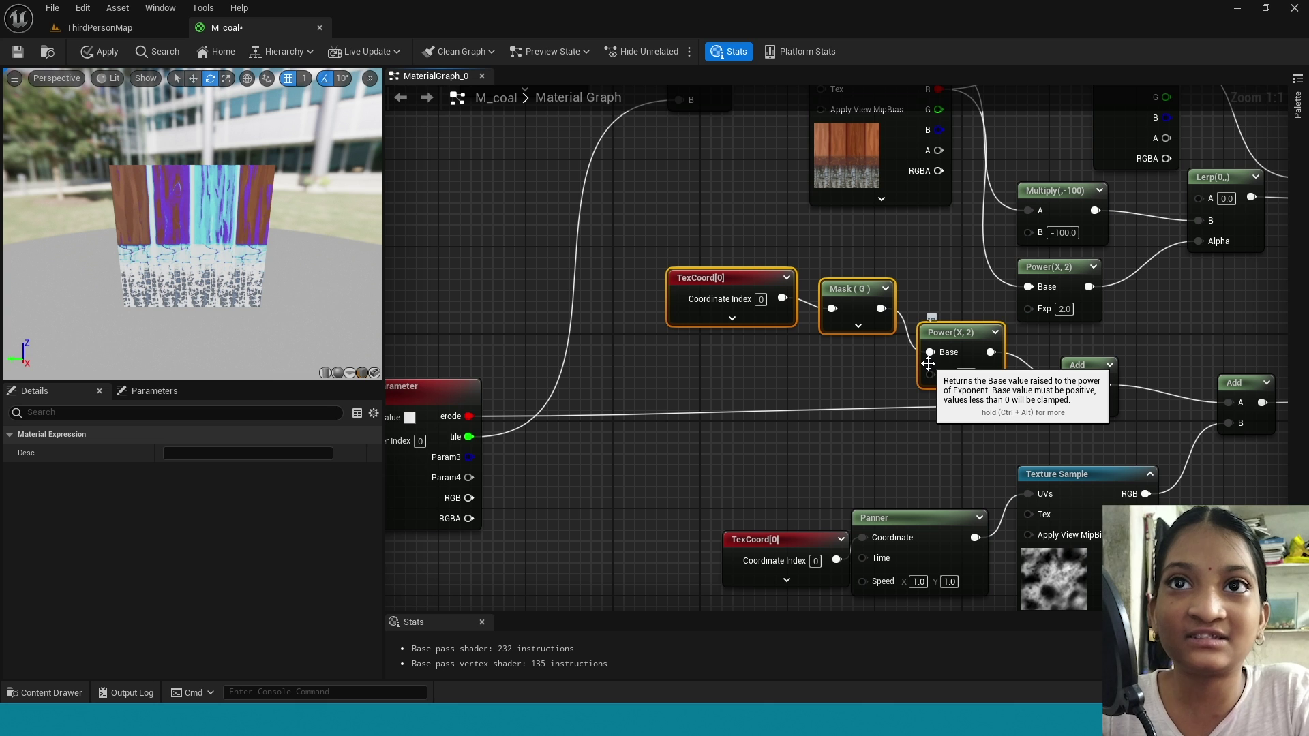
right_click_drag(956, 467, 780, 3)
key("ctrl+v")
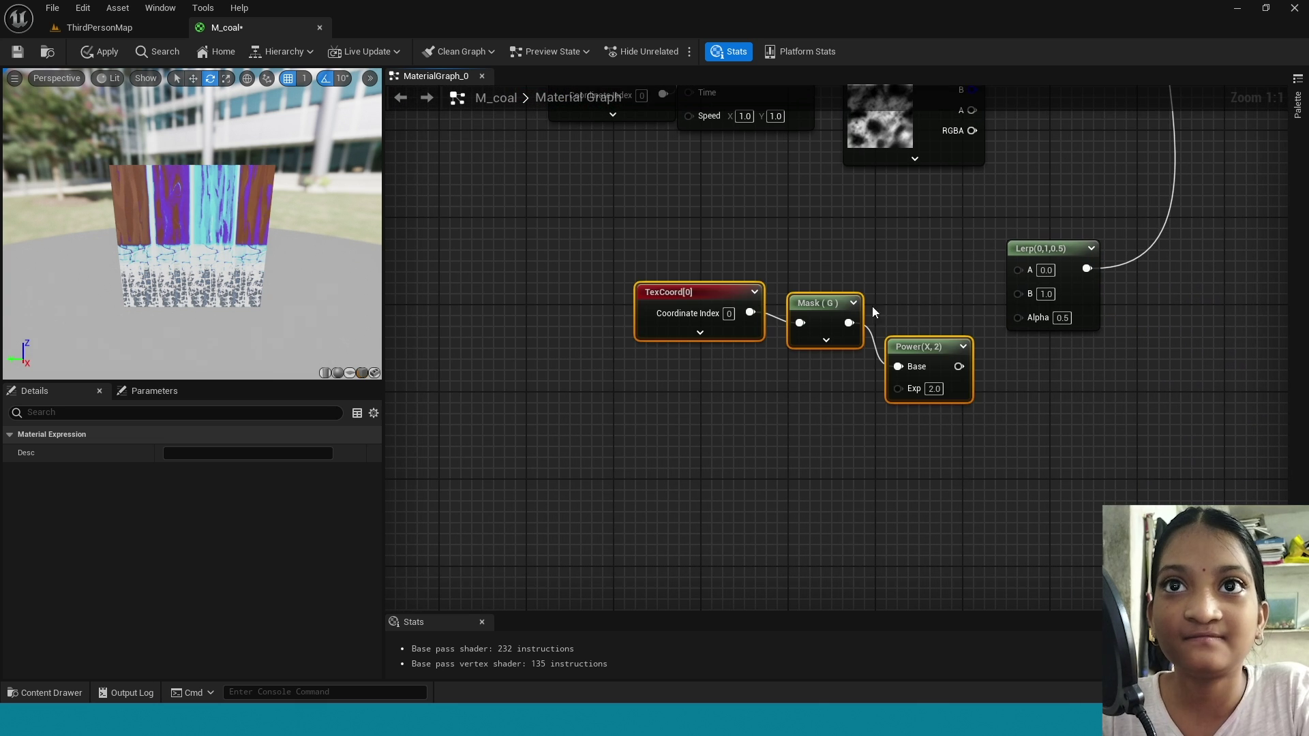
left_click(920, 340)
left_click_drag(948, 323, 1018, 317)
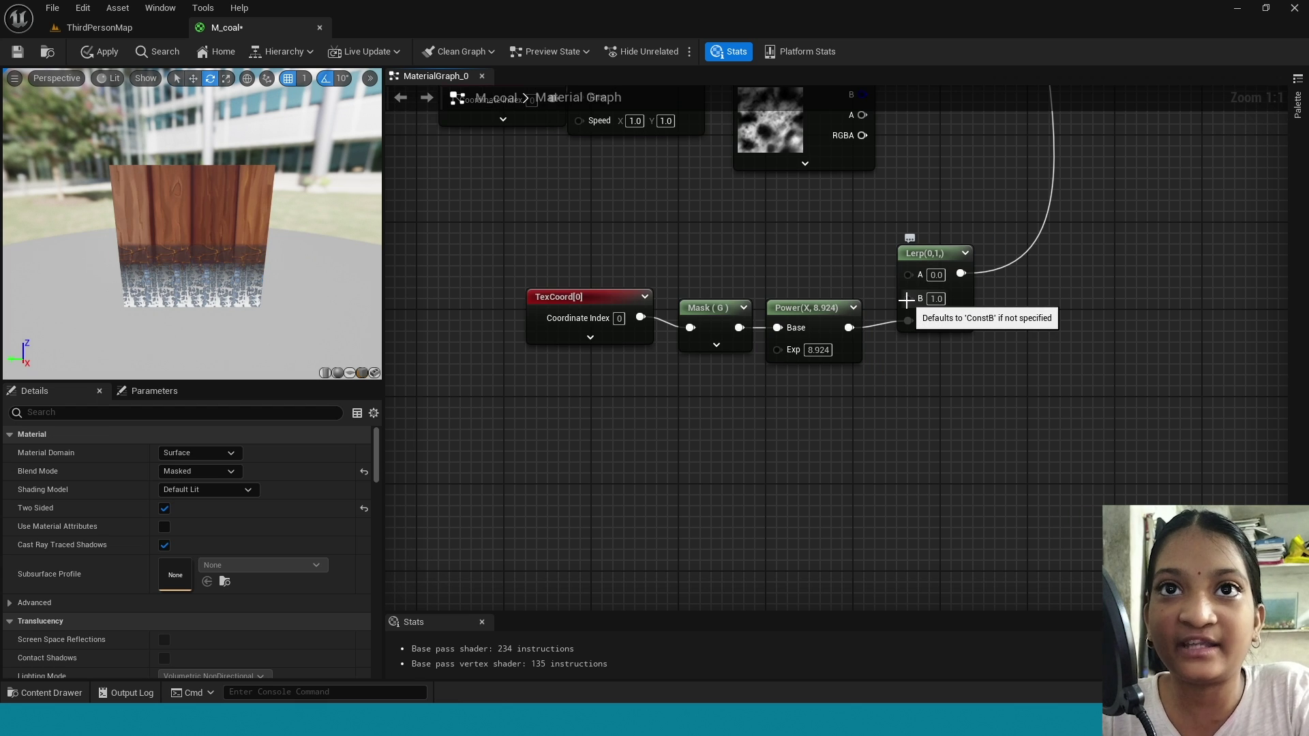
Add a DeriveHDRfromLDR function feeding the new Lerp's B input and place it below the mask chain
left_click_drag(907, 298, 902, 476)
type("der")
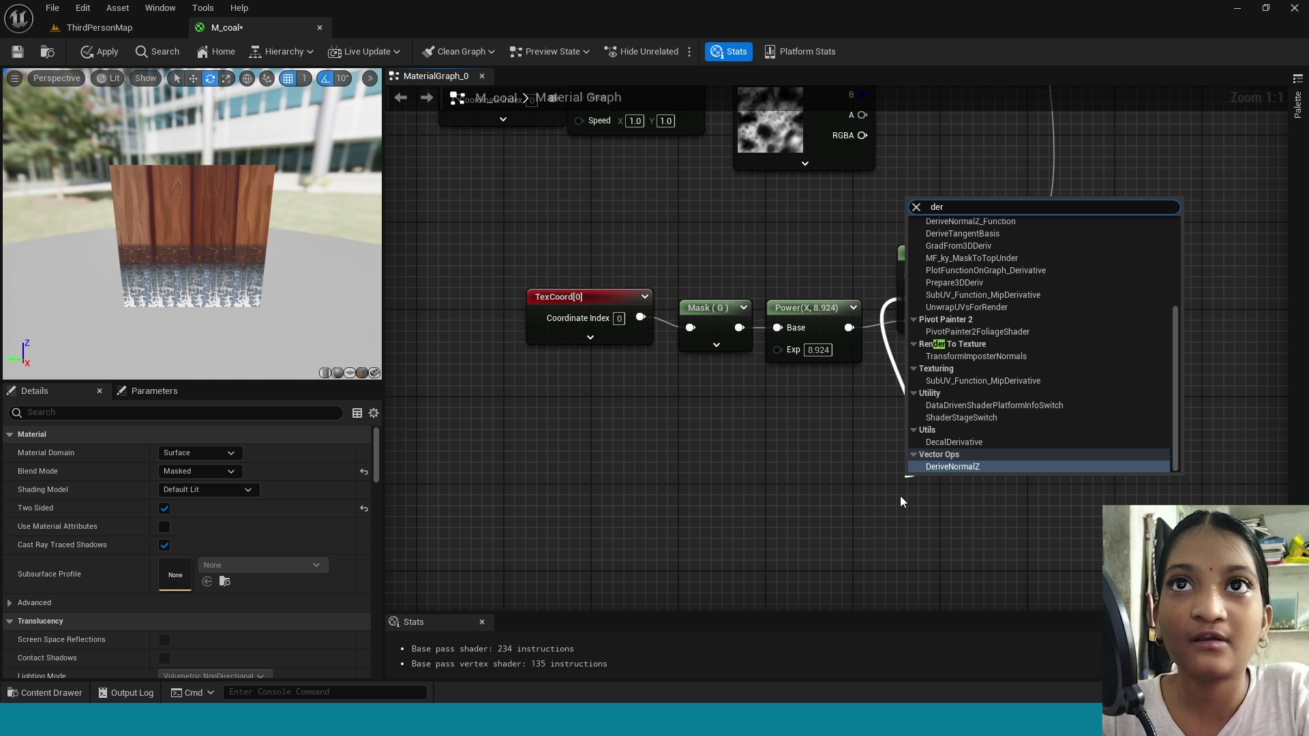
type("ive")
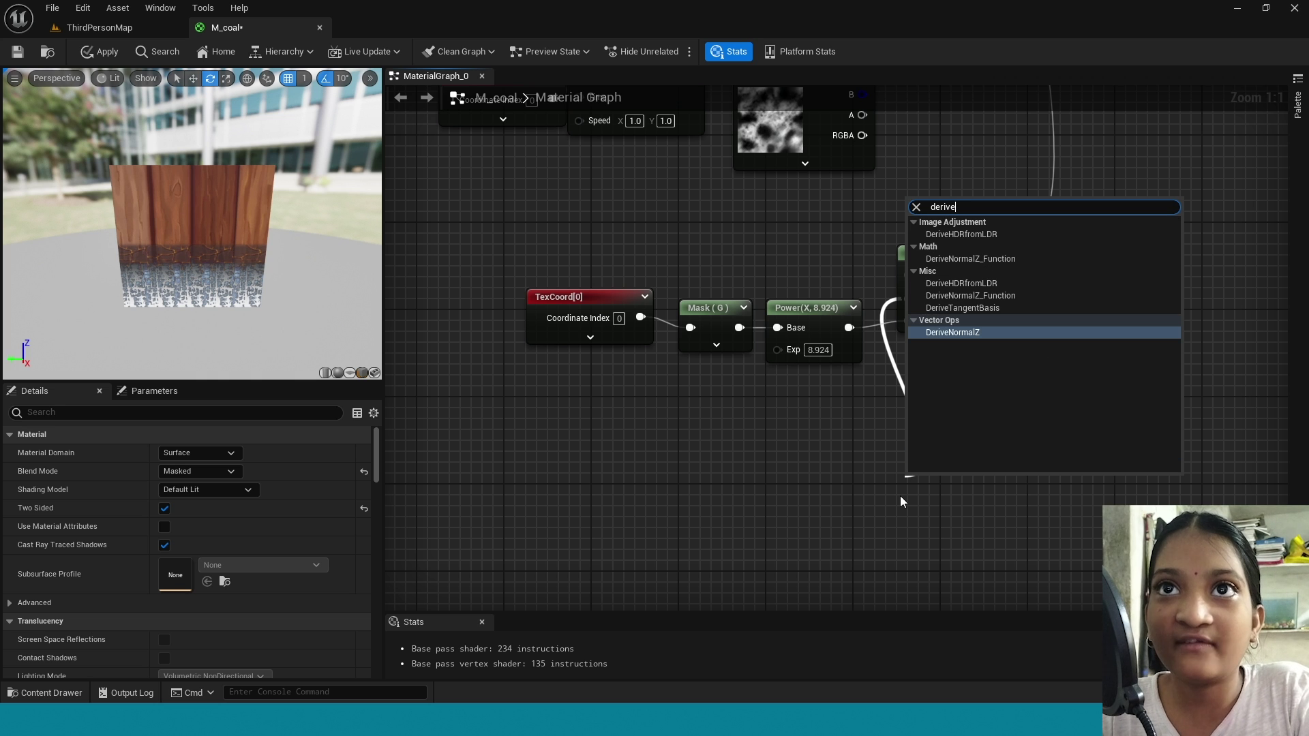
left_click(979, 234)
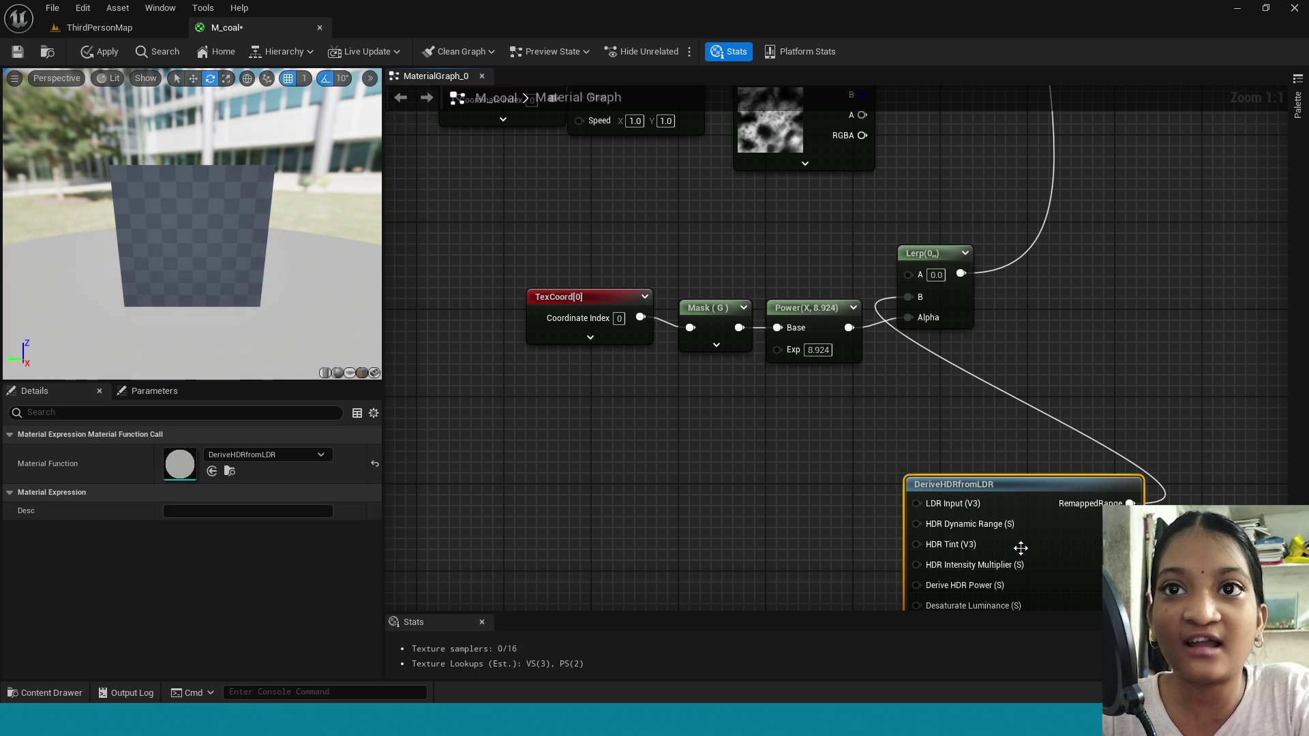
left_click_drag(1005, 509, 713, 473)
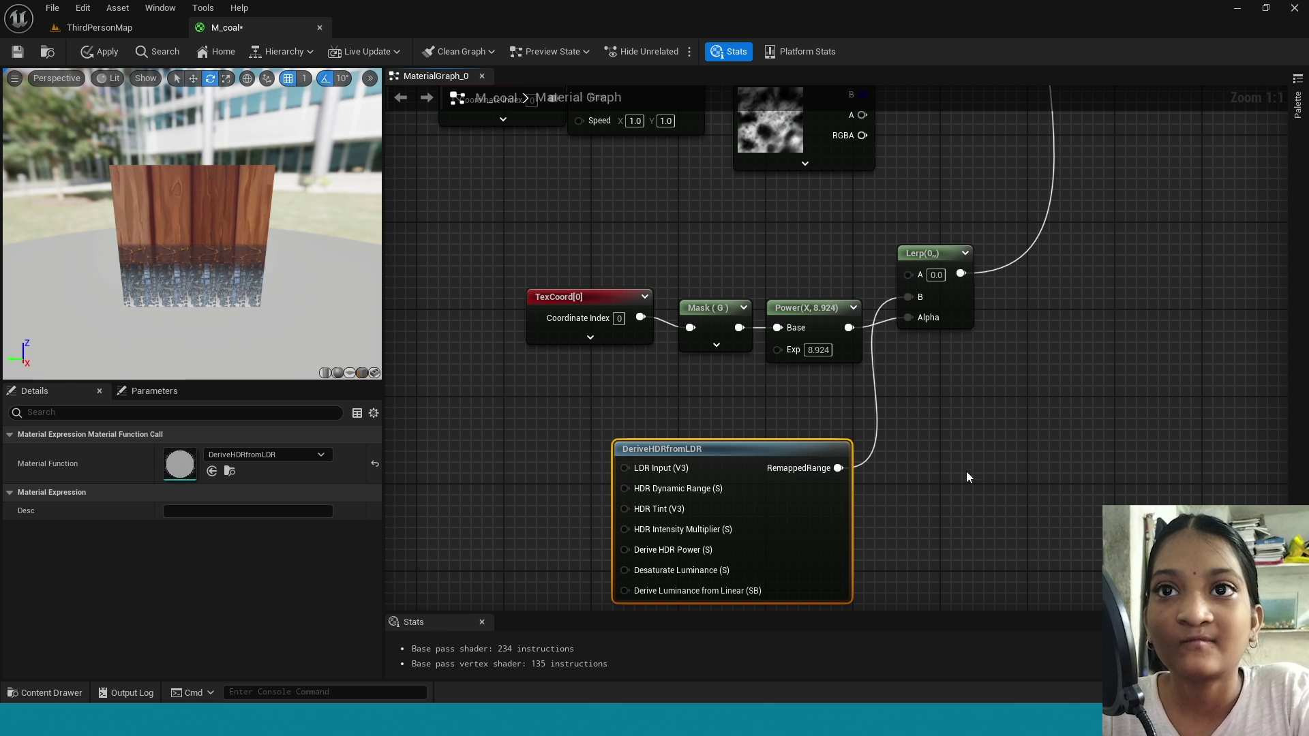
Add a TextureSample node feeding the LDR Input of DeriveHDRfromLDR and move it away from the function
right_click_drag(970, 478, 1308, 457)
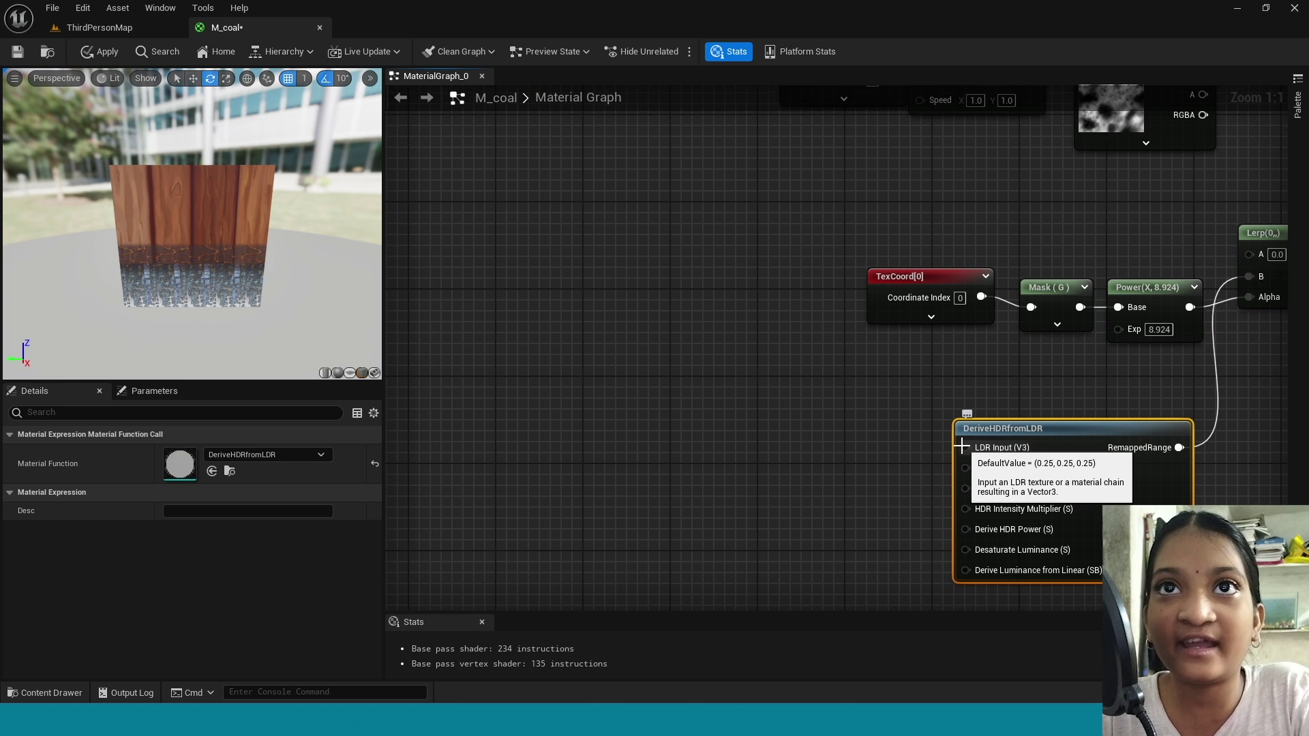
right_click(828, 447)
type("text")
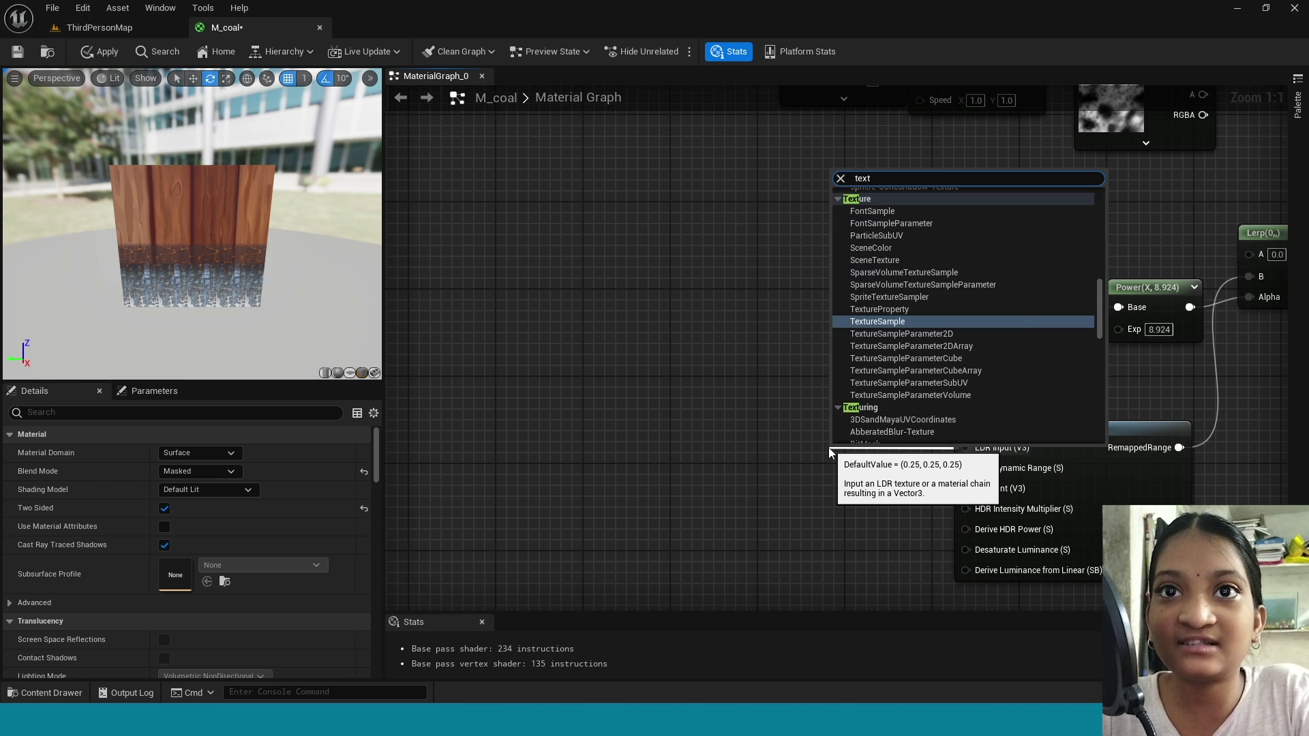
key("Return")
left_click_drag(870, 481, 723, 444)
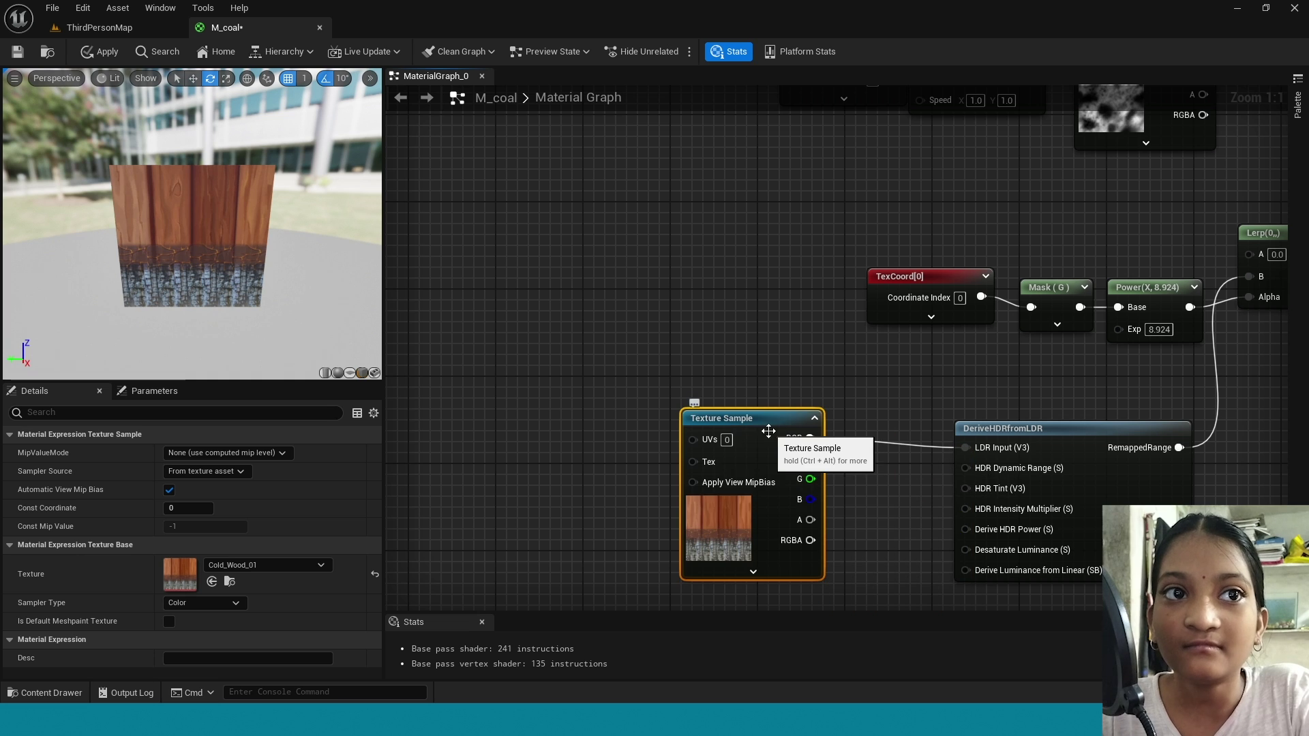
Assign the T_Fire_Tiled_D texture to the texture sample feeding DeriveHDRfromLDR
left_click(261, 568)
type("T_fi")
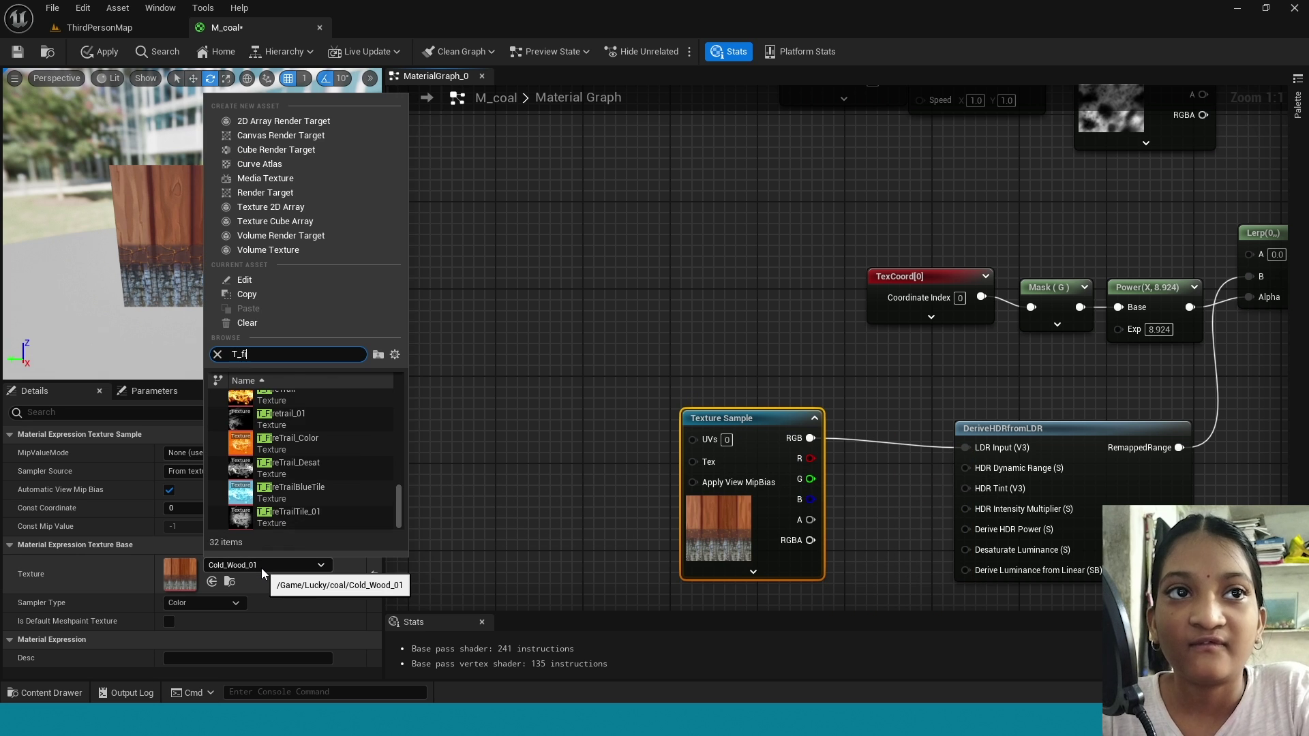
type("re_")
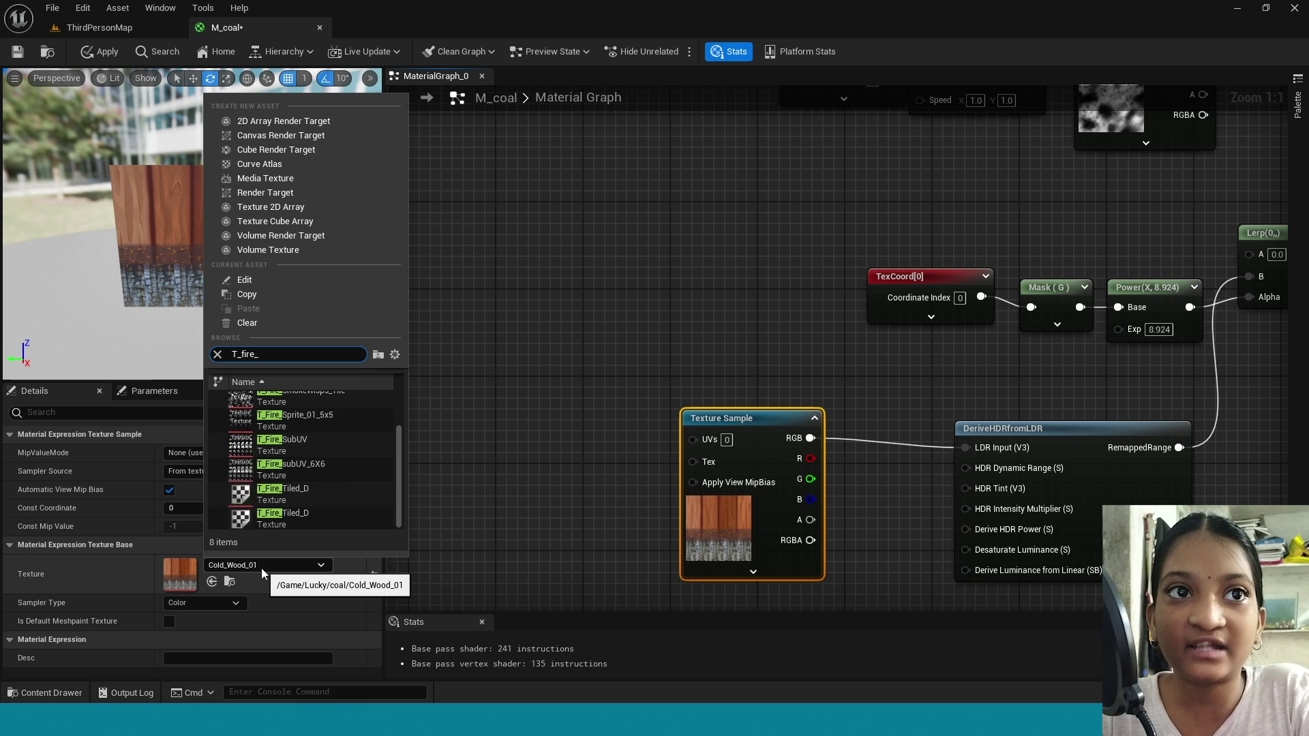
left_click(297, 501)
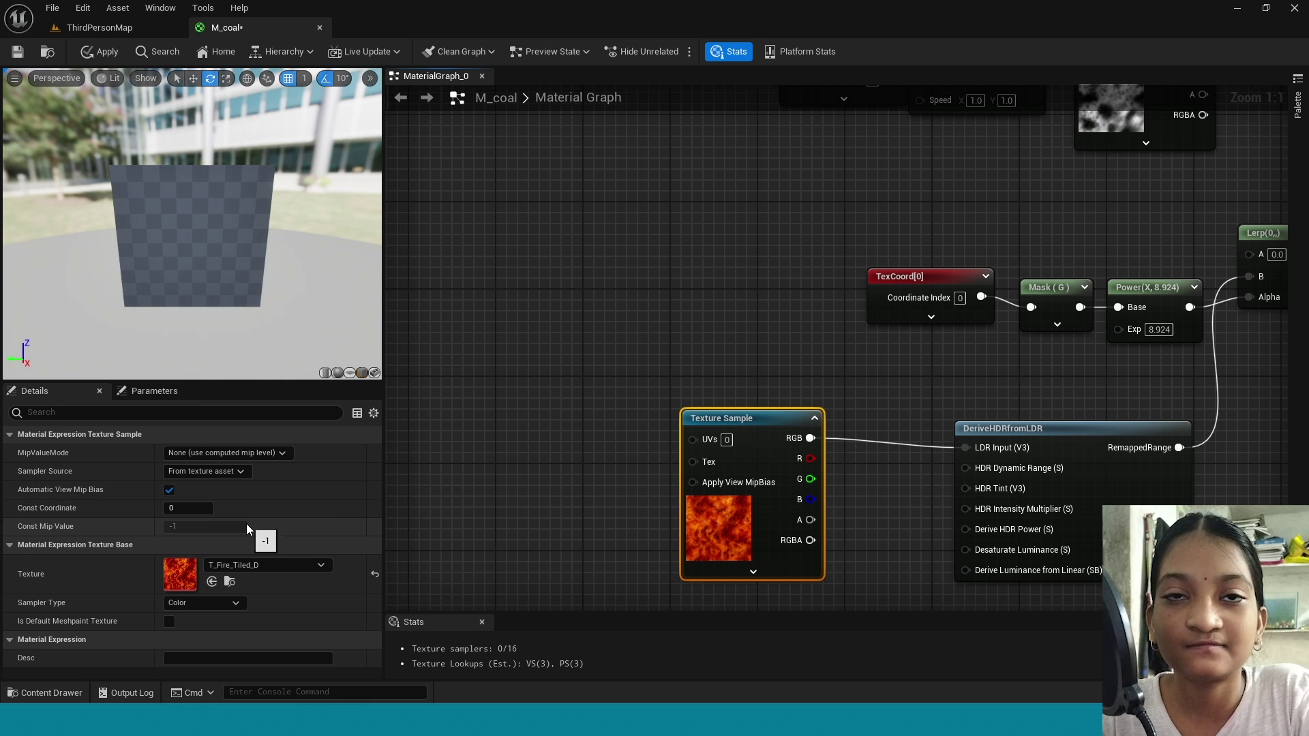
Add a Constant node with value 0.832 feeding the HDR Intensity Multiplier of DeriveHDRfromLDR
right_click_drag(869, 532, 833, 380)
left_click(824, 474)
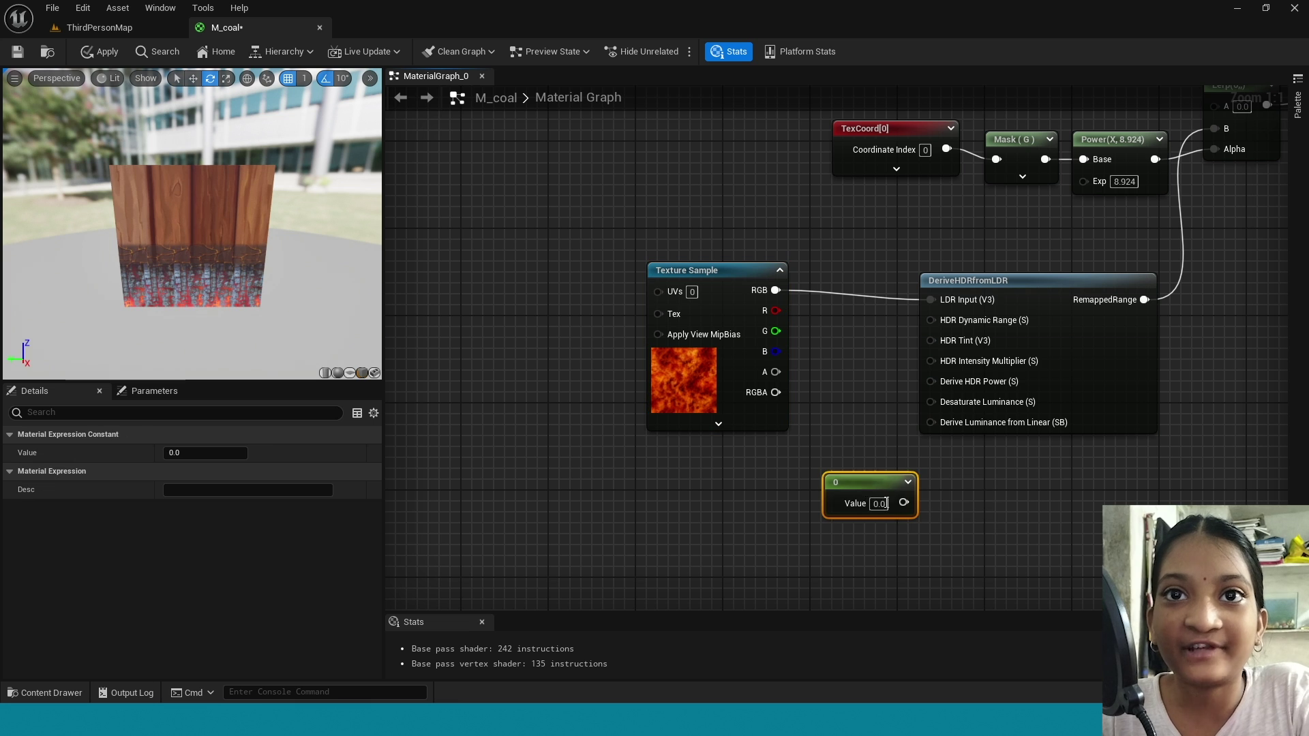
left_click_drag(901, 499, 930, 361)
left_click_drag(863, 482, 827, 477)
left_click(843, 500)
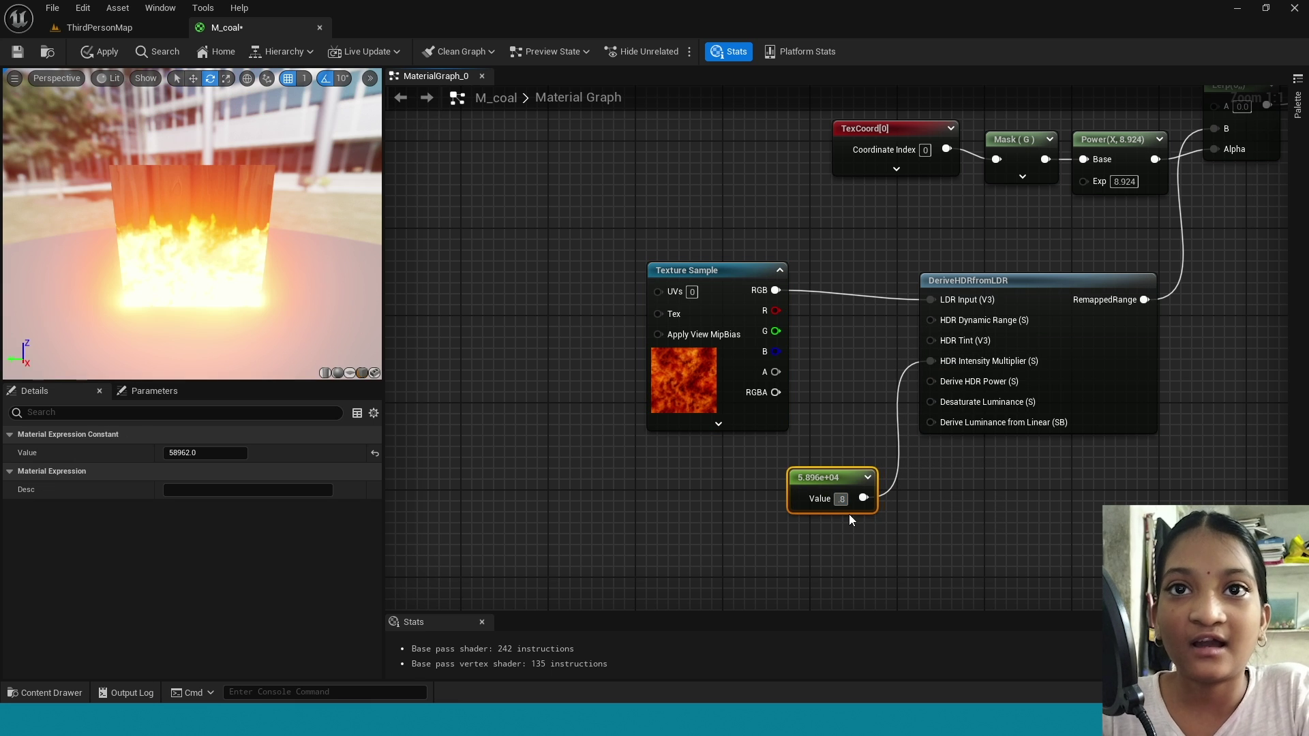
type("32")
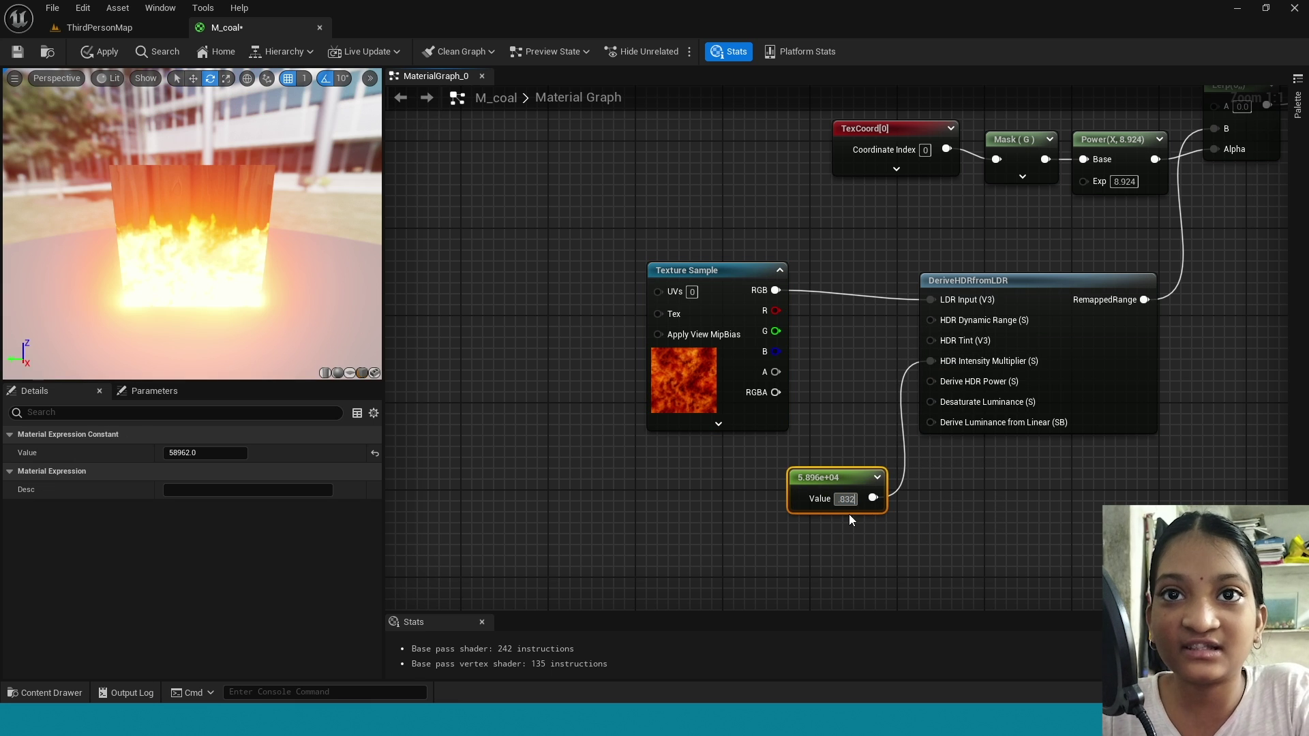
key("Return")
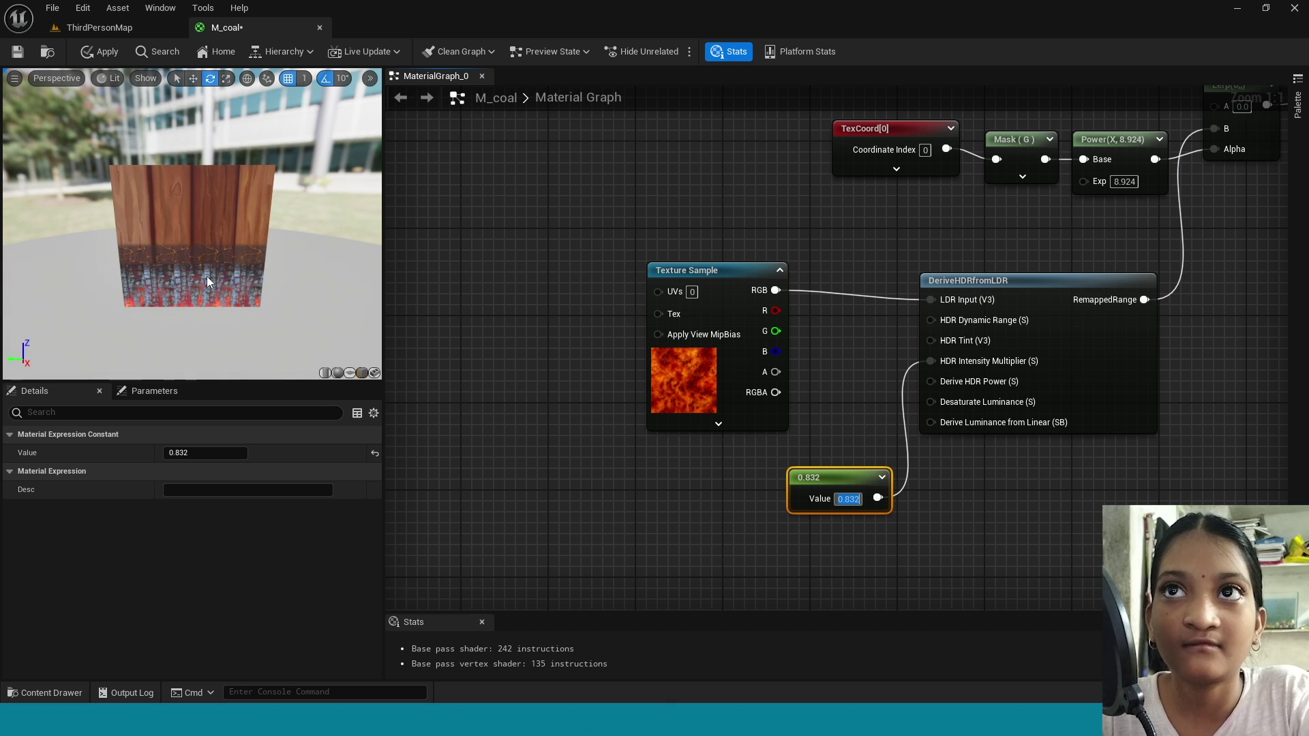
Reposition the material output node and add a TextureSample feeding its Normal input
right_click_drag(788, 389, 477, 579)
right_click_drag(1220, 272, 818, 607)
right_click_drag(894, 360, 805, 482)
left_click(986, 295)
left_click_drag(986, 295, 1019, 339)
right_click_drag(863, 437, 954, 315)
left_click_drag(1001, 254, 901, 424)
type("texture sample")
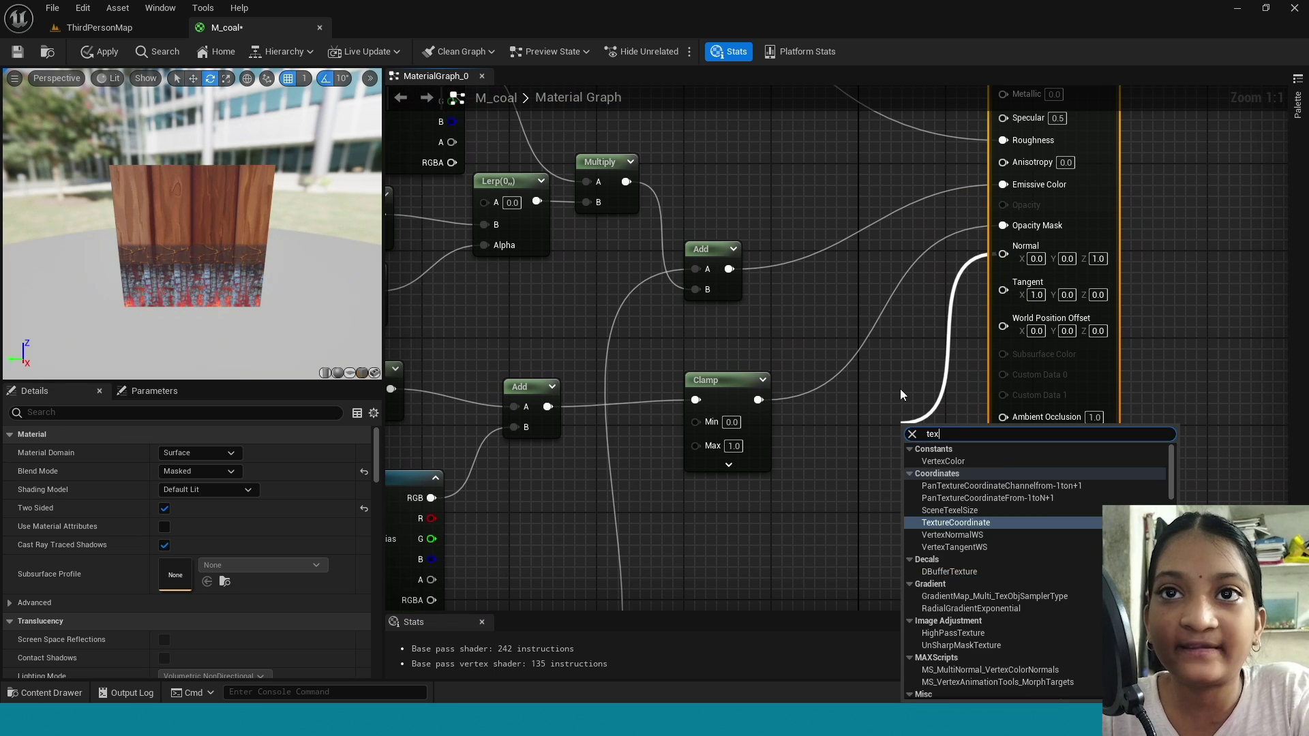
key("Return")
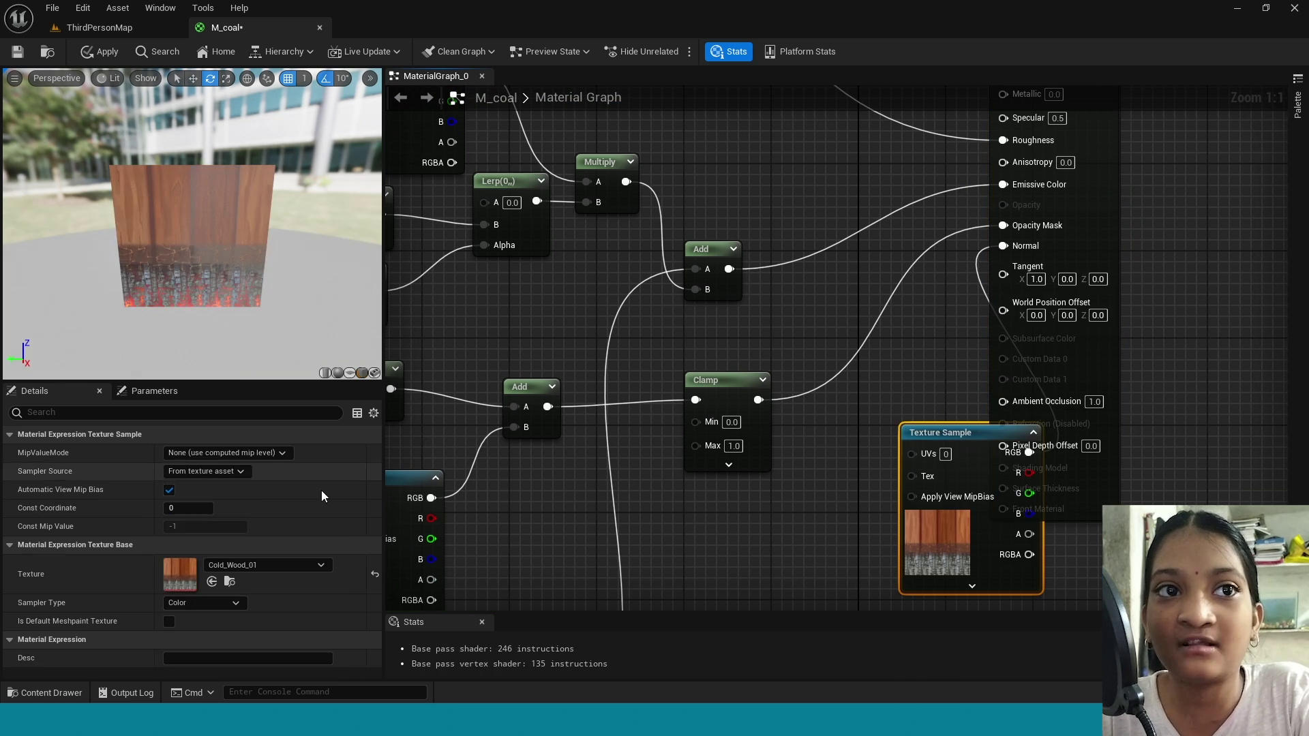
Assign T_Rock_Basalt_N to the normal texture sample and move the node clear of the material output
left_click(263, 566)
type("T_Rock_")
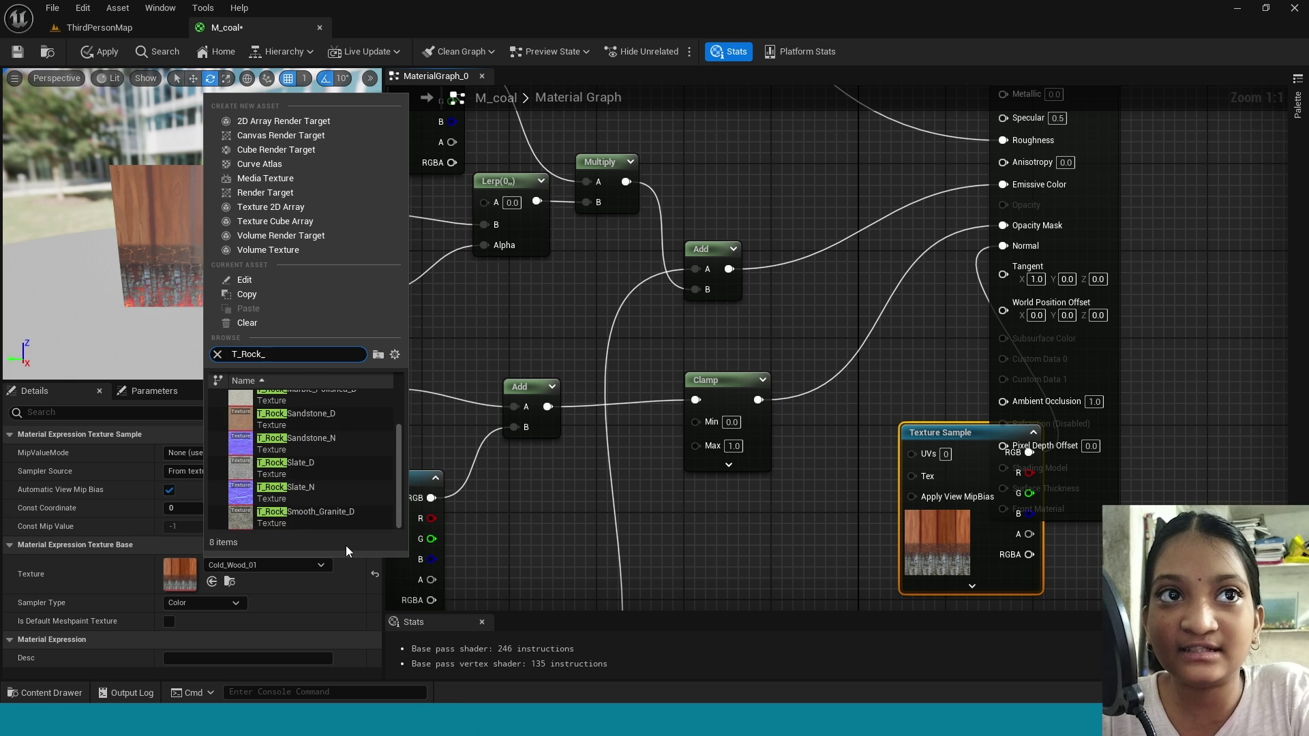
type("b")
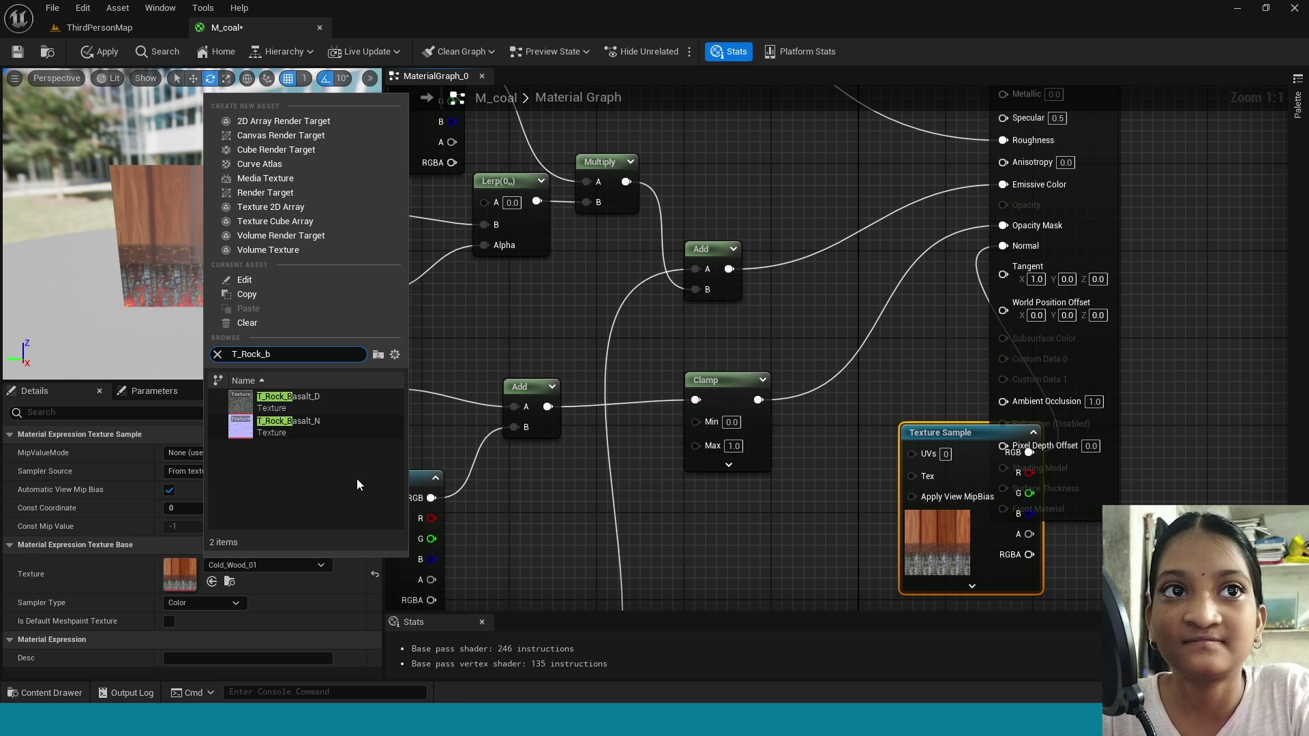
left_click(319, 424)
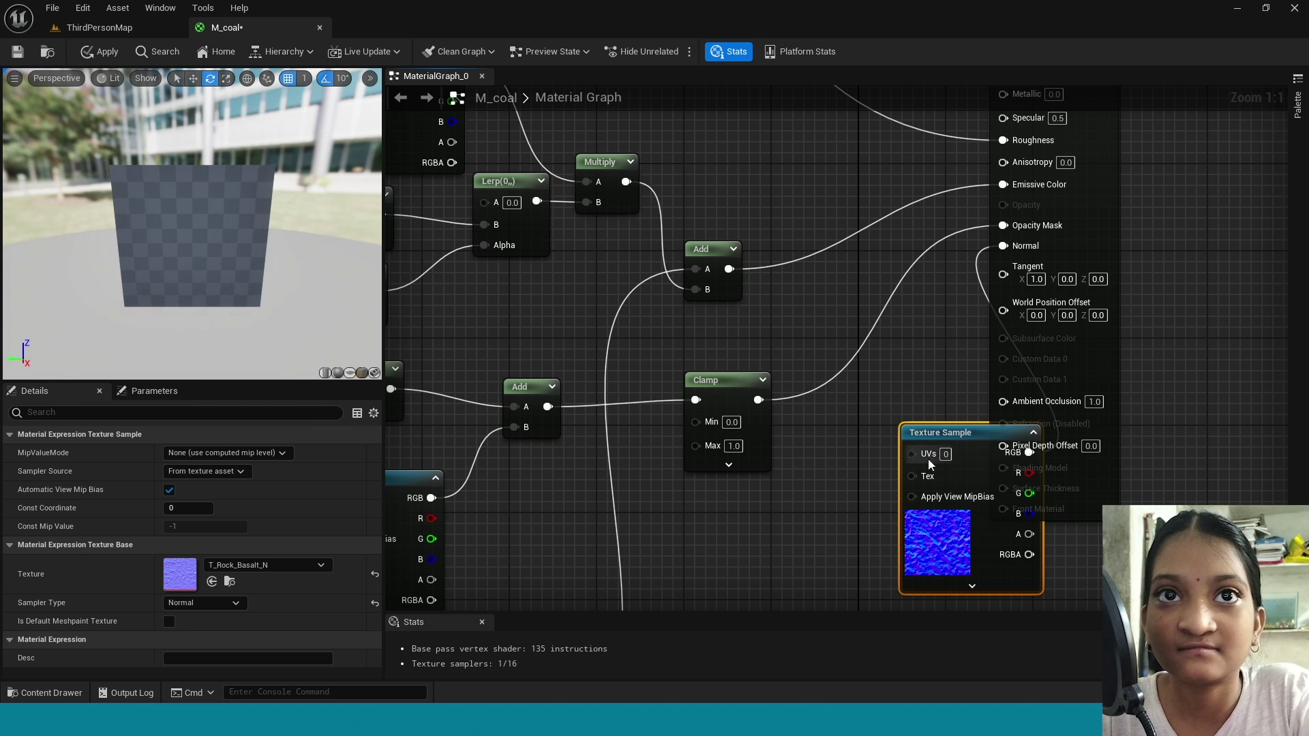
left_click_drag(947, 461, 861, 455)
Apply the material changes and return to the ThirdPersonMap level
left_click(106, 52)
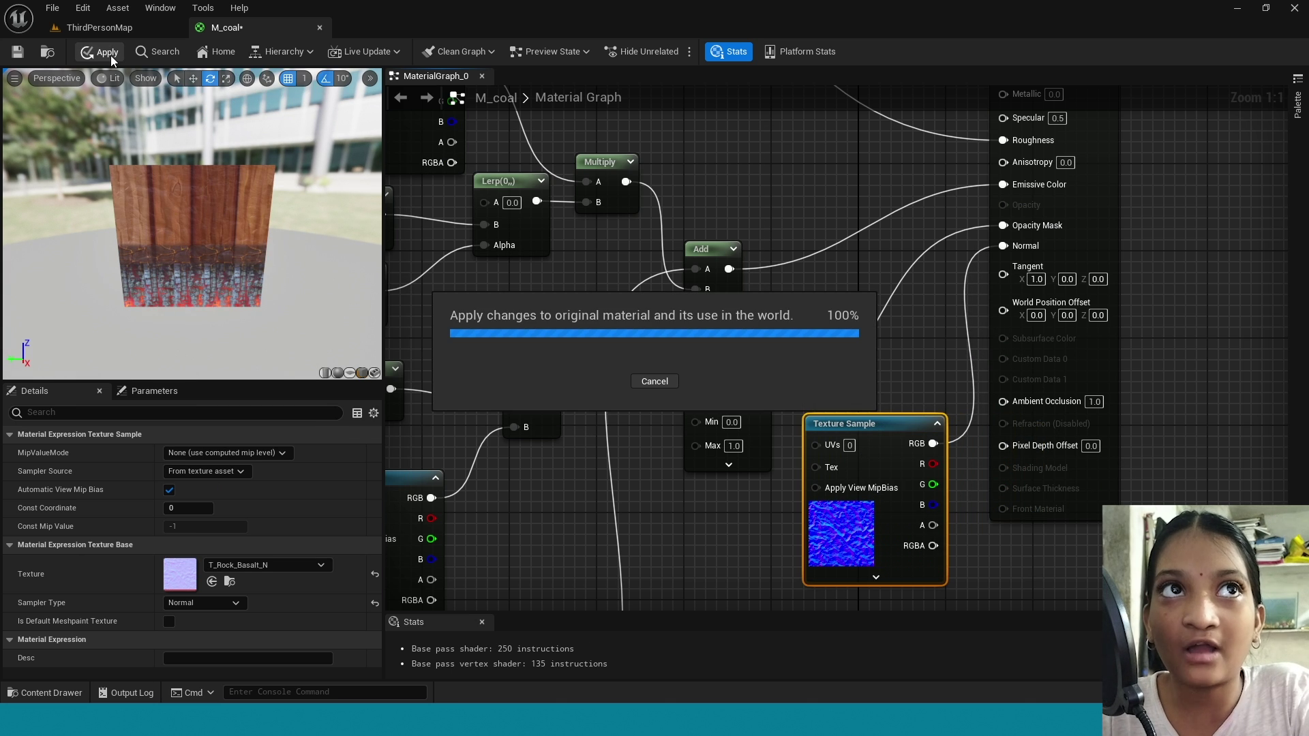
left_click(100, 28)
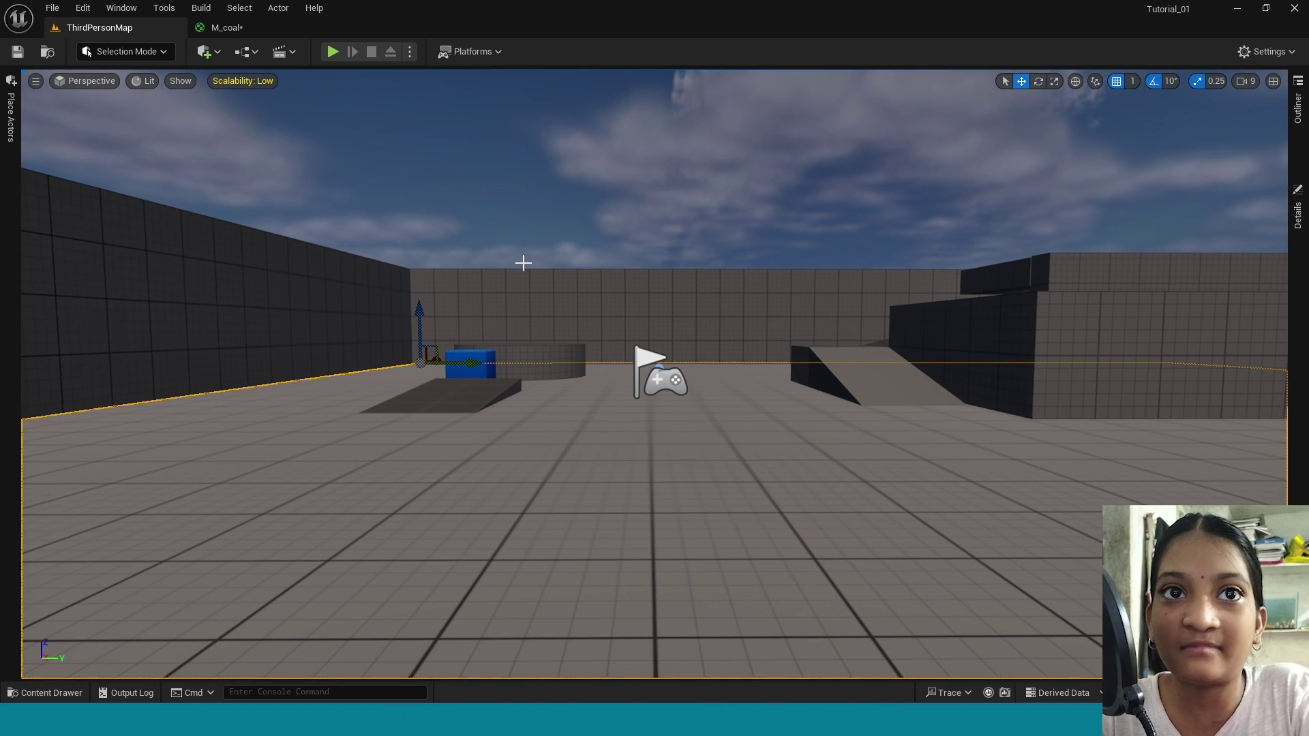
Place the wood_coal_02 mesh in the level beside the player start, scaled up and raised above the floor
key("ctrl+space")
left_click_drag(551, 471, 646, 426)
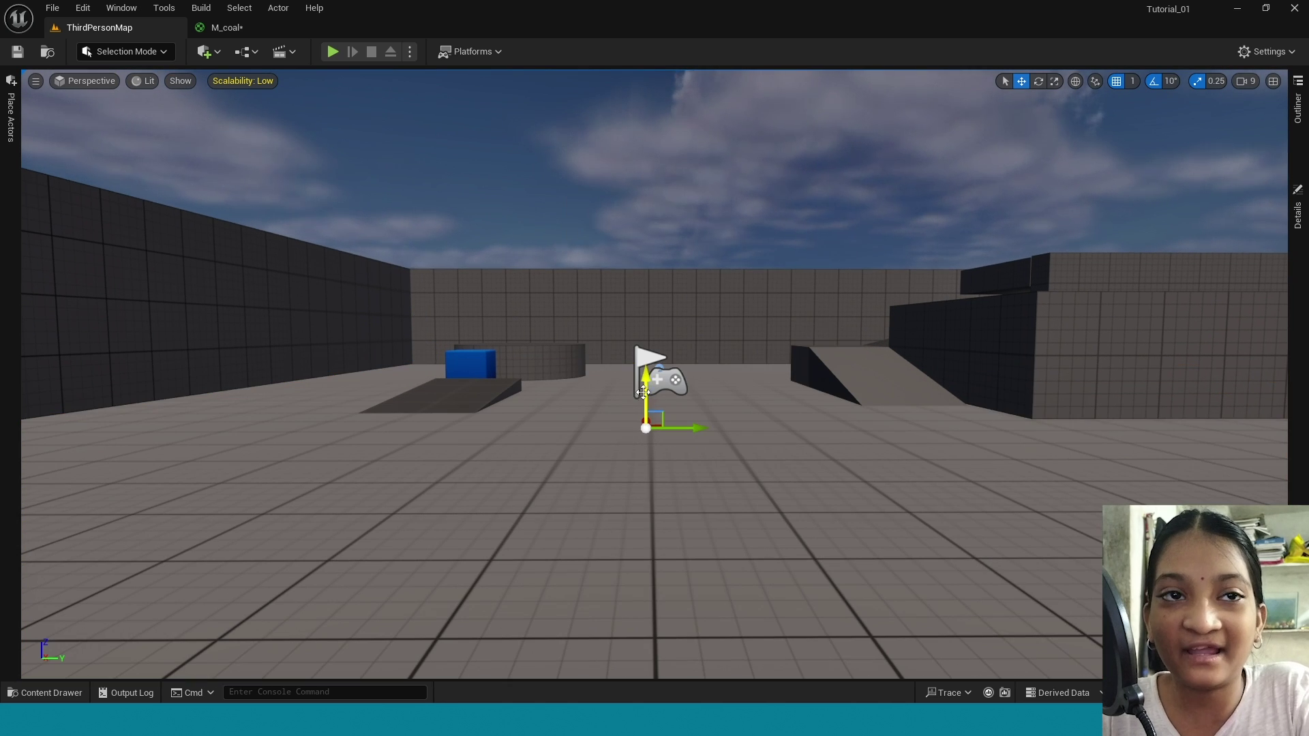
left_click(1297, 211)
key("Return")
left_click_drag(646, 377, 646, 293)
Apply the M_coal material to the wood_coal_02 mesh in the level
key("ctrl+space")
left_click_drag(493, 469, 610, 290)
left_click(736, 211)
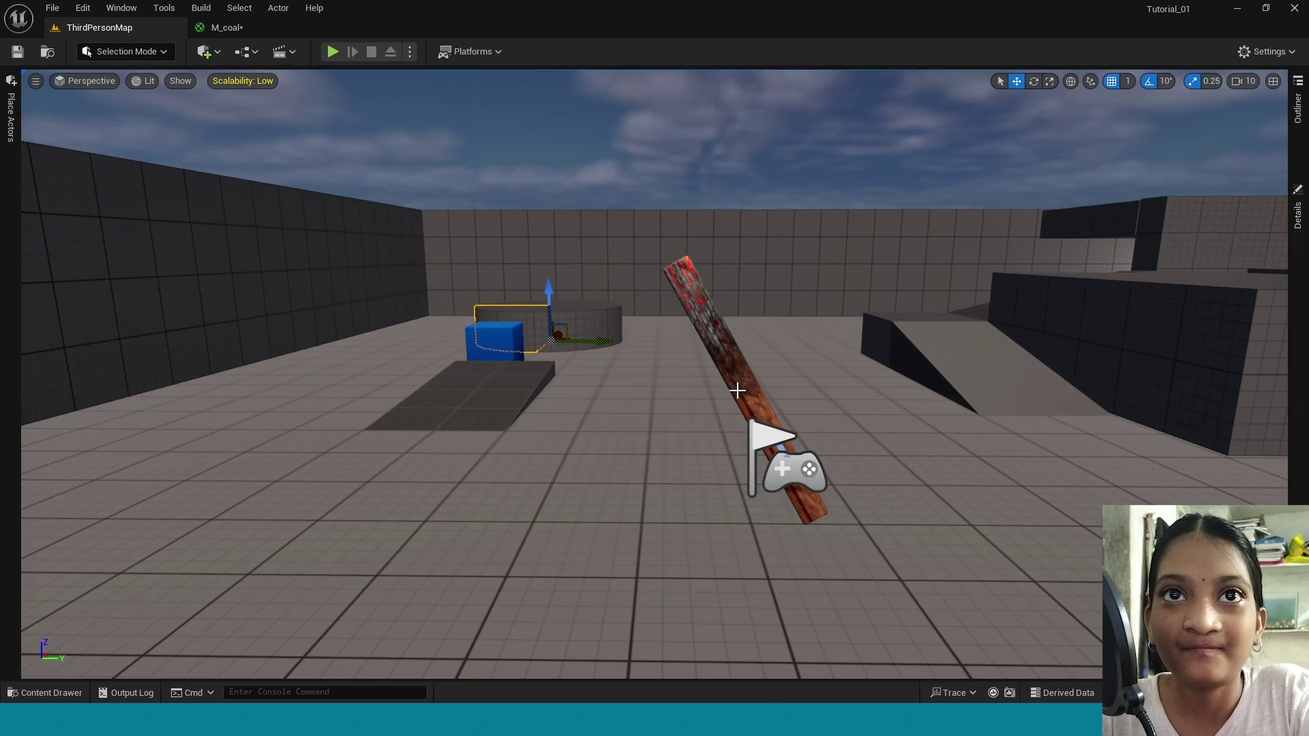
Duplicate the M_coal material as M_coal1 and open the copy for editing
key("ctrl+space")
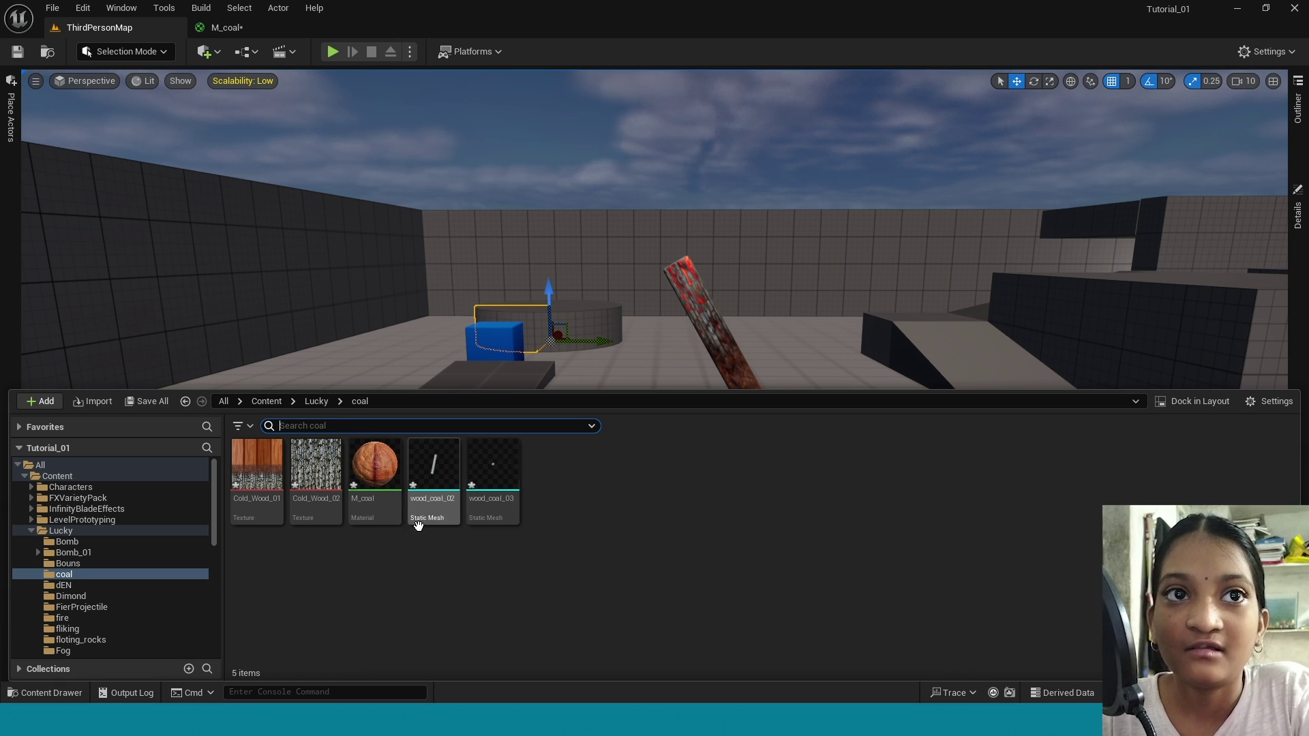
right_click(364, 453)
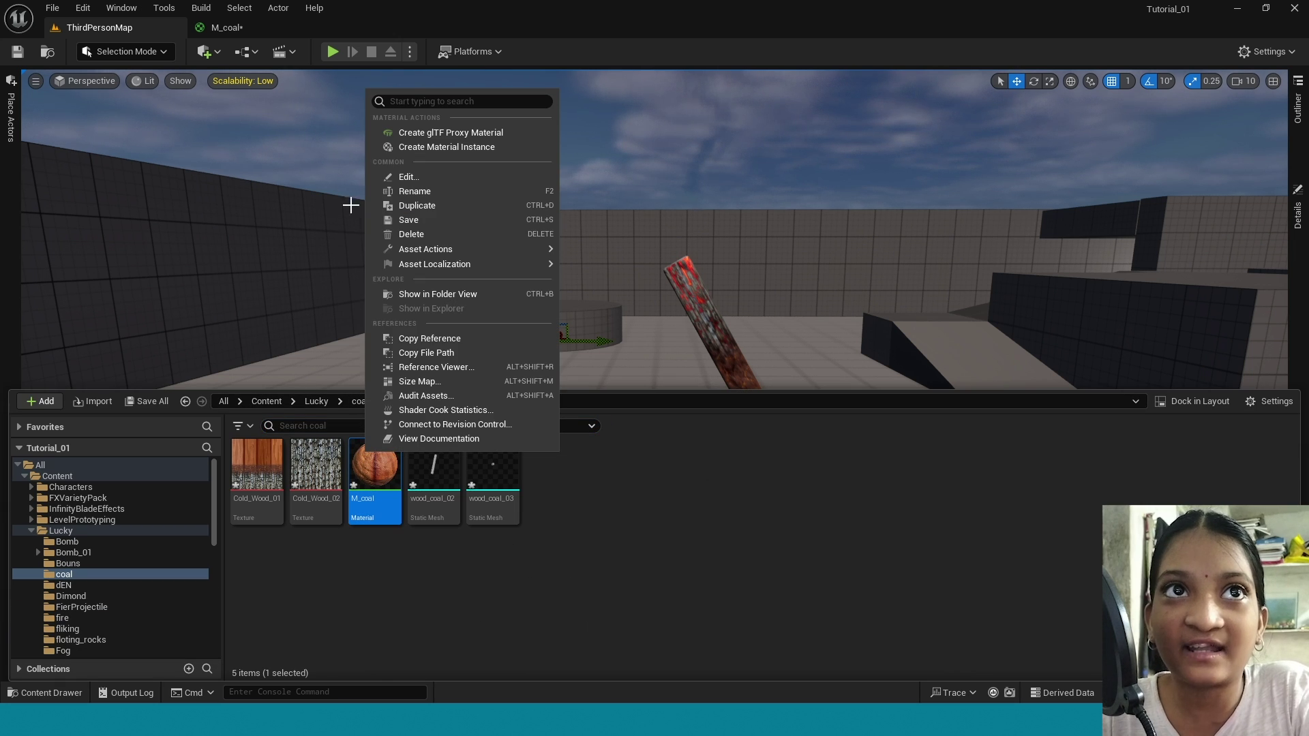
left_click(400, 211)
key("Return")
double_click(434, 465)
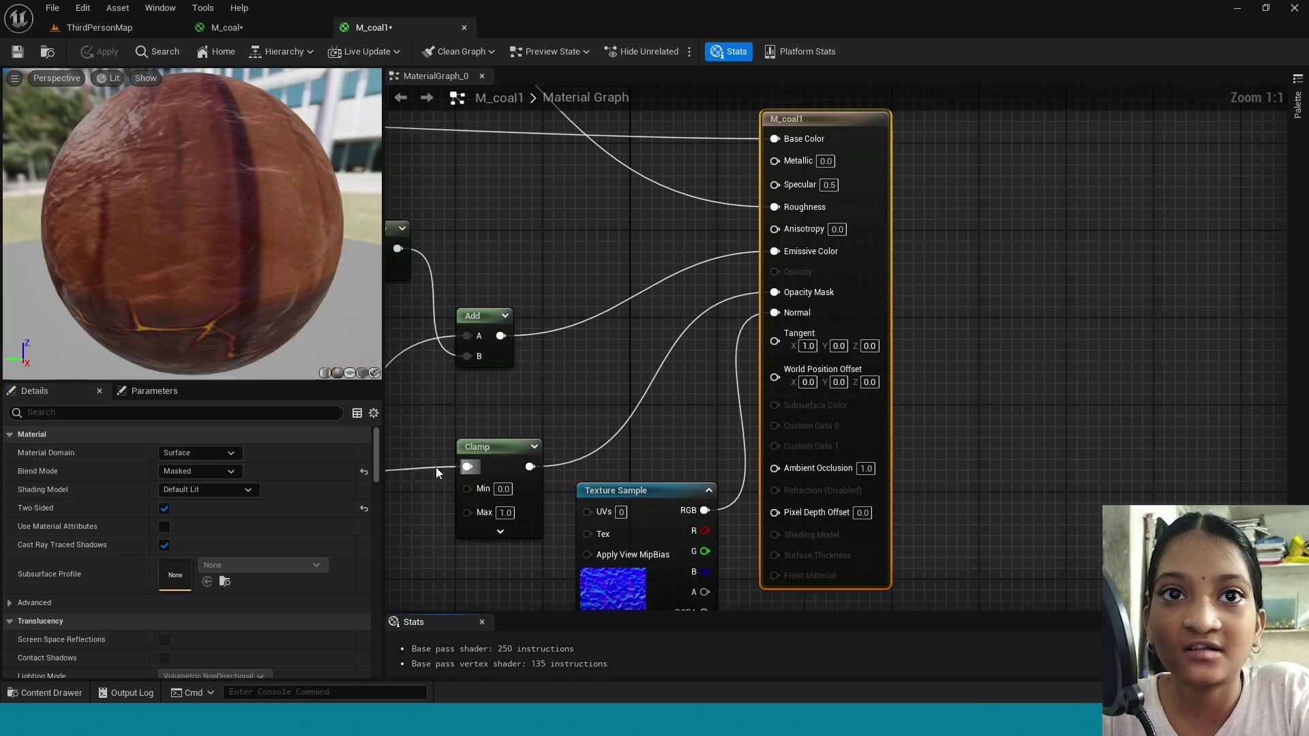
Replace the wood texture in M_coal1's base color texture sample with Cold_Wood_02
right_click_drag(658, 399, 1278, 120)
right_click_drag(681, 566, 885, 89)
right_click_drag(1009, 122, 1035, 606)
right_click_drag(747, 266, 850, 225)
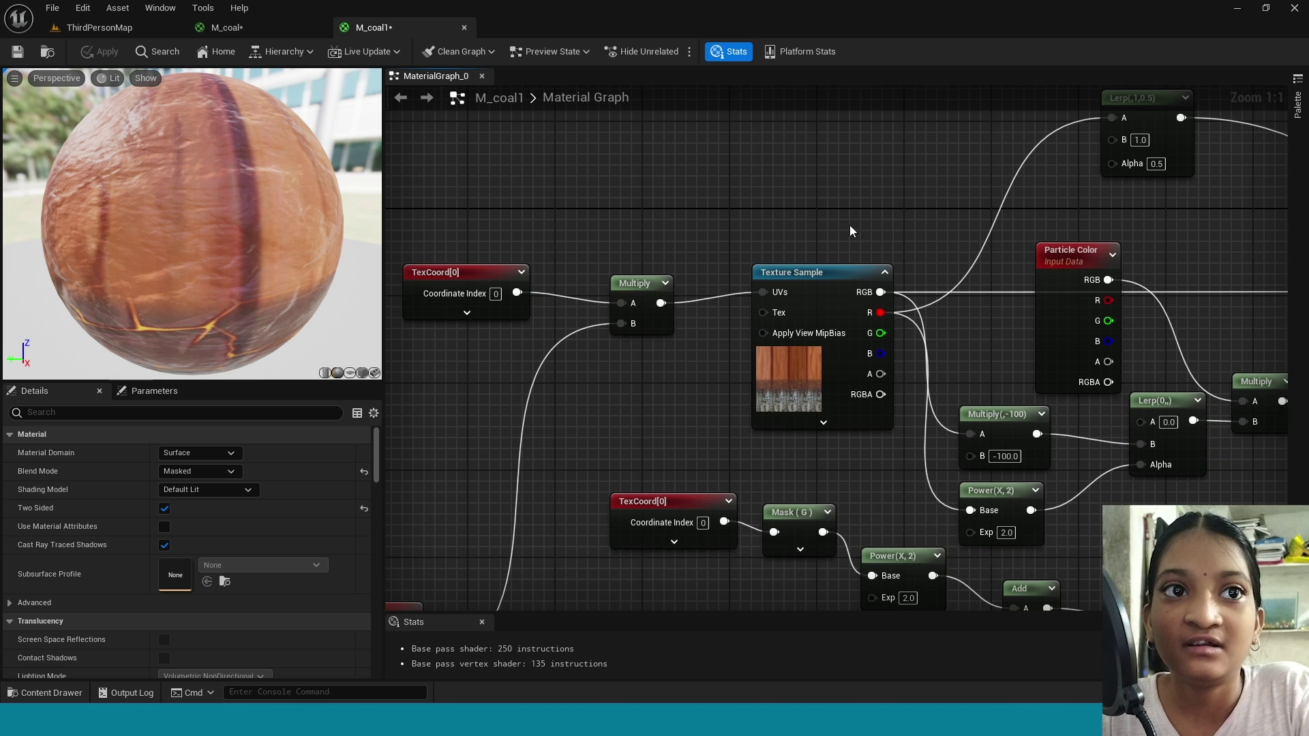
left_click(831, 293)
key("ctrl+space")
left_click(311, 544)
left_click(817, 319)
left_click(230, 581)
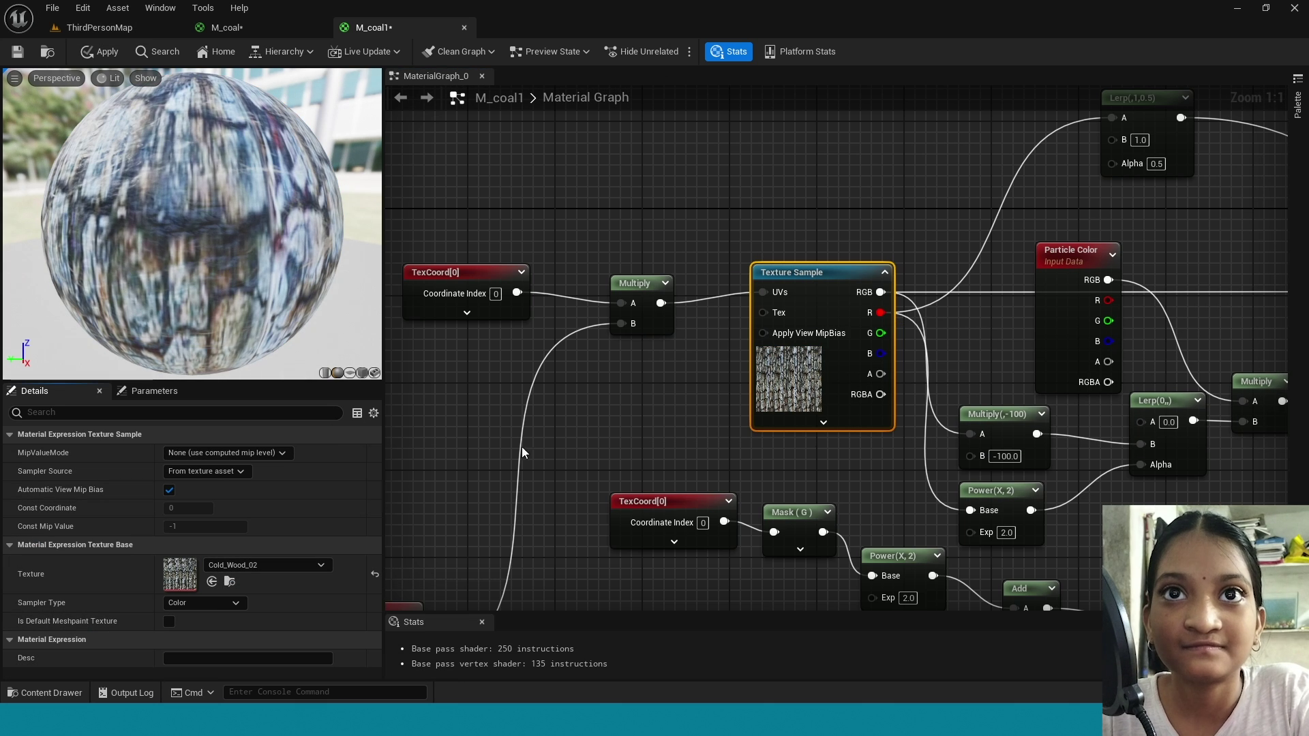
Preview M_coal1 on a plane and apply a value of 58962 for the HDR Intensity Multiplier constant
right_click_drag(864, 509, 751, 240)
left_click(350, 373)
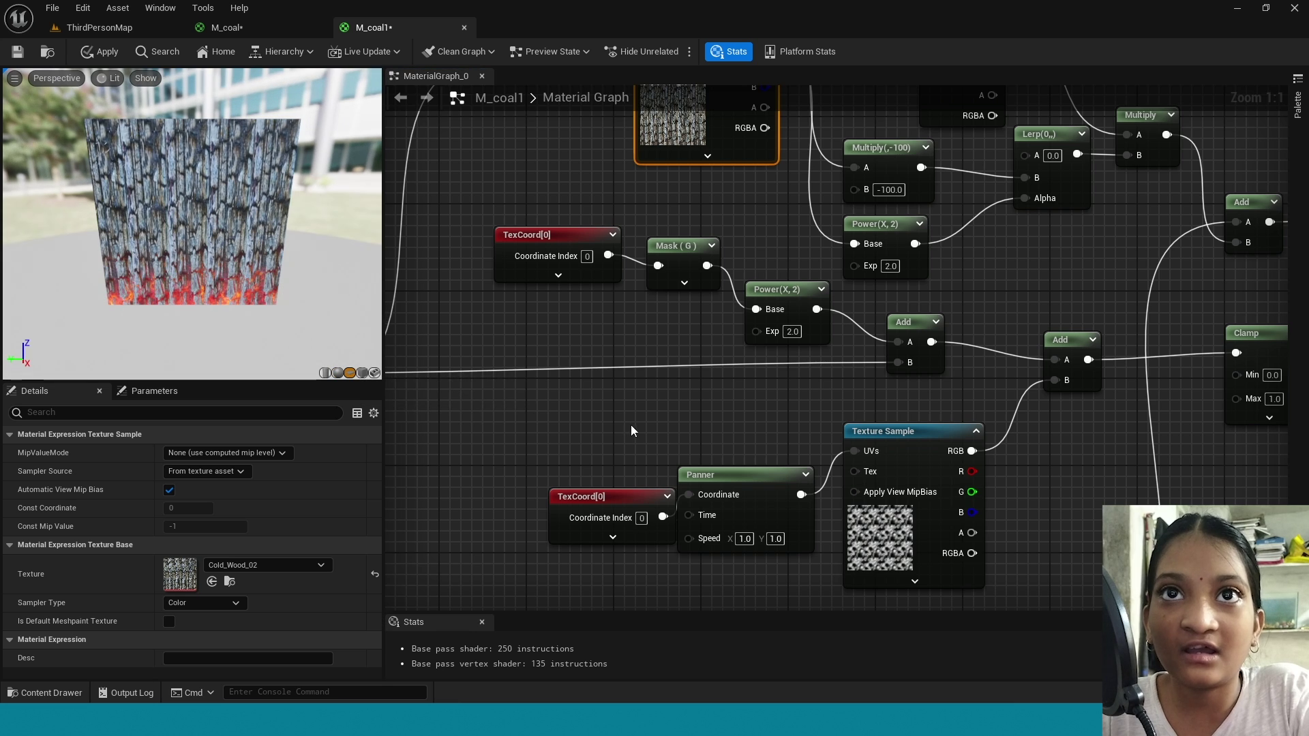
right_click_drag(634, 430, 554, 26)
right_click_drag(780, 603, 1010, 366)
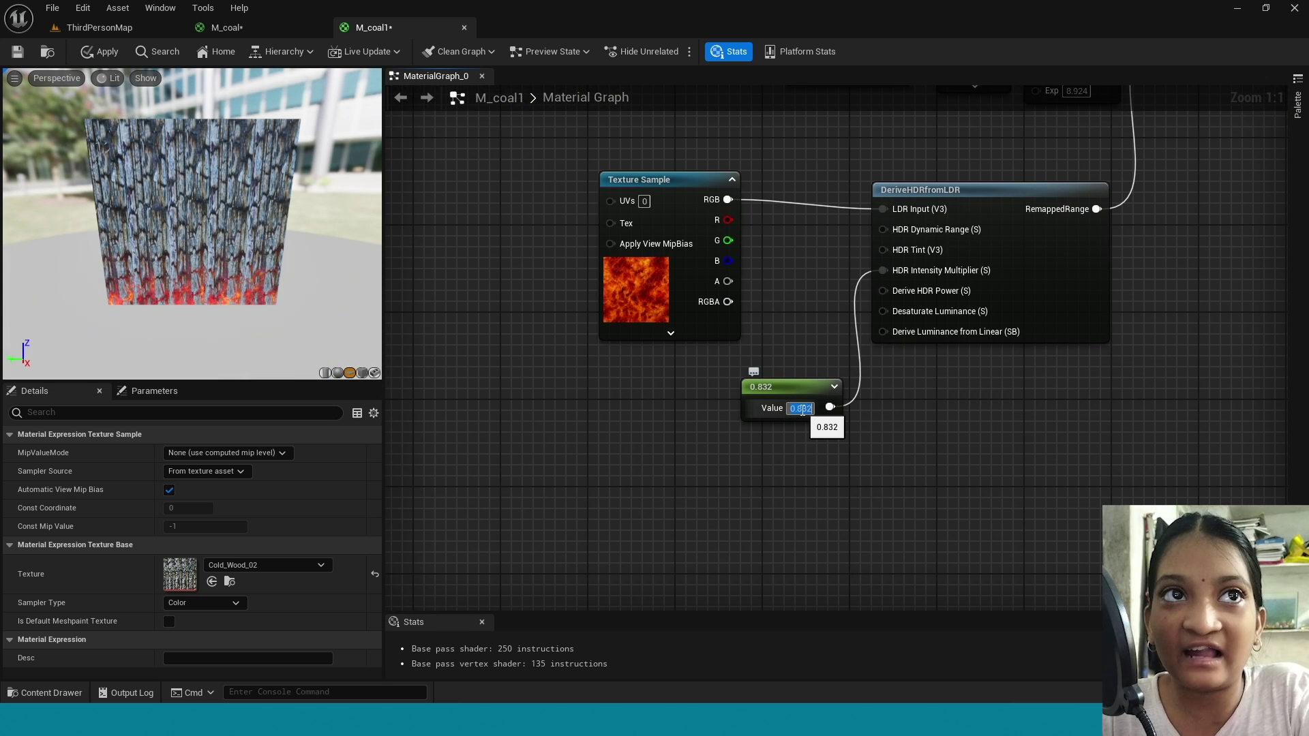
type("58962")
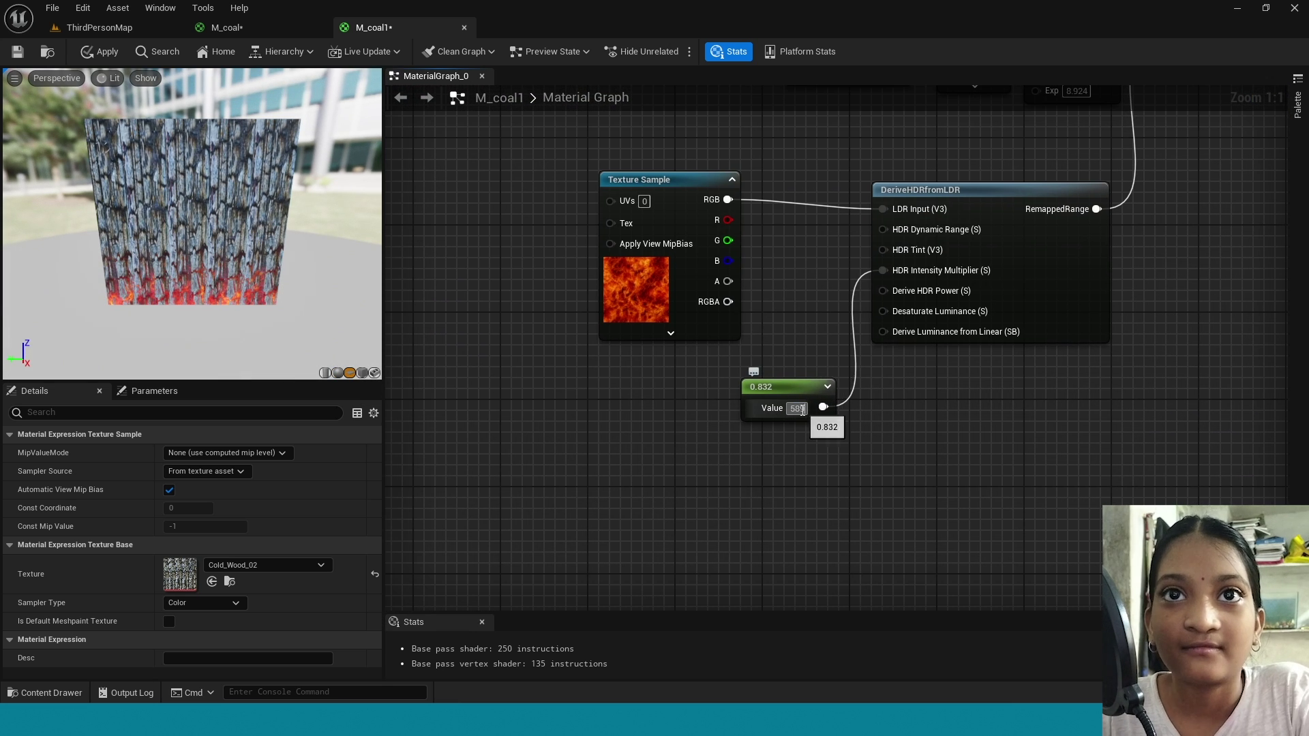
key("Return")
left_click(101, 49)
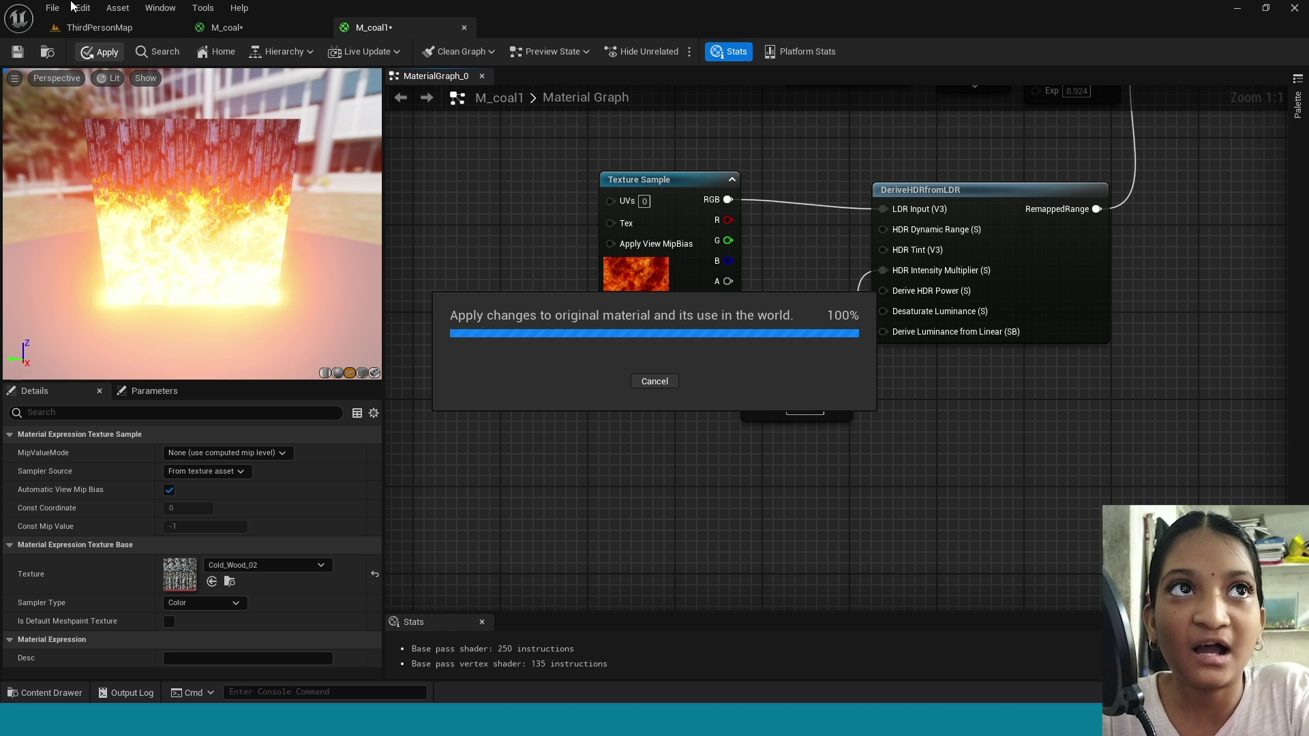
Return to ThirdPersonMap, place the wood_coal_03 mesh near the existing log and set its uniform scale to 25
left_click(108, 22)
right_click_drag(488, 380, 496, 384)
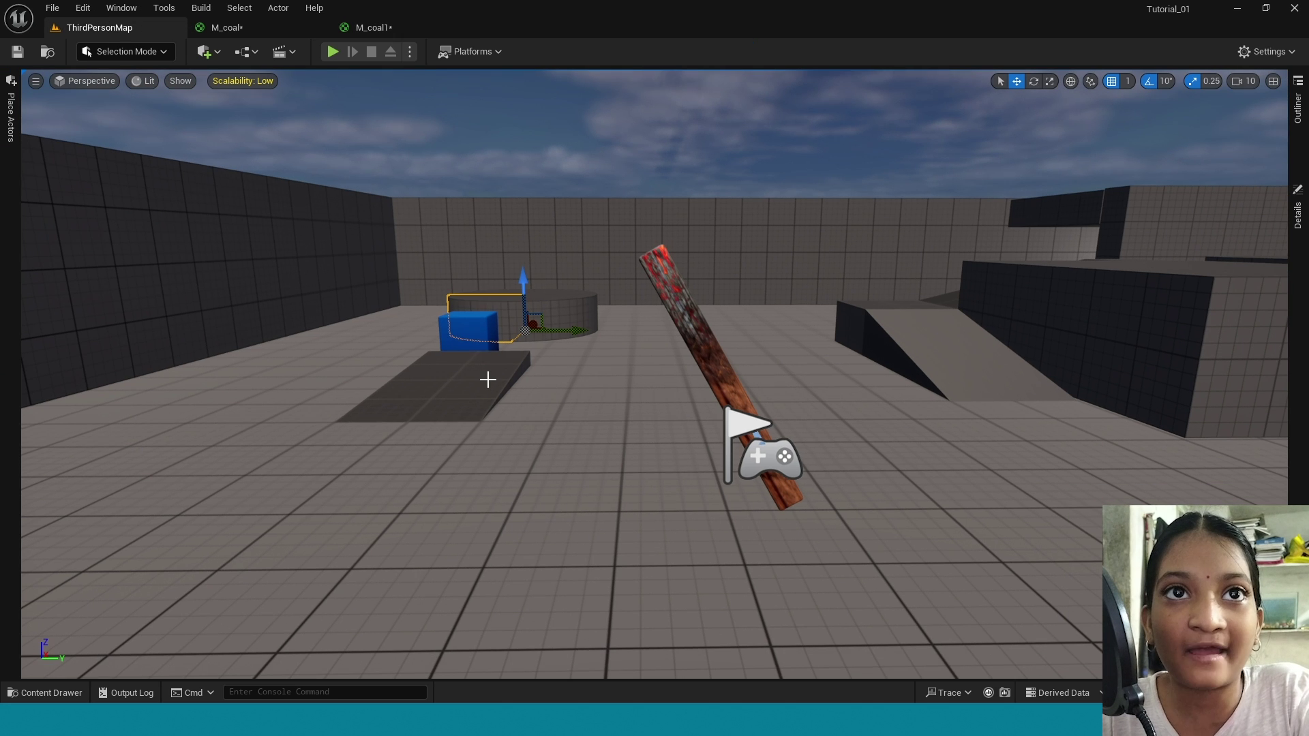
key("ctrl+space")
left_click_drag(550, 497, 680, 471)
left_click(1303, 218)
left_click(1116, 313)
type("25")
key("Return")
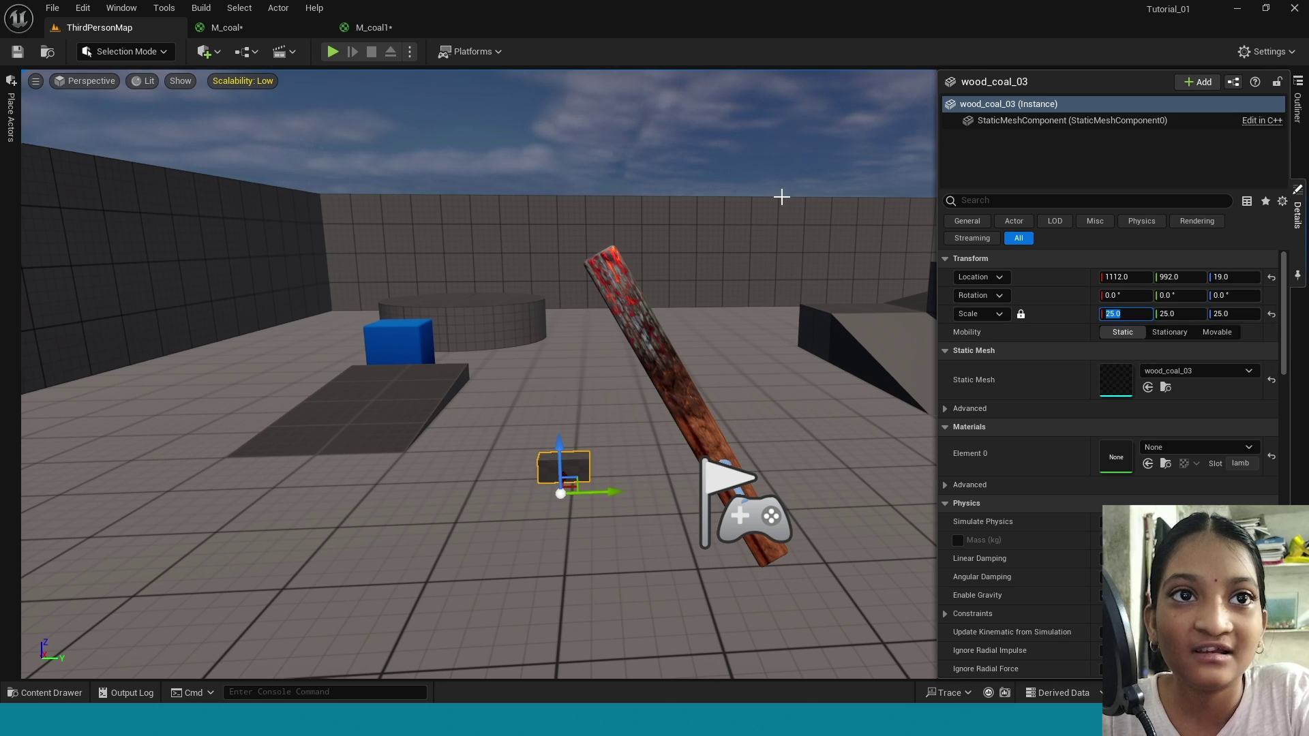
Apply the M_coal1 material to the wood_coal_03 mesh in the level
right_click_drag(722, 231, 655, 236)
key("ctrl+space")
left_click_drag(432, 470, 586, 324)
right_click_drag(586, 324, 613, 402)
key("ctrl+space")
left_click_drag(430, 476, 672, 244)
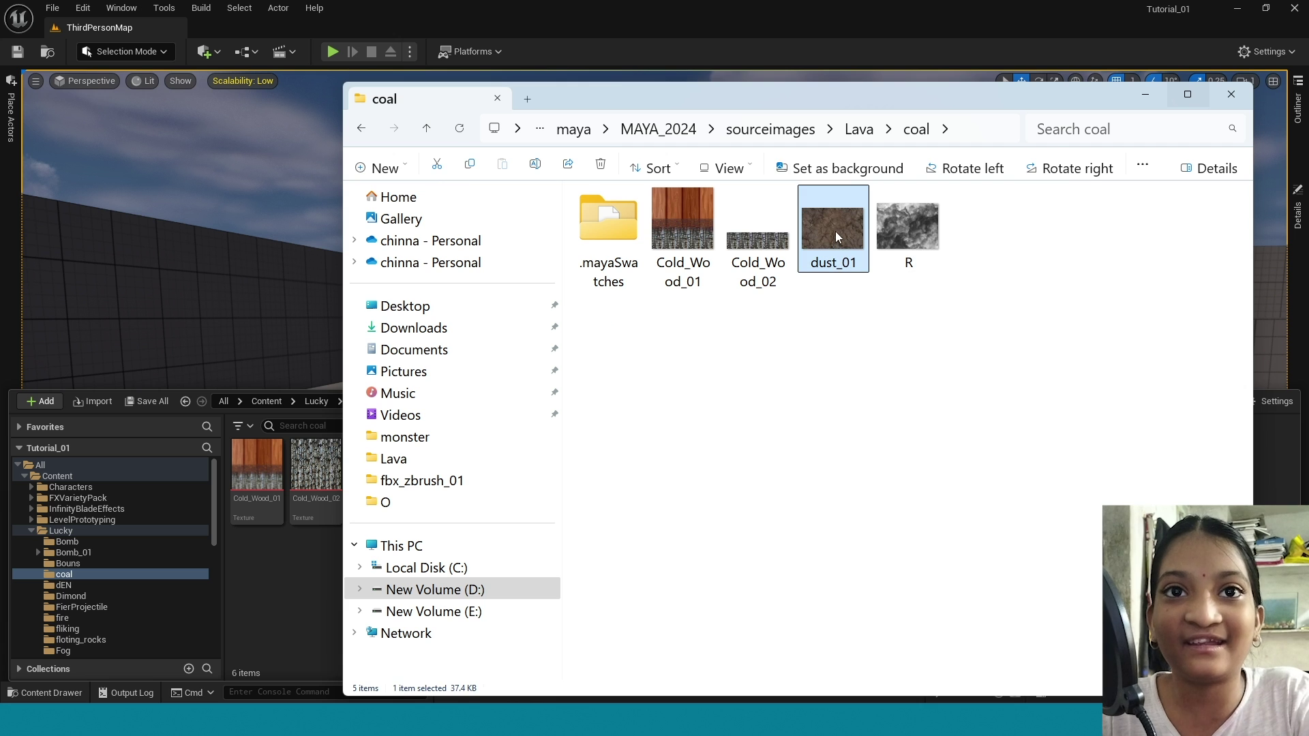
Import the dust_01 and R images into the coal folder and create a new material named dust there
left_click(905, 247, "ctrl")
left_click_drag(914, 253, 1253, 501)
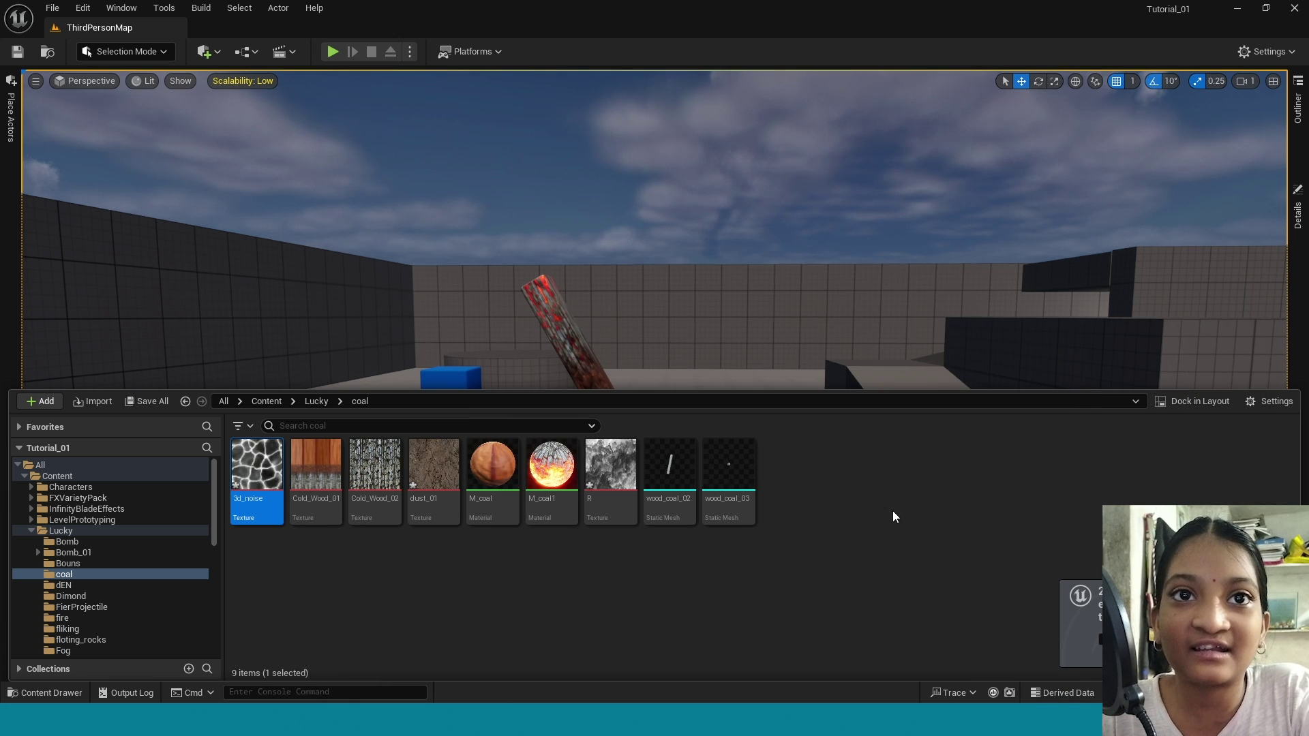
right_click(854, 490)
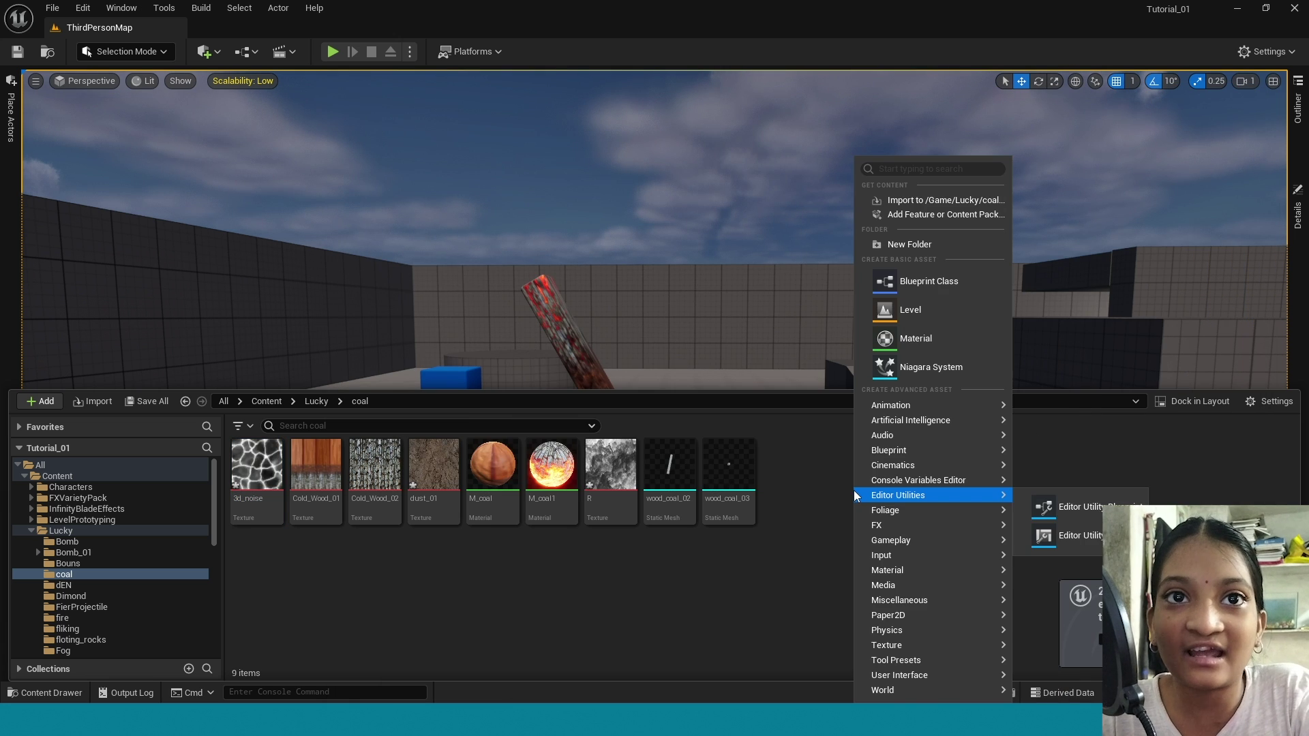
left_click(869, 338)
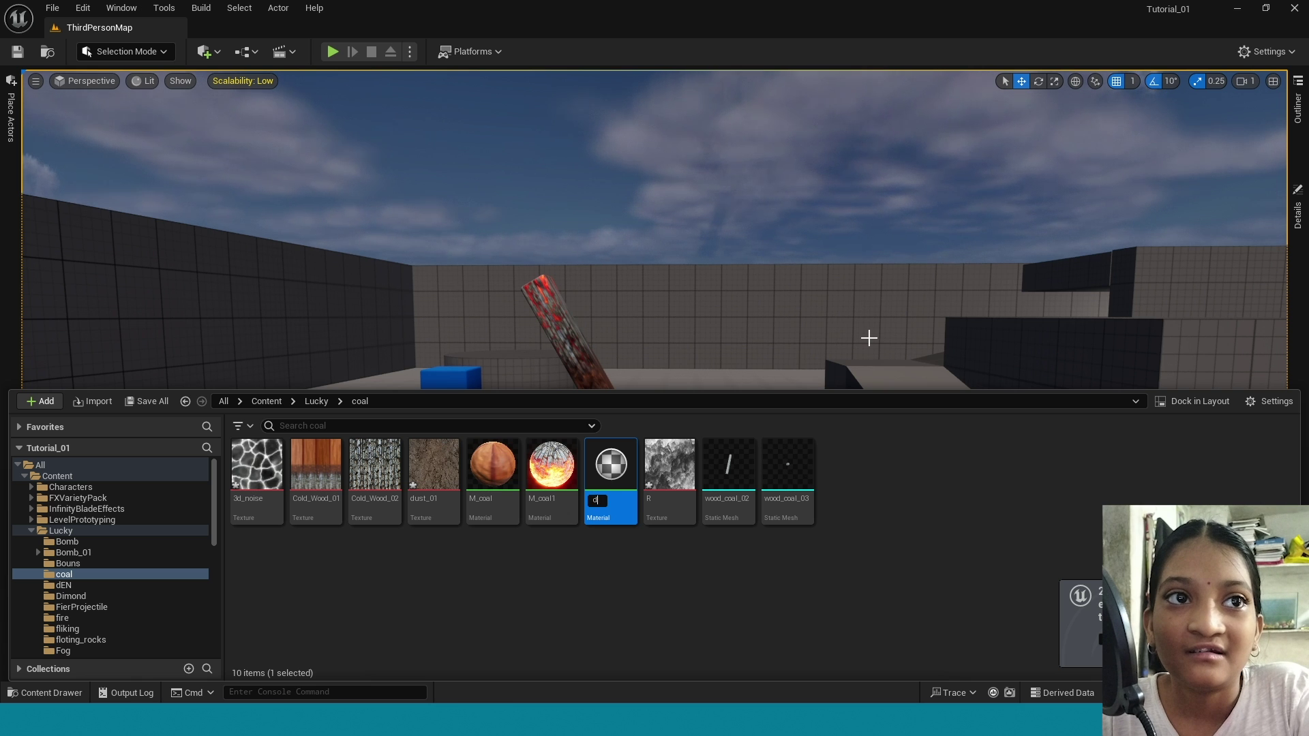
Open the dust material, set its Blend Mode to Masked and enable Two Sided
double_click(611, 470)
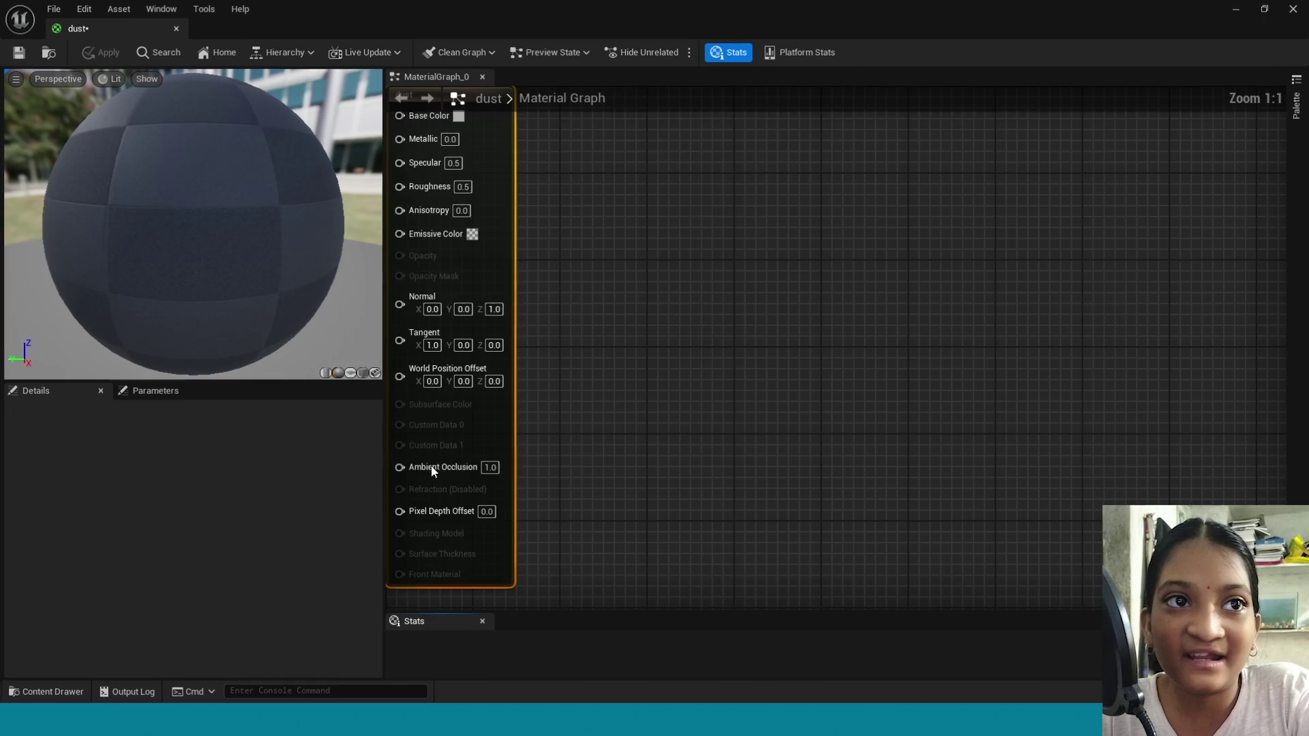
right_click_drag(521, 471, 769, 500)
scroll(768, 500, "down", 2)
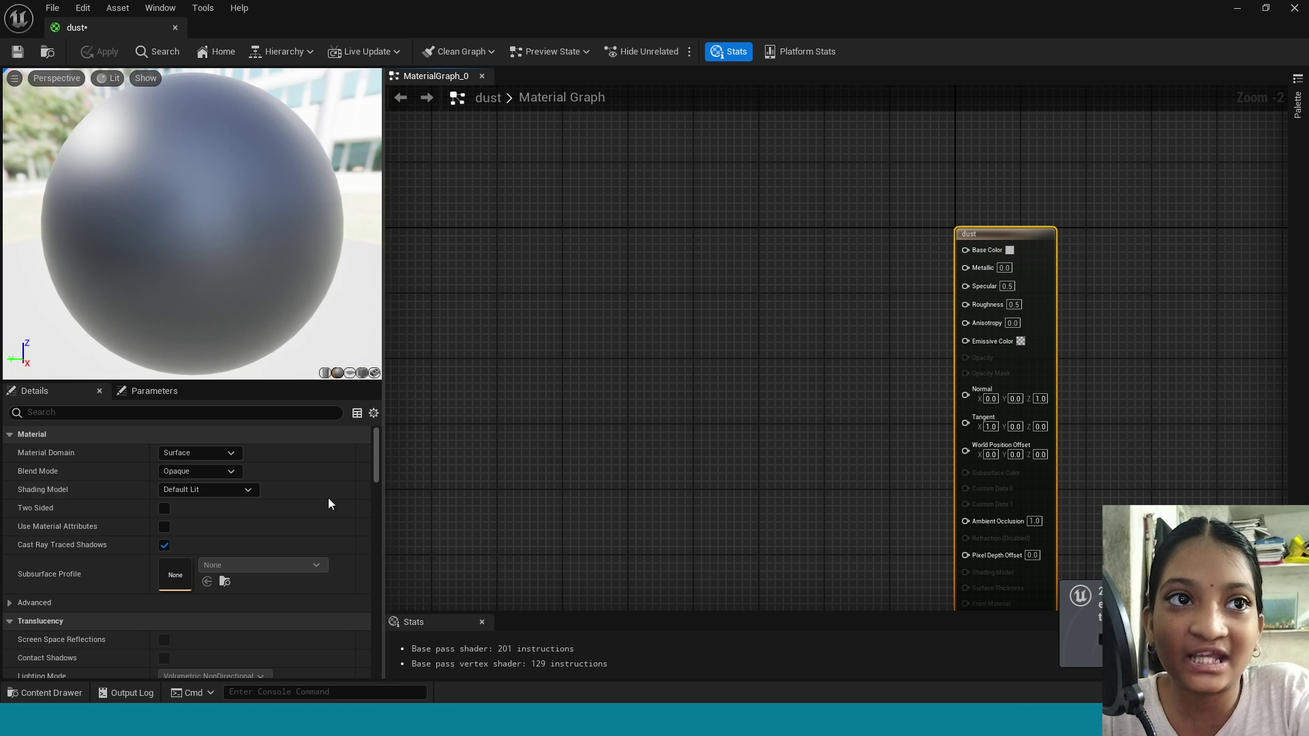
left_click(215, 472)
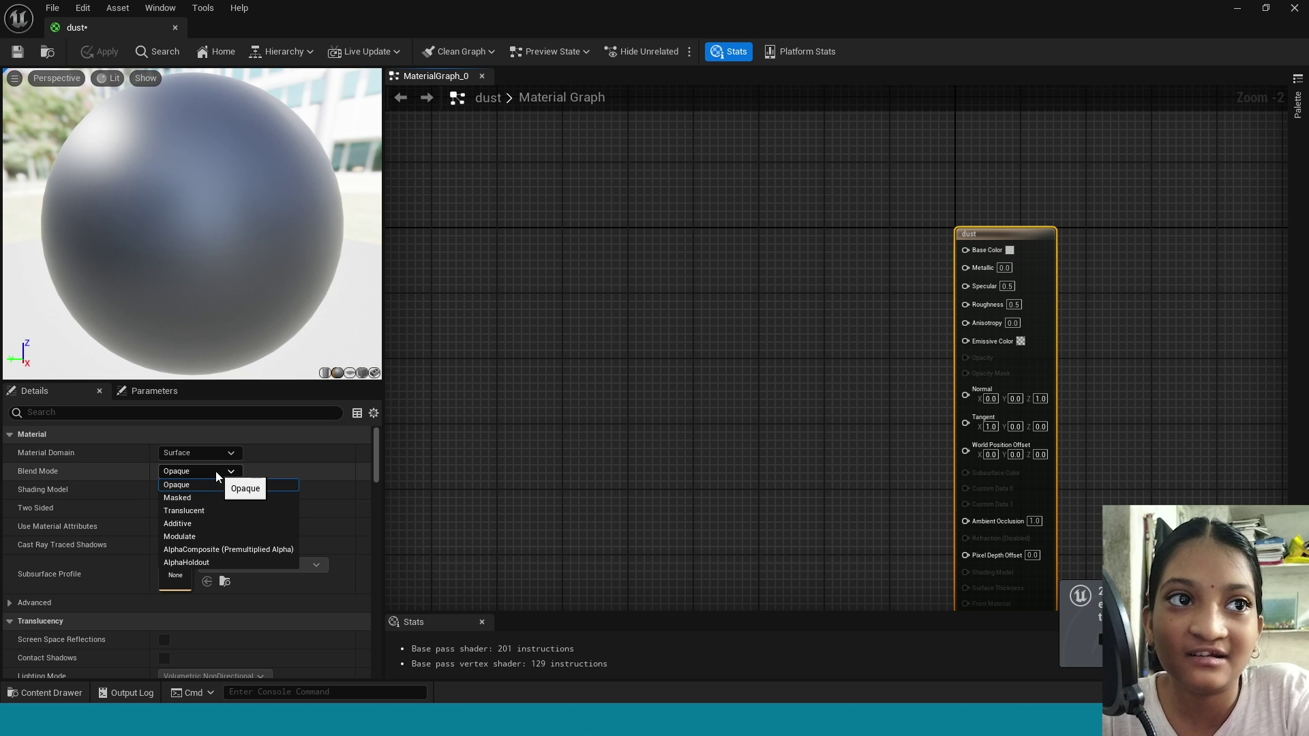
left_click(244, 500)
left_click(164, 509)
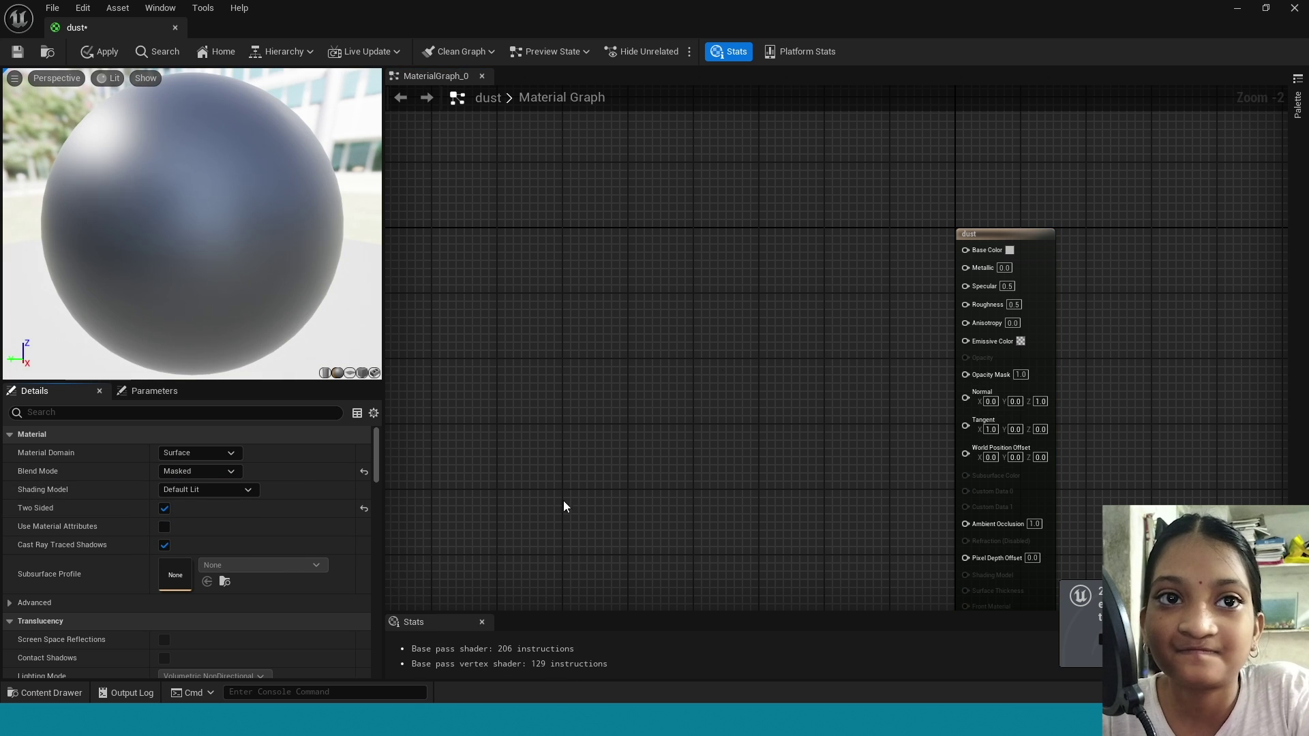
Add a dust_01 texture sample to the graph and feed its RGB output into input A of a new Multiply node
right_click_drag(922, 343, 1029, 284)
key("ctrl+space")
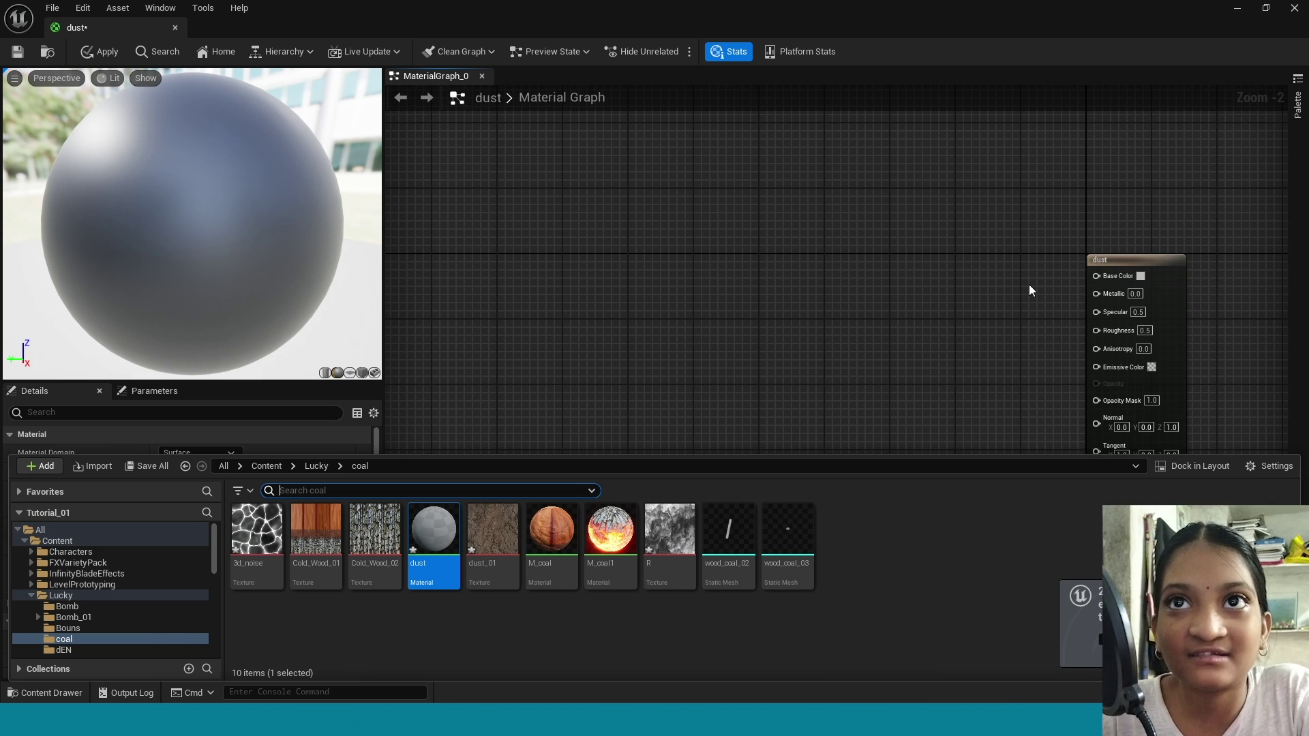
left_click_drag(493, 529, 881, 196)
left_click_drag(1012, 266, 1011, 264)
type("mult")
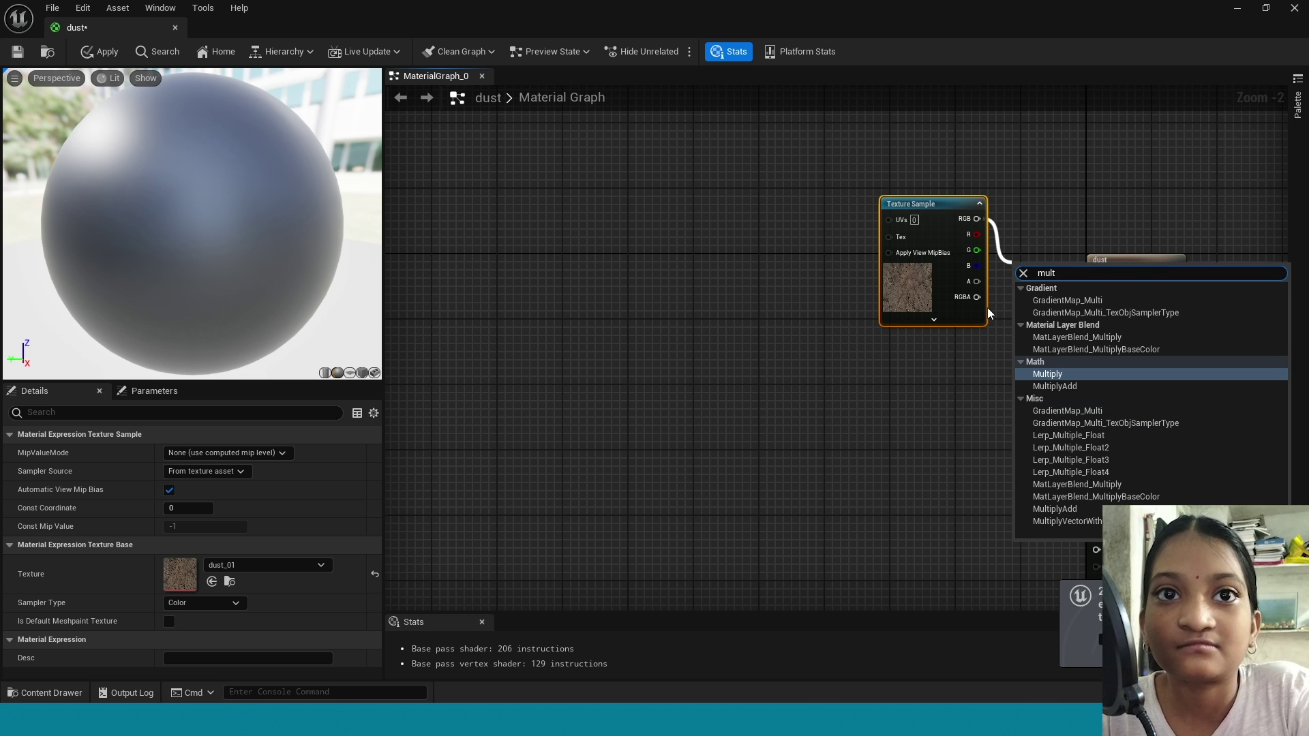
left_click(1066, 374)
left_click_drag(1041, 276, 977, 258)
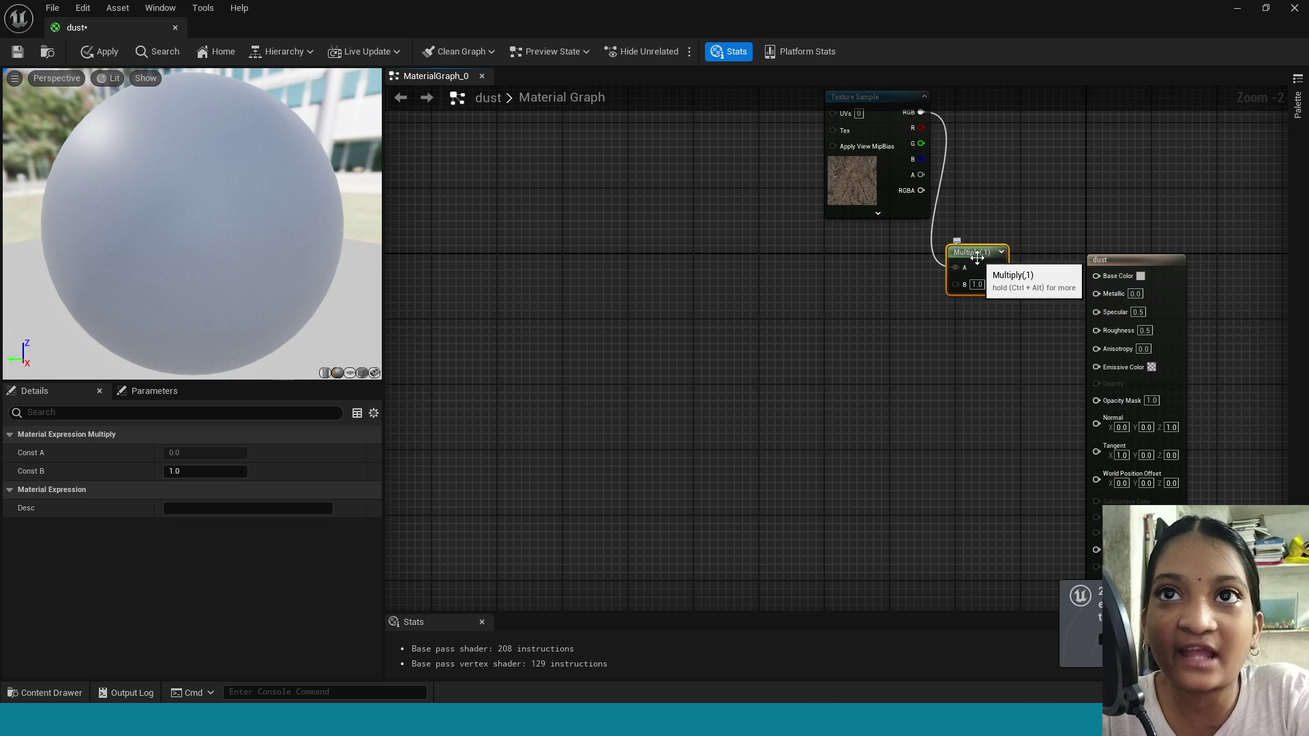
Add an R texture sample feeding the Multiply node's B input and connect the Multiply output to Base Color
key("ctrl+space")
left_click_drag(669, 536, 795, 304)
left_click_drag(889, 325, 874, 279)
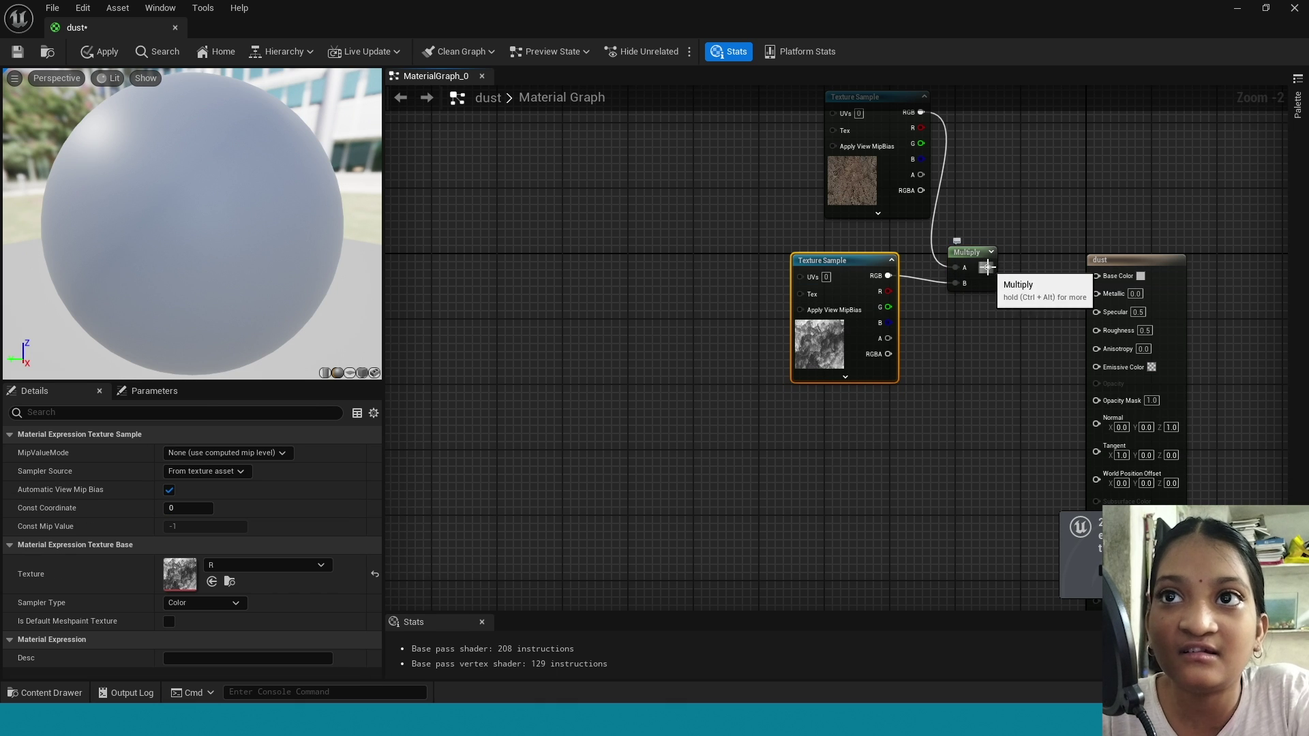
left_click_drag(1094, 289, 1096, 276)
Add a LinearInterpolate node feeding Emissive Color, with a DeriveHDRfromLDR node connected to its B input
left_click_drag(1097, 366, 976, 405)
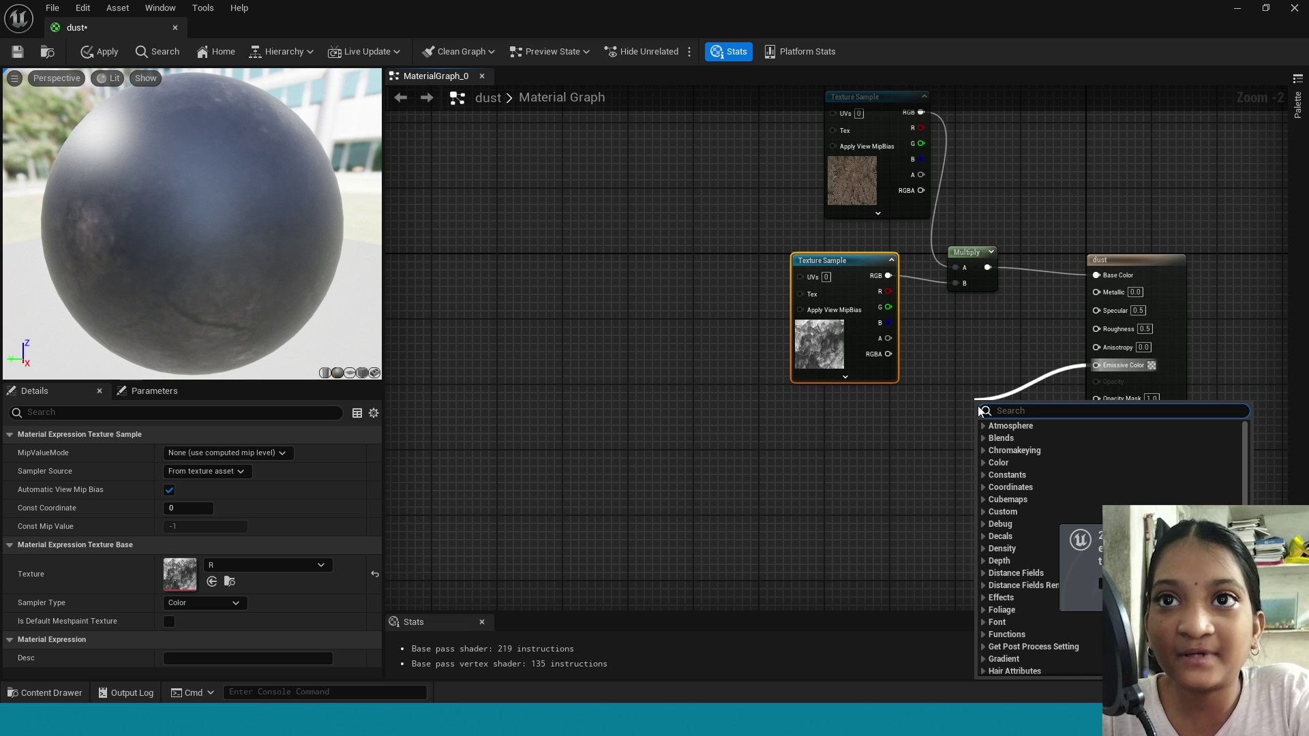
type("lerp")
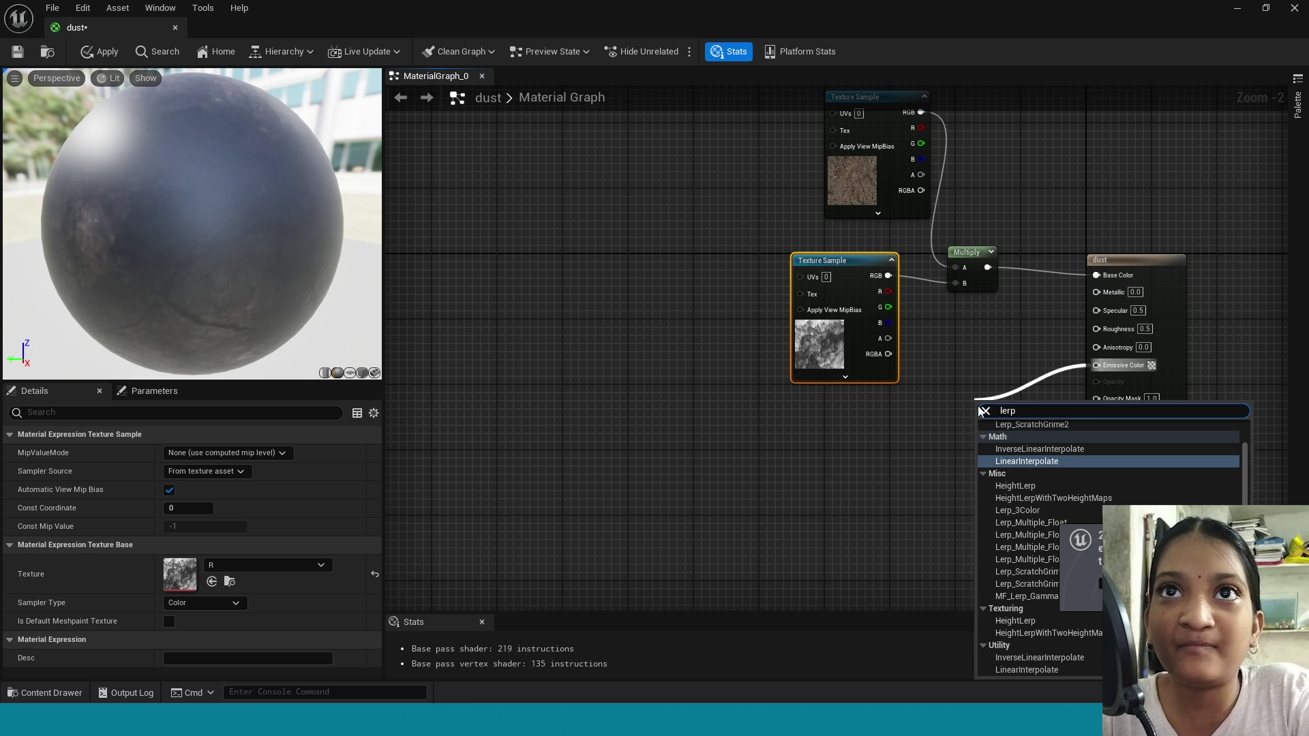
left_click(1001, 456)
left_click_drag(906, 467, 835, 444)
type("deri")
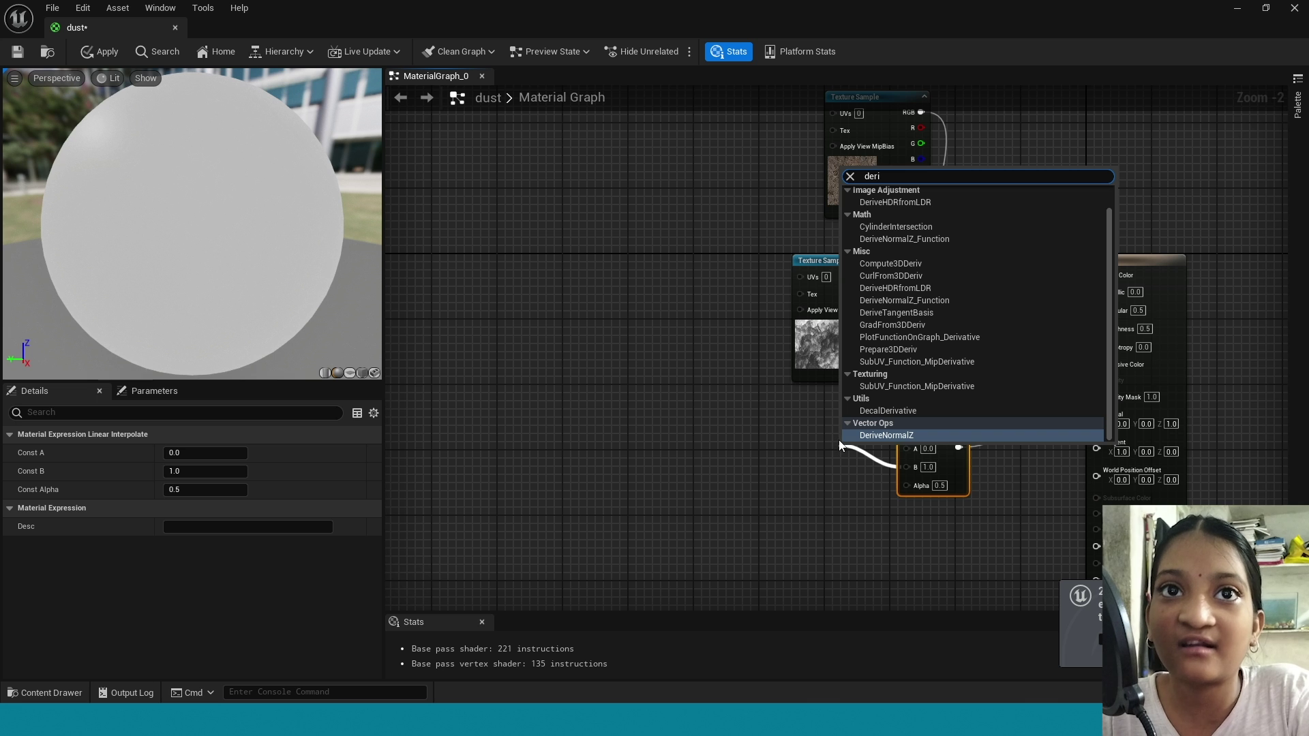
left_click(896, 202)
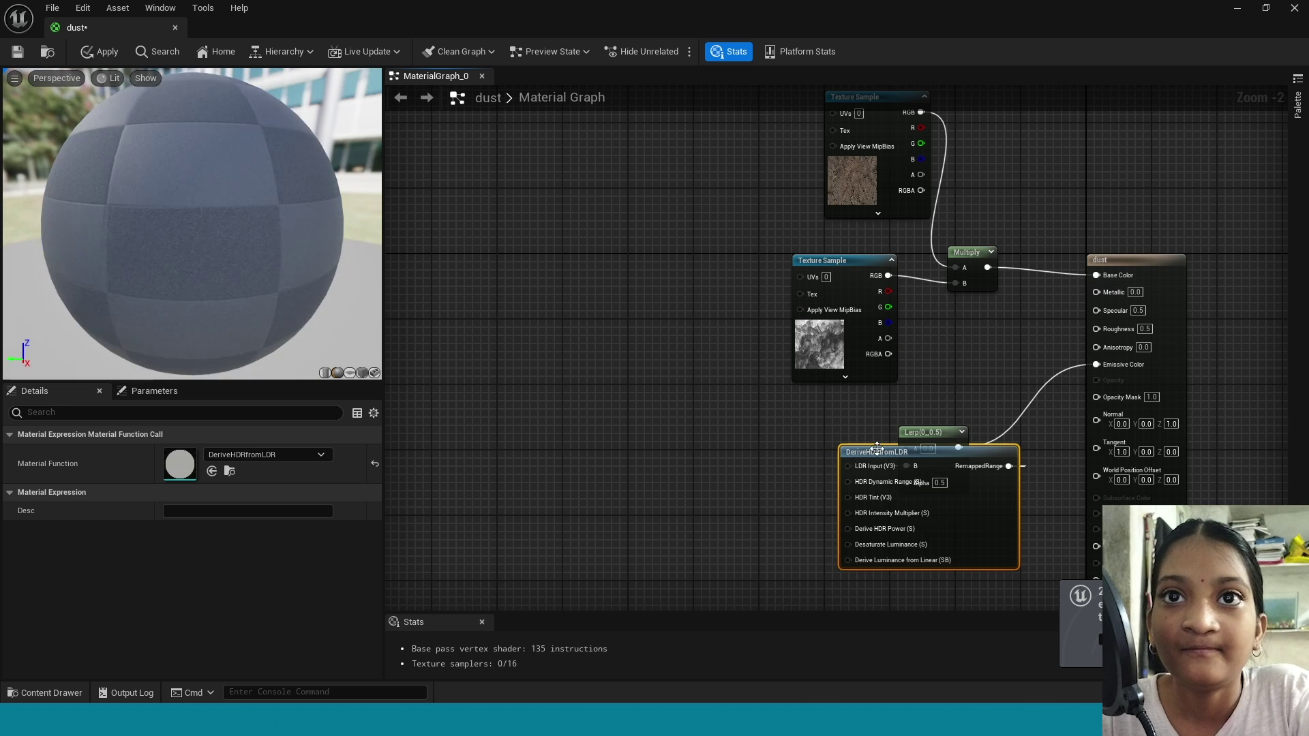
left_click_drag(877, 449, 644, 406)
Add a TextureSample node feeding the Alpha input of the LinearInterpolate node
right_click_drag(837, 539, 854, 447)
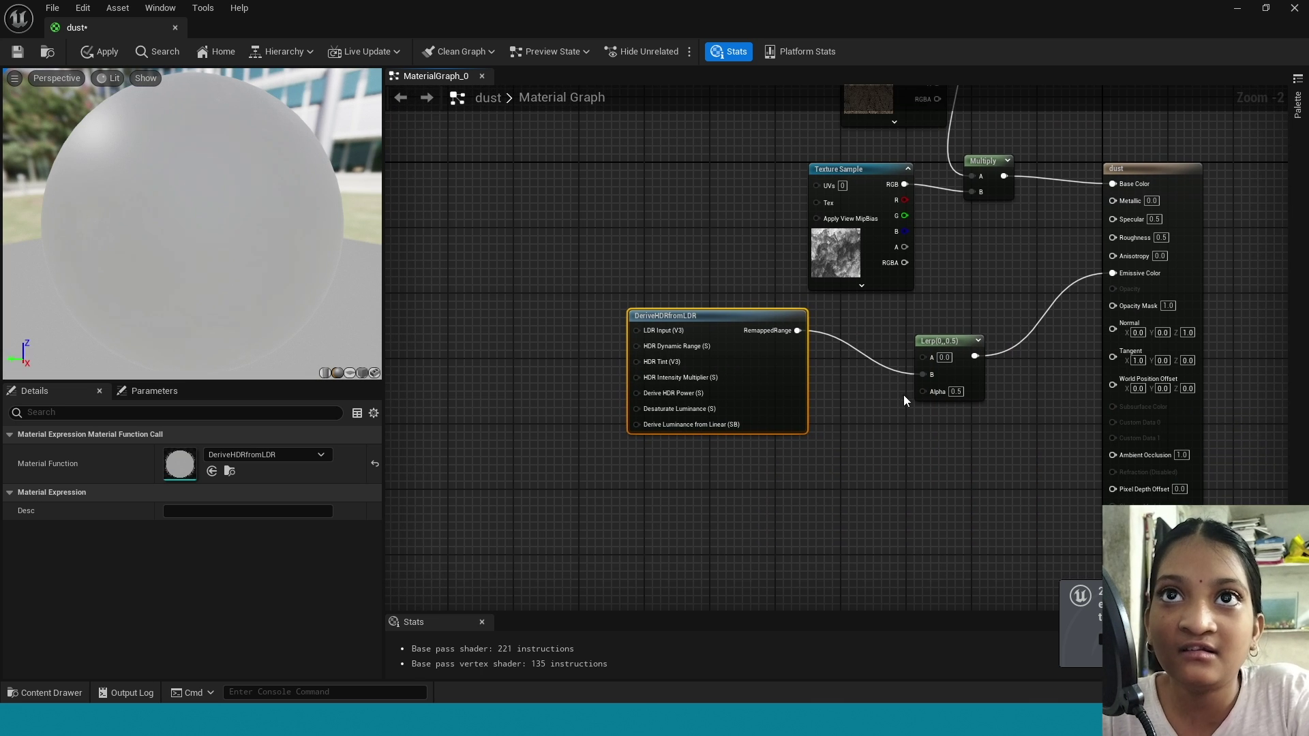
left_click_drag(885, 438, 851, 484)
type("te")
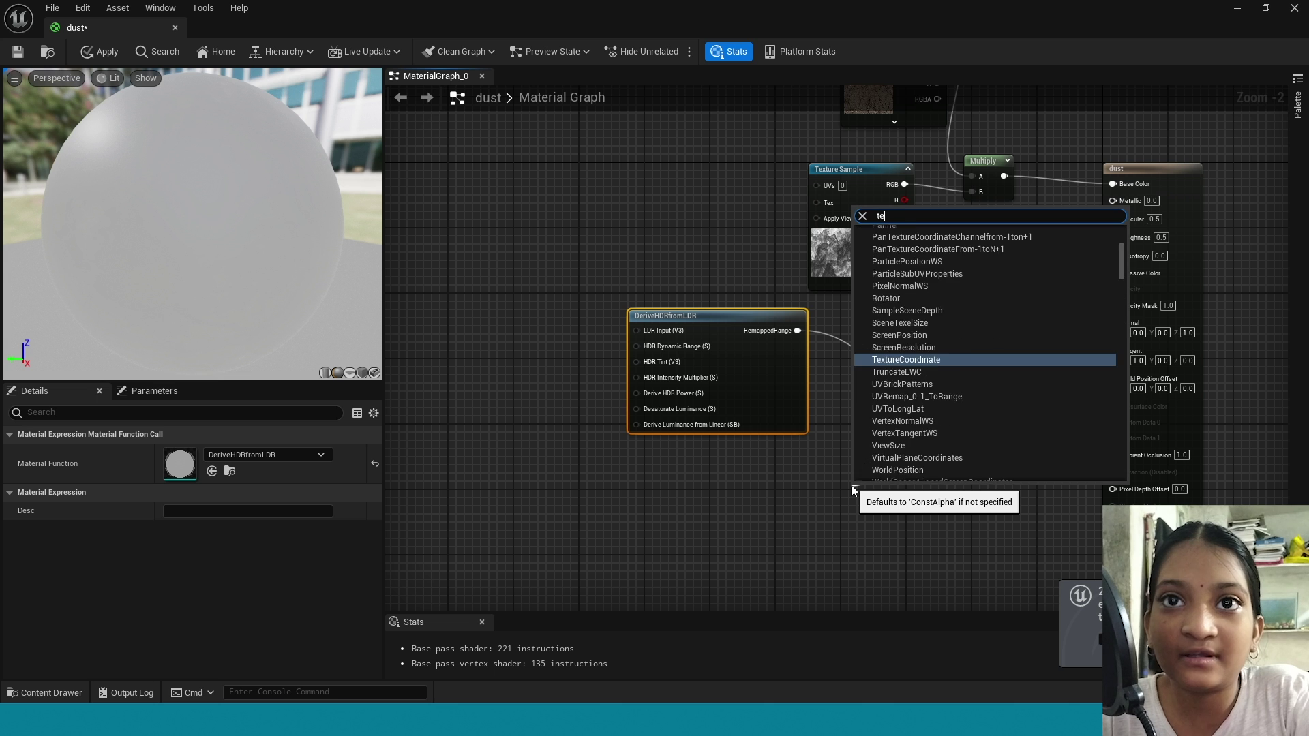
type("xt")
key("Return")
right_click_drag(752, 520, 720, 402)
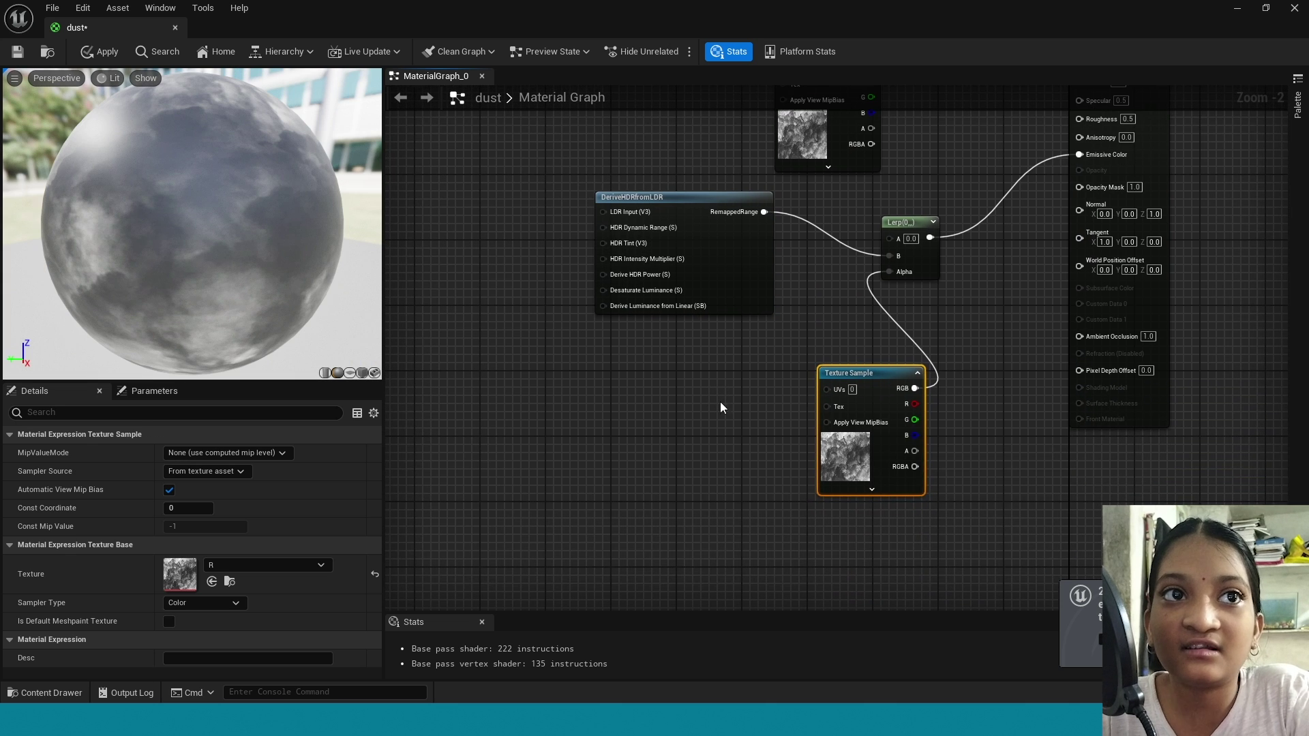
Assign the T_Noise01 texture to the texture sample feeding the Lerp's Alpha input
left_click(284, 563)
type("no")
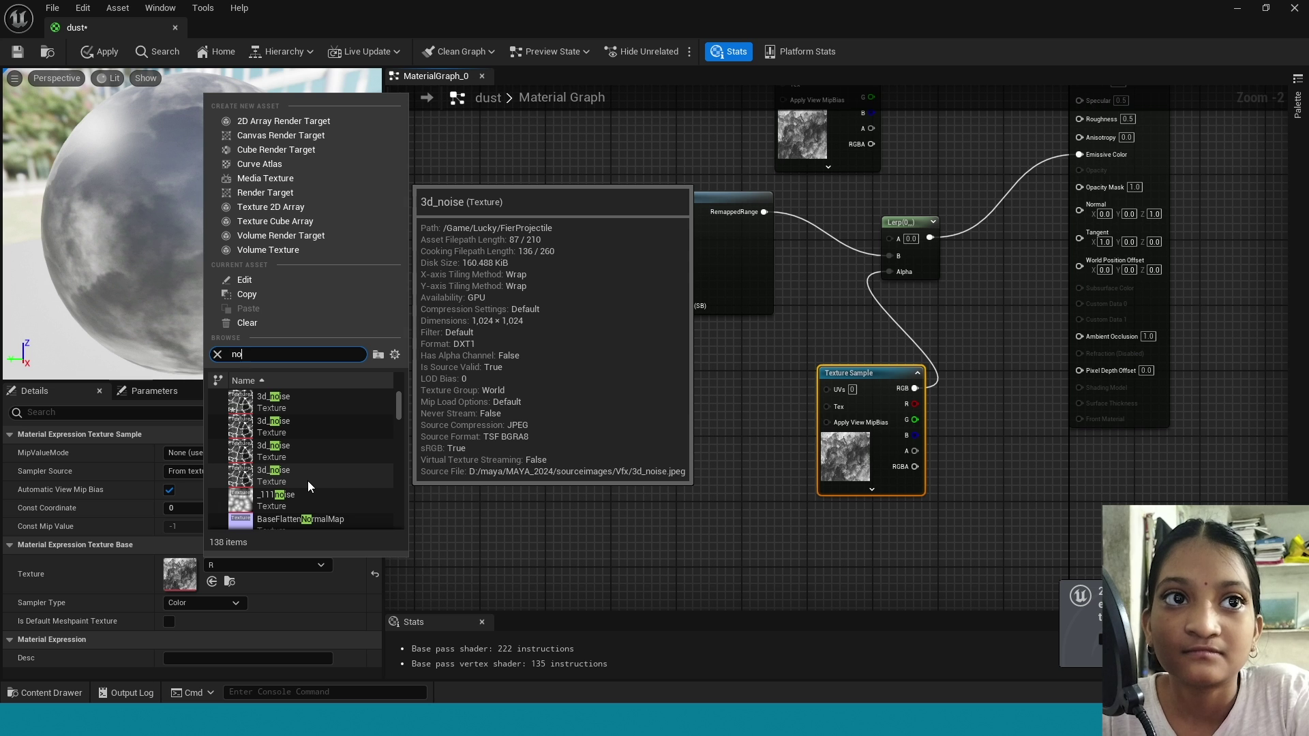
type("i")
scroll(308, 480, "down", 10)
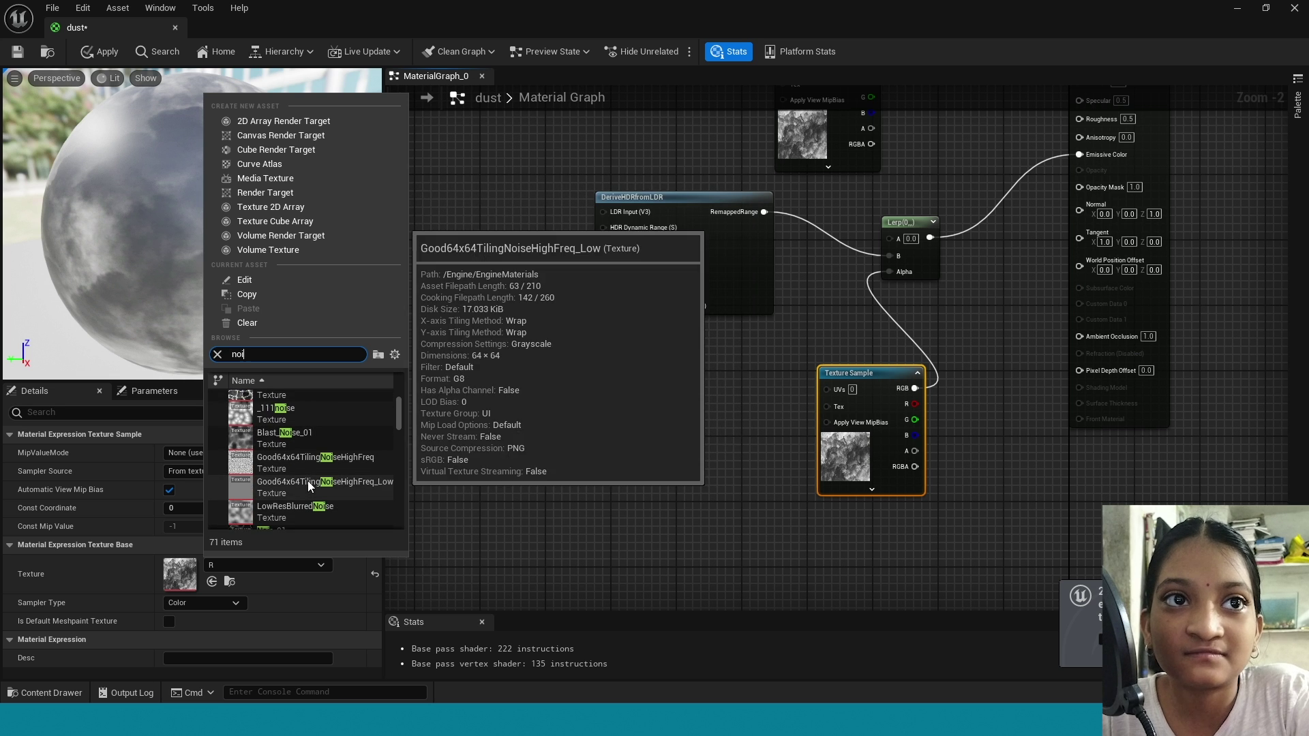
scroll(310, 480, "down", 2)
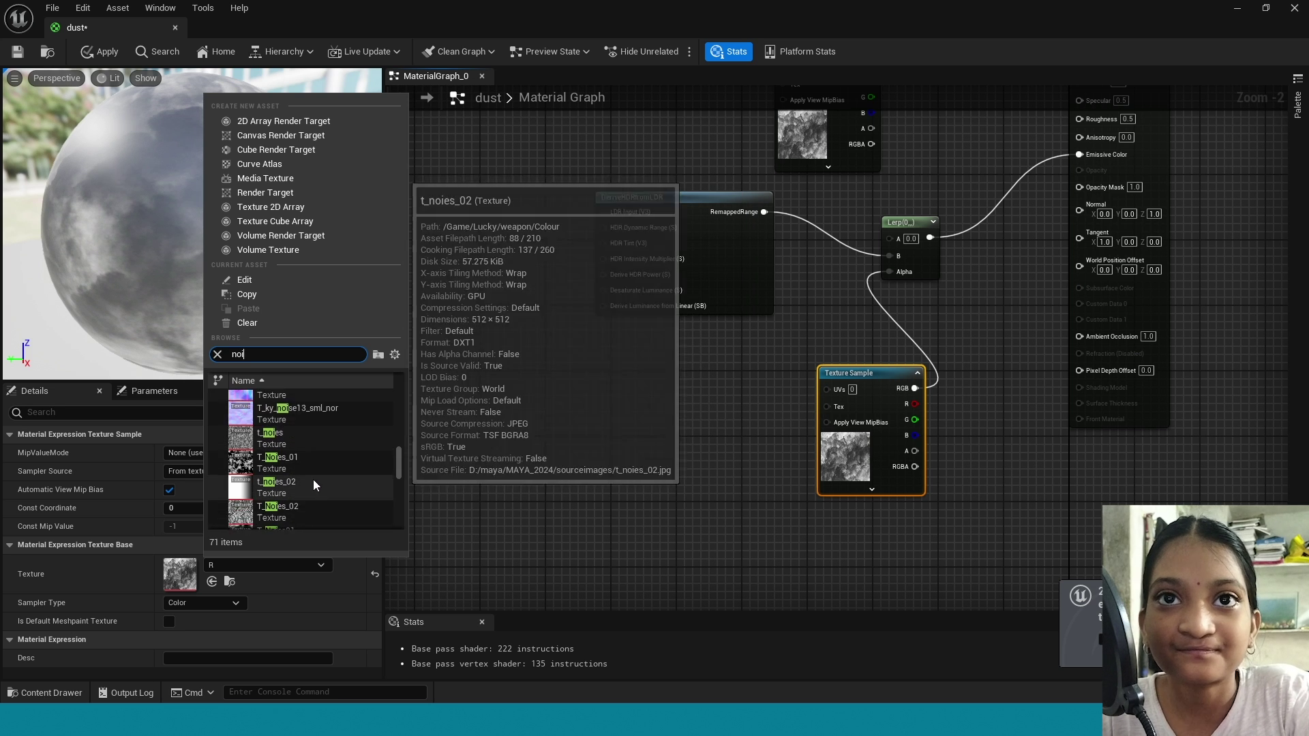
left_click(330, 472)
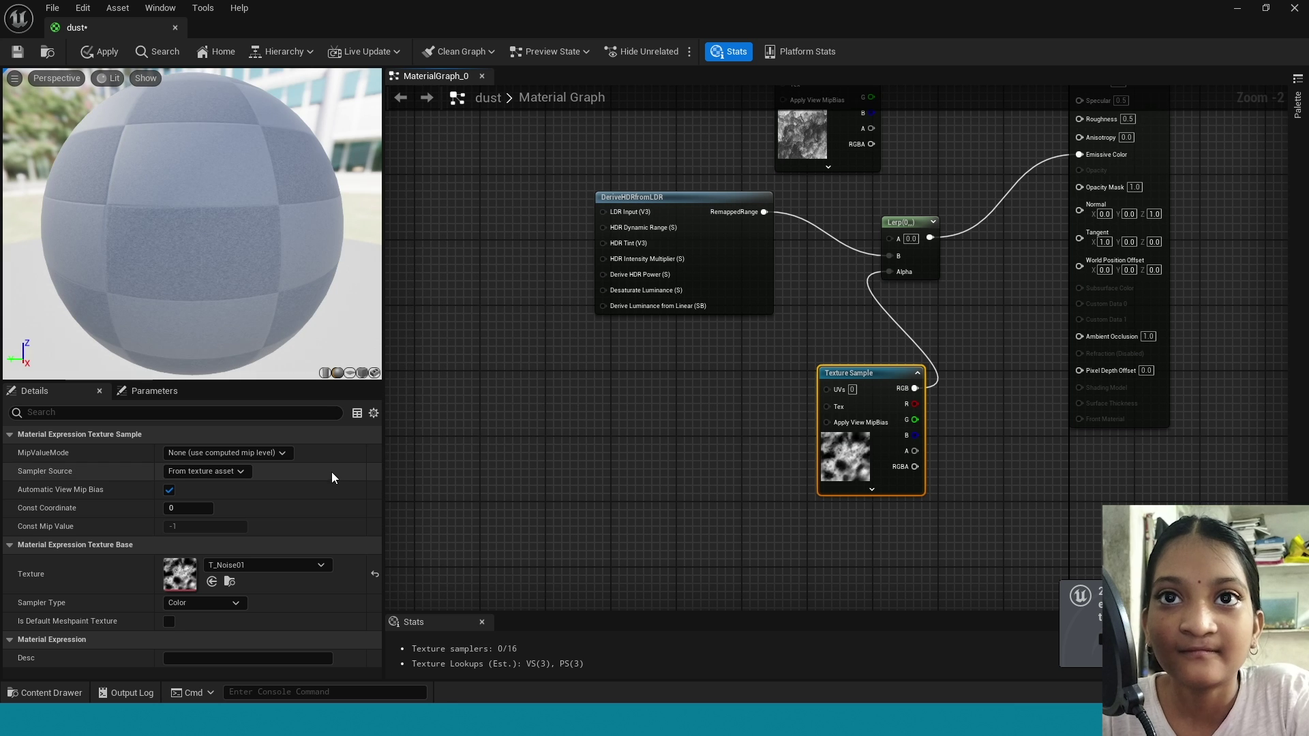
Add a Power node feeding the LDR Input of the DeriveHDRfromLDR node
right_click_drag(694, 506, 582, 485)
right_click_drag(543, 431, 885, 547)
left_click_drag(845, 438, 683, 431)
type("power")
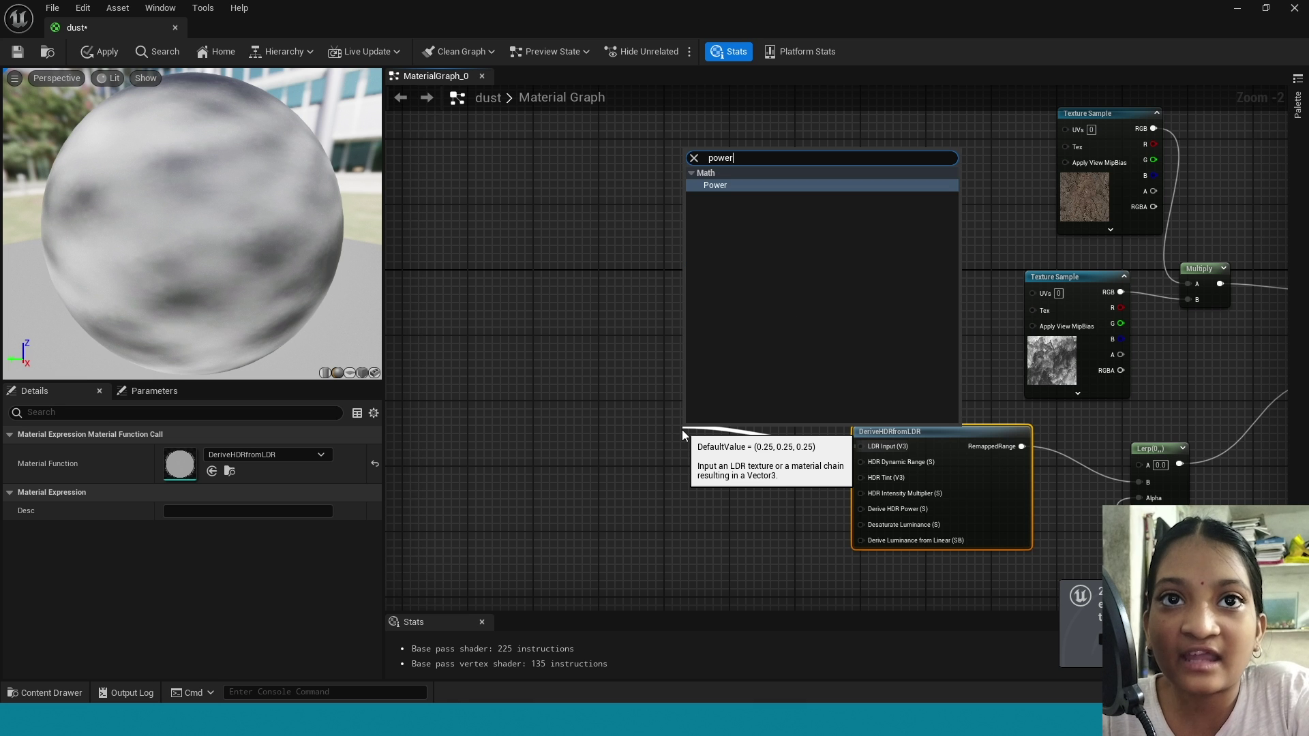
key("Return")
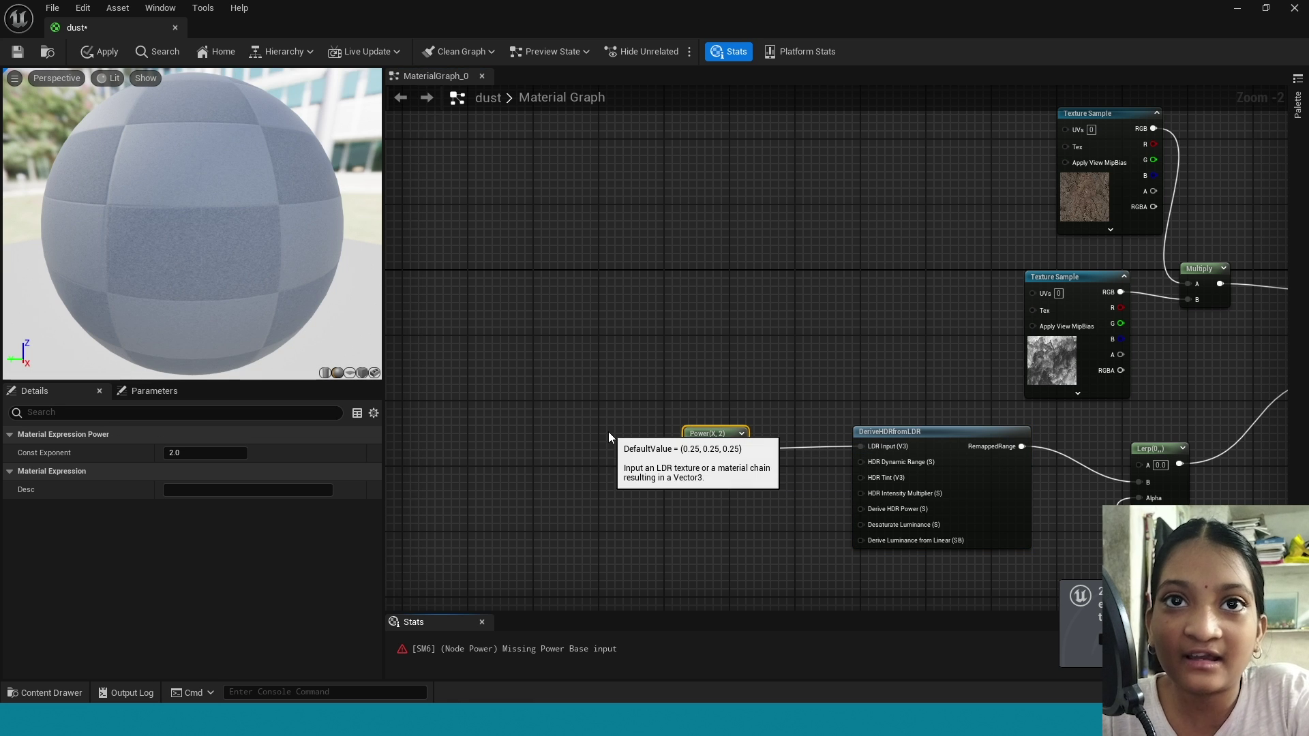
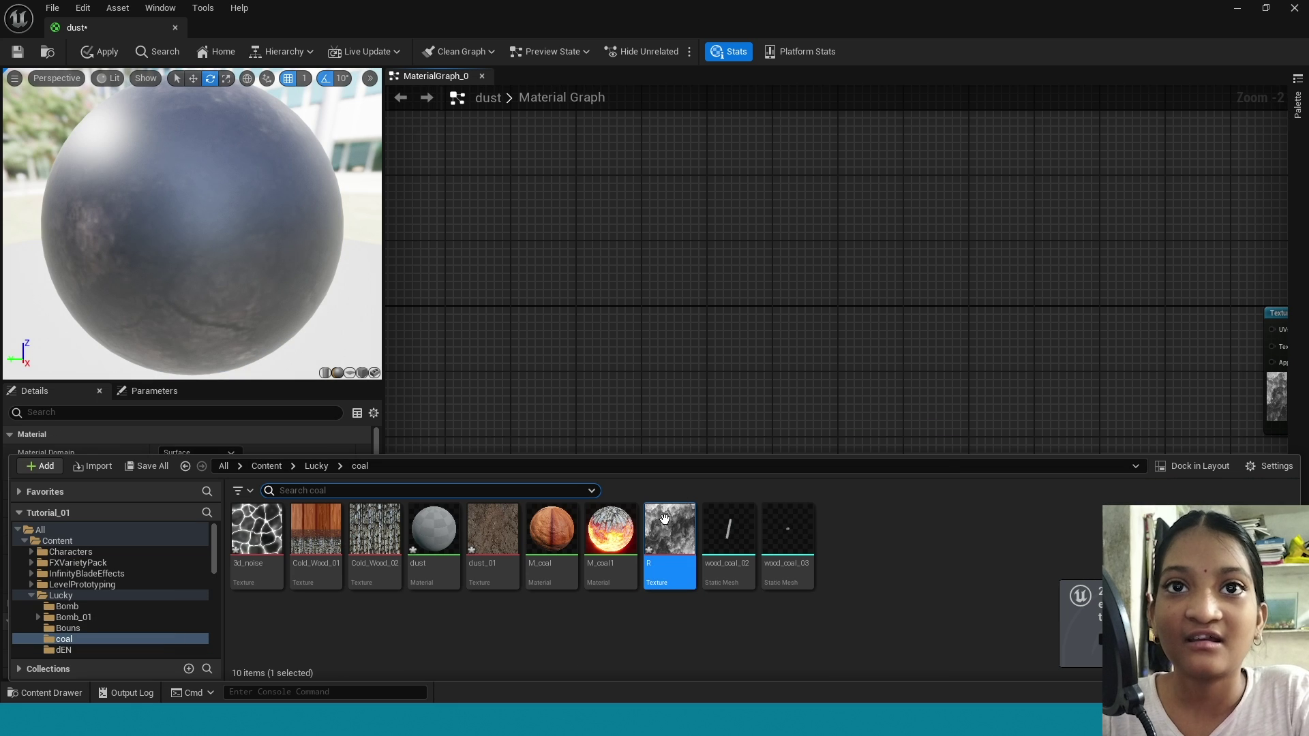
Add an R texture sample feeding input A of the Power's Multiply, and drive the UVs of both its texture samples with a new Panner
left_click_drag(665, 520, 719, 368)
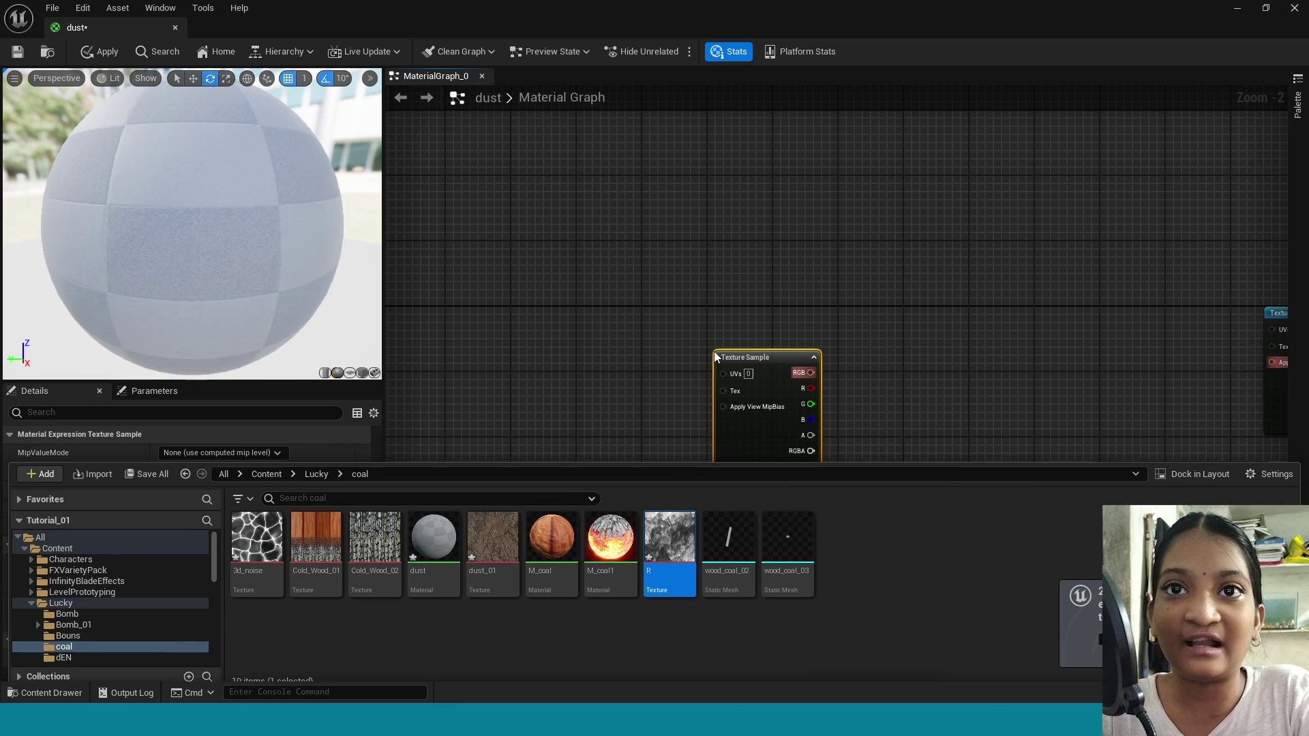
left_click_drag(782, 399, 849, 488)
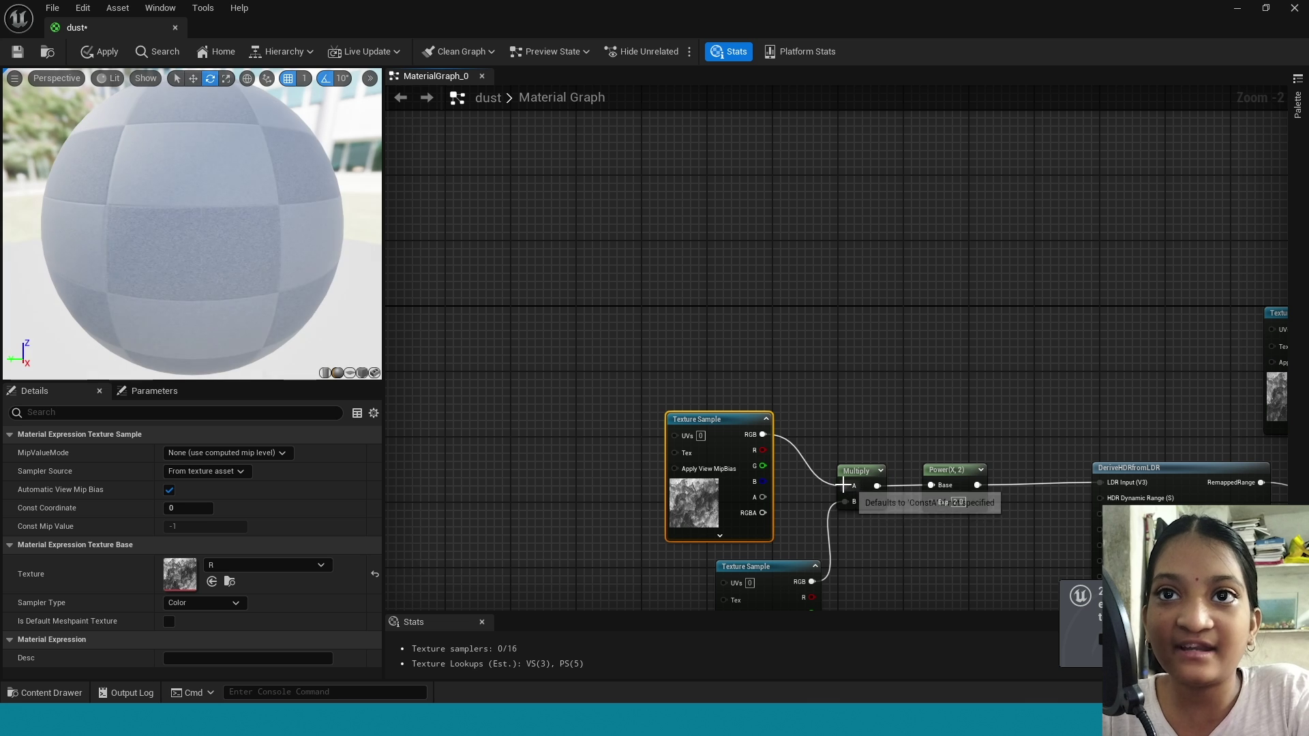
right_click_drag(538, 517, 791, 481)
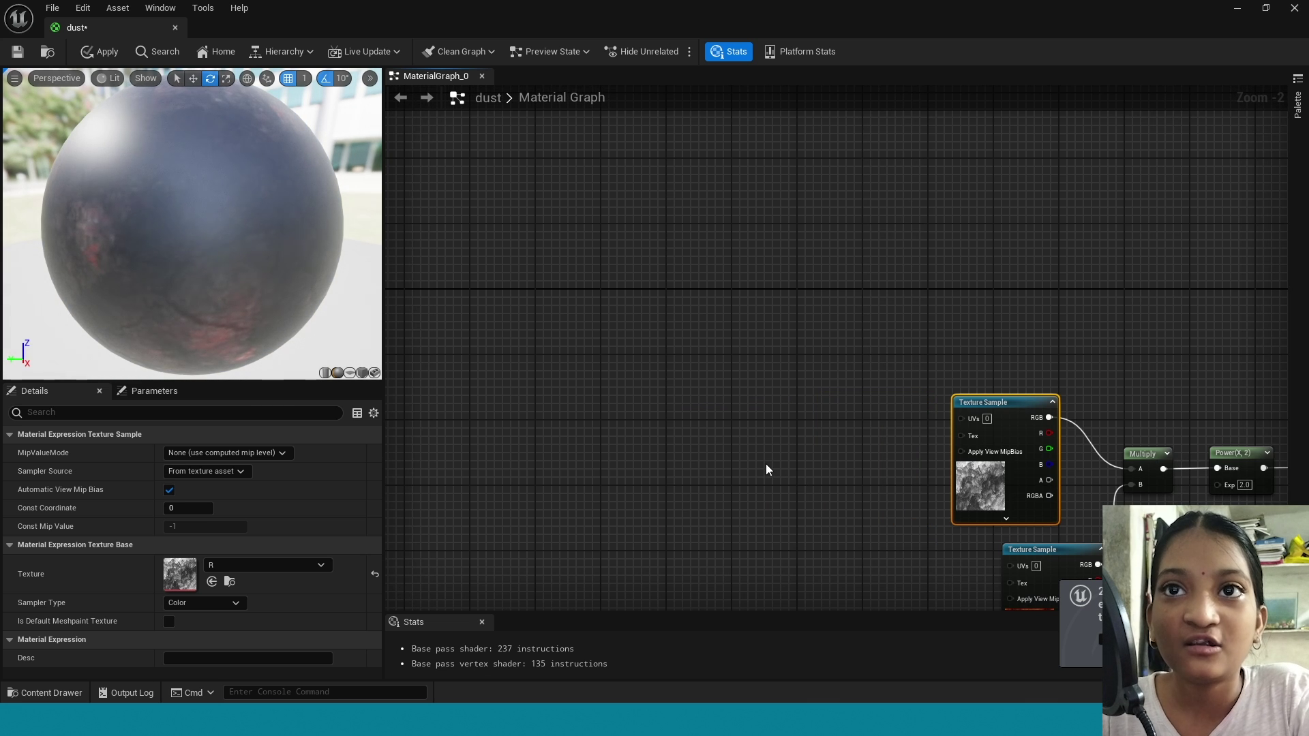
left_click(767, 470)
left_click_drag(862, 486, 964, 420)
left_click(857, 489)
right_click_drag(906, 542, 837, 383)
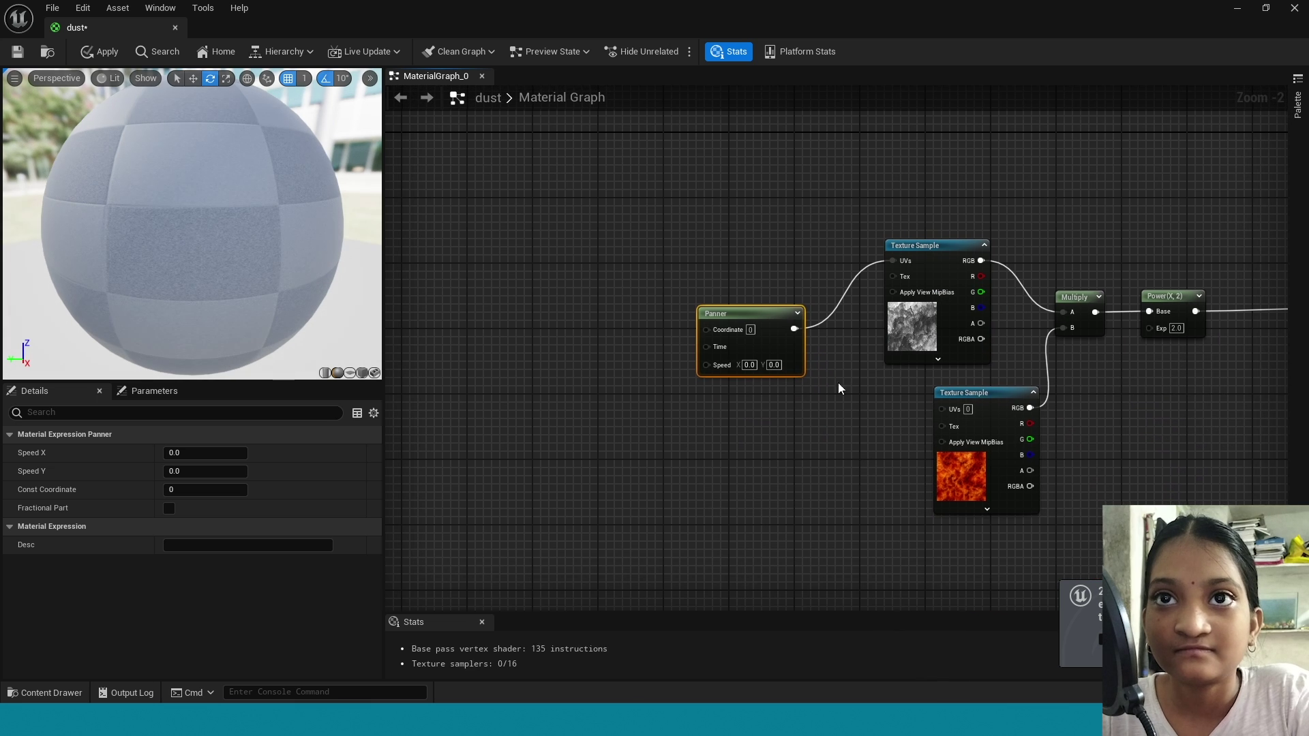
left_click_drag(794, 328, 943, 408)
Add a TextureCoordinate node feeding the Panner's Coordinate input and place it beside the Panner
right_click_drag(837, 453, 1042, 504)
left_click_drag(912, 382, 777, 392)
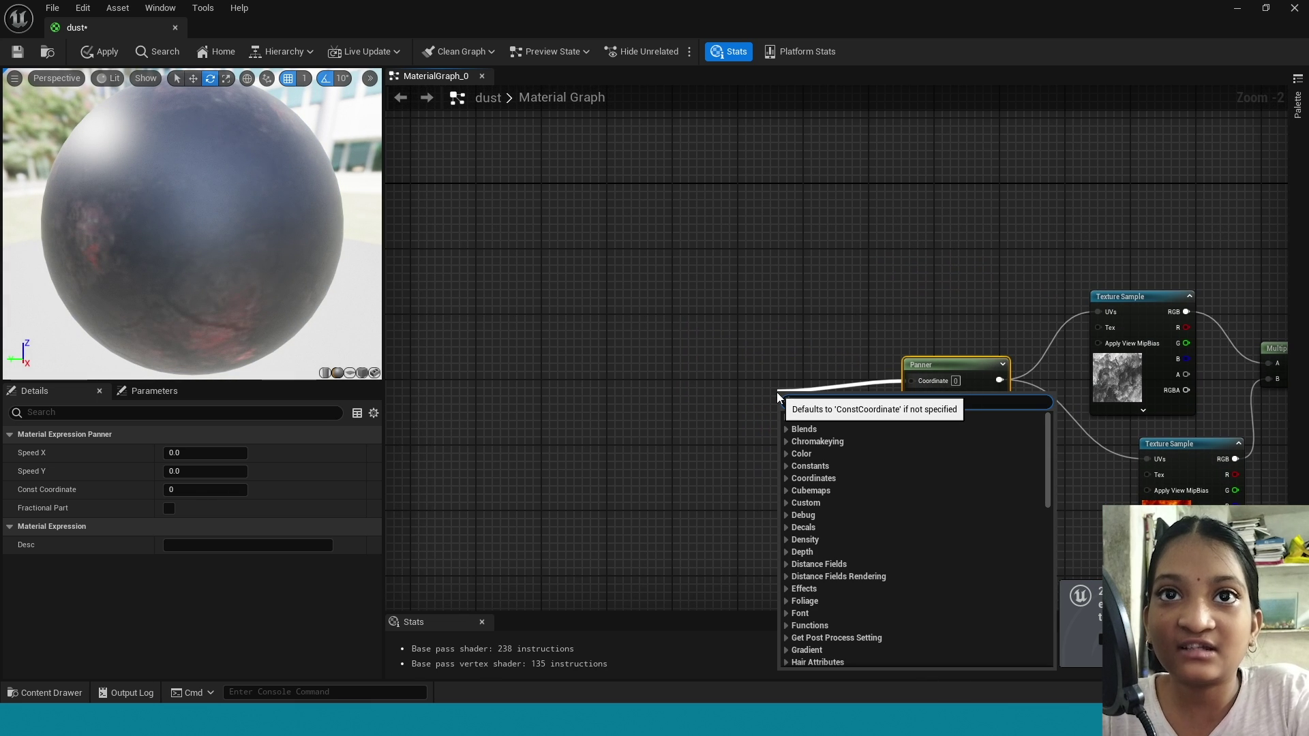
type("r")
key("BackSpace")
type("tex")
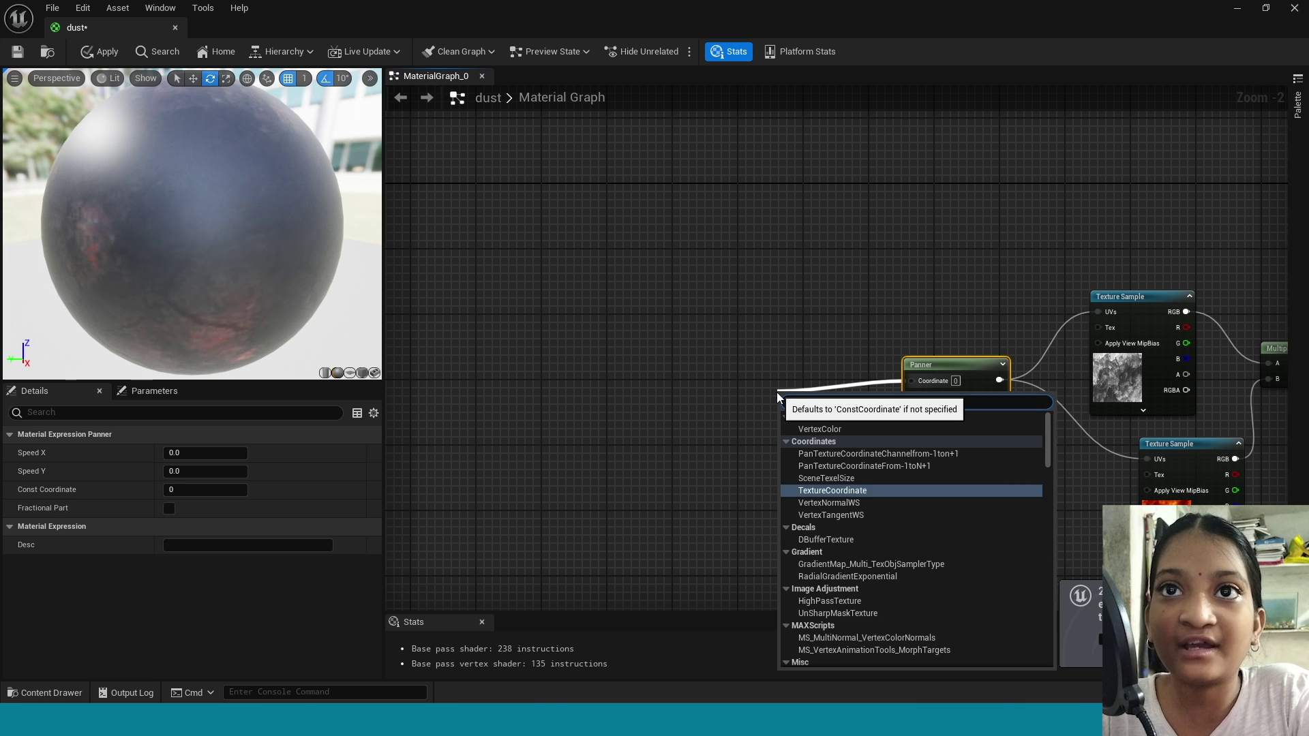
key("Return")
left_click_drag(827, 405, 810, 391)
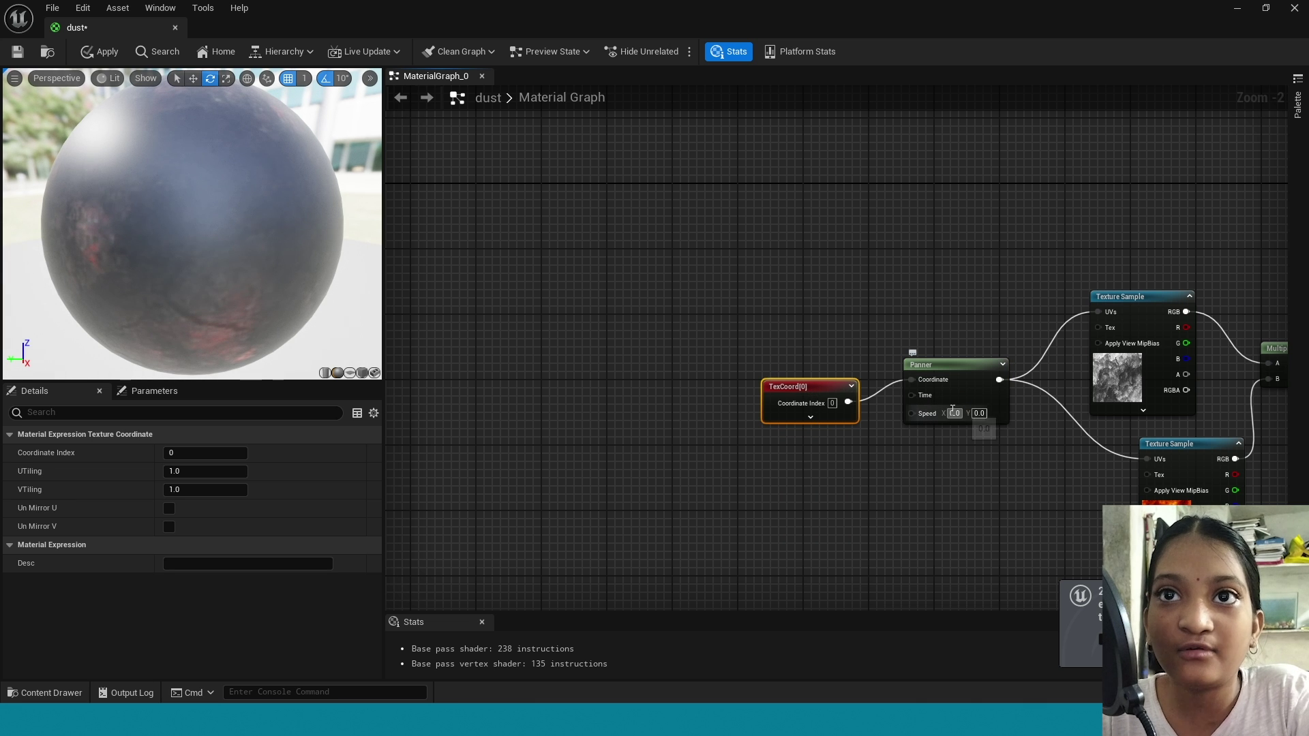
Set the Panner's Speed X and Speed Y to 0.02
key("Tab")
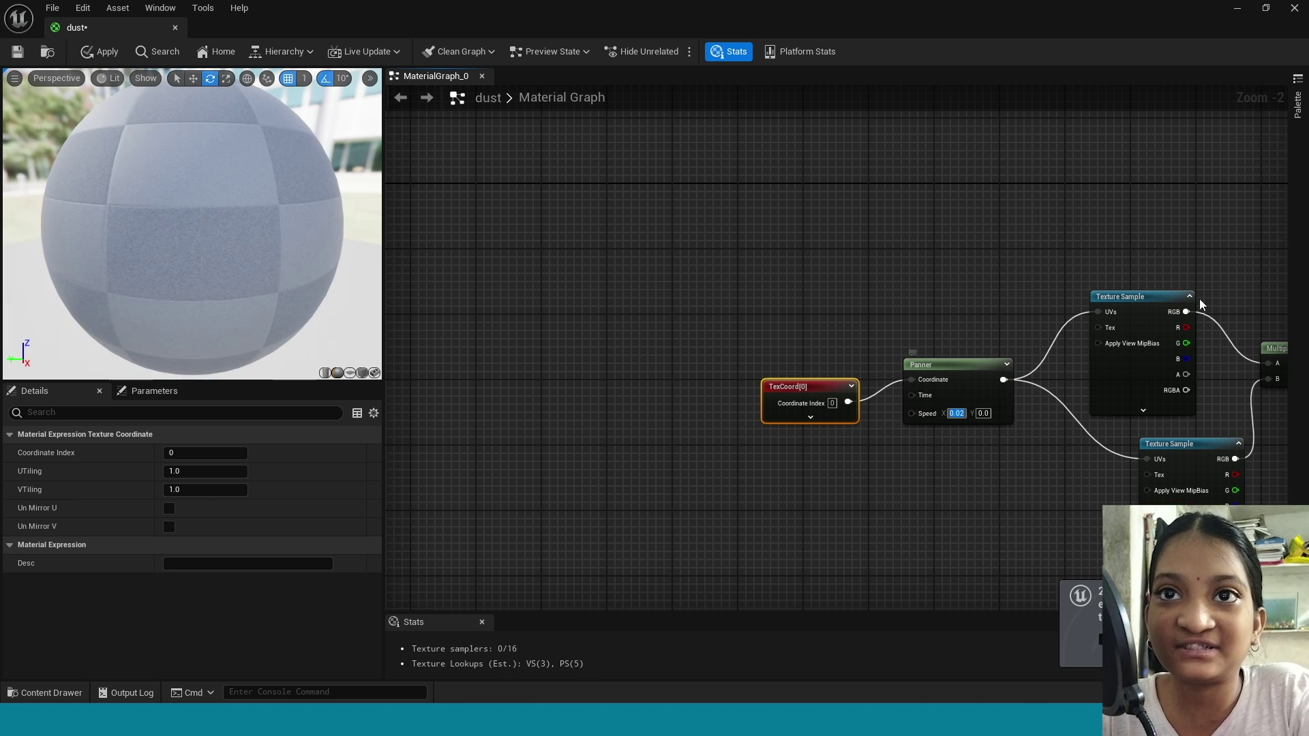
type(".0.02")
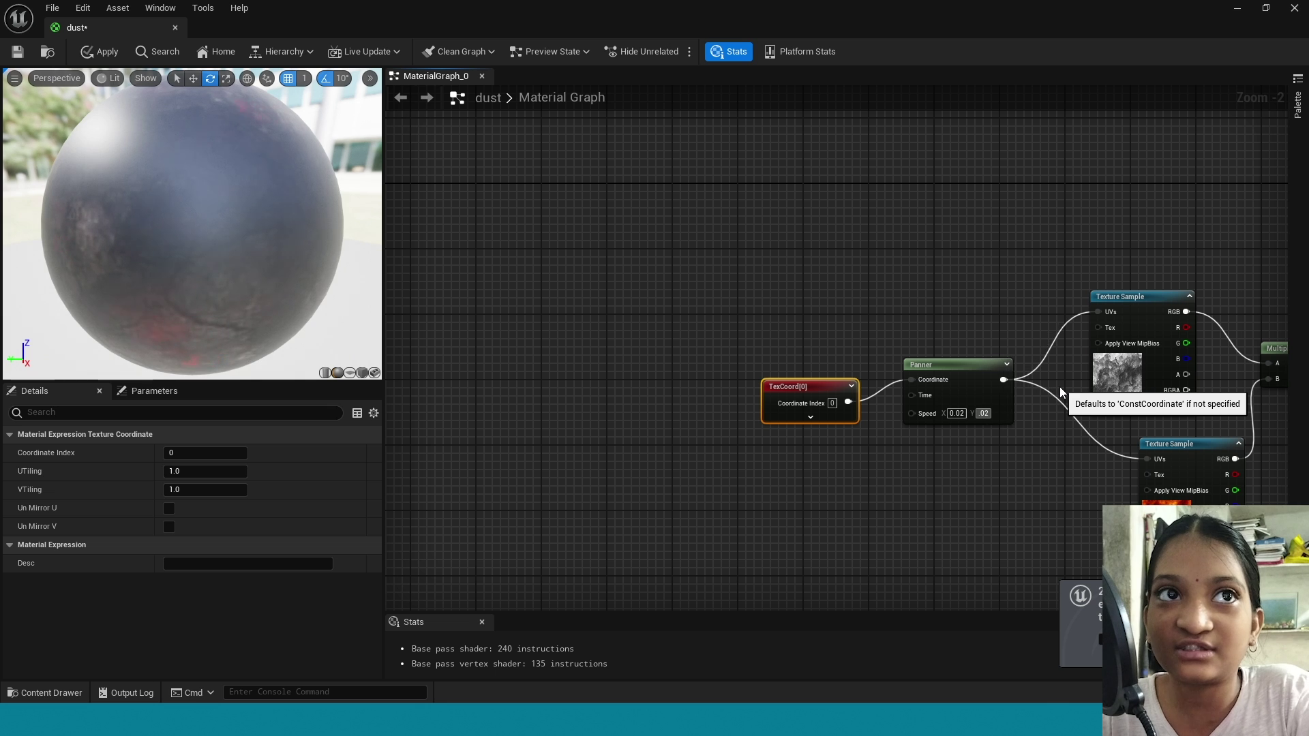
key("Return")
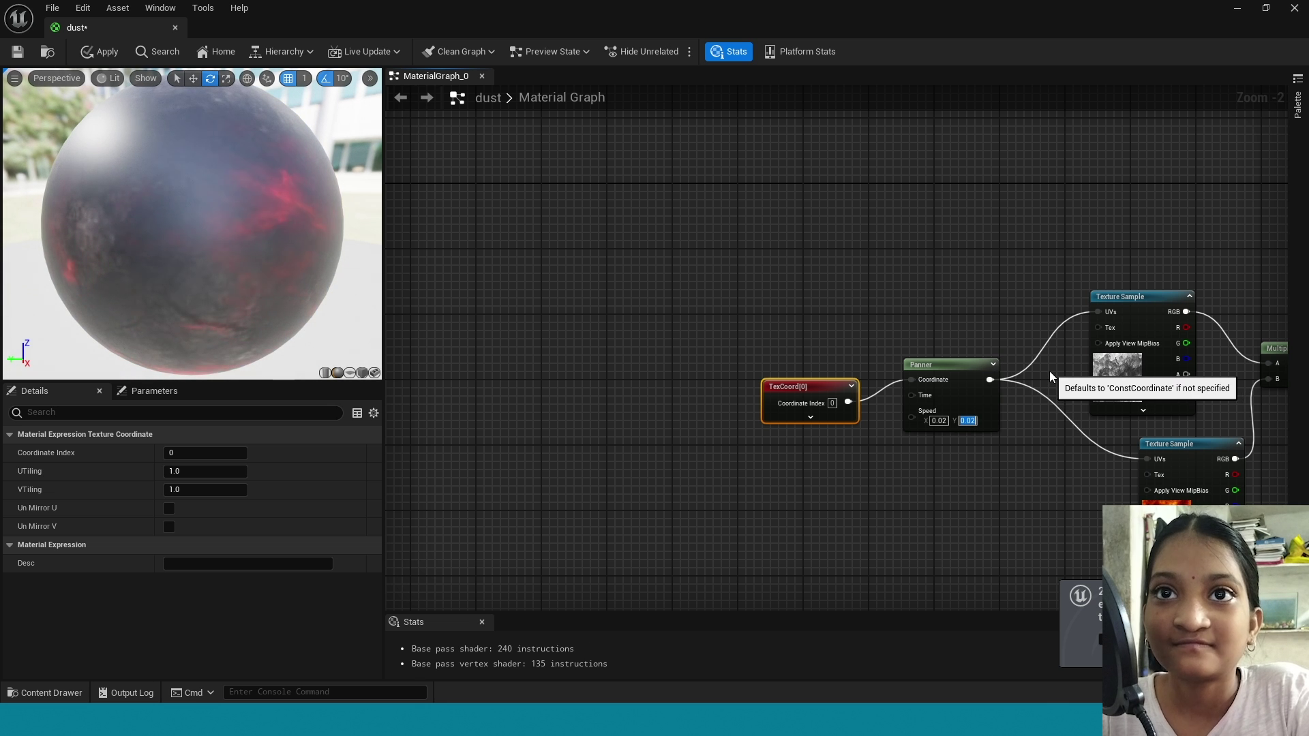
Set the exponent of the Power node feeding DeriveHDRfromLDR to 1.5
right_click_drag(1050, 376, 864, 415)
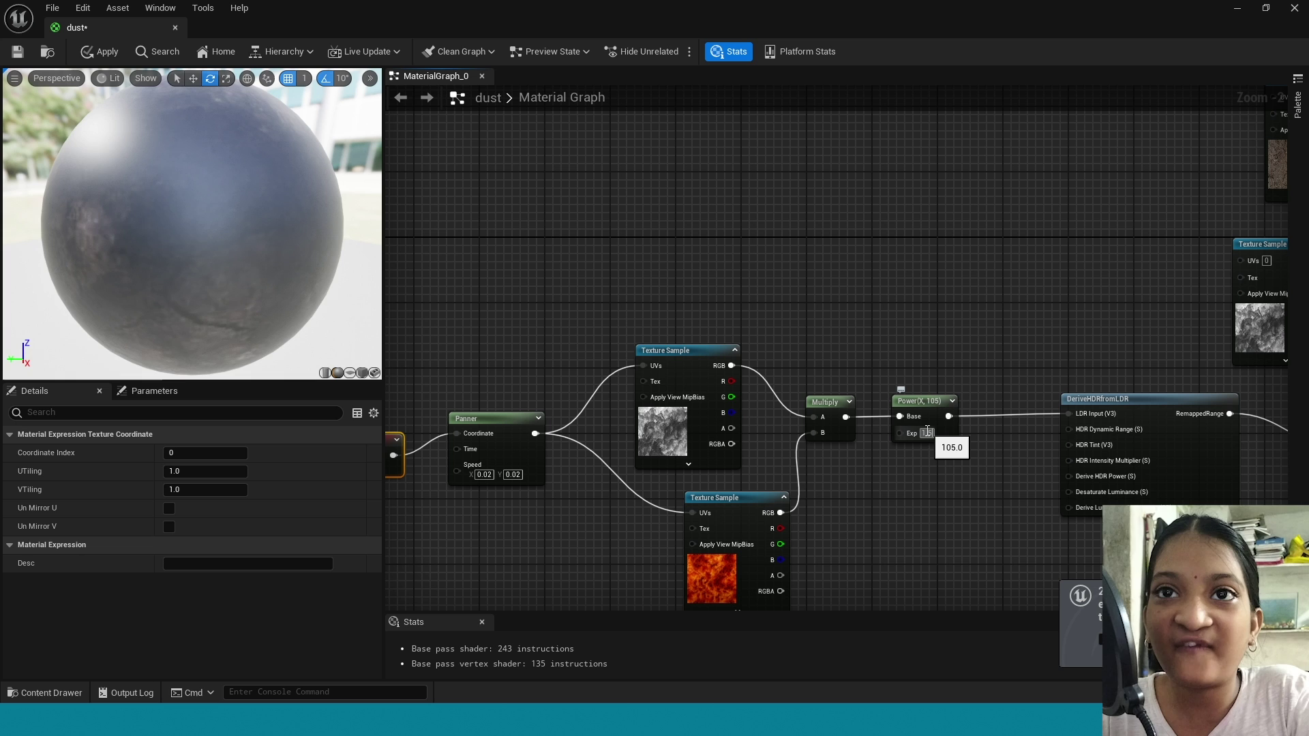
type("1.5")
key("Return")
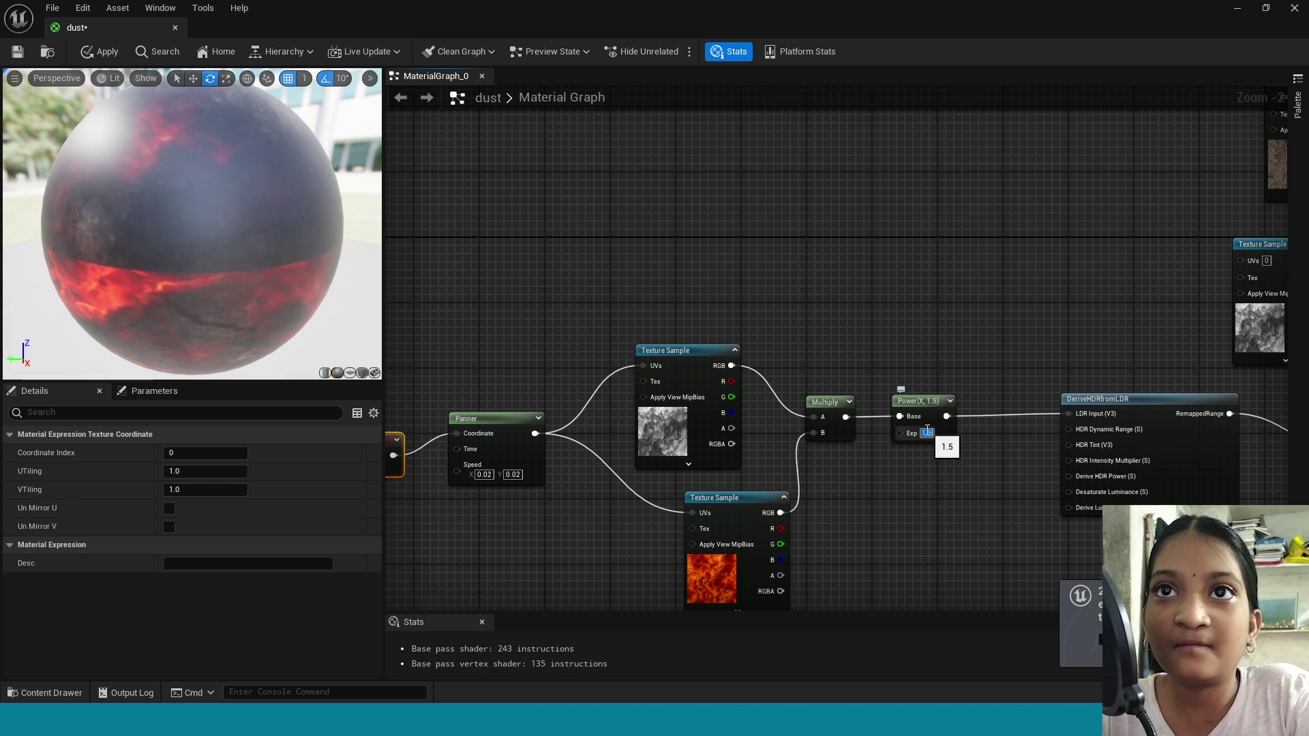
Add a Constant3Vector node, colour it orange (0.78, 0.176301, 0.0), and connect its output to HDR Tint
left_click(968, 352)
left_click(981, 339)
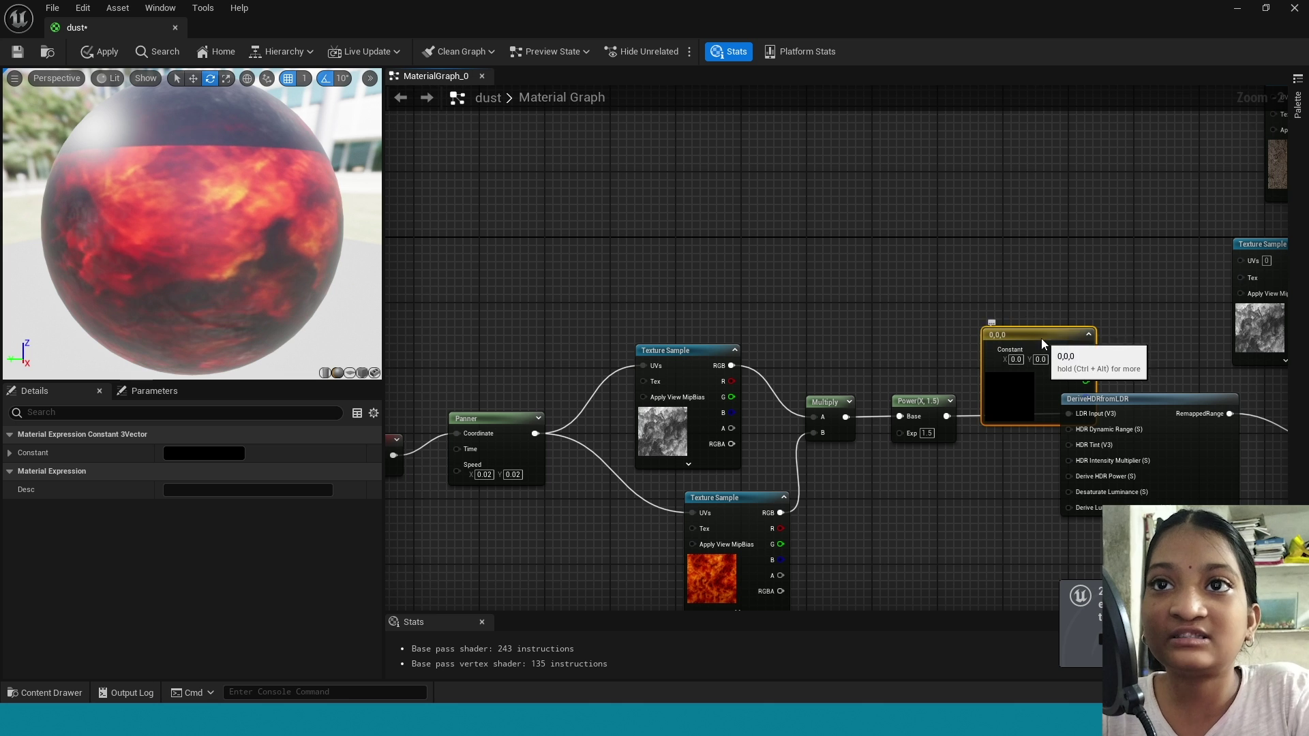
left_click_drag(1041, 339, 1007, 289)
double_click(983, 341)
left_click(1219, 475)
left_click(1005, 472)
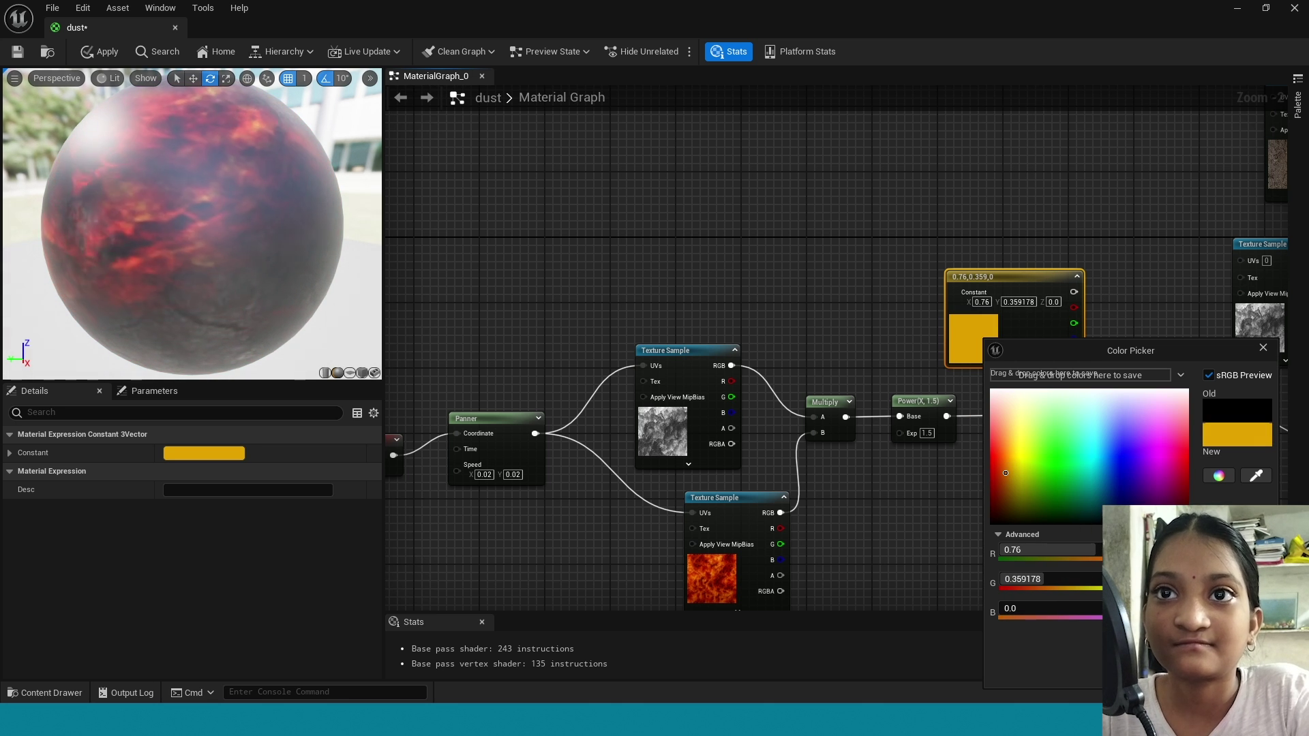
mouse_move(1005, 471)
left_mouse_down()
mouse_move(1006, 484)
mouse_move(1004, 457)
mouse_move(998, 472)
left_mouse_up()
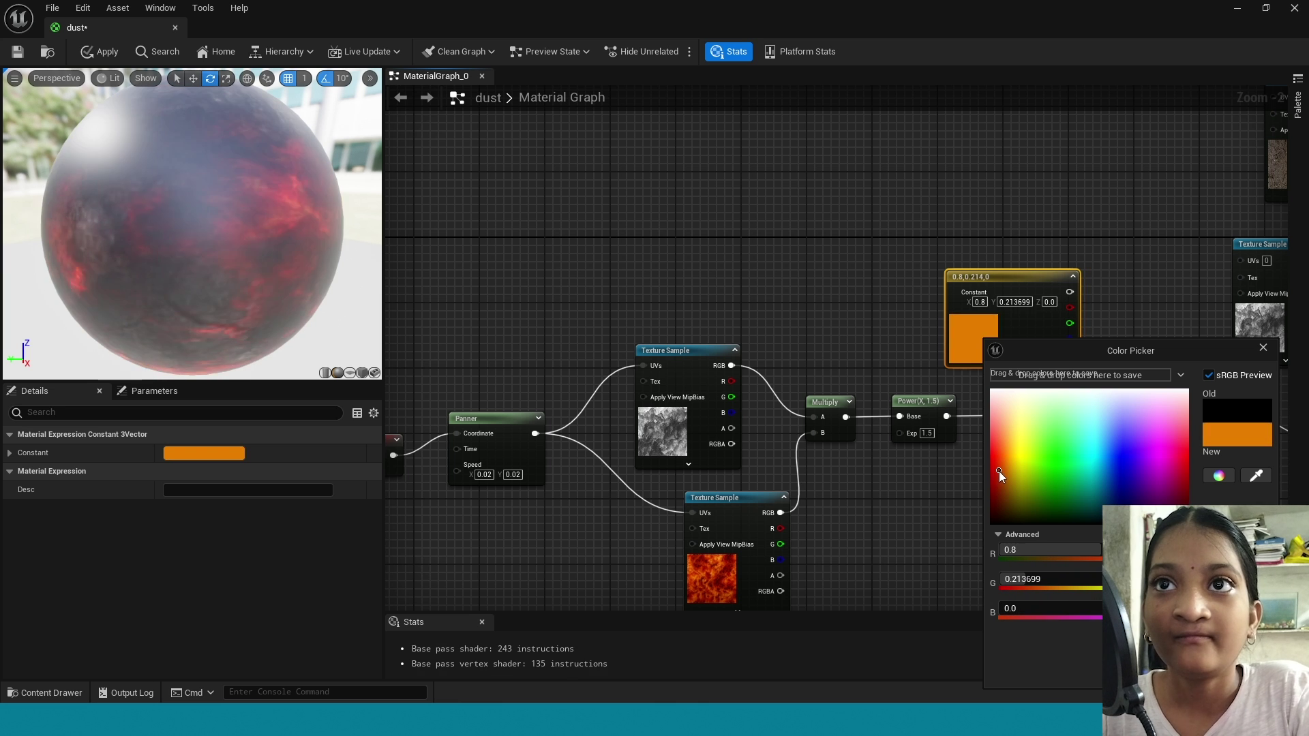
left_click(1185, 672)
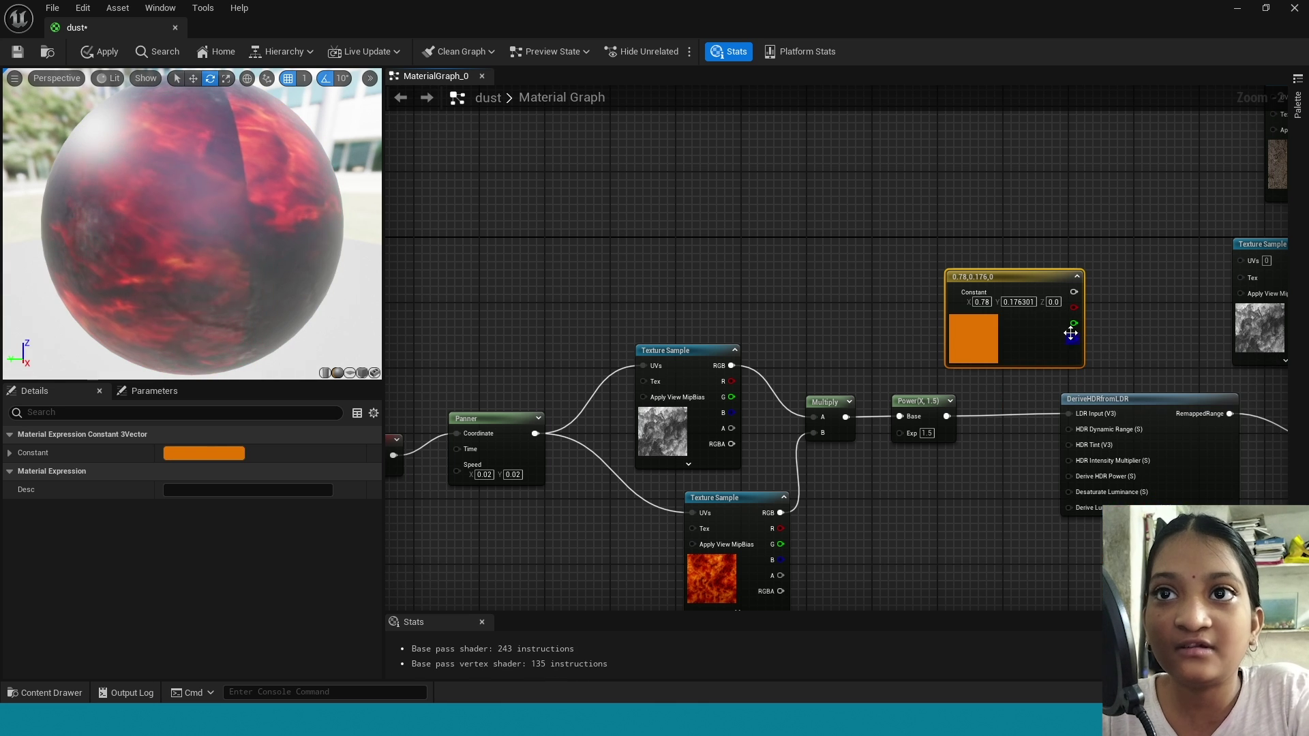
left_click_drag(1074, 292, 1068, 445)
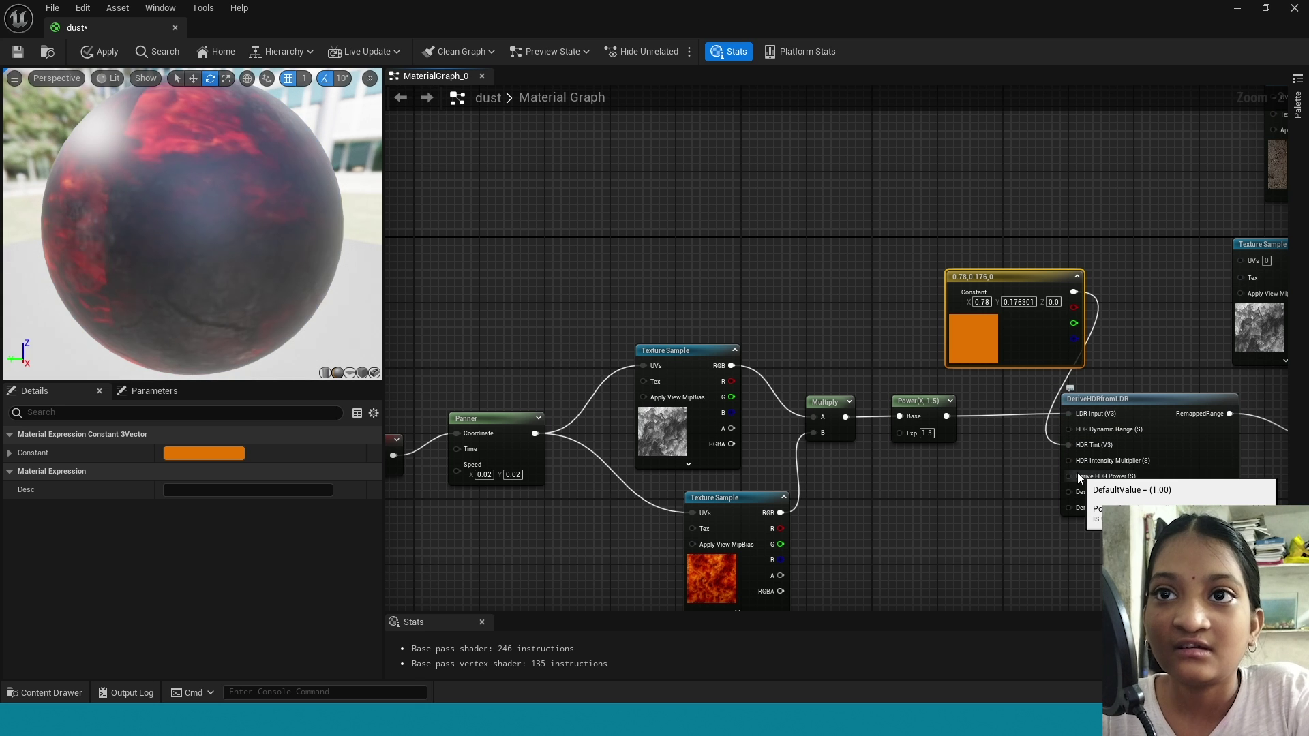
Feed Derive HDR Power from a new Constant of 0.03 and move the T_Noise01 texture sample below the DeriveHDRfromLDR node
key("1")
left_click(1001, 491)
left_click_drag(1026, 503, 1069, 478)
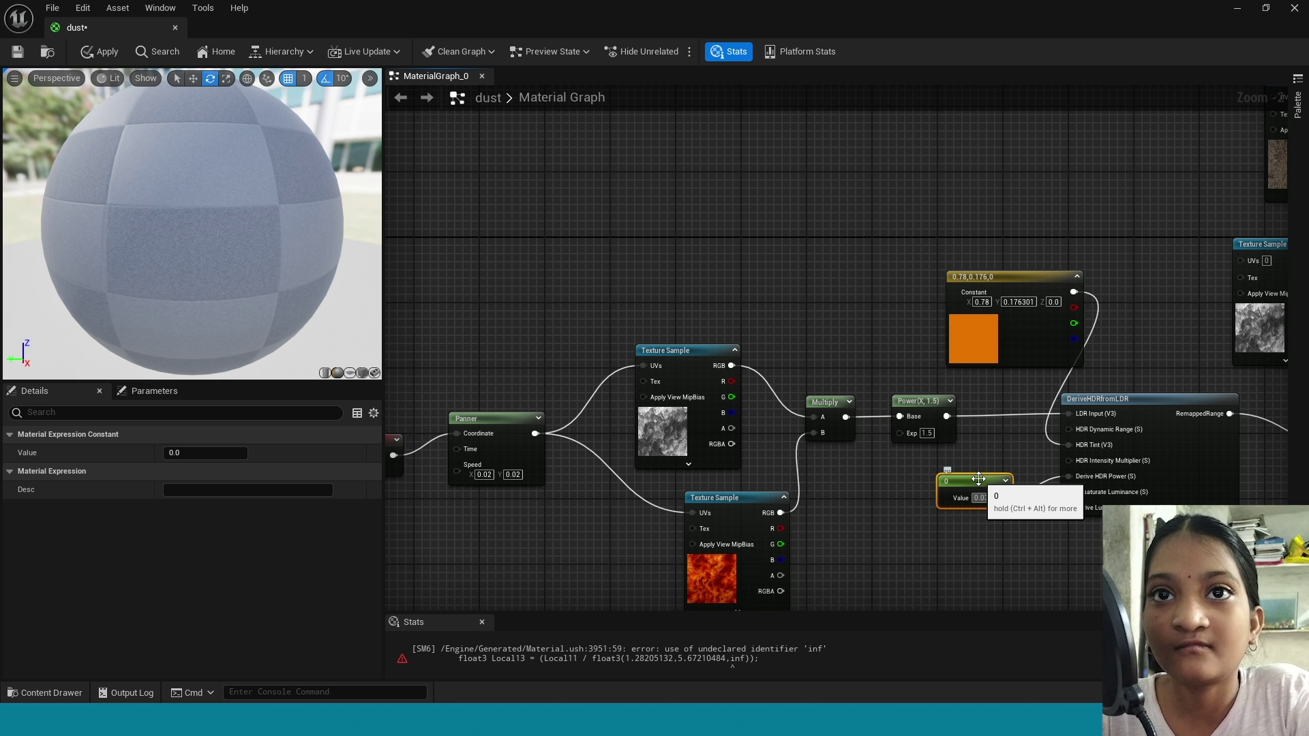
right_click_drag(979, 478, 578, 421)
left_click_drag(864, 453, 682, 434)
right_click_drag(795, 429, 757, 487)
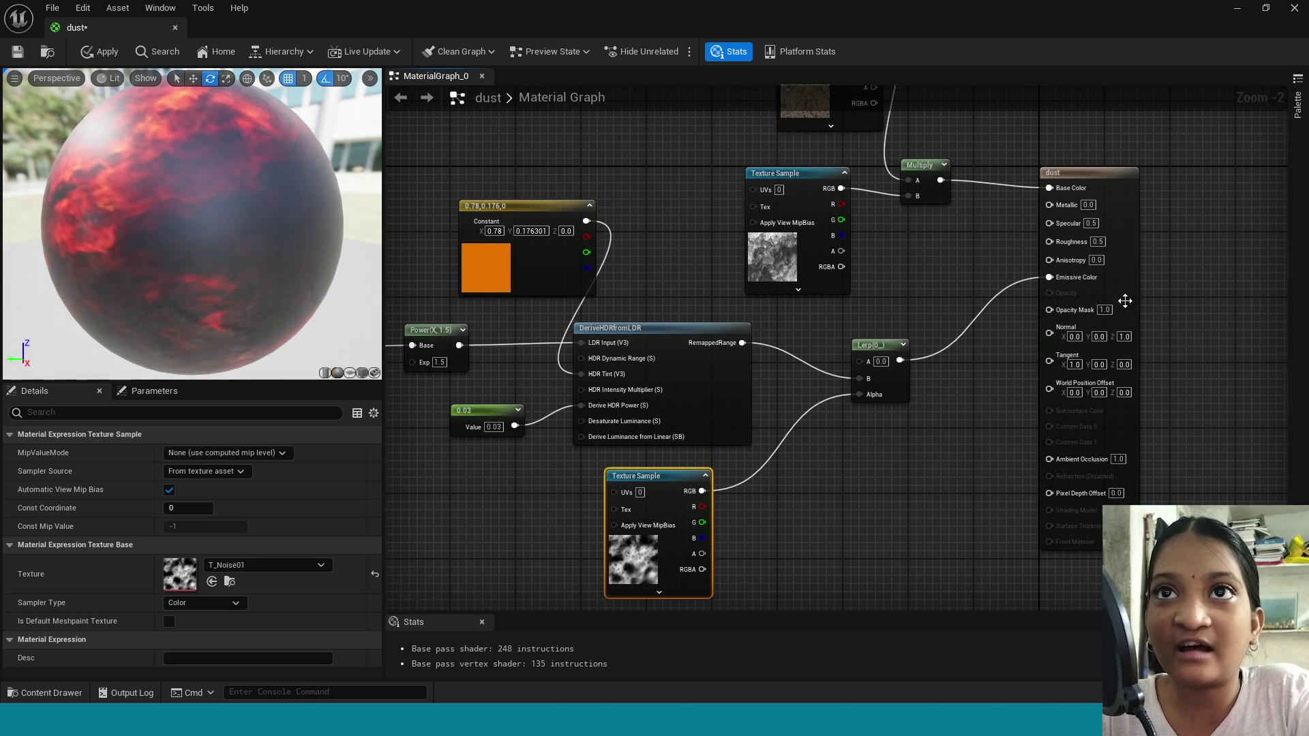
Add a second, unconnected Power node in the empty area between the Lerp and the material output node
left_click(1125, 301)
scroll(967, 481, "up", 1)
right_click(966, 482)
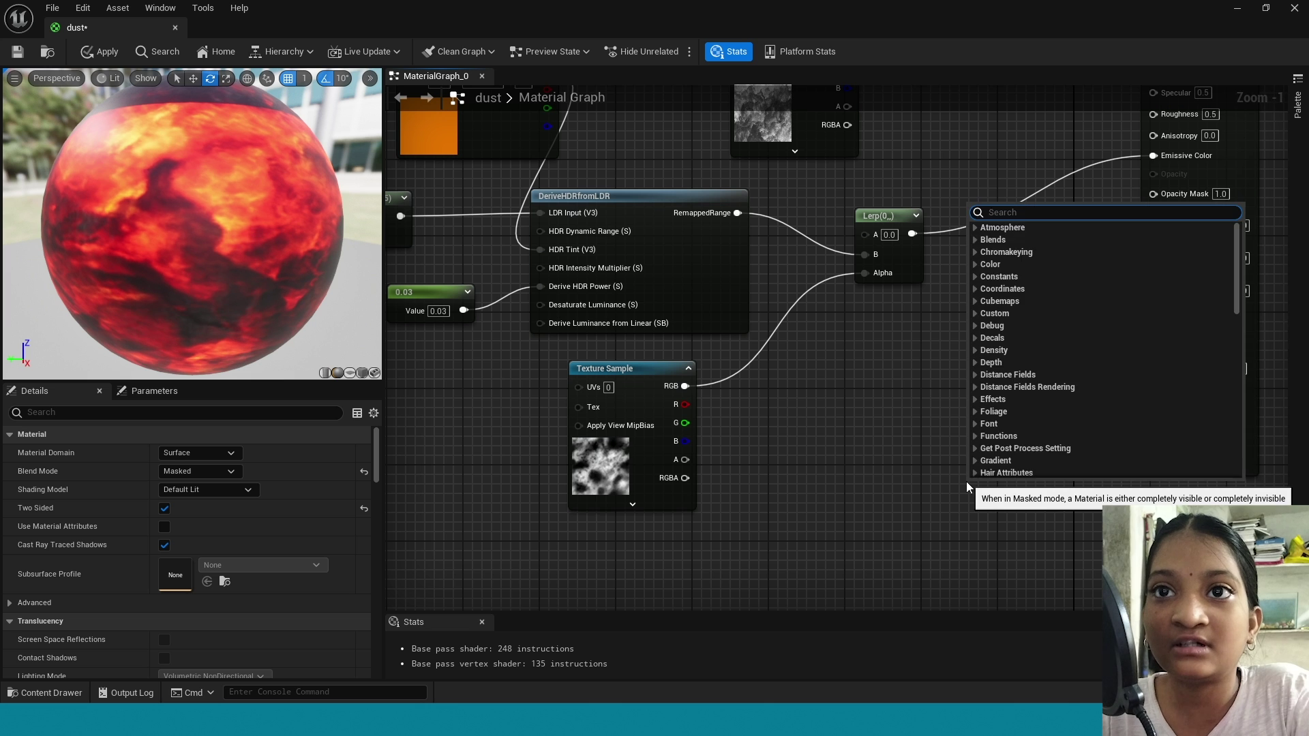
type("power")
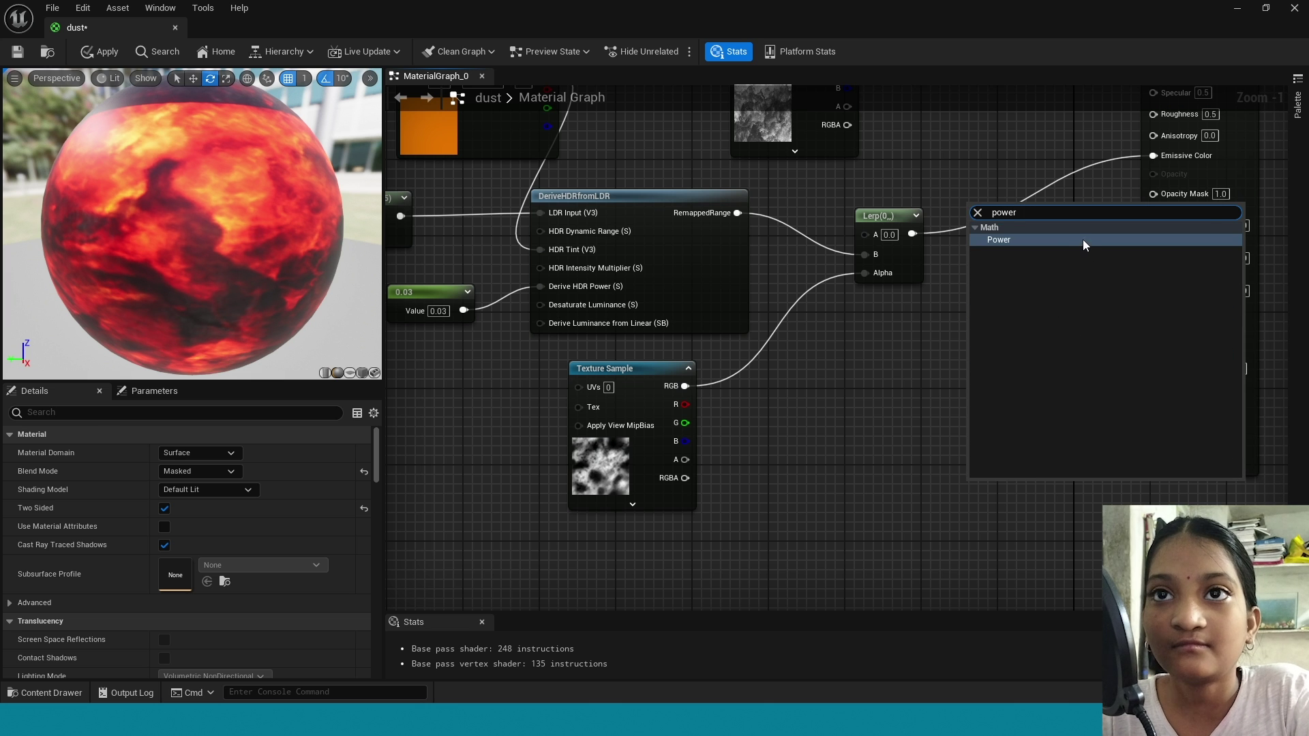
left_click(1083, 240)
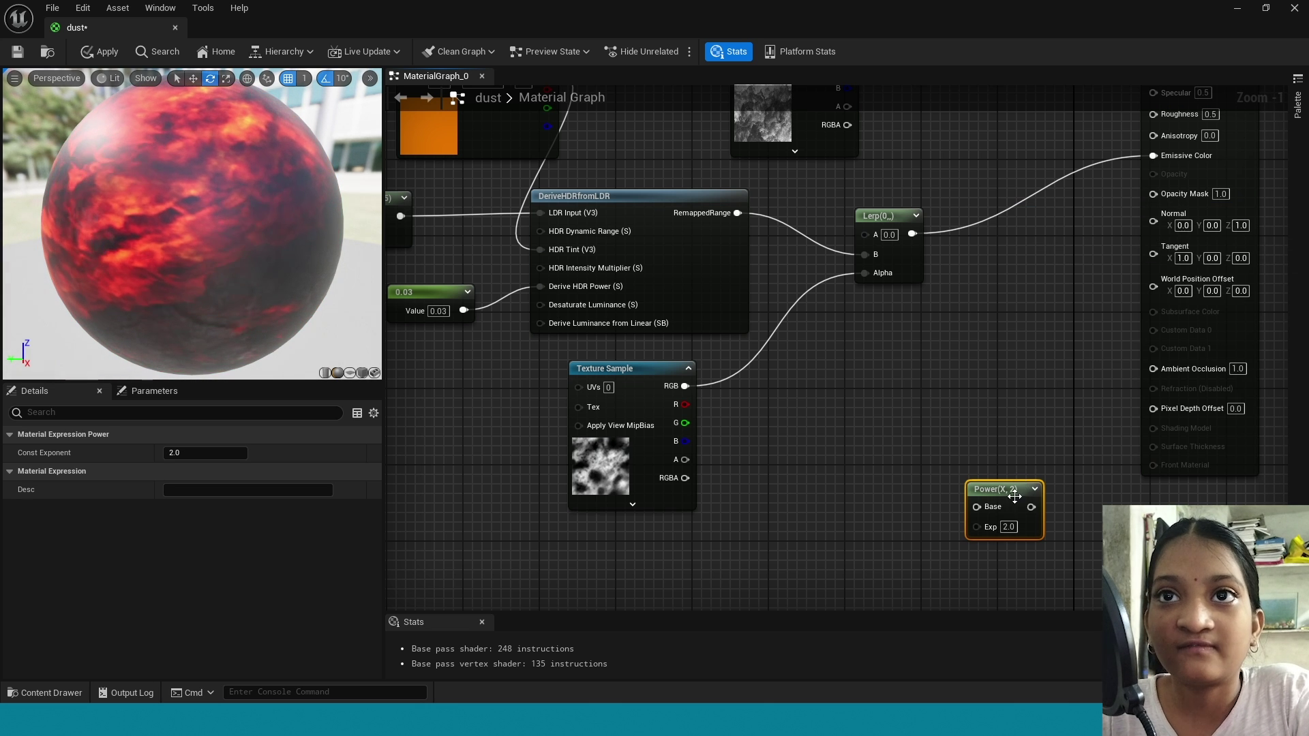
Move the new Power node up and add a TextureSample node with the R texture feeding its Base input
left_click_drag(1014, 497, 934, 414)
type("te")
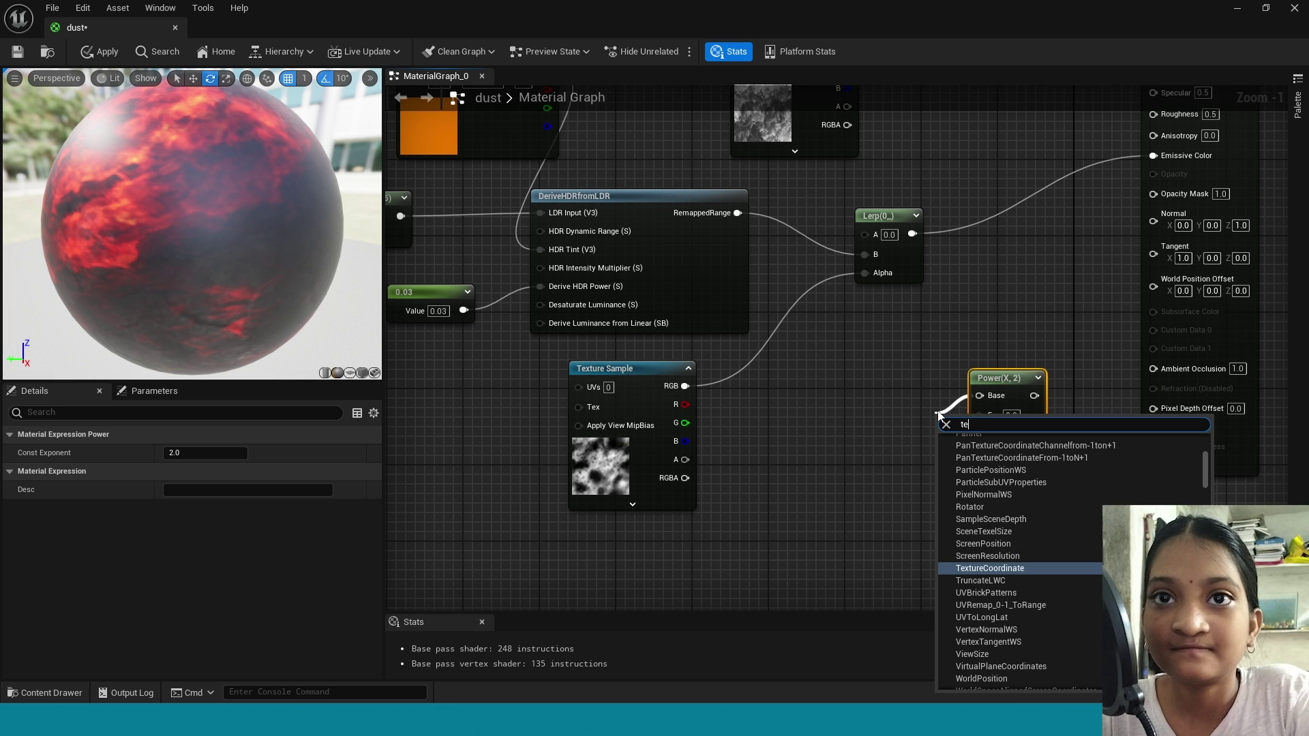
type("xture")
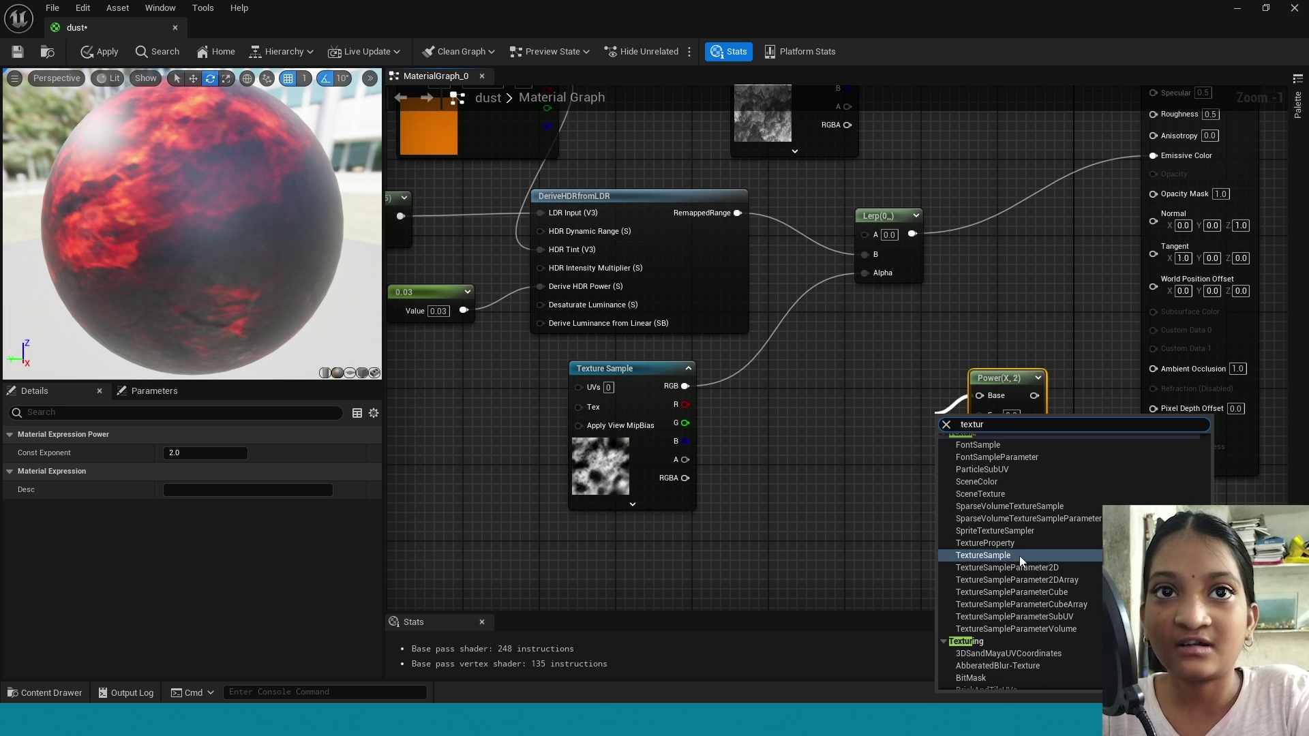
left_click(1020, 555)
left_click_drag(1014, 541, 885, 517)
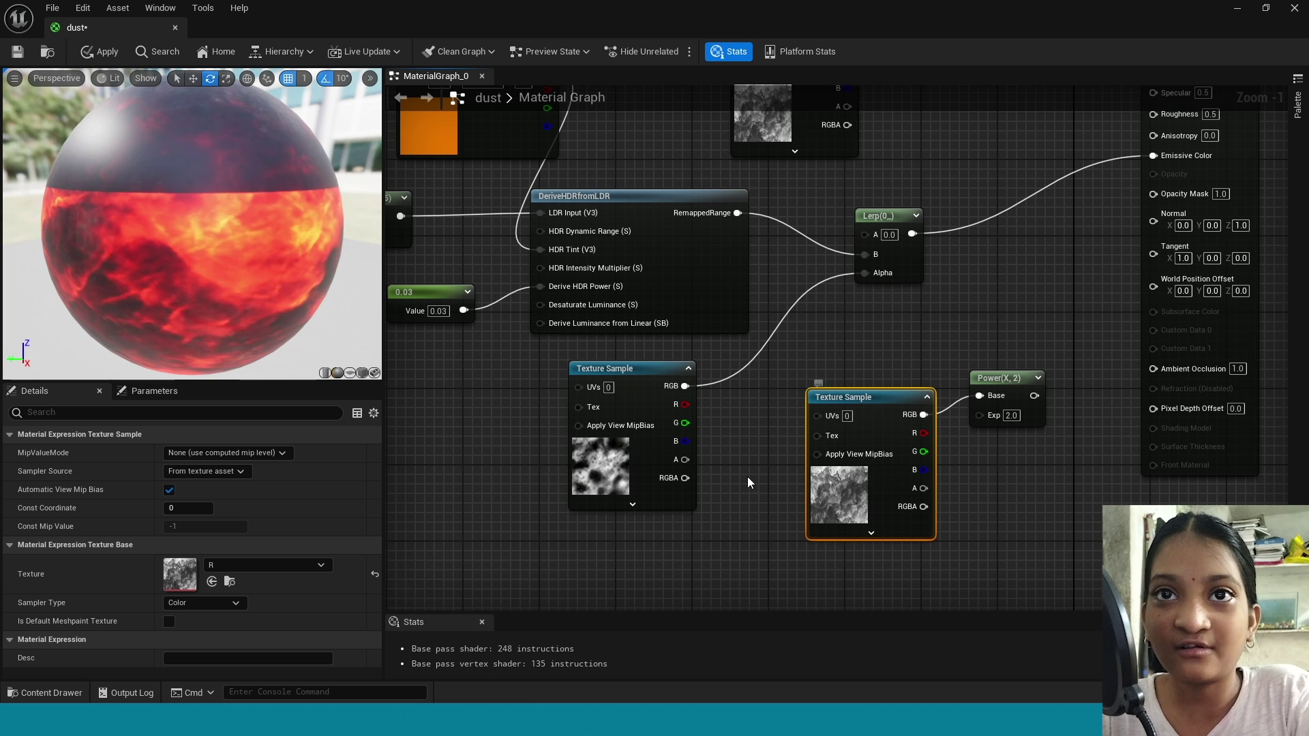
Replace the R texture sample at the new Power node's Base input with a copy of the T_Noise01 texture sample
left_click(647, 411)
key("ctrl+c")
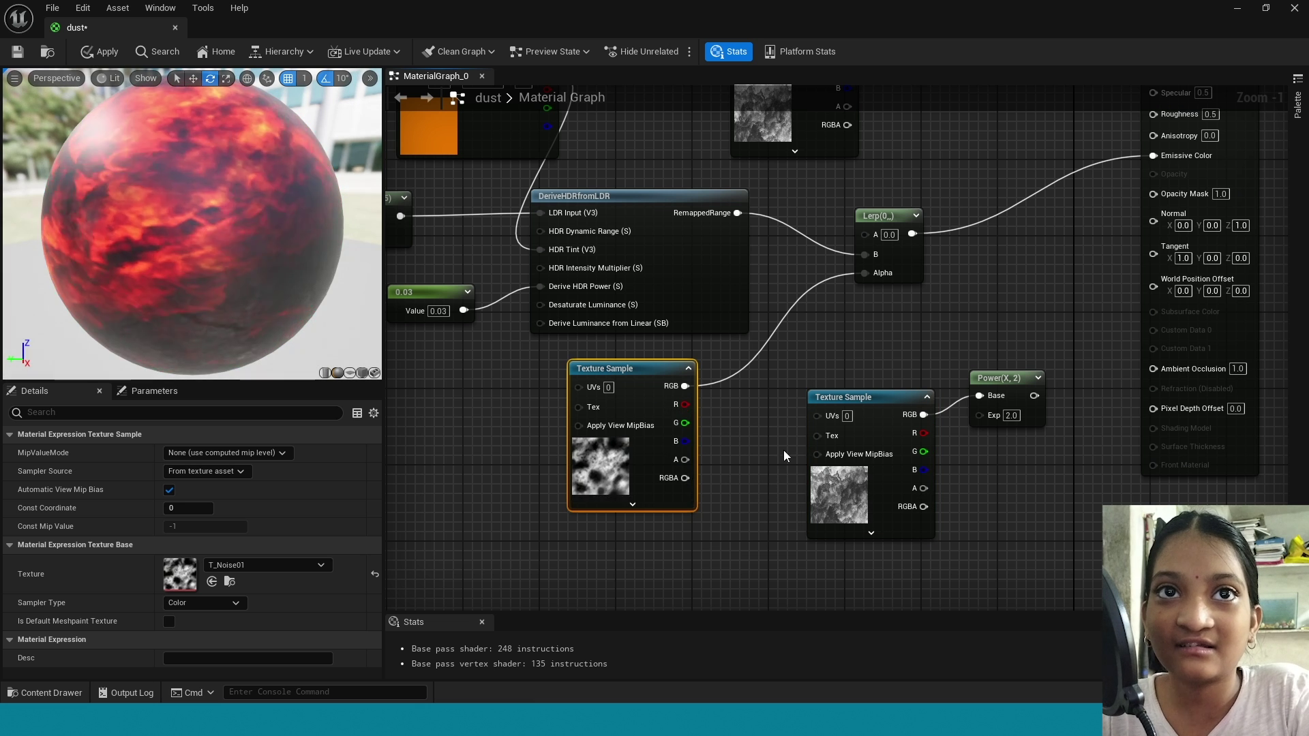
key("ctrl+v")
left_click(892, 403)
key("Delete")
left_click_drag(979, 396, 852, 400)
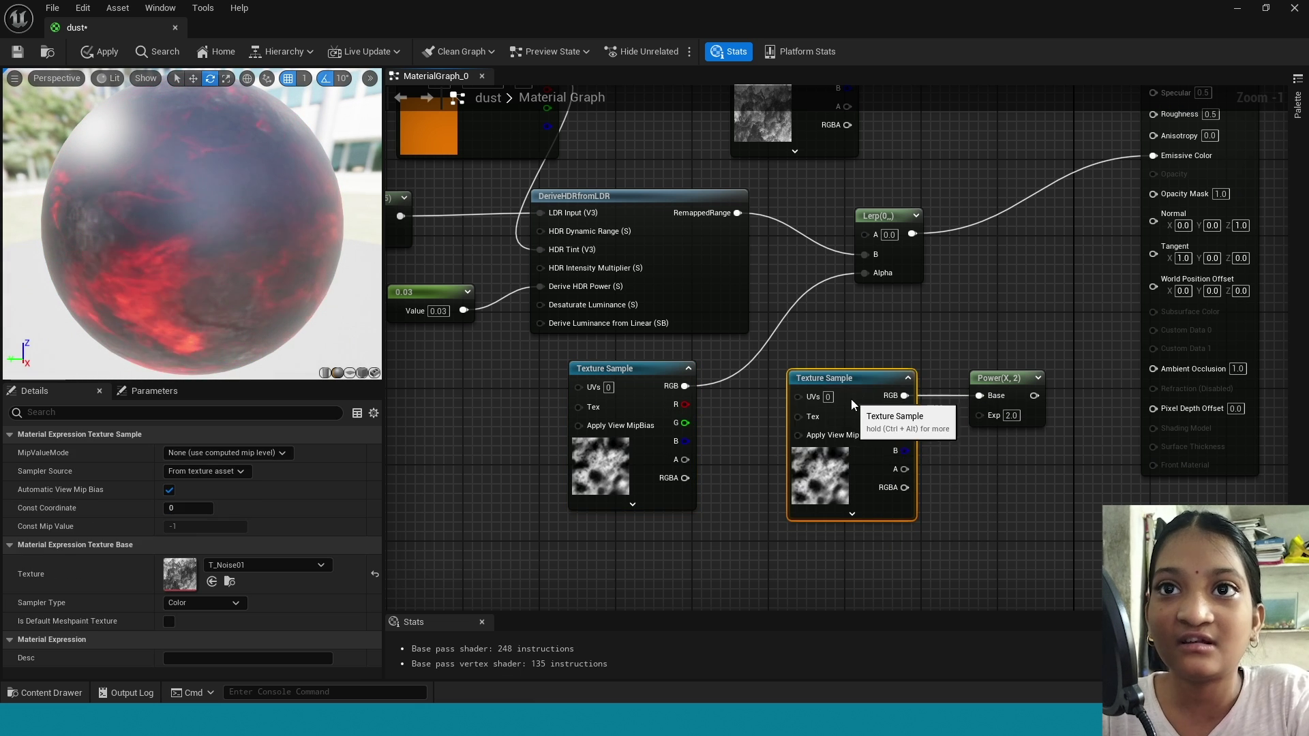
Add a DynamicParameter node below the new Power node
right_click(950, 489)
type("dy")
left_click(1057, 288)
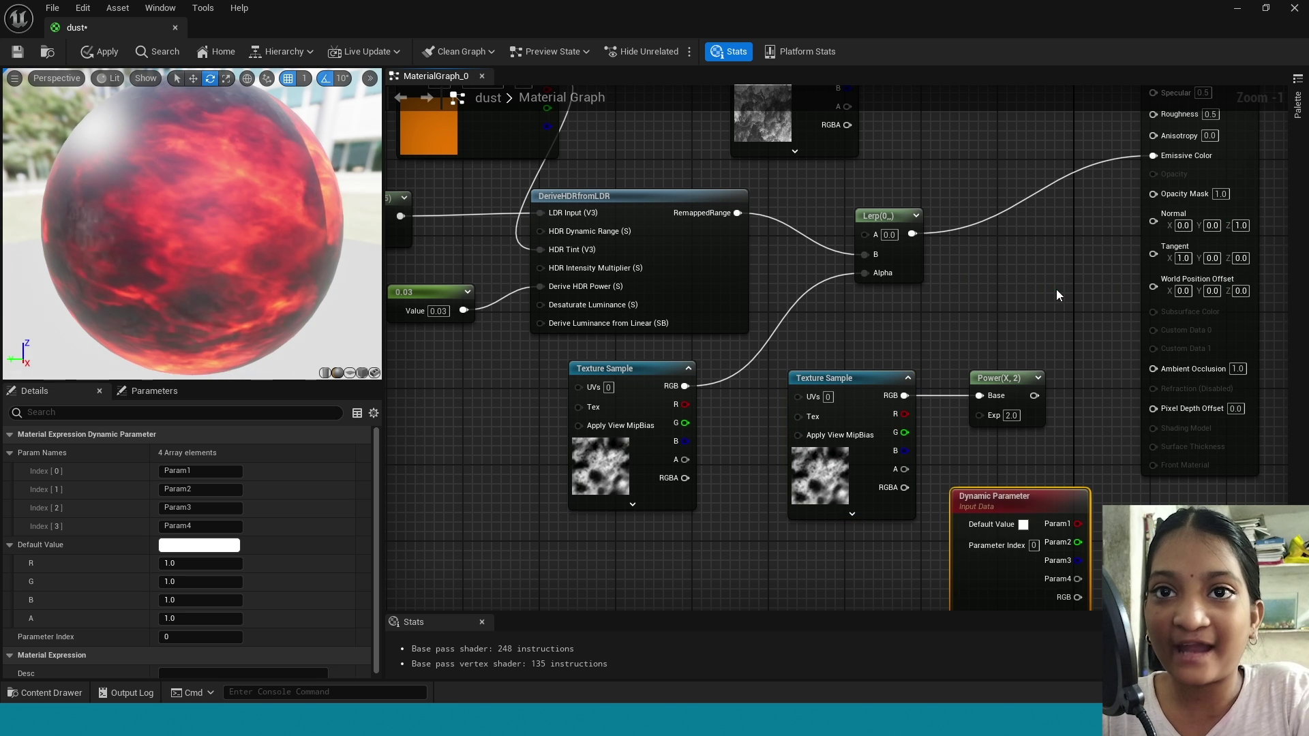
Connect the Dynamic Parameter's first output to the new Power node's Exp input and rename that parameter erode
left_click_drag(1086, 523, 978, 421)
right_click_drag(973, 504, 1007, 384)
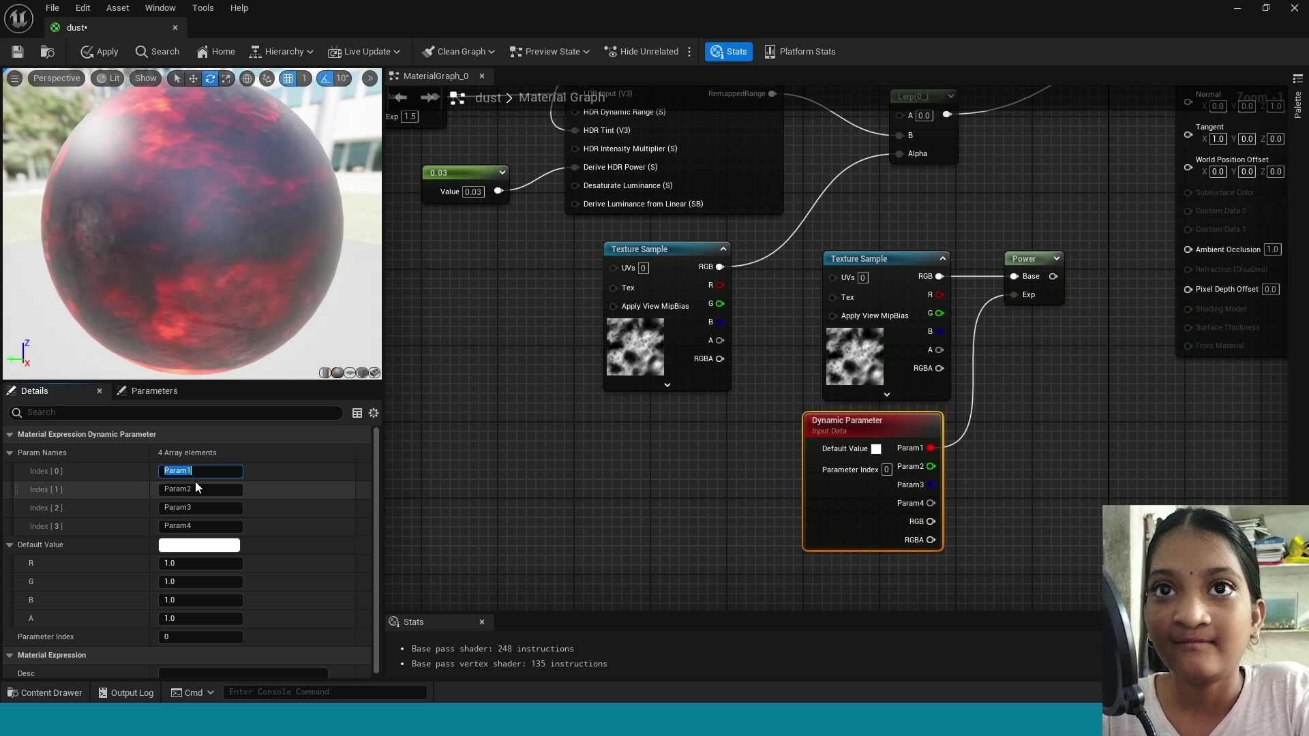
type("erode")
key("Return")
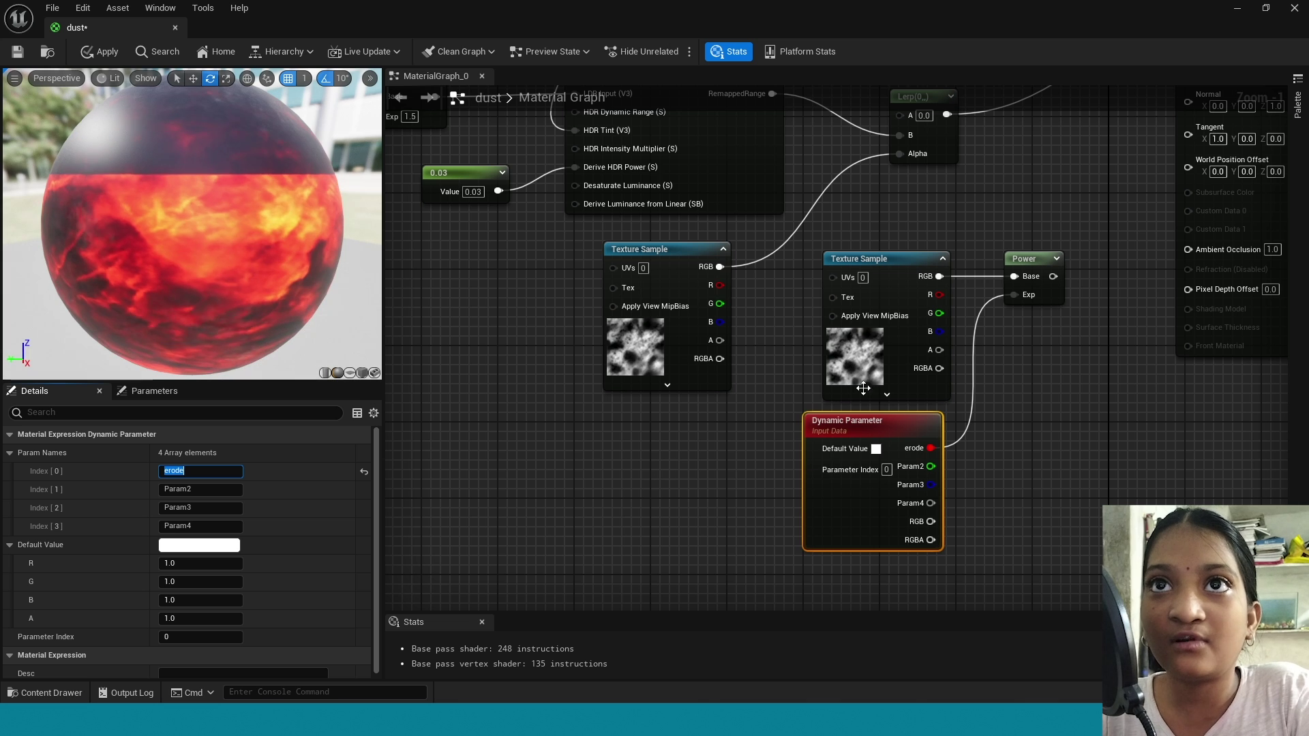
Connect the new Power node's output to Opacity Mask and add a TextureSample node feeding the Normal input
right_click_drag(1120, 352, 866, 476)
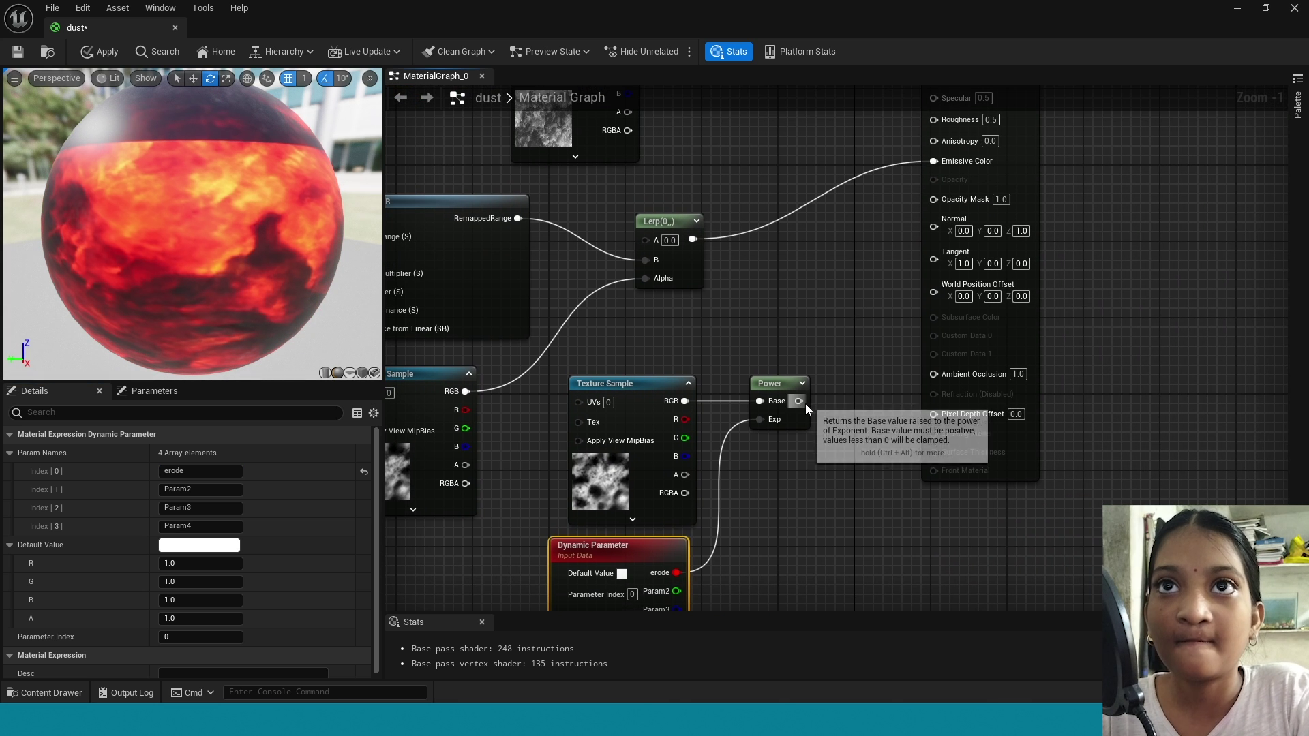
left_click_drag(801, 402, 906, 369)
left_click_drag(861, 464, 850, 442)
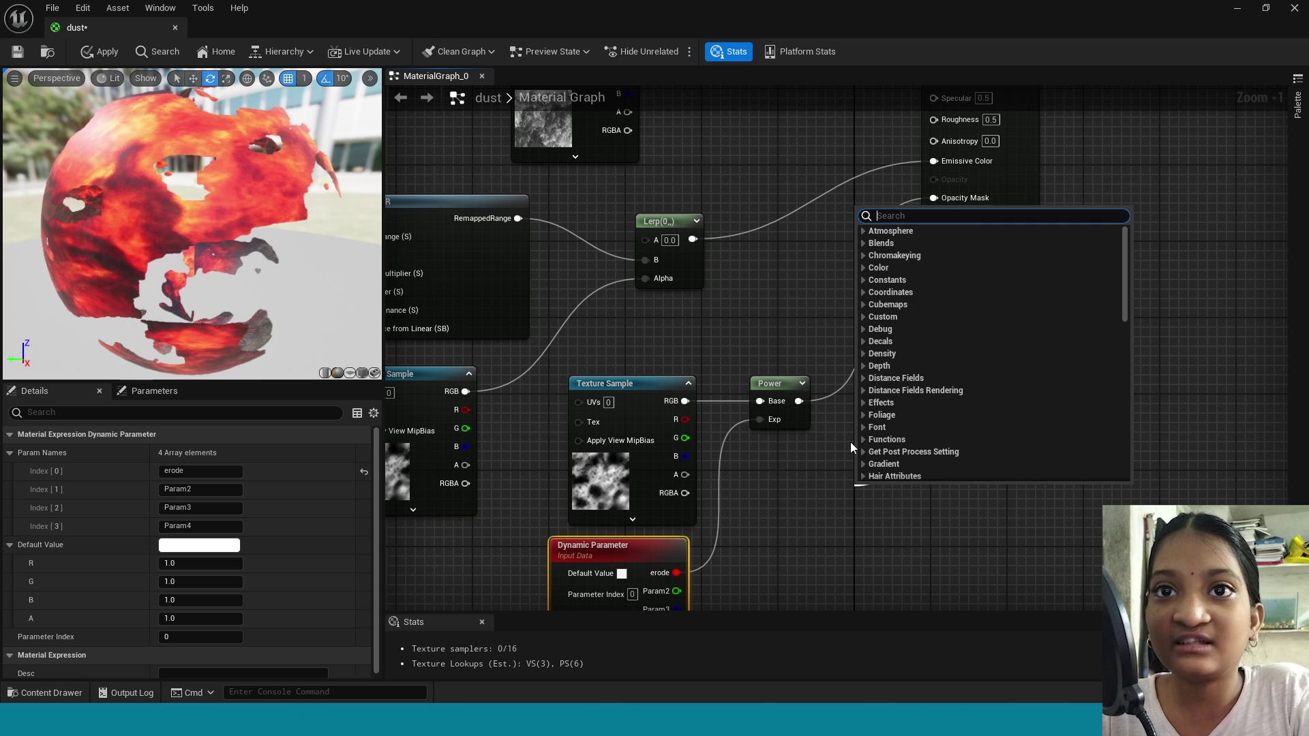
type("texture")
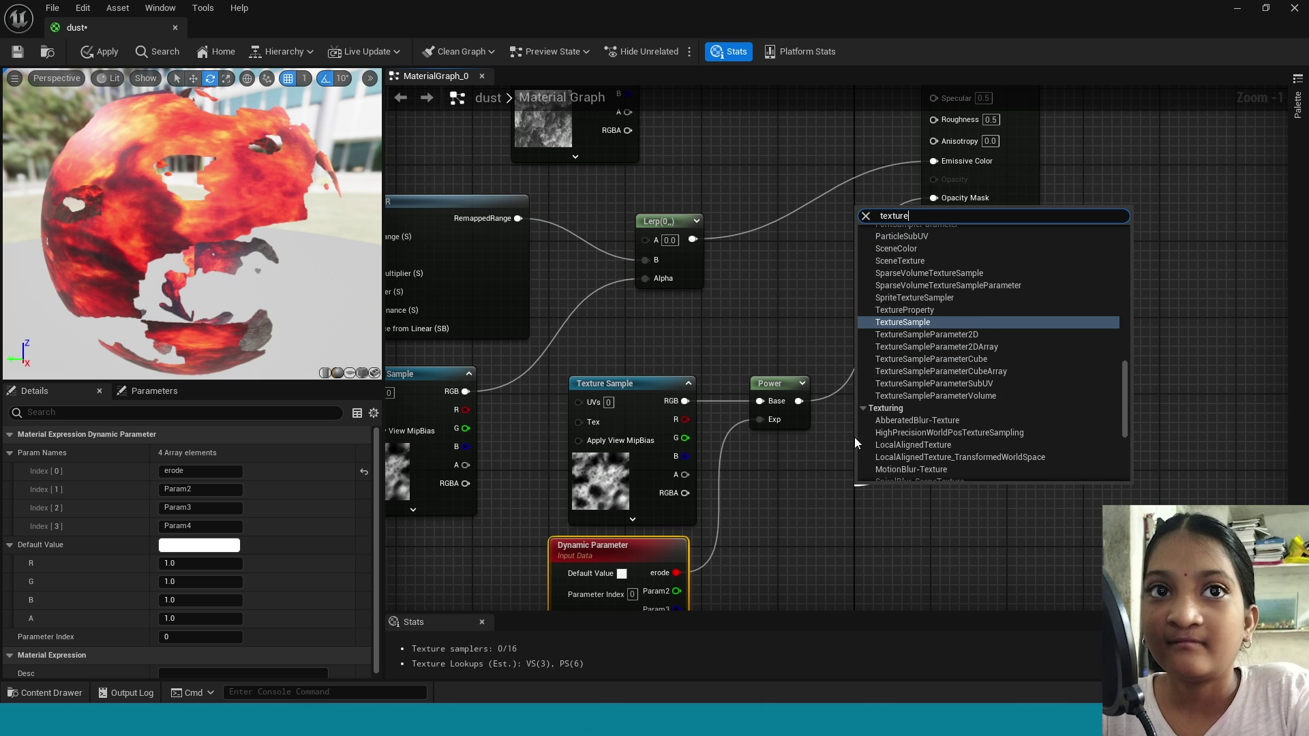
left_click(955, 320)
right_click_drag(1119, 550, 1189, 392)
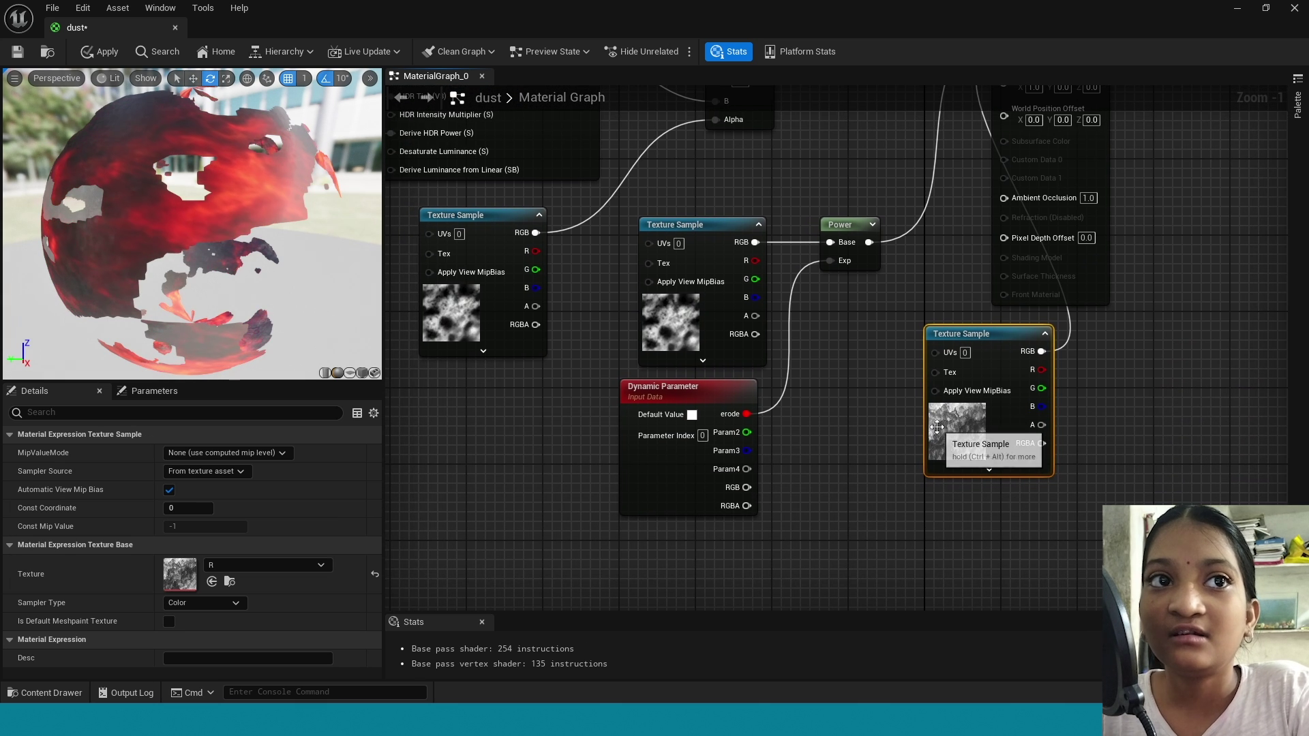
Set the texture of the sample feeding Normal to T_Rock_Basalt_N
left_click(247, 567)
type("T_")
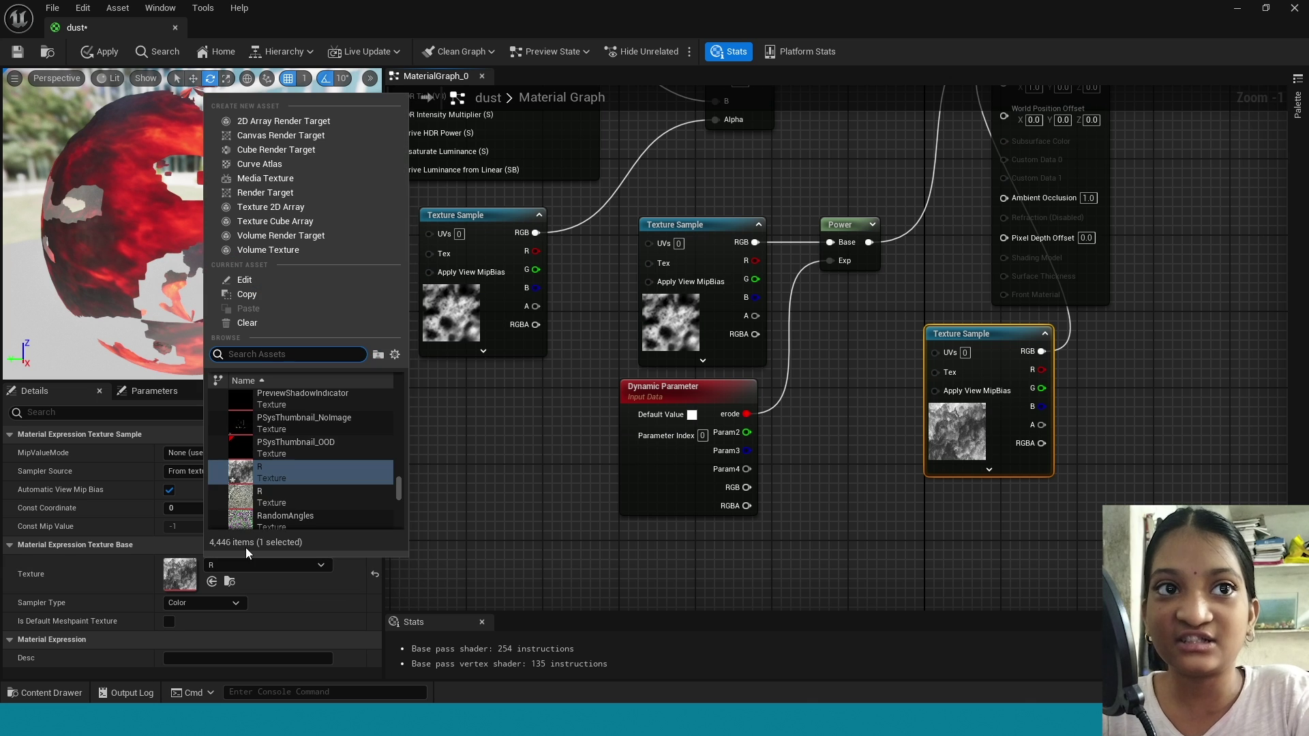
type("Rock")
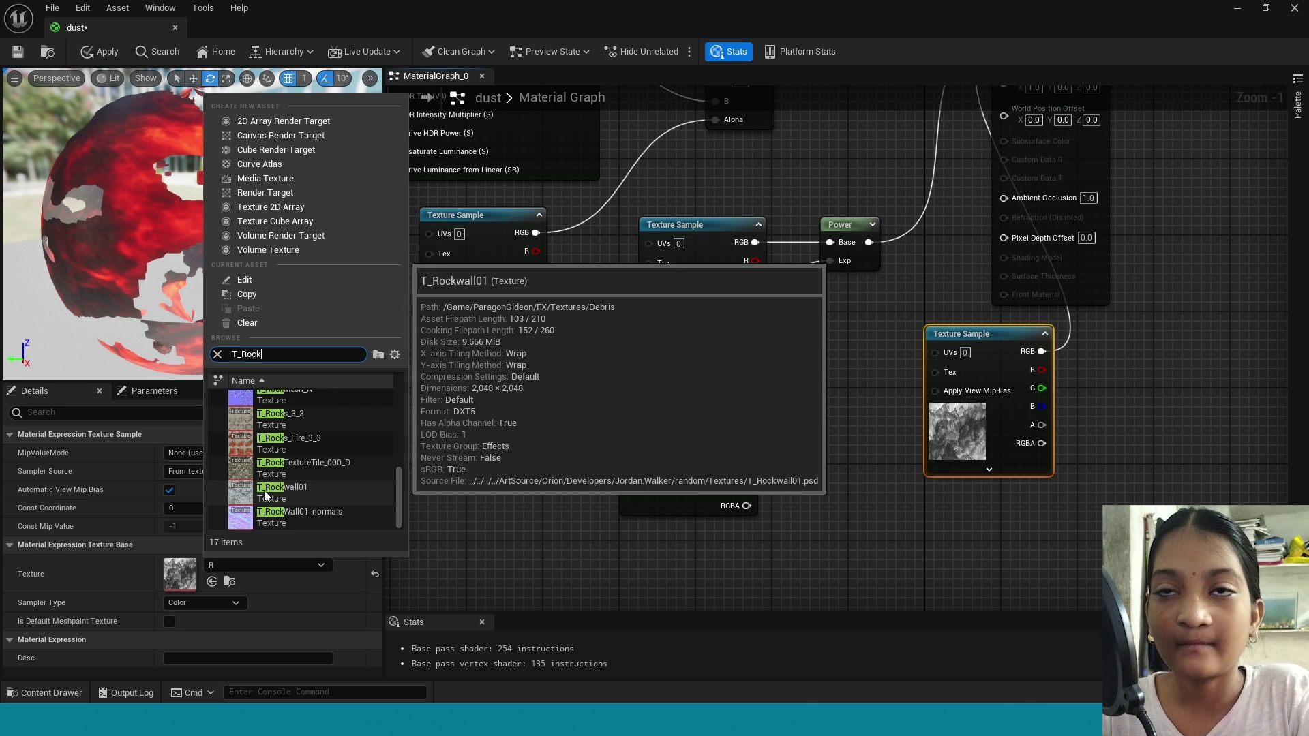
type("_Ba")
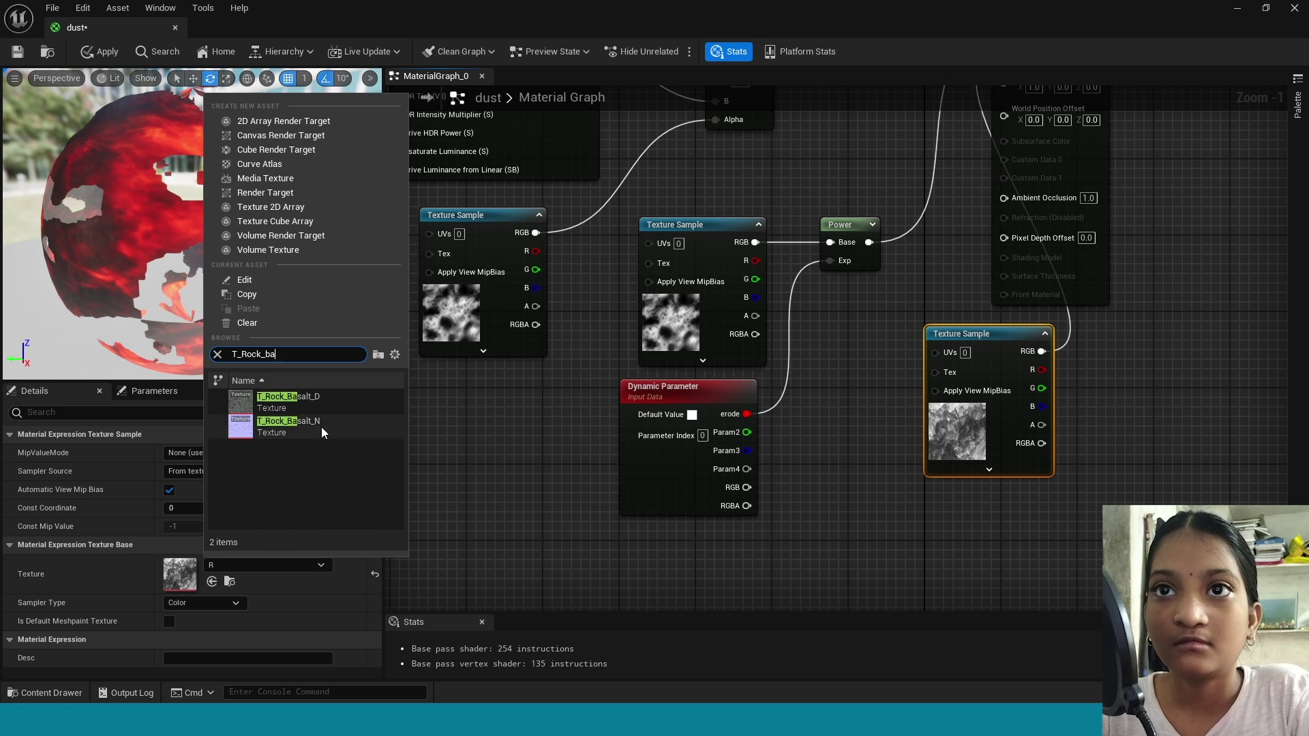
left_click(320, 429)
Space out the normal-map texture sample and the material output node, and apply the dust material
left_click_drag(988, 350, 874, 351)
right_click_drag(1206, 433, 1123, 711)
left_click_drag(1022, 330, 1174, 330)
right_click_drag(961, 587, 1056, 401)
right_click(1044, 336)
left_click_drag(896, 462, 980, 452)
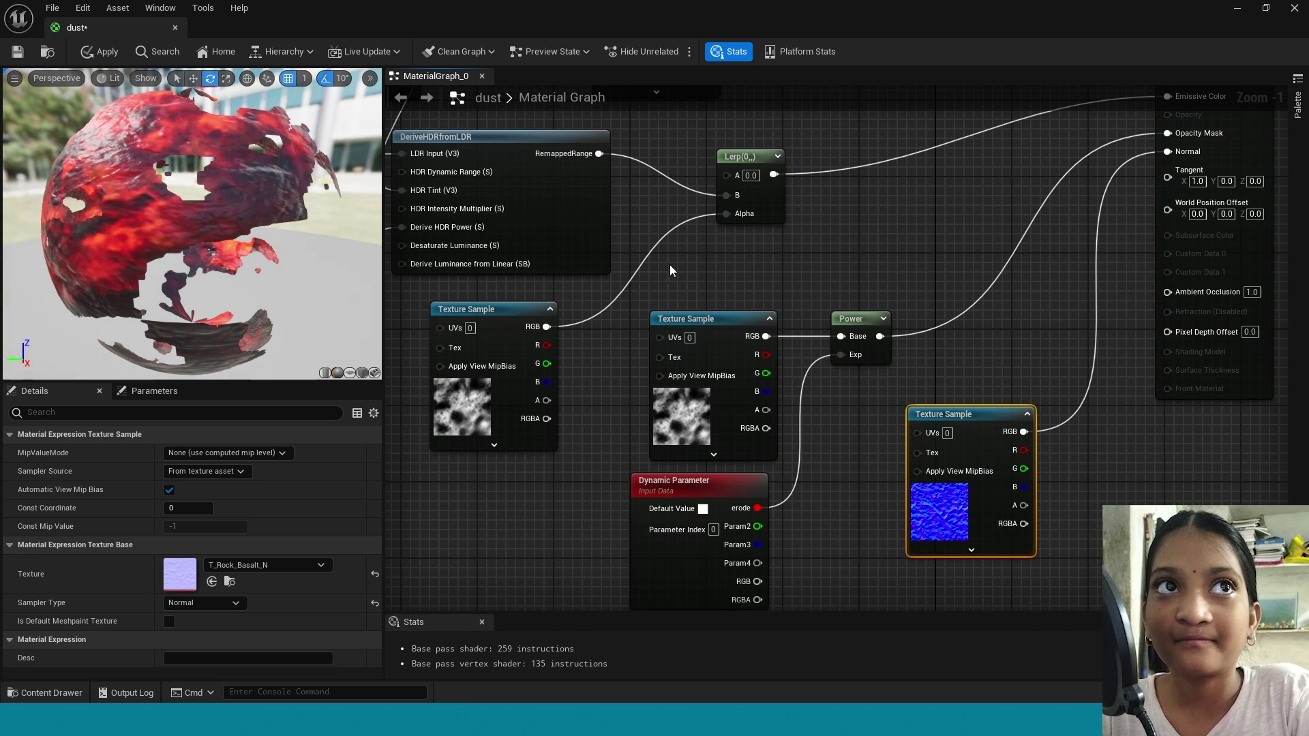
left_click(102, 53)
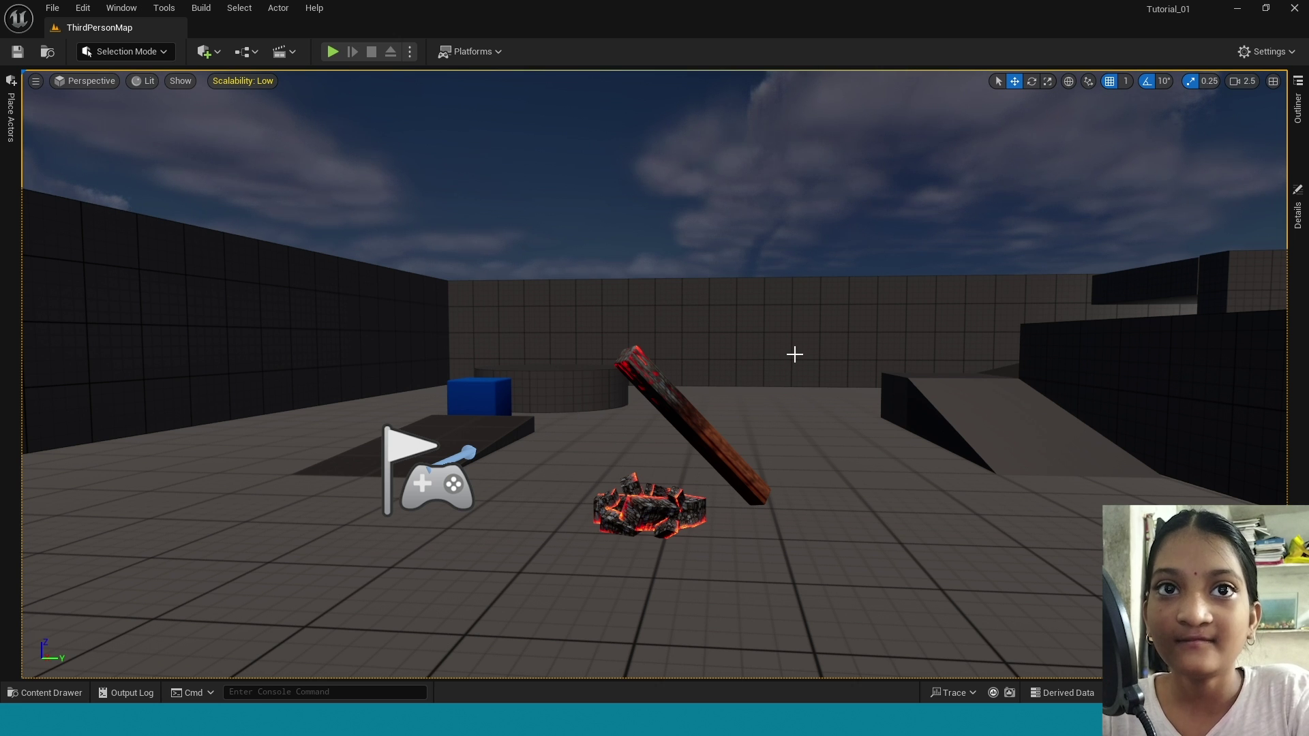
Import the Petal_Fire.fbx mesh into the coal folder with the default FBX import options
key("ctrl+space")
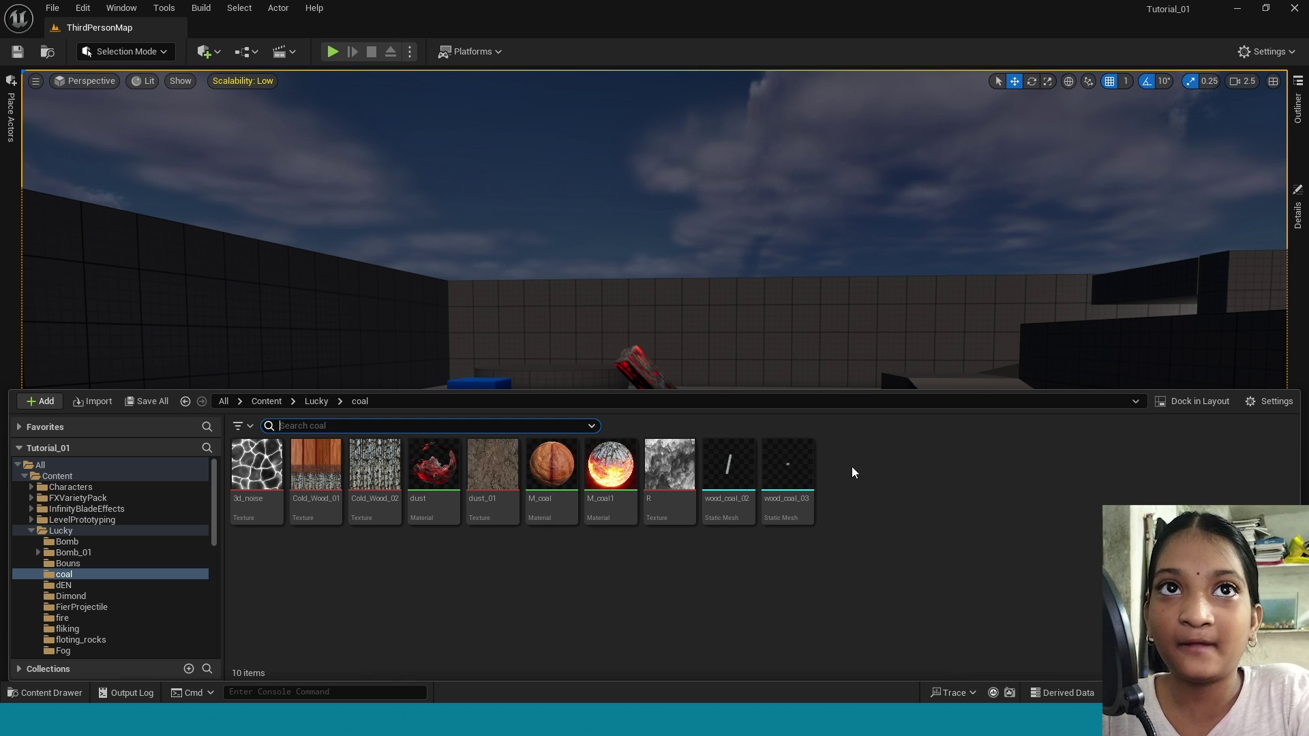
right_click(853, 466)
left_click(880, 199)
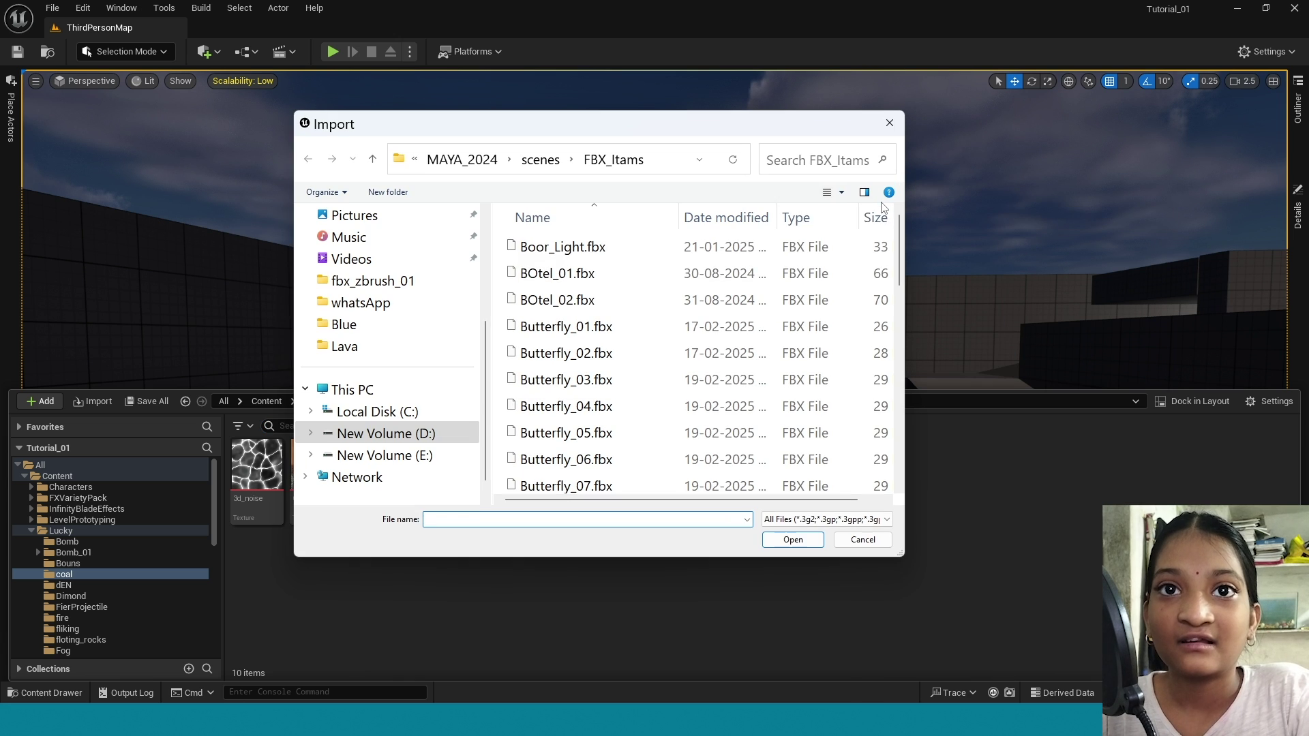
left_click(680, 256)
key("p")
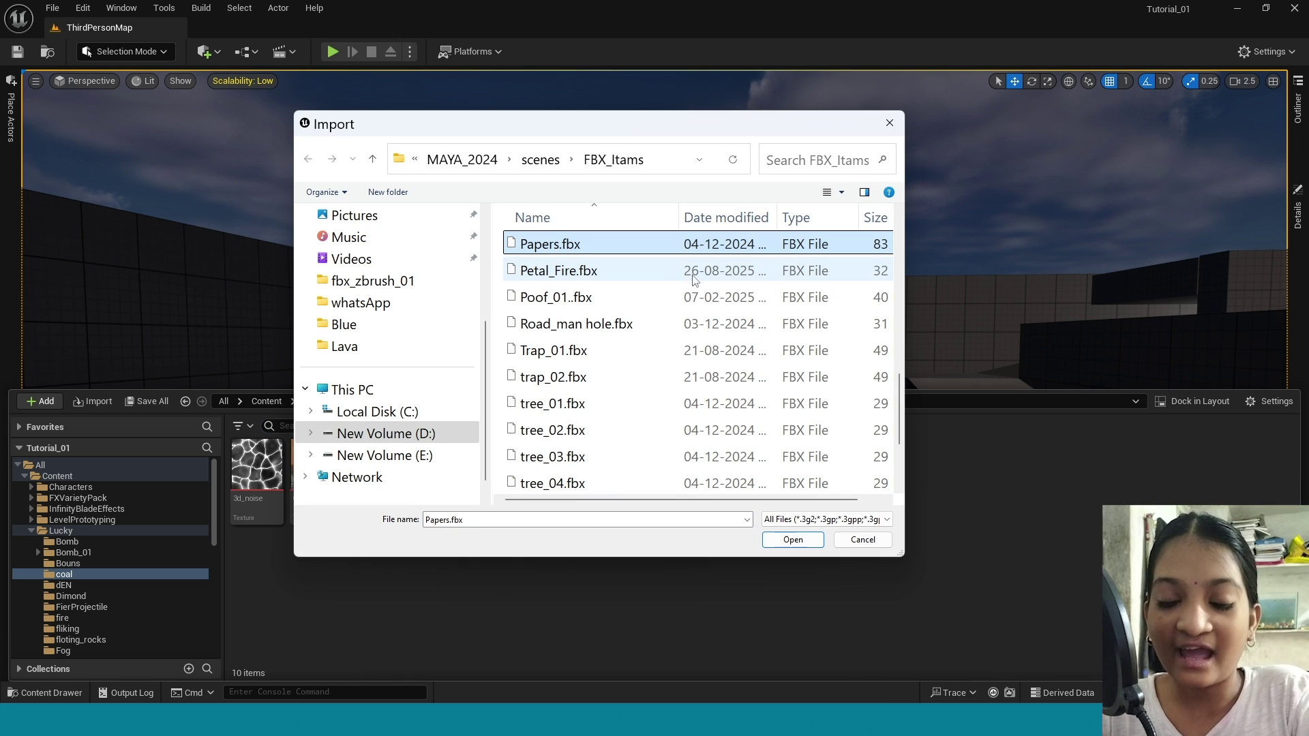
left_click(673, 273)
left_click(799, 543)
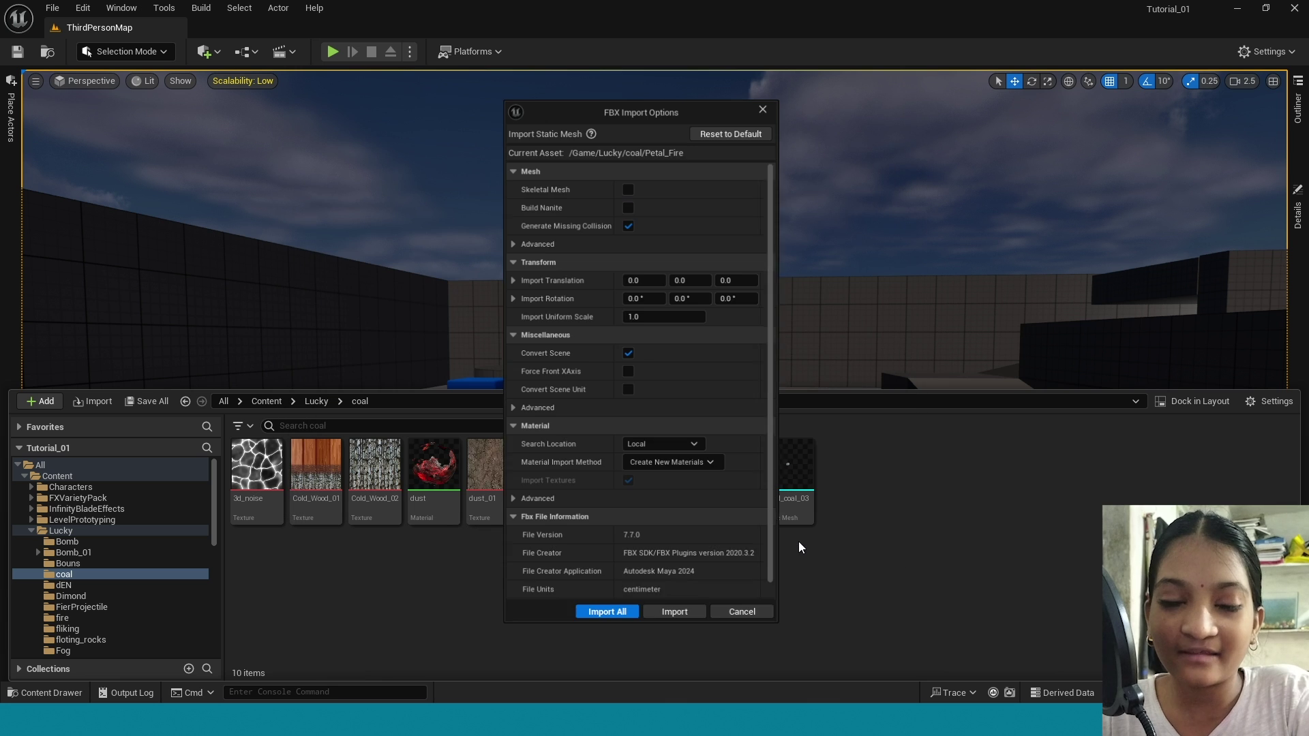
left_click(607, 615)
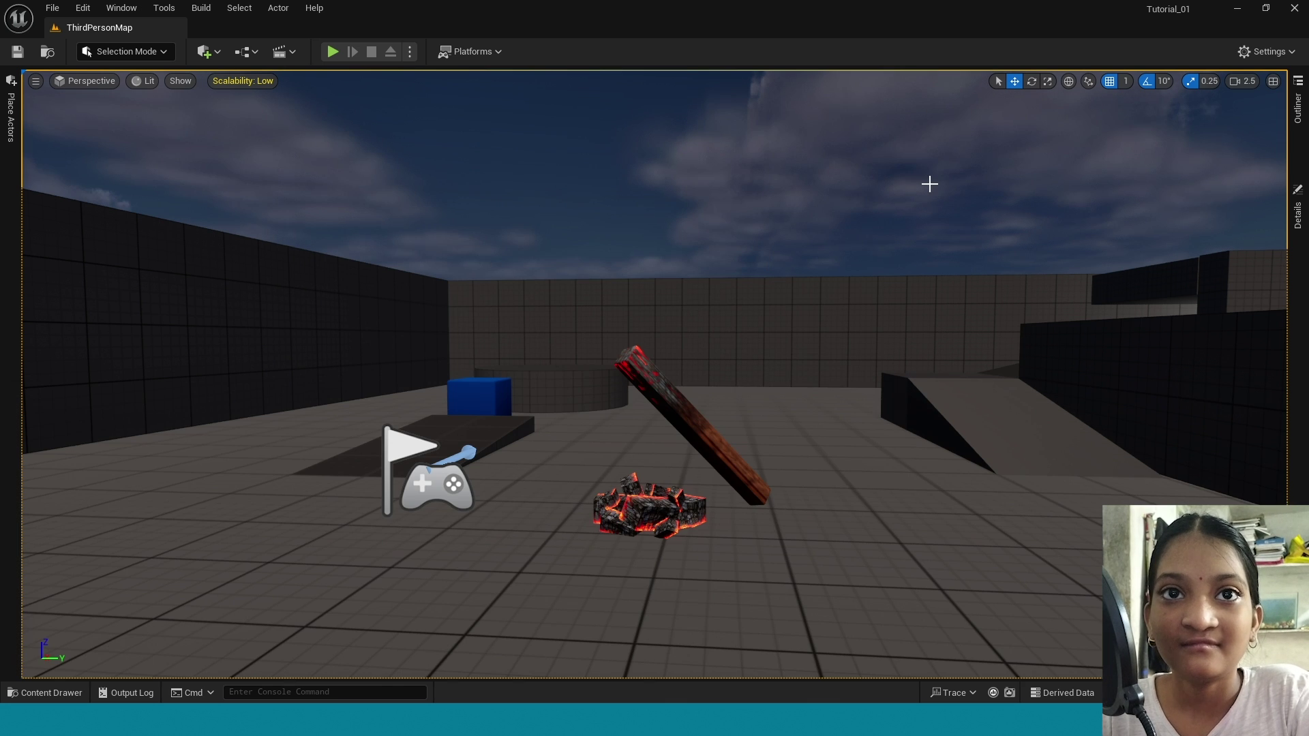
Inspect the imported Petal_Fire static mesh in its own editor and close it
key("ctrl+space")
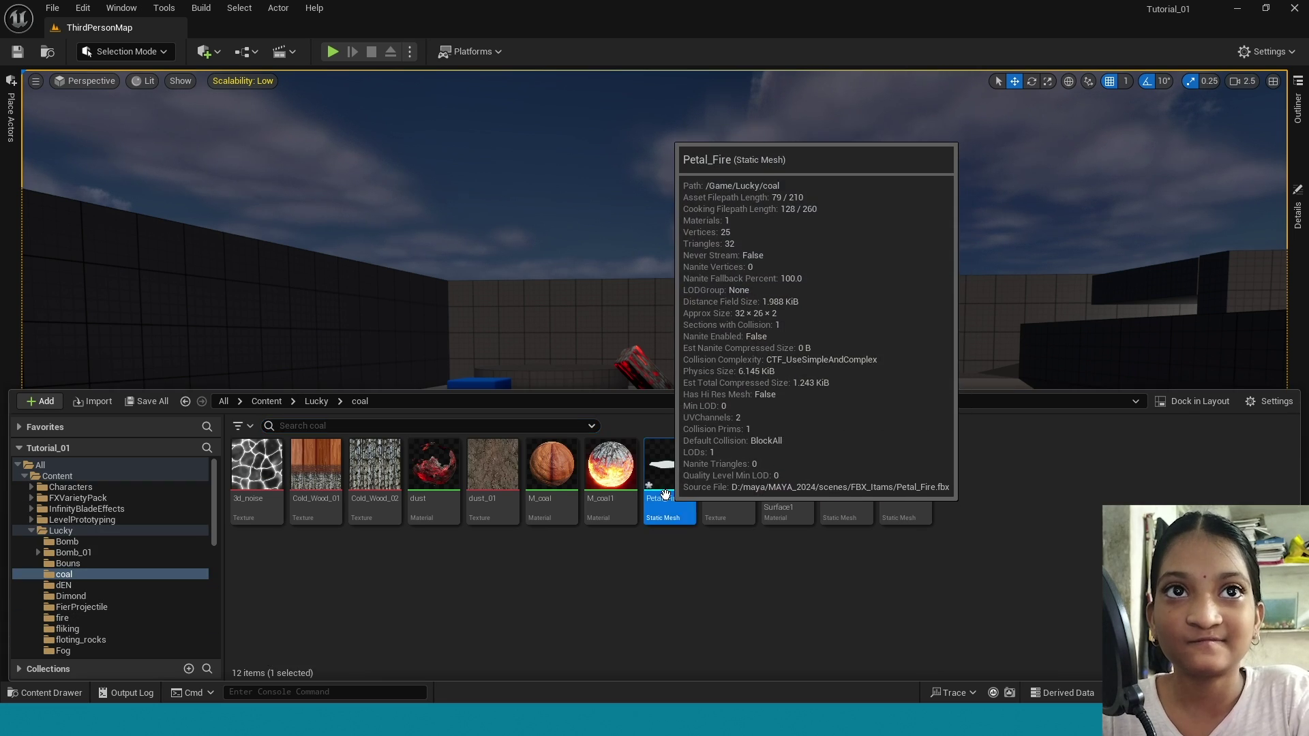
double_click(665, 488)
scroll(402, 406, "up", 5)
left_click_drag(439, 400, 527, 471, "alt")
left_click(175, 29)
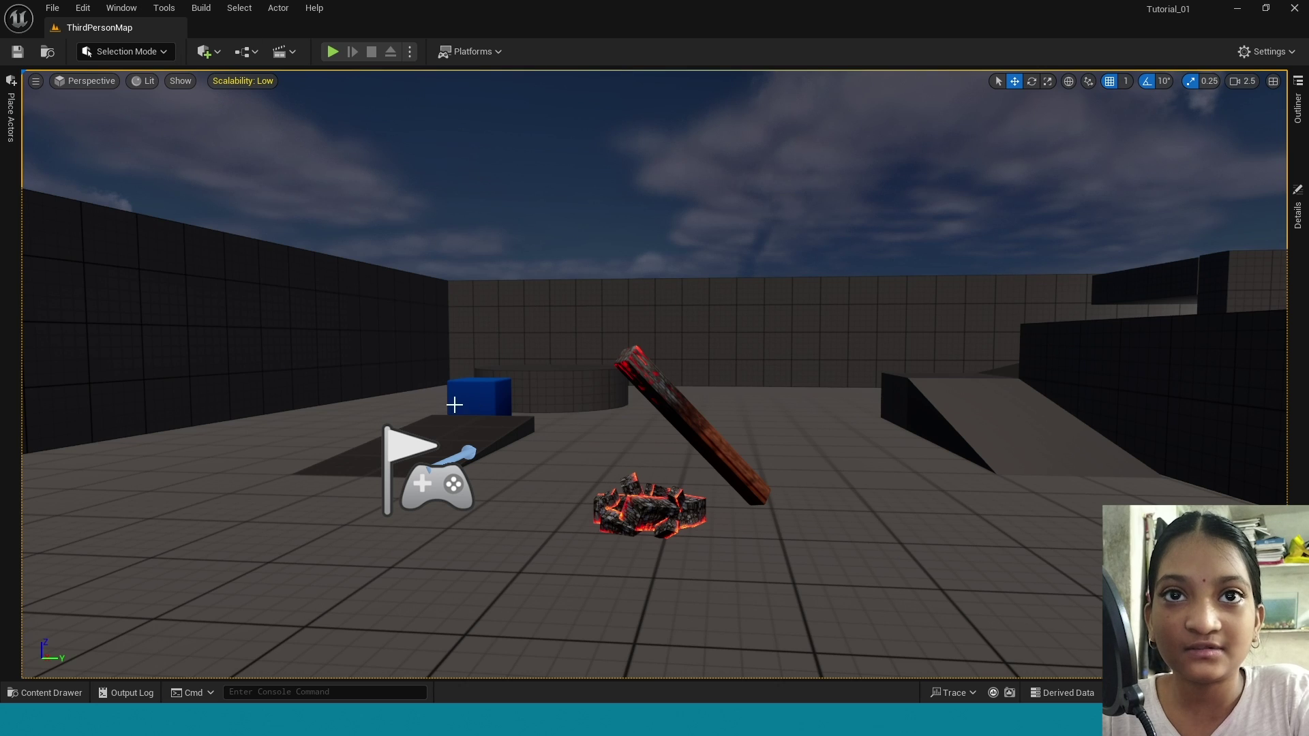
Create a Niagara System in the coal folder from the HangingParticulates emitter and name it coal_ash
mouse_move(509, 407)
right_mouse_down()
mouse_move(512, 426)
mouse_move(533, 416)
right_mouse_up()
key("ctrl+space")
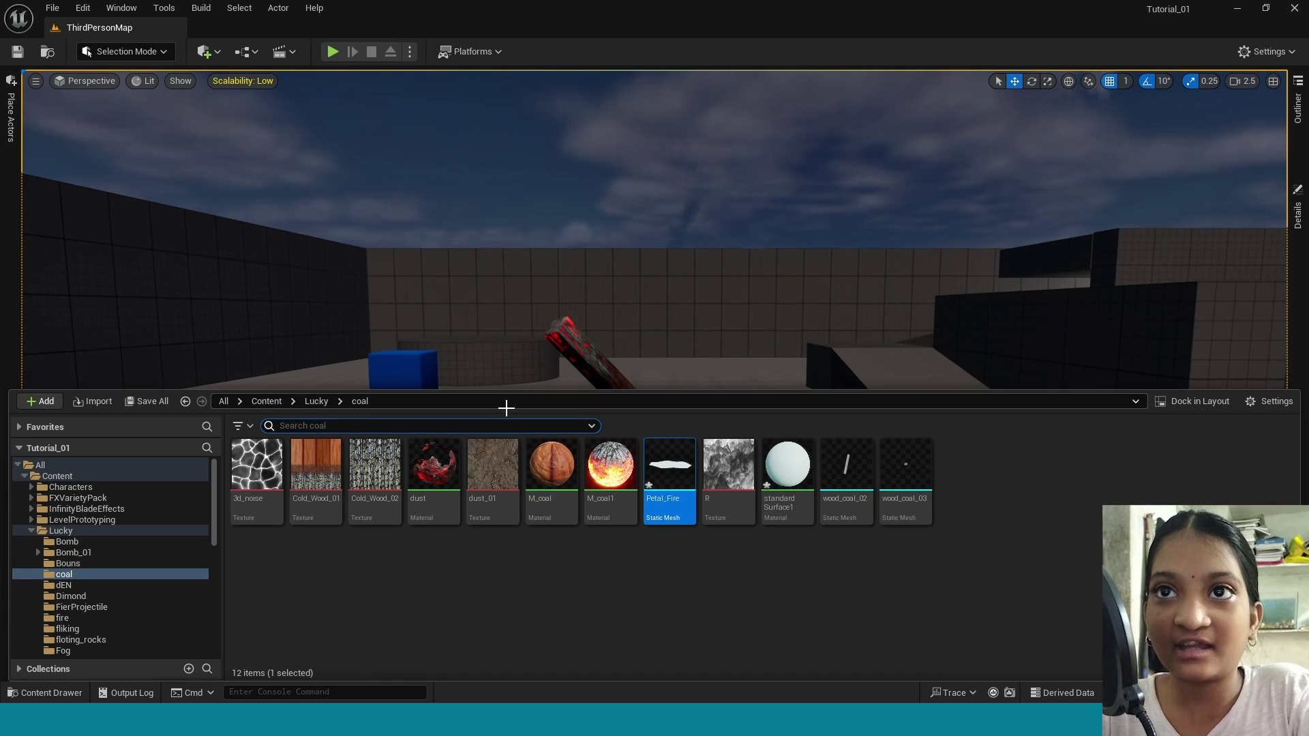
right_click(980, 473)
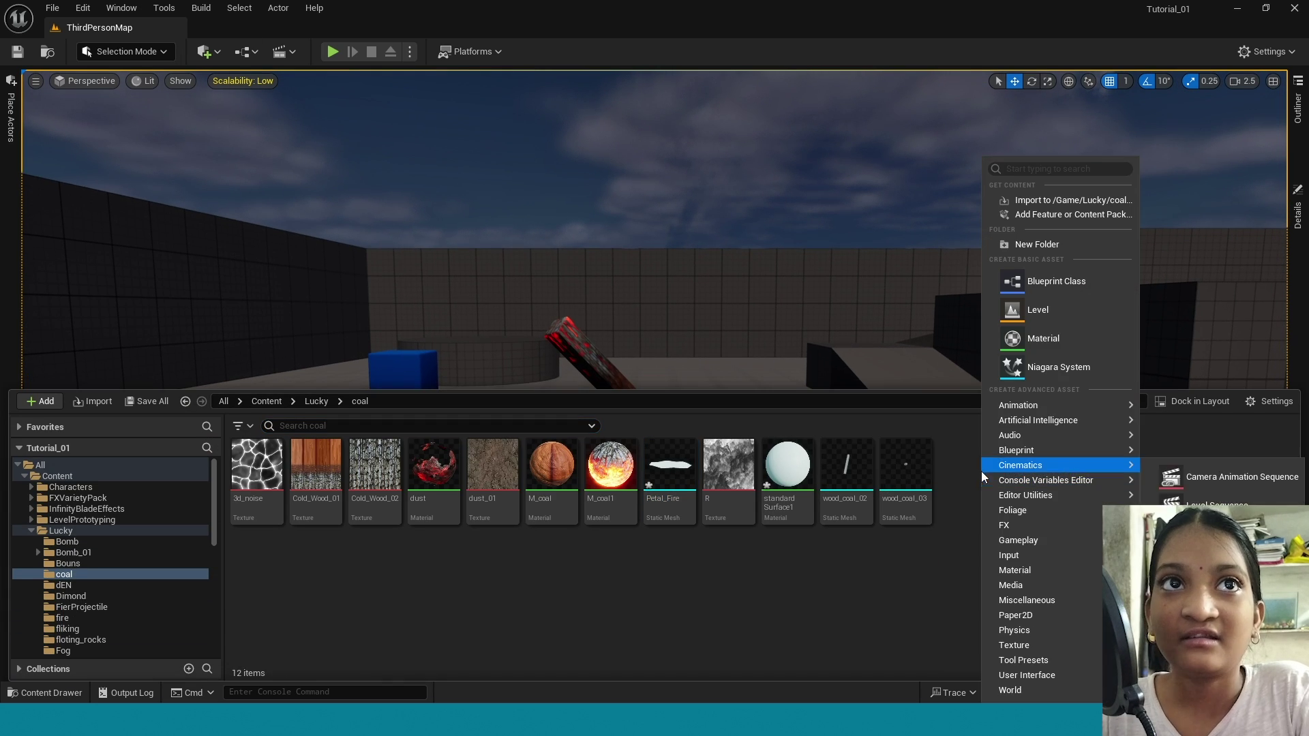
left_click(1016, 367)
type("ha")
left_click(415, 173)
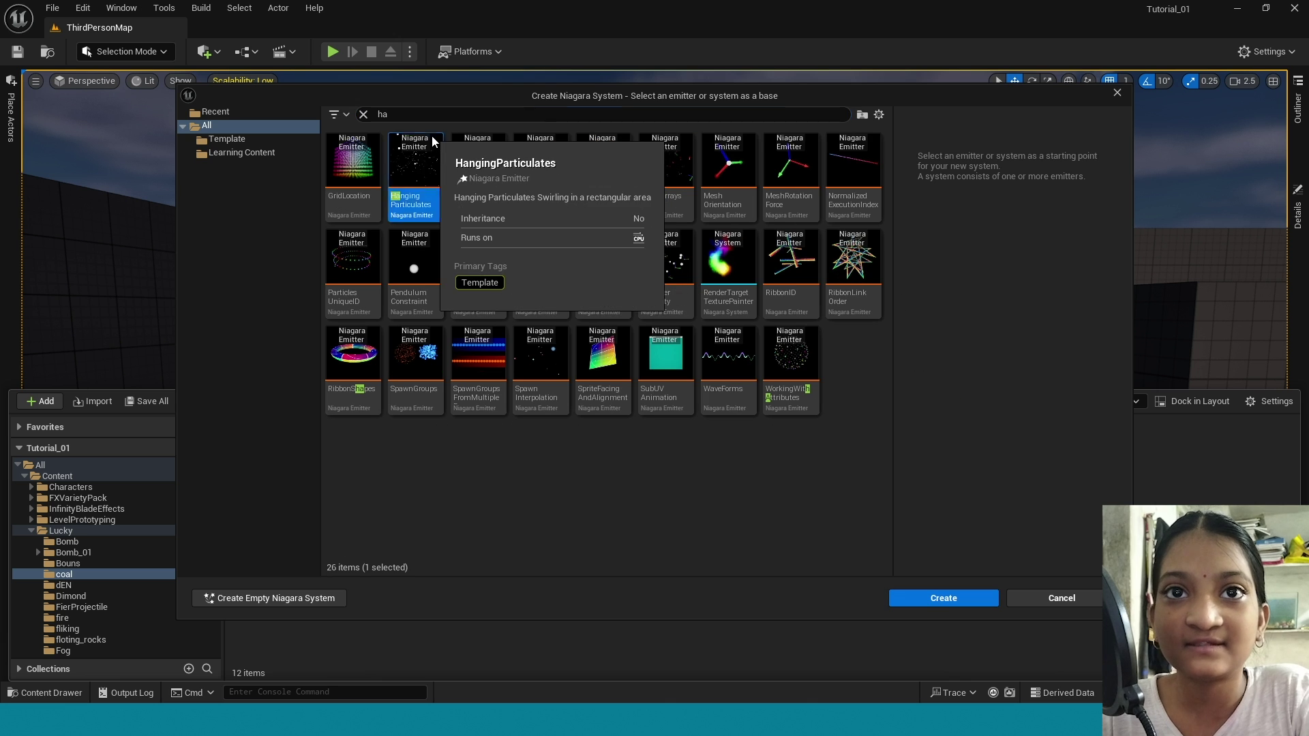
left_click(943, 598)
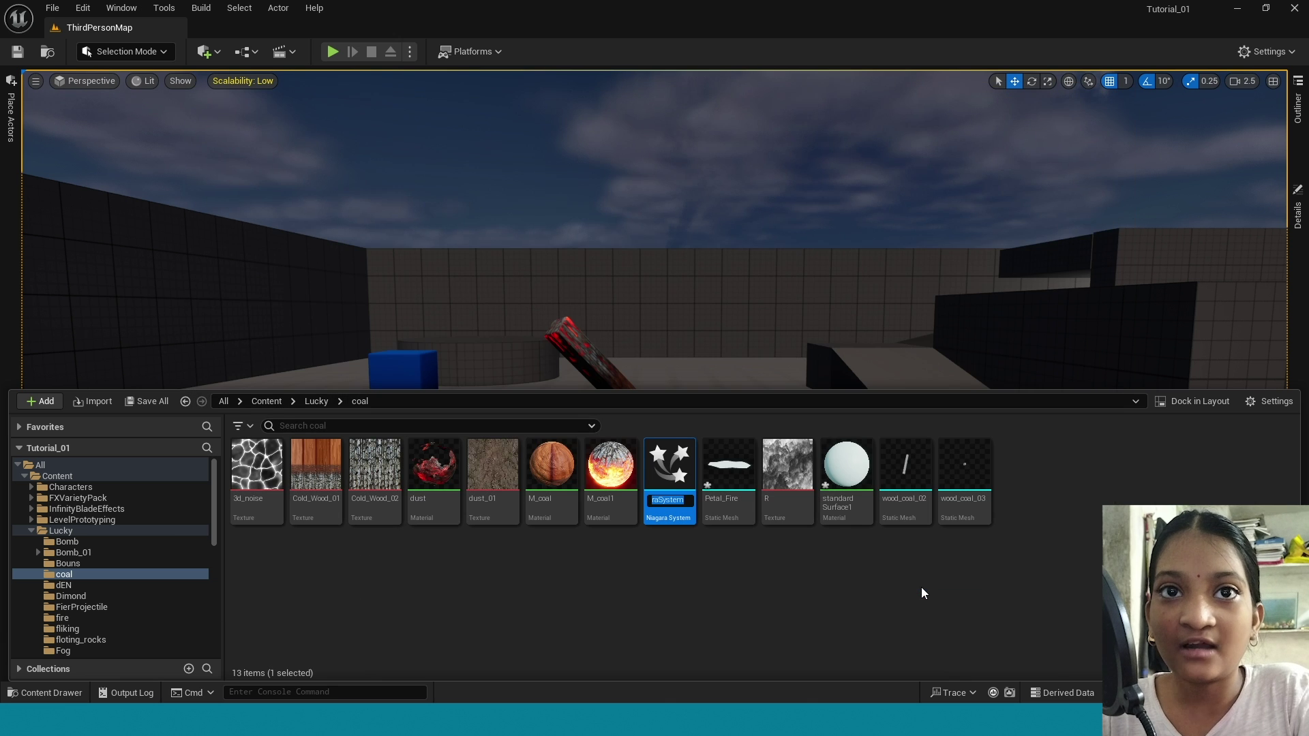
type("coal_")
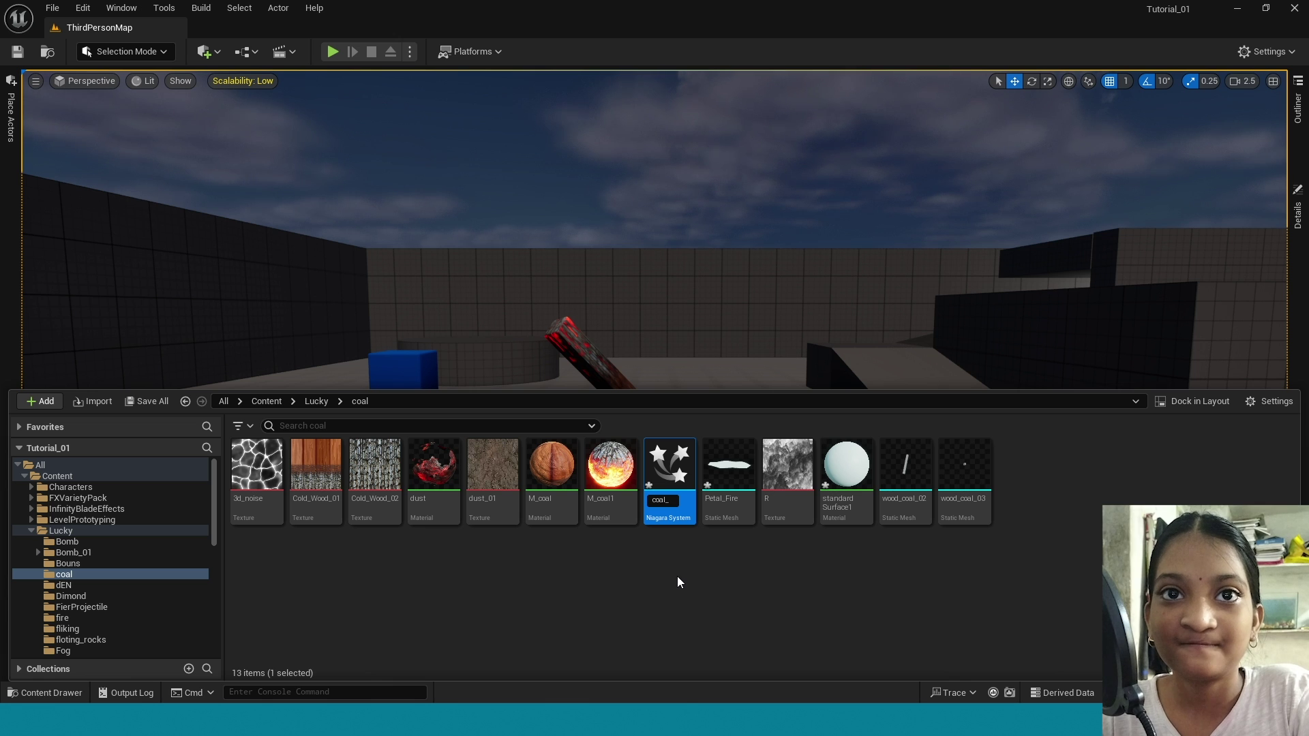
type("ash")
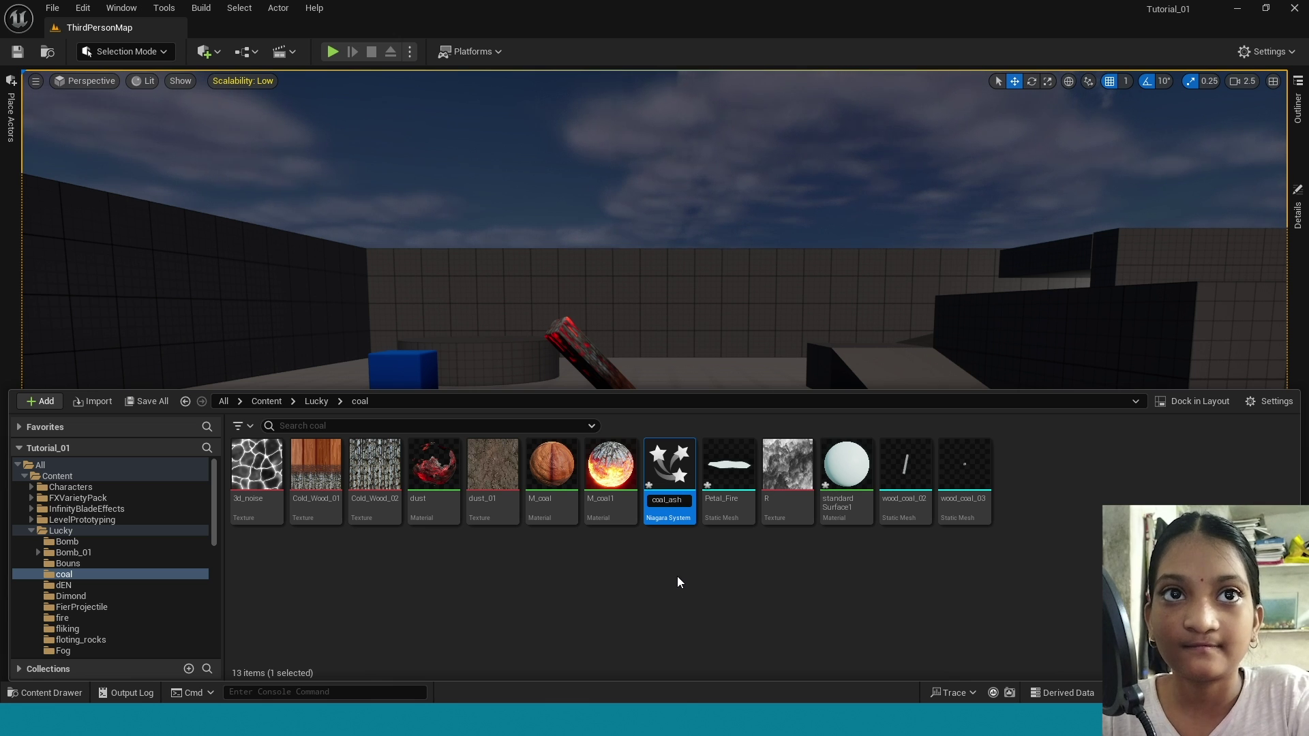
key("Return")
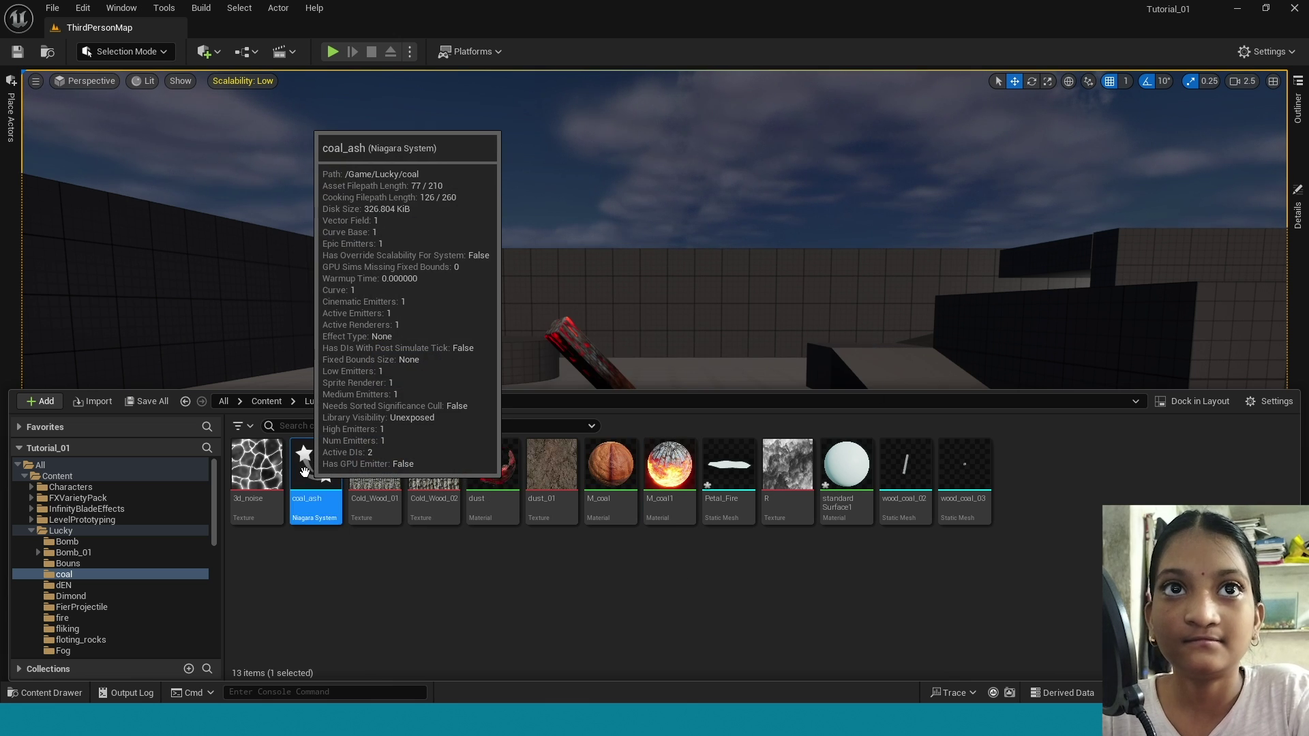
Open coal_ash and replace the HangingParticulates emitter's Sprite Renderer with a Mesh Renderer
double_click(306, 474)
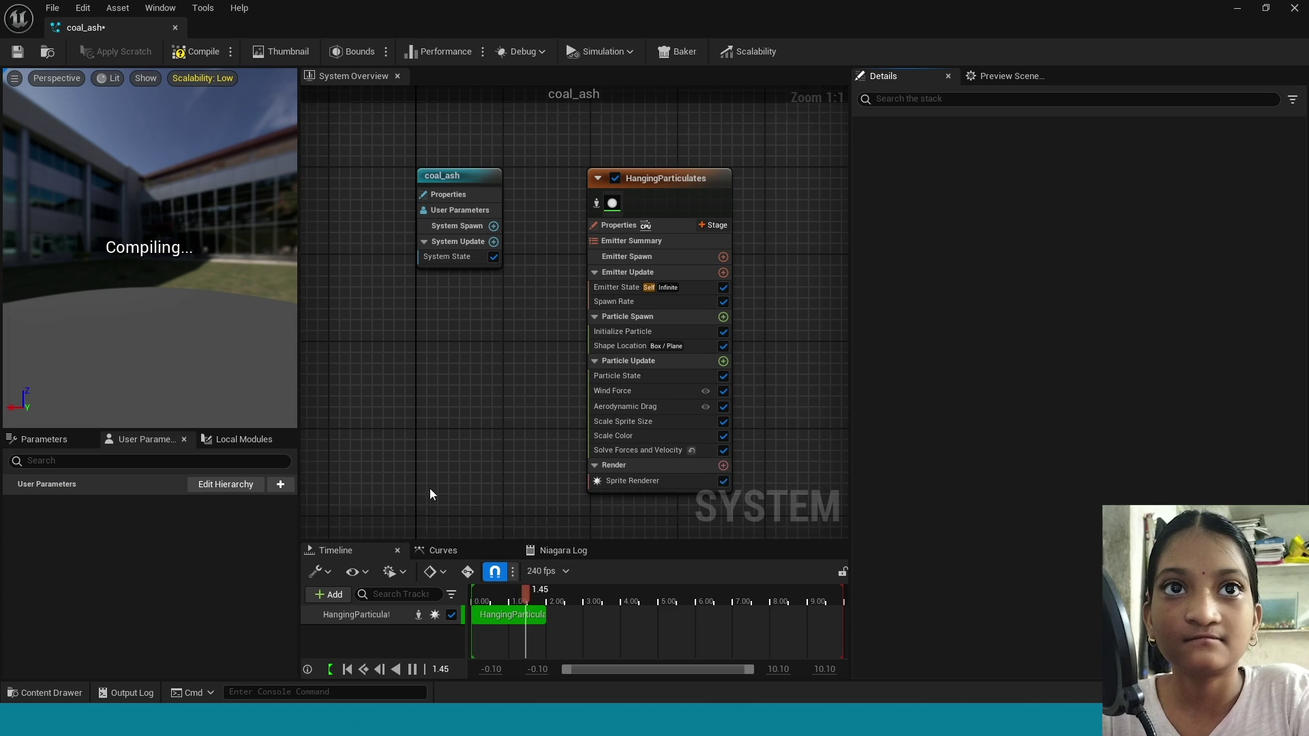
right_click_drag(524, 386, 472, 389)
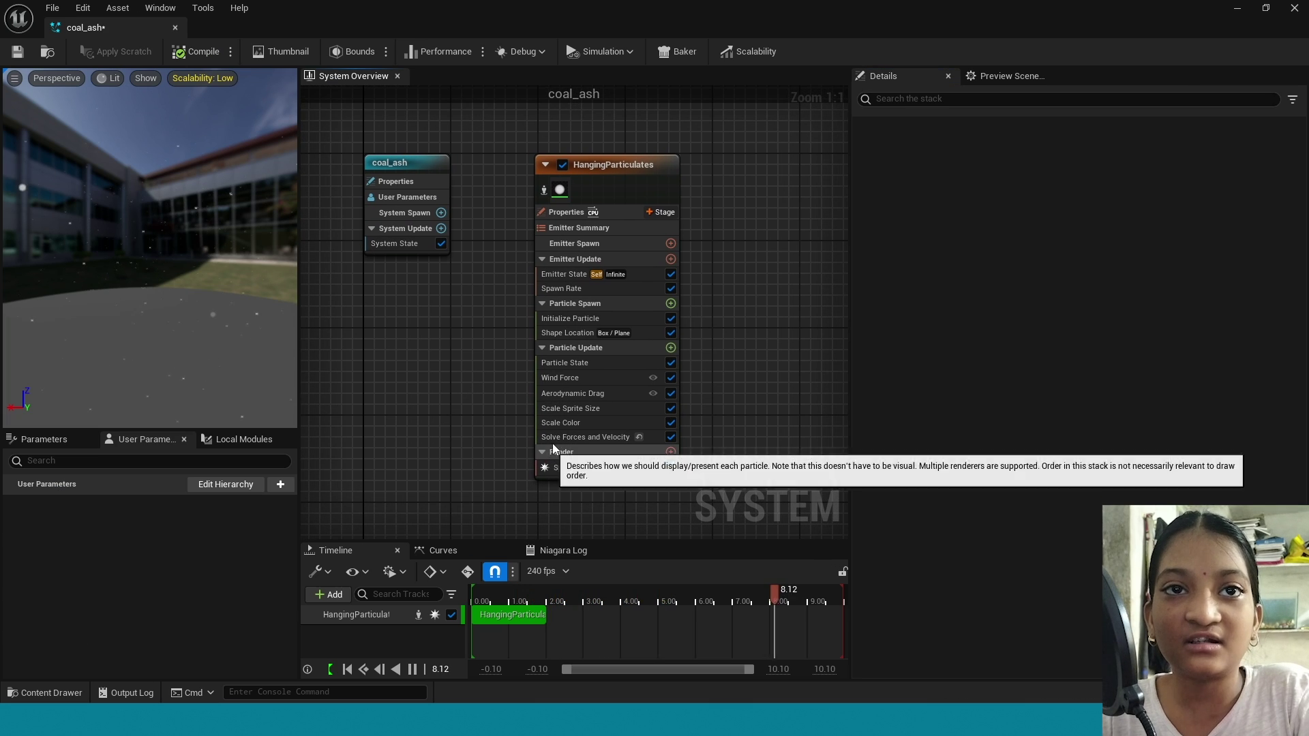
left_click(591, 467)
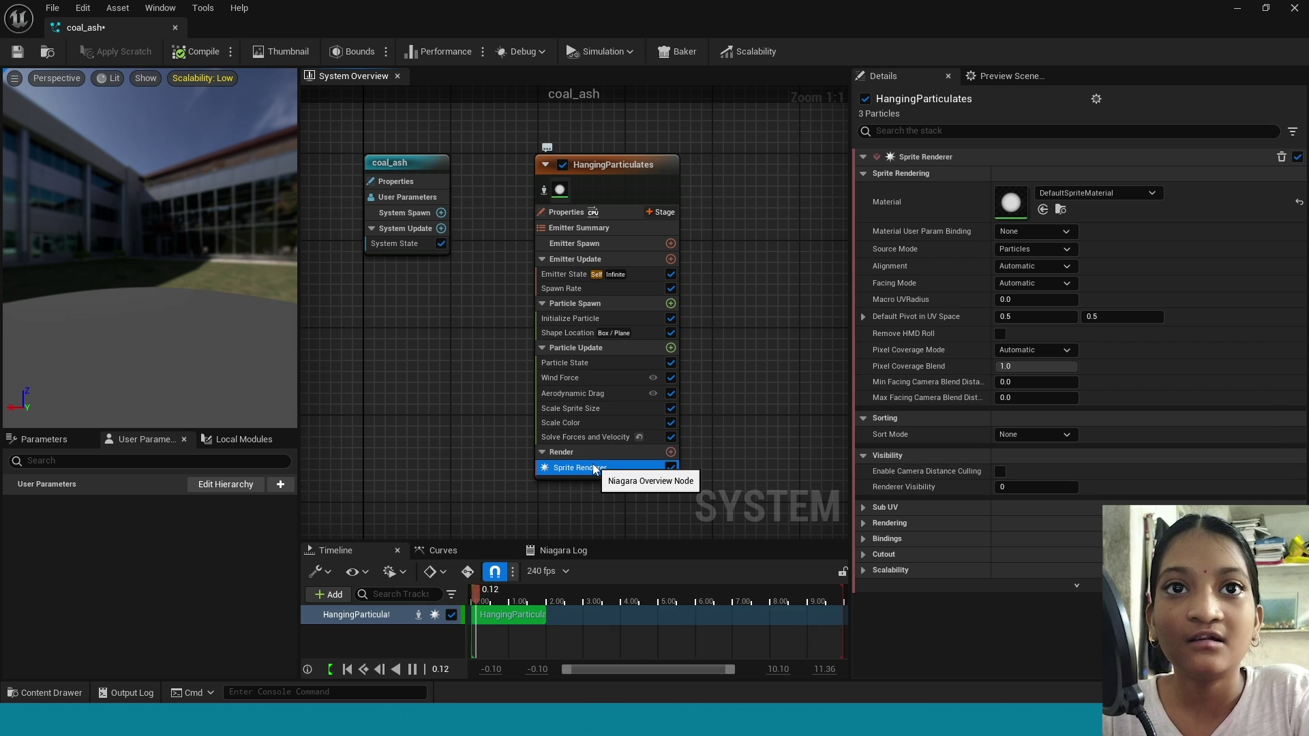
key("Delete")
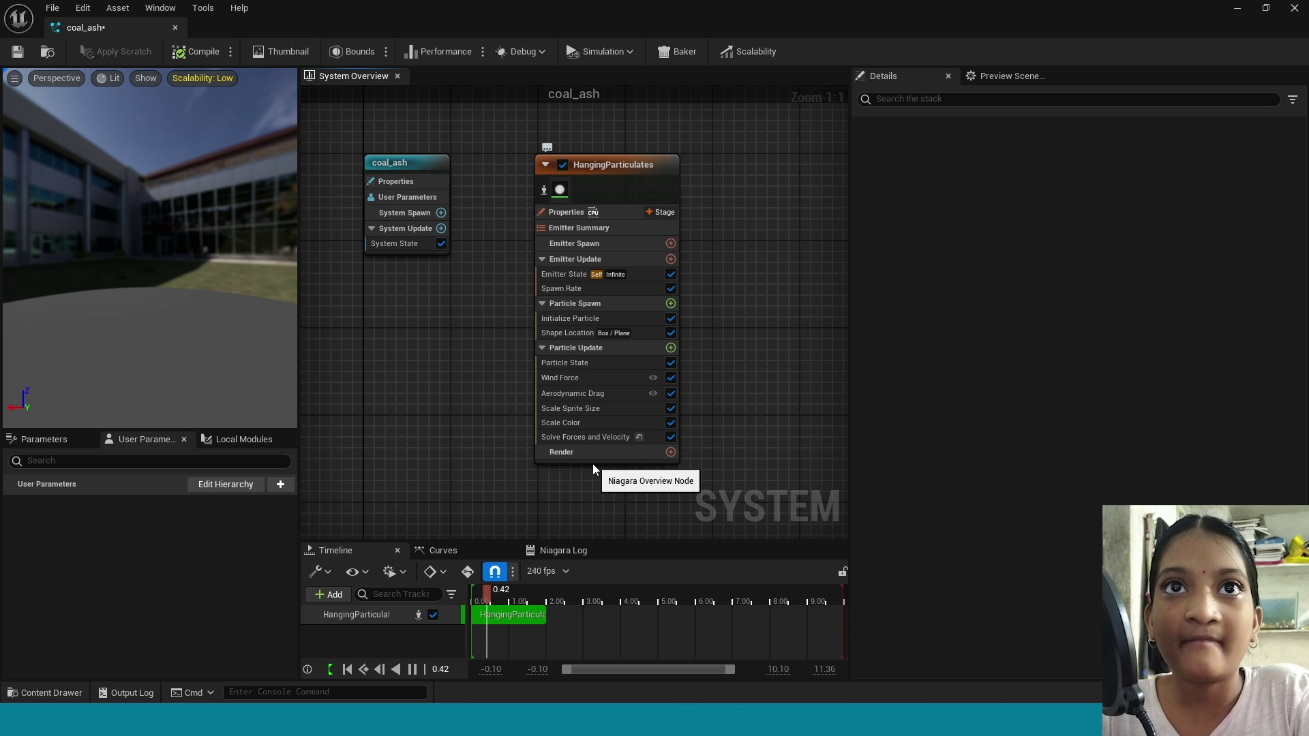
left_click(671, 452)
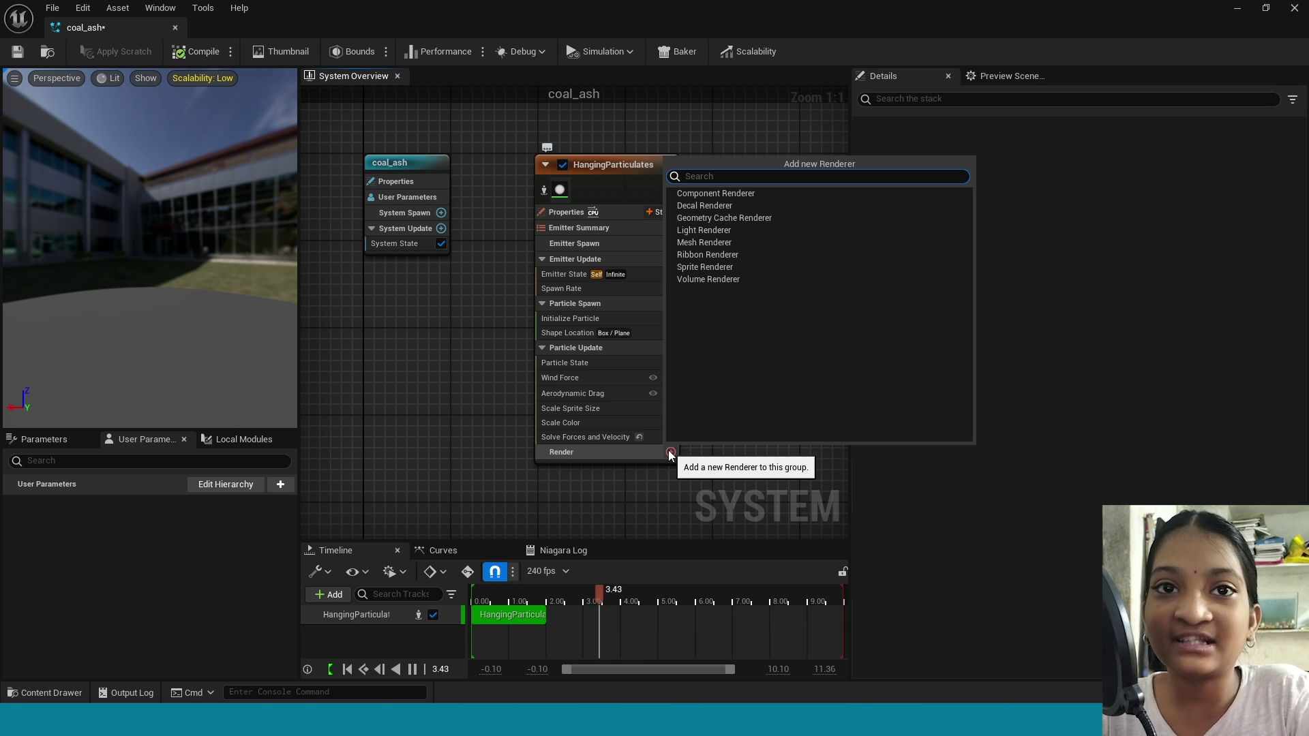
left_click(742, 243)
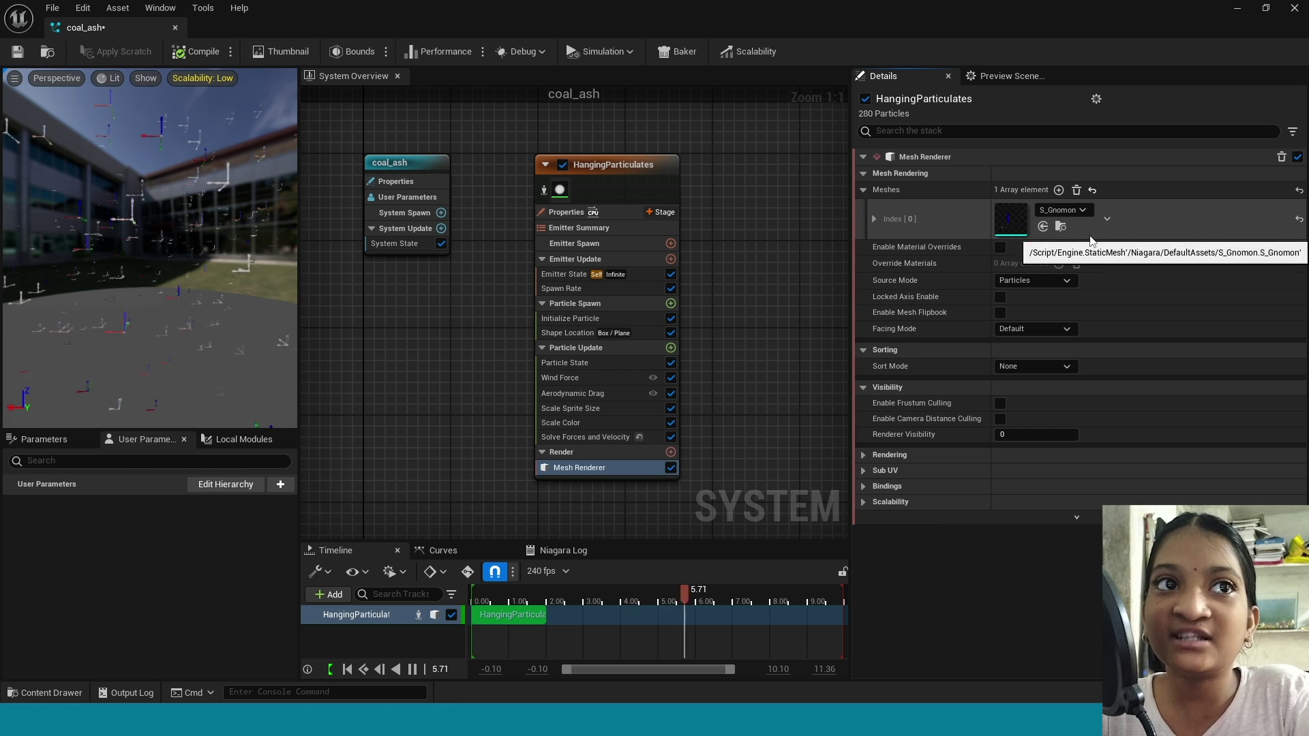
Assign Petal_Fire as the Mesh Renderer's mesh and set its first rotation value to 90°
key("ctrl+space")
left_click(730, 532)
left_click(1043, 227)
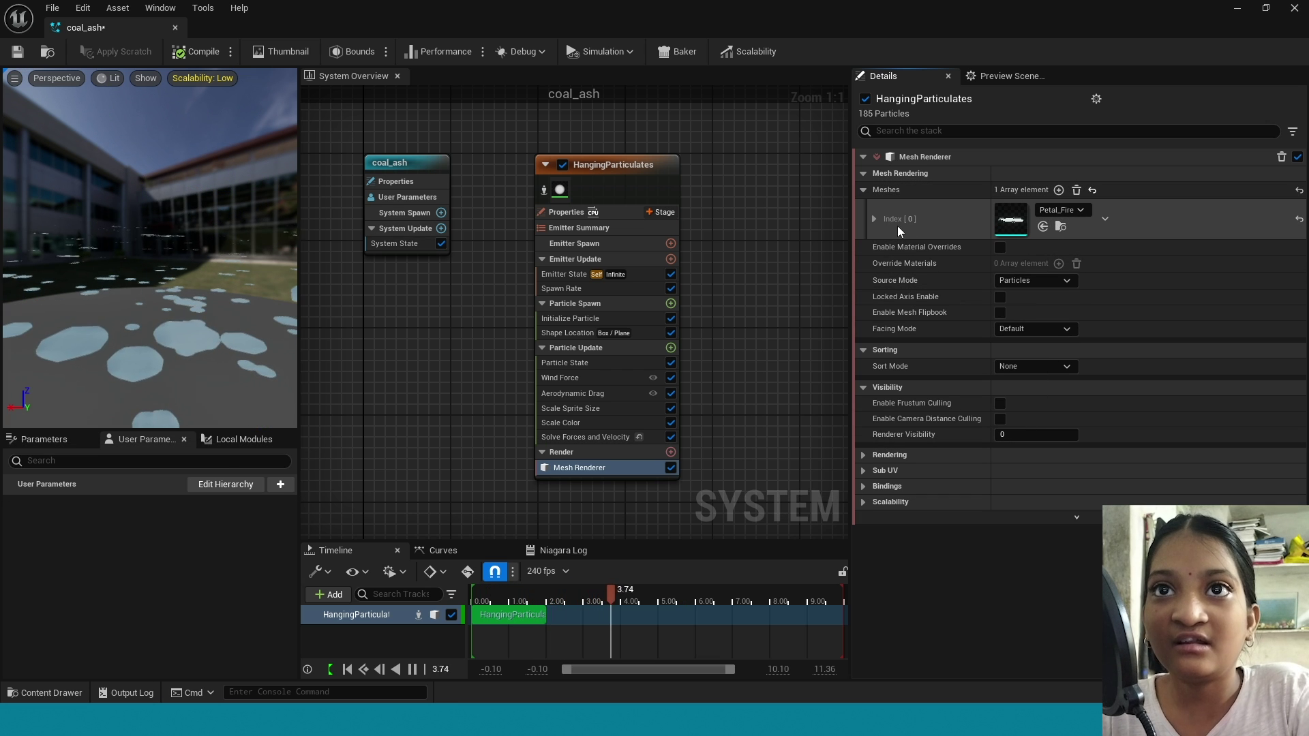
left_click(873, 219)
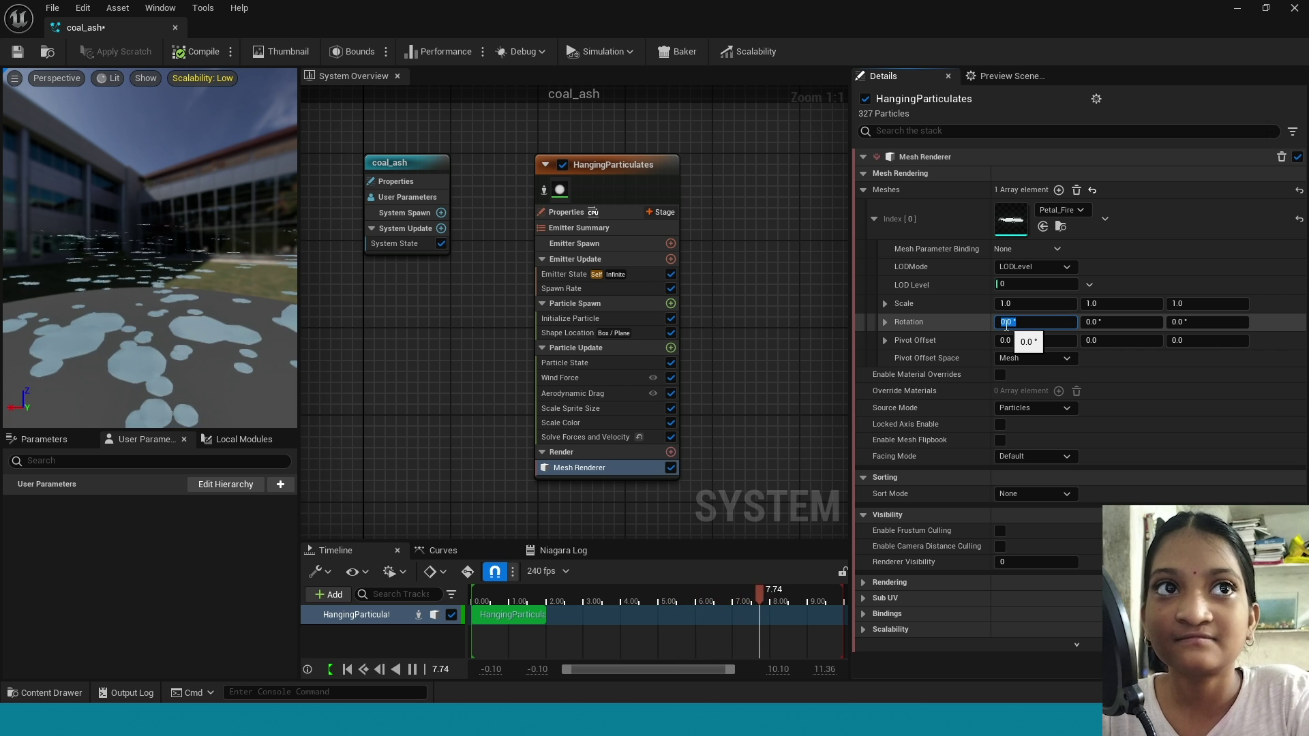
type("90")
key("Return")
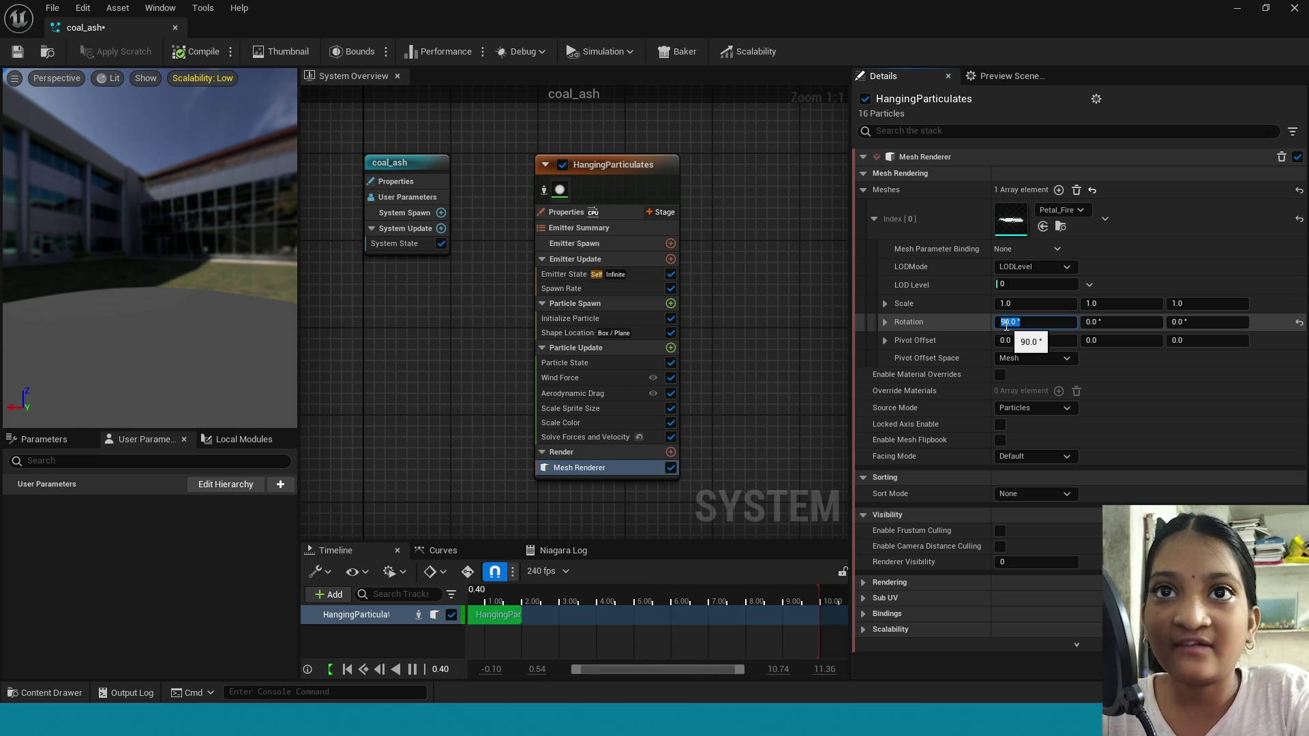
Enable material overrides on the Mesh Renderer and assign the dust material as the explicit override material
left_click(1001, 374)
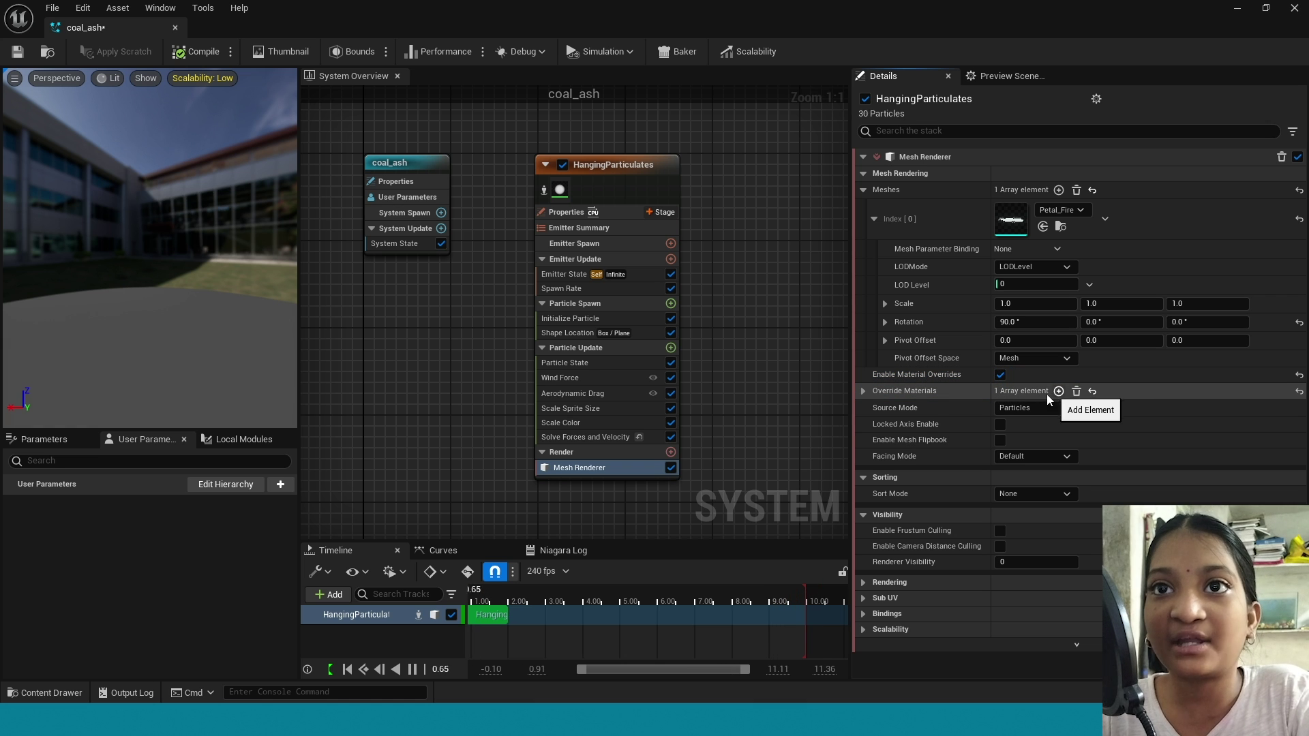
left_click(864, 391)
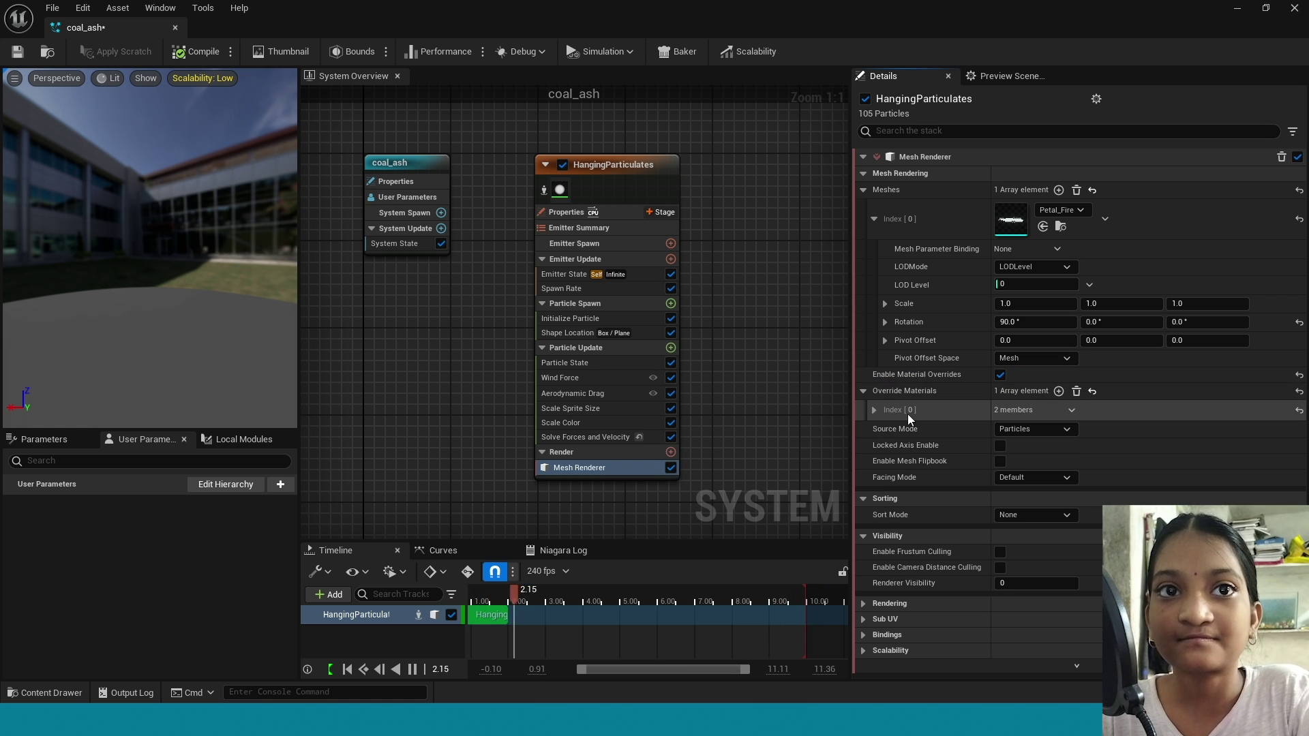
left_click(874, 411)
key("ctrl+space")
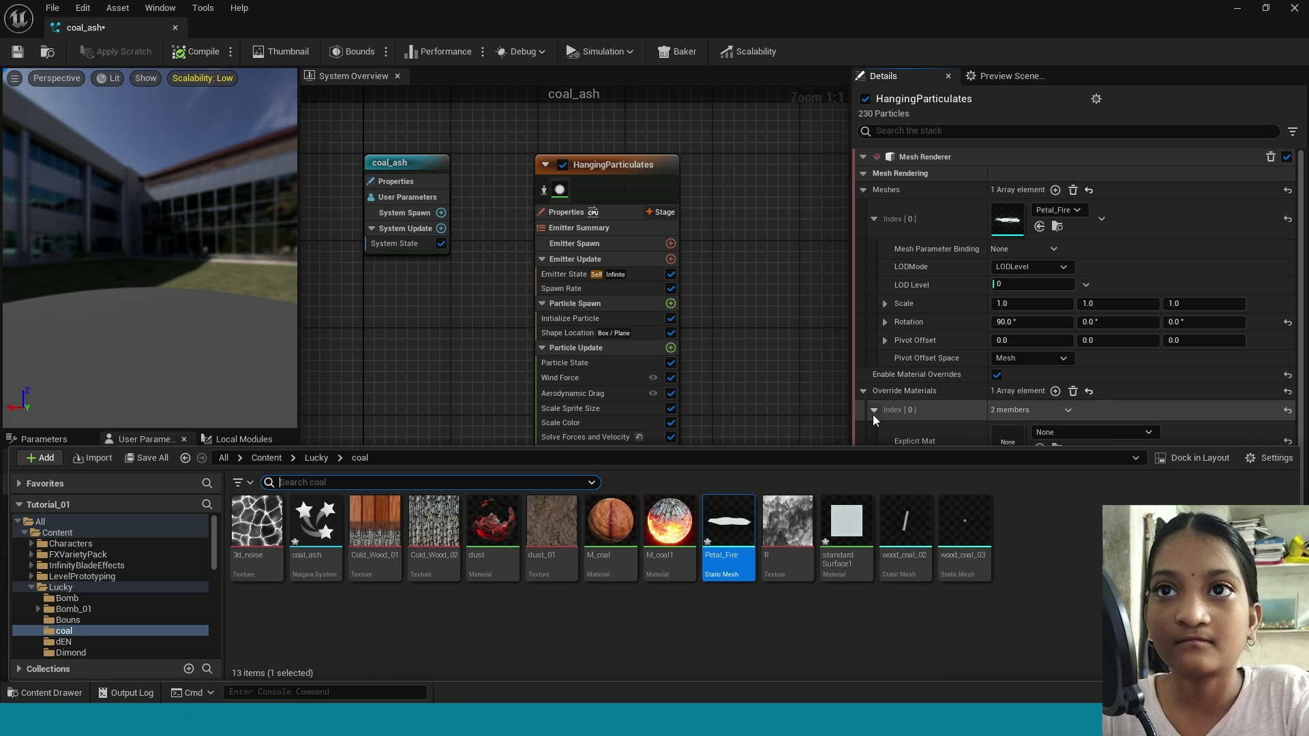
left_click(492, 522)
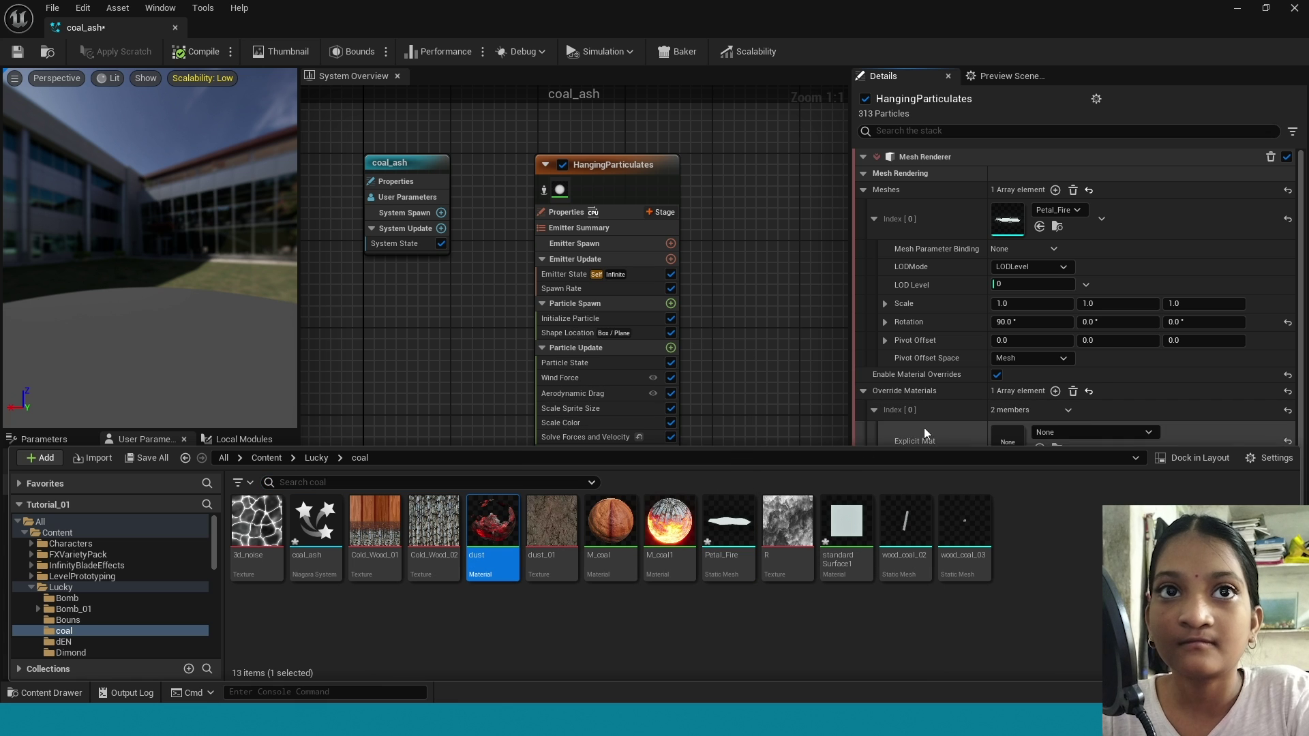
scroll(1033, 432, "down", 1)
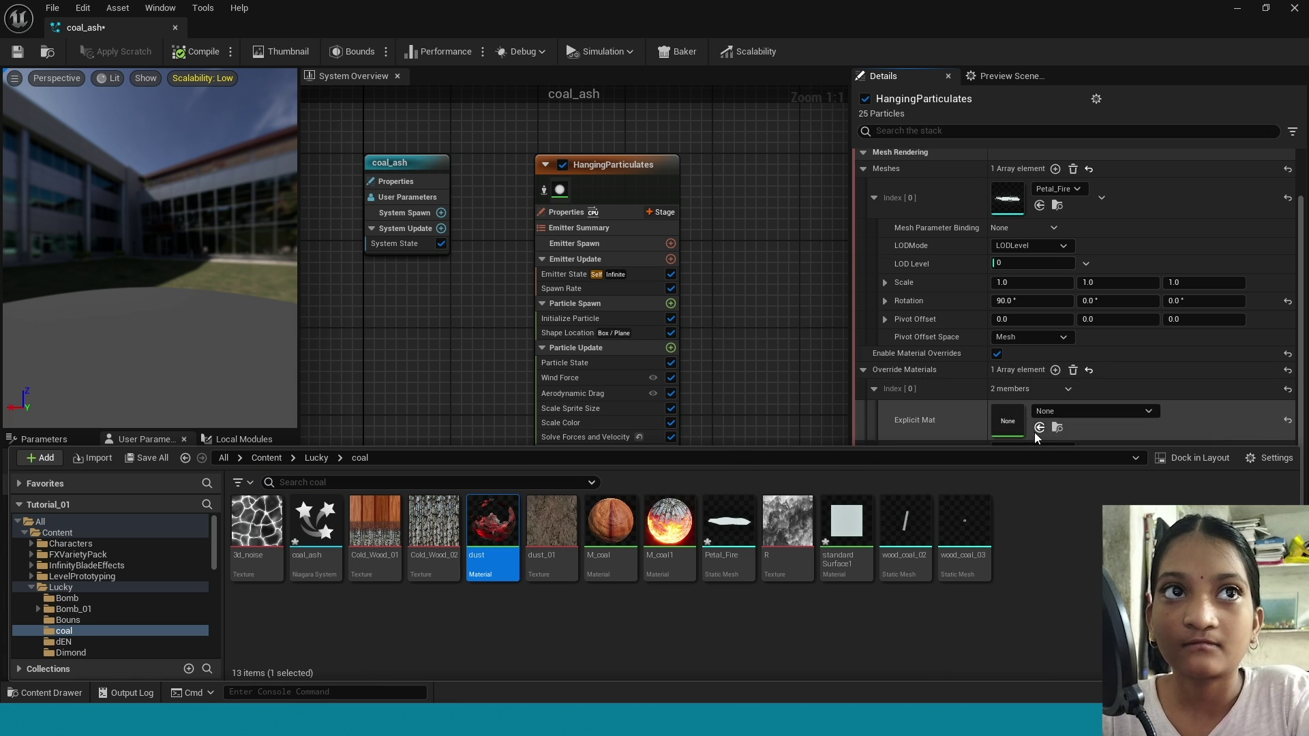
left_click(1039, 427)
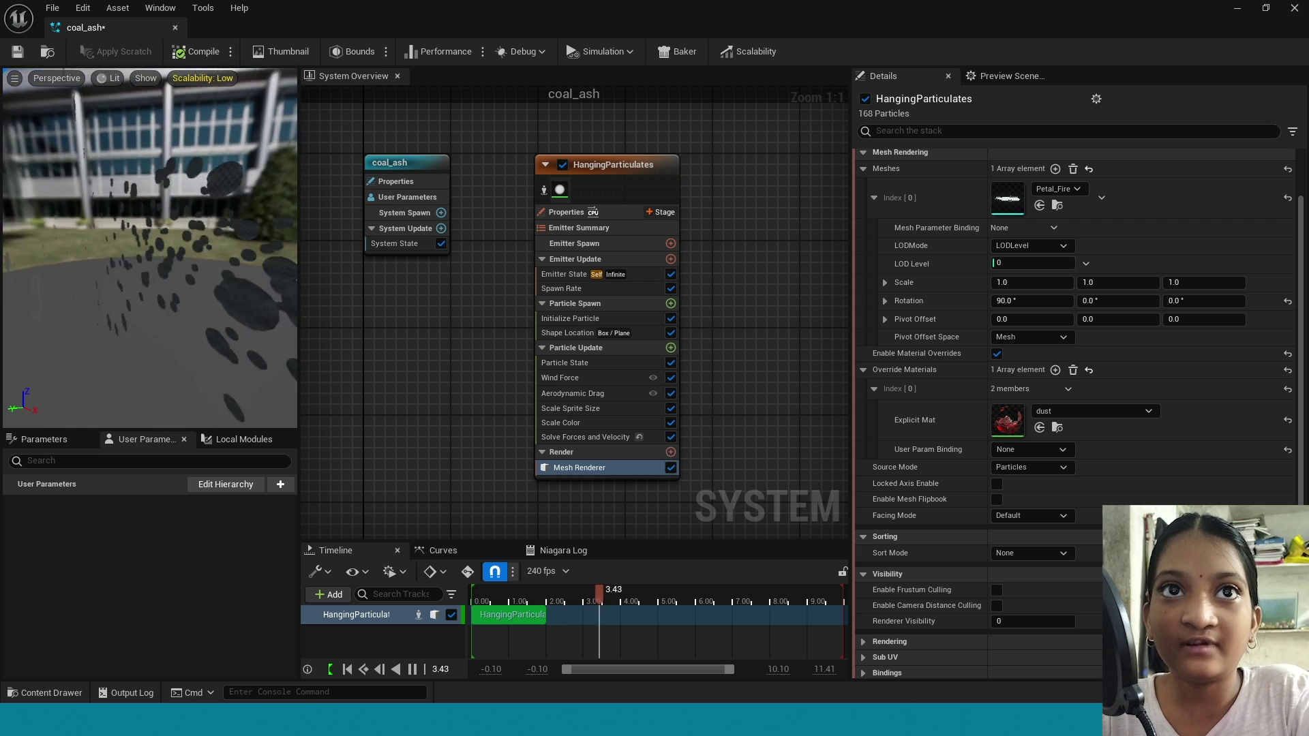
left_click_drag(76, 303, 198, 303)
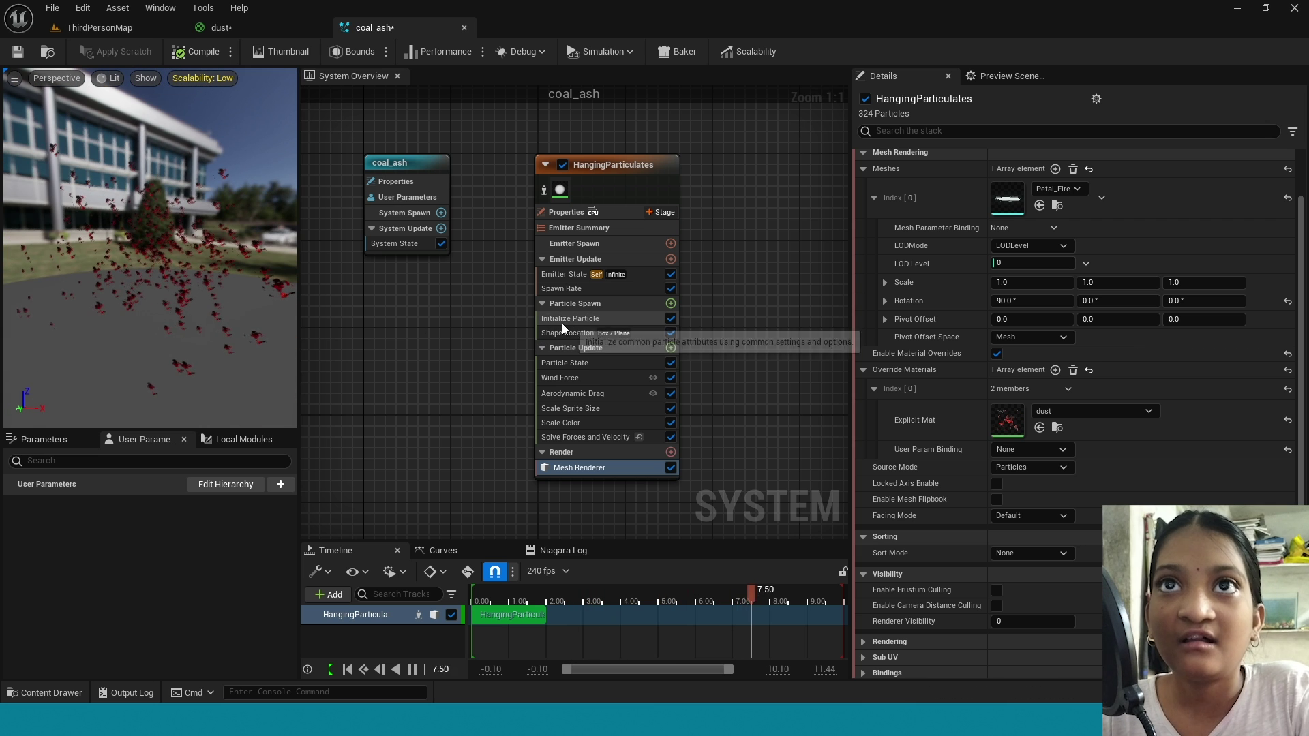
Lower the emitter's spawn rate and set the particle lifetime minimum to 1.0 and maximum to 0.5
left_click(574, 289)
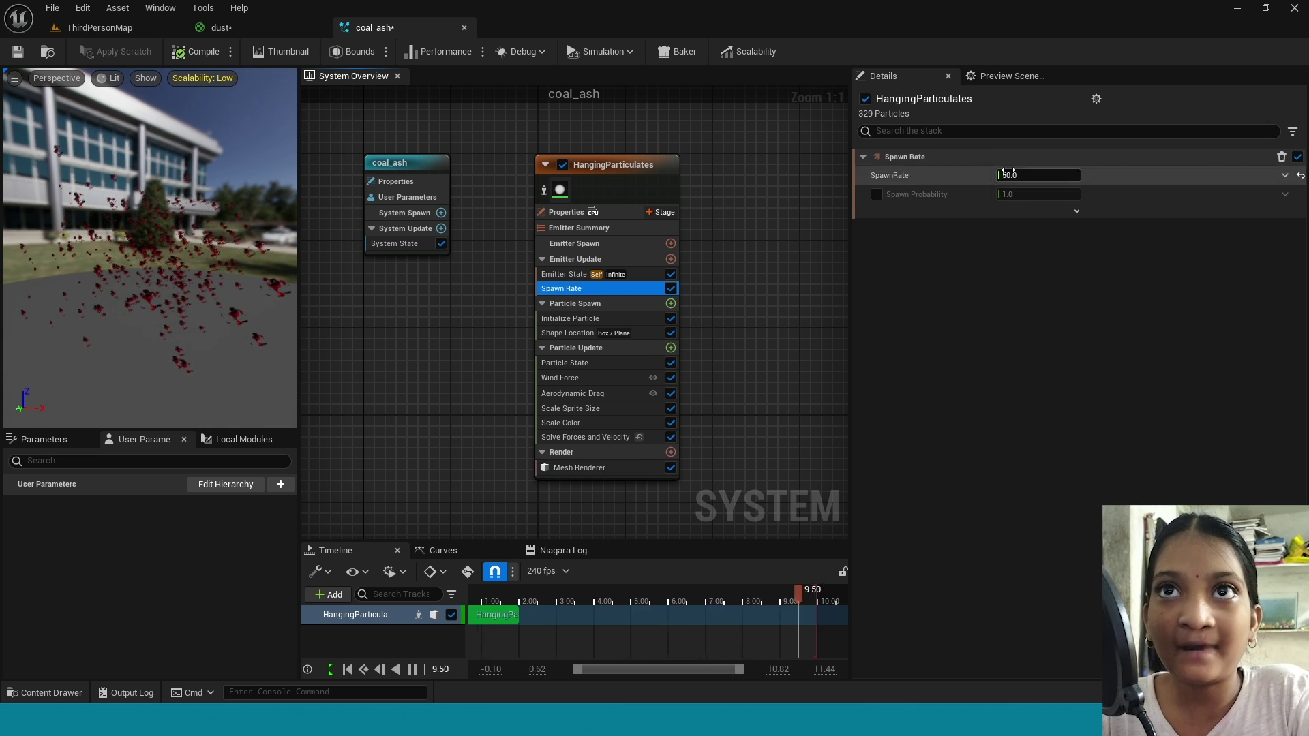
left_click(1052, 175)
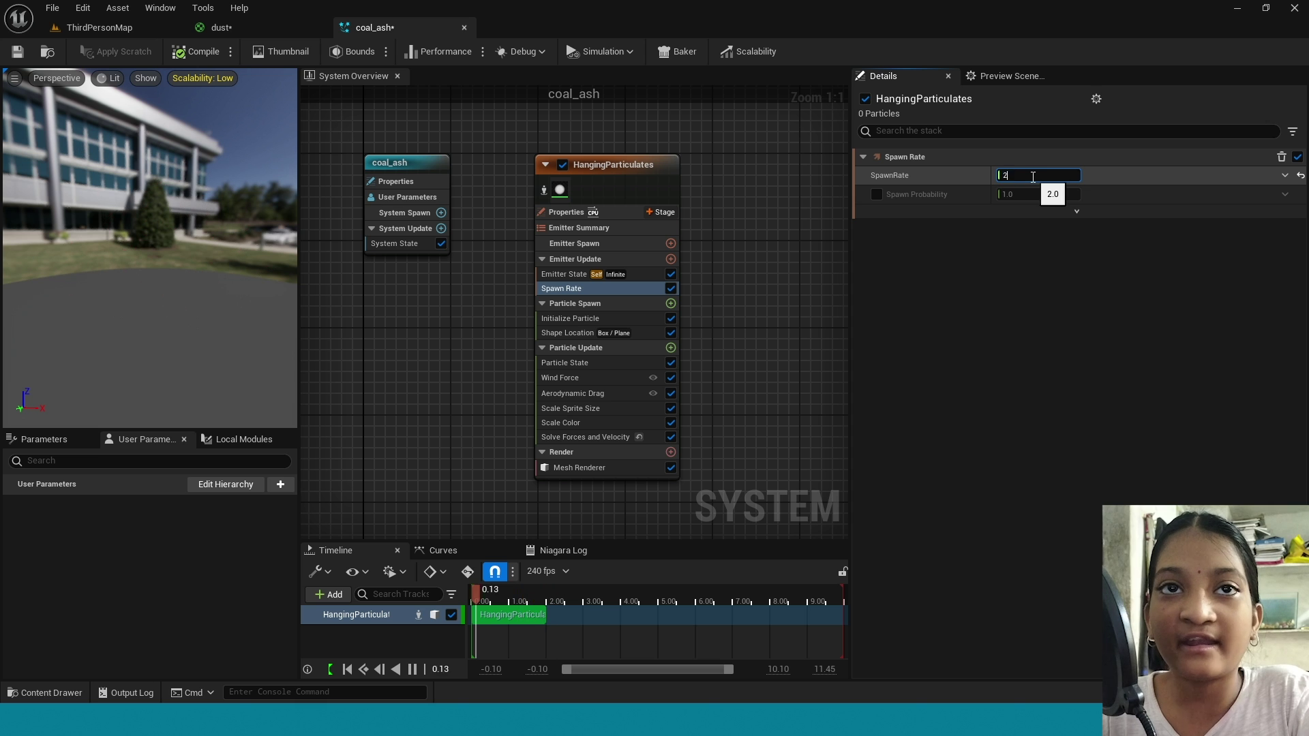
left_click(570, 319)
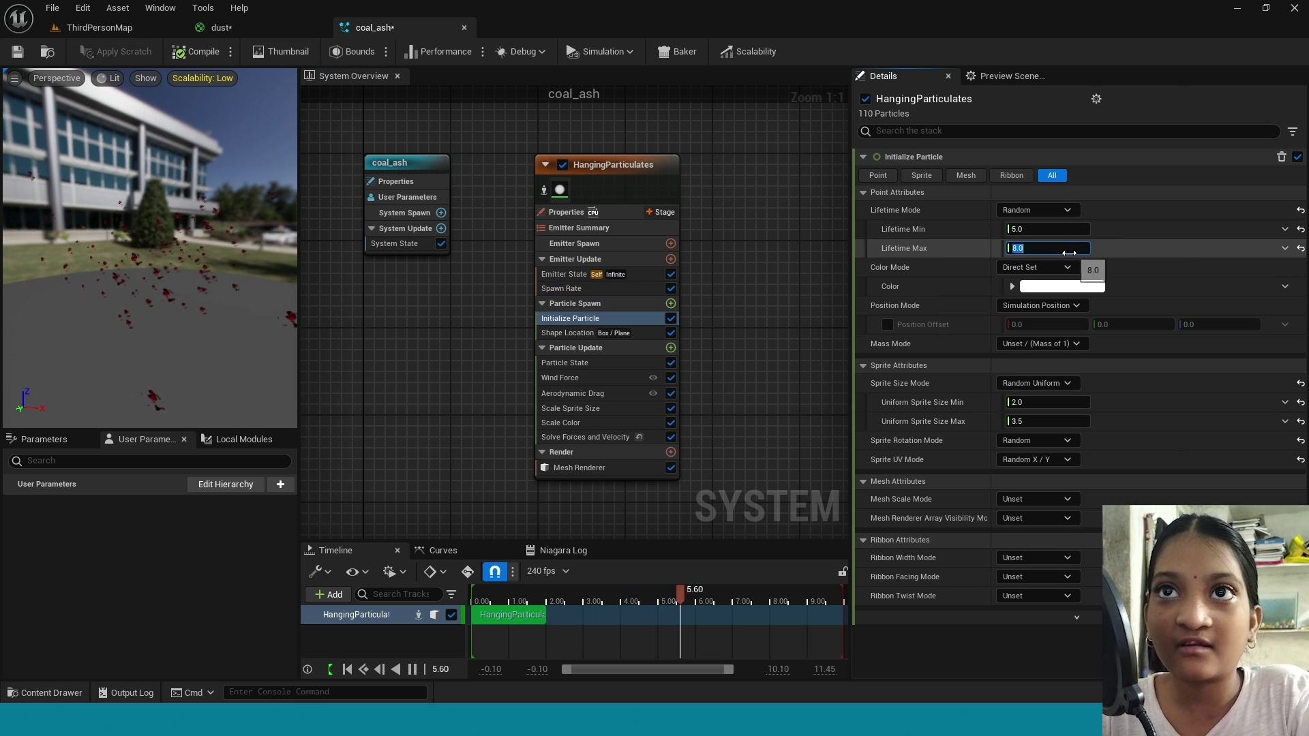
left_click(1060, 224)
type("1")
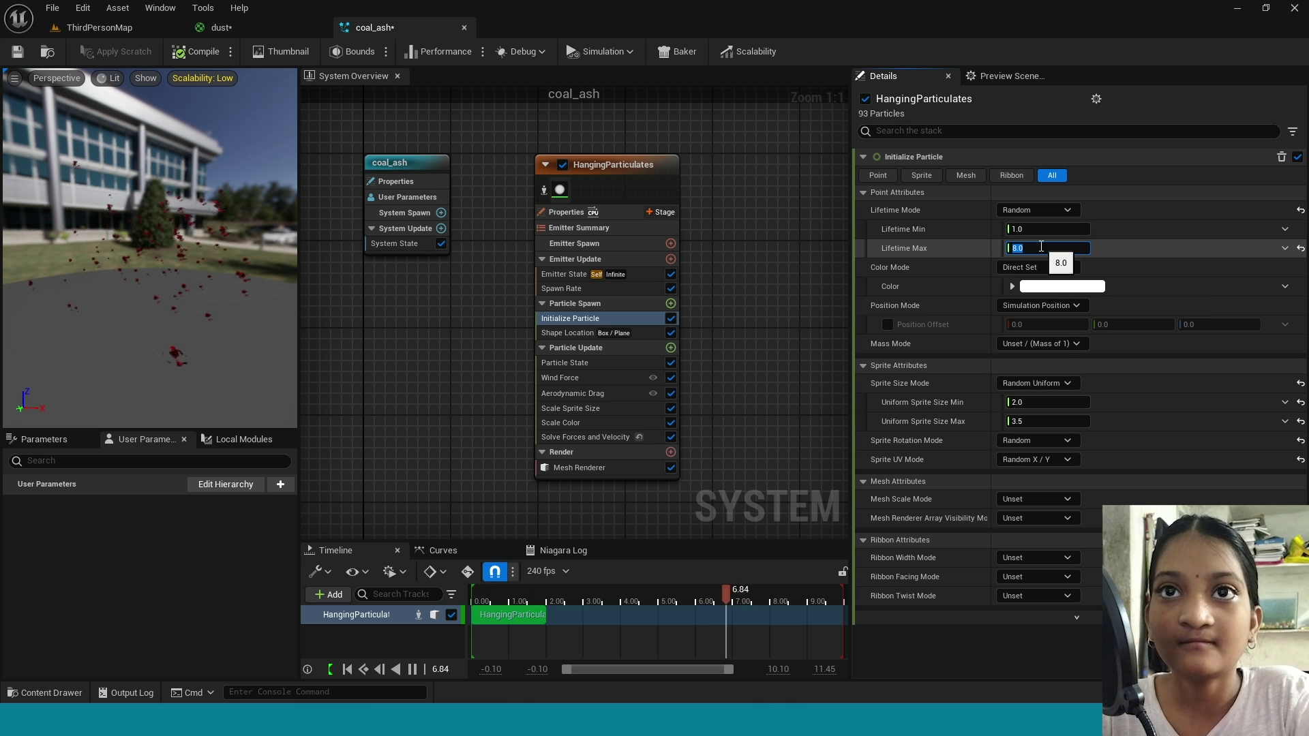
key("Return")
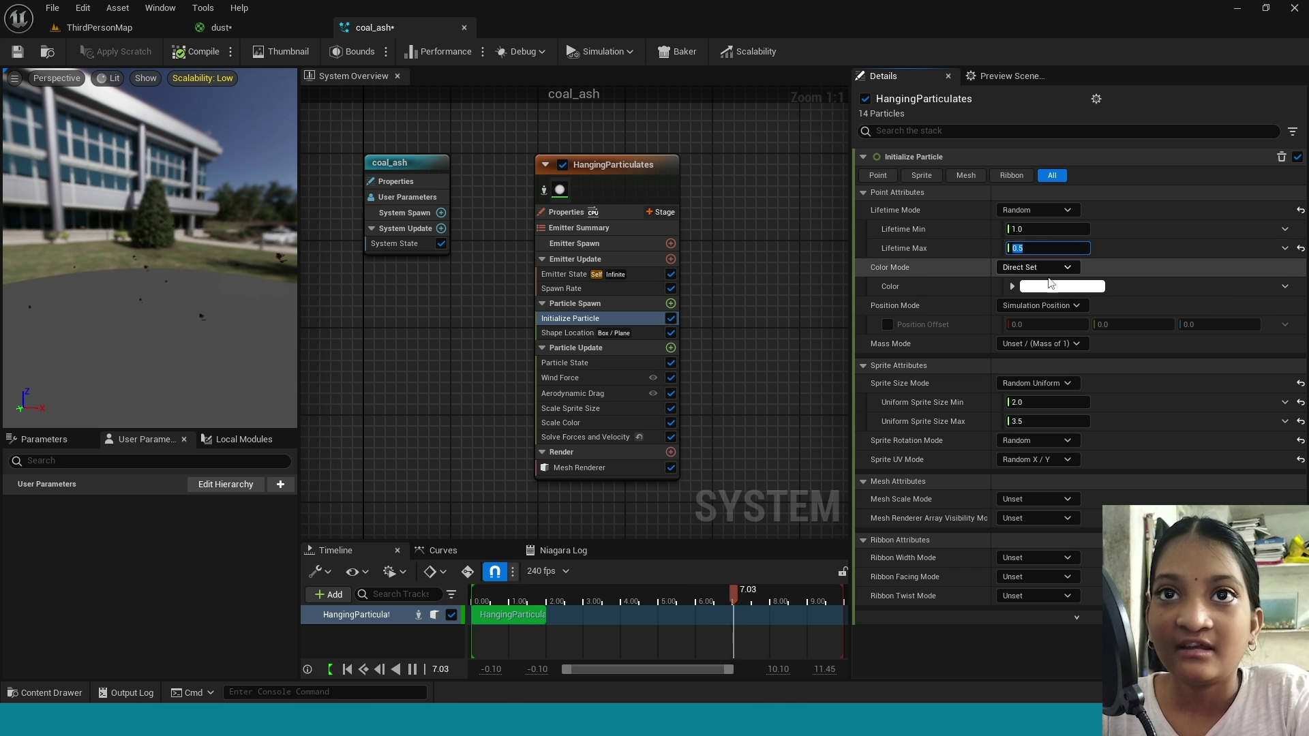
Unset the sprite size mode and make the mesh scale Random Uniform with minimum 0.2 and maximum 0.01
left_click(1035, 385)
left_click(1032, 408)
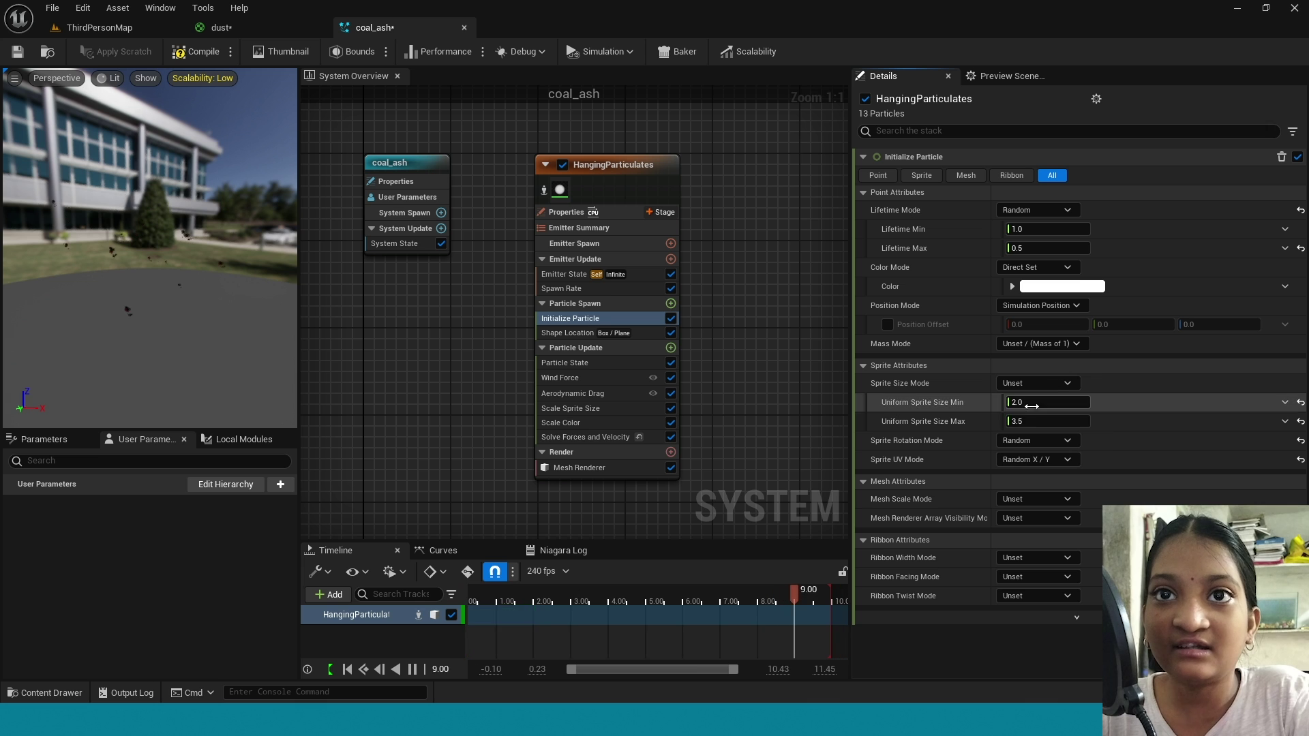
left_click(1043, 461)
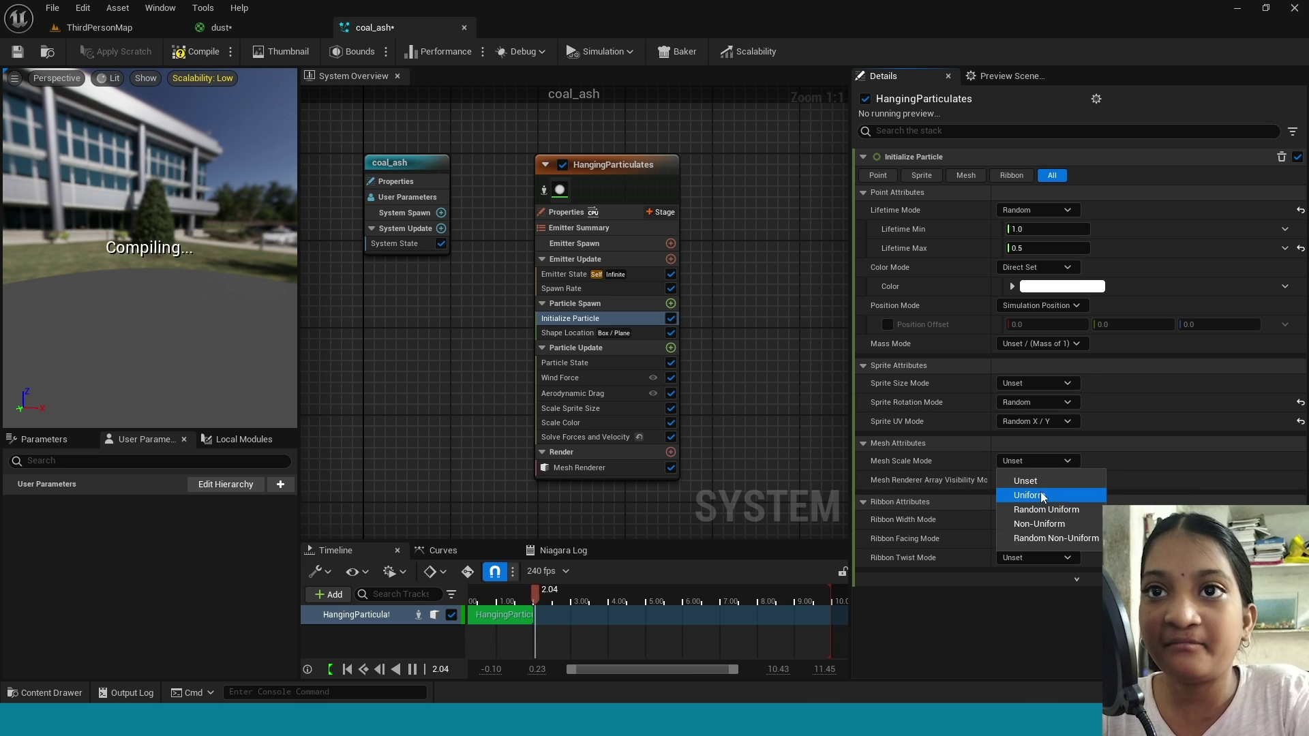
left_click(1046, 510)
left_click(1037, 482)
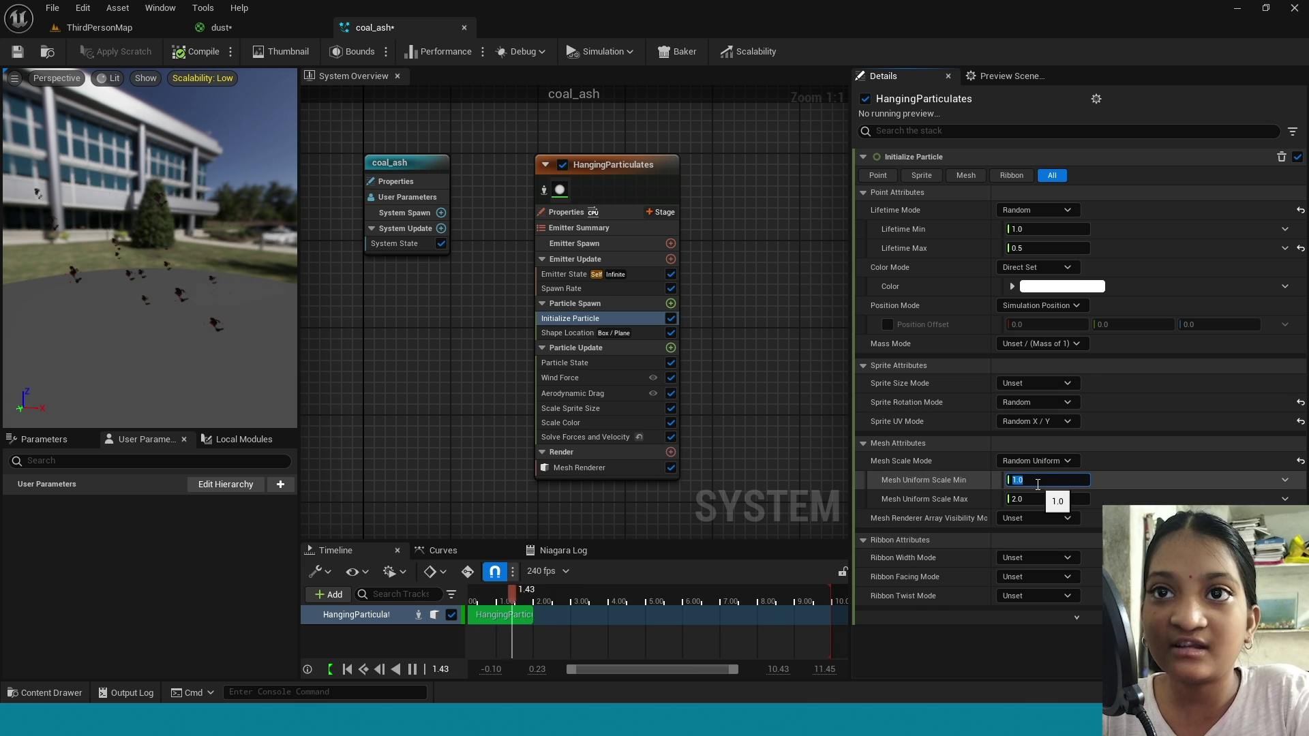
left_click(1036, 500)
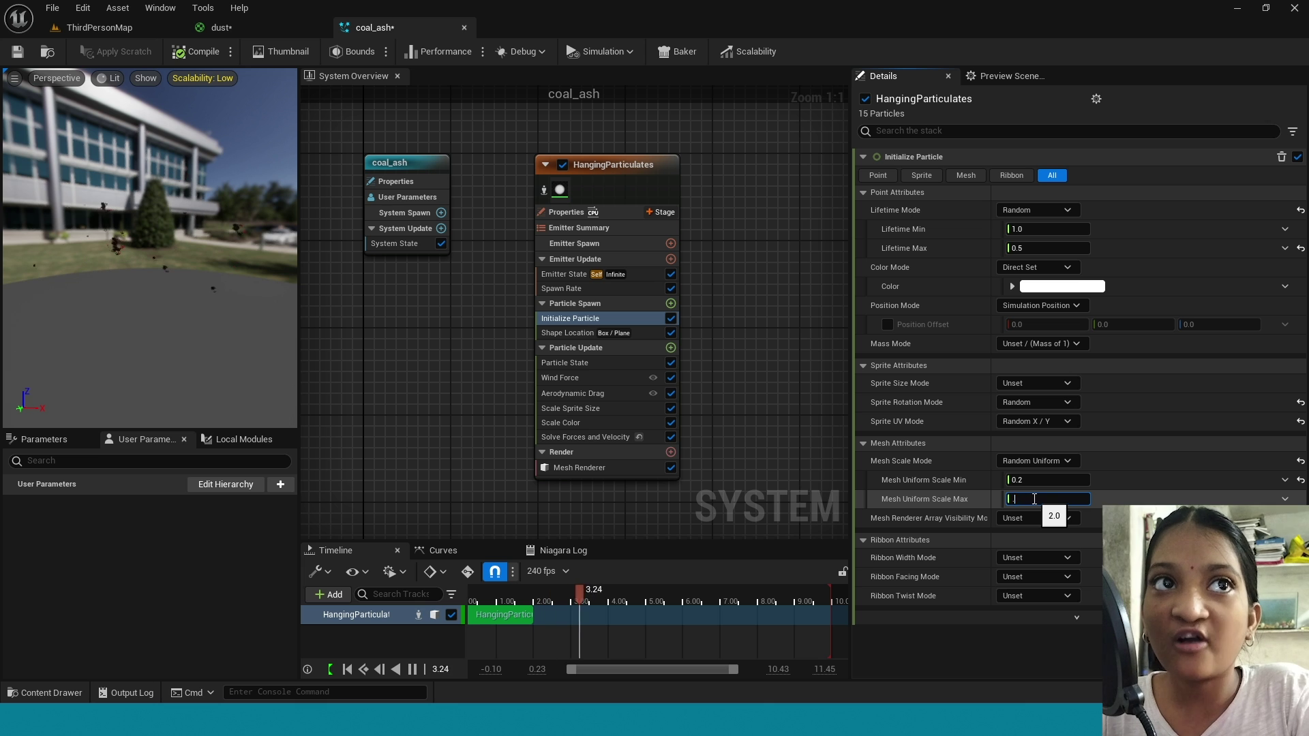
type(".01")
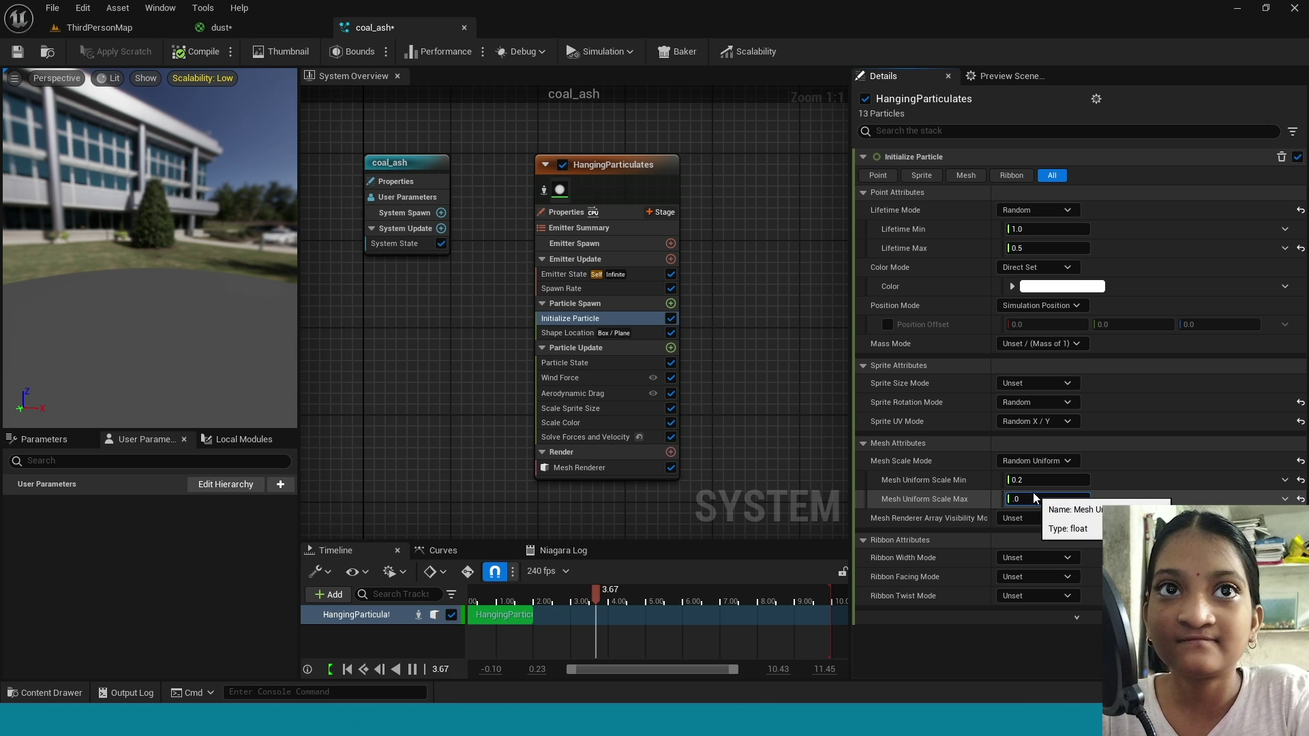
key("Return")
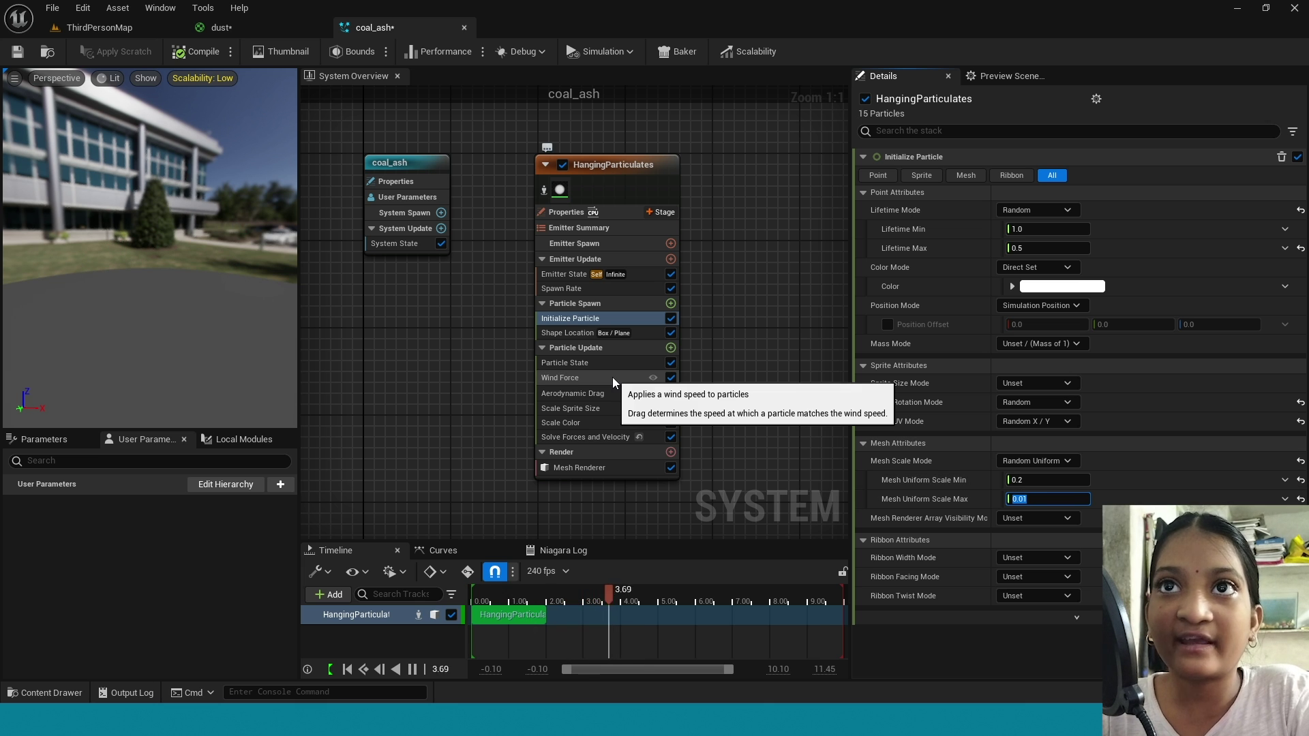
Change the Shape Location primitive to Cylinder and set the cylinder radius to 30
left_click(627, 333)
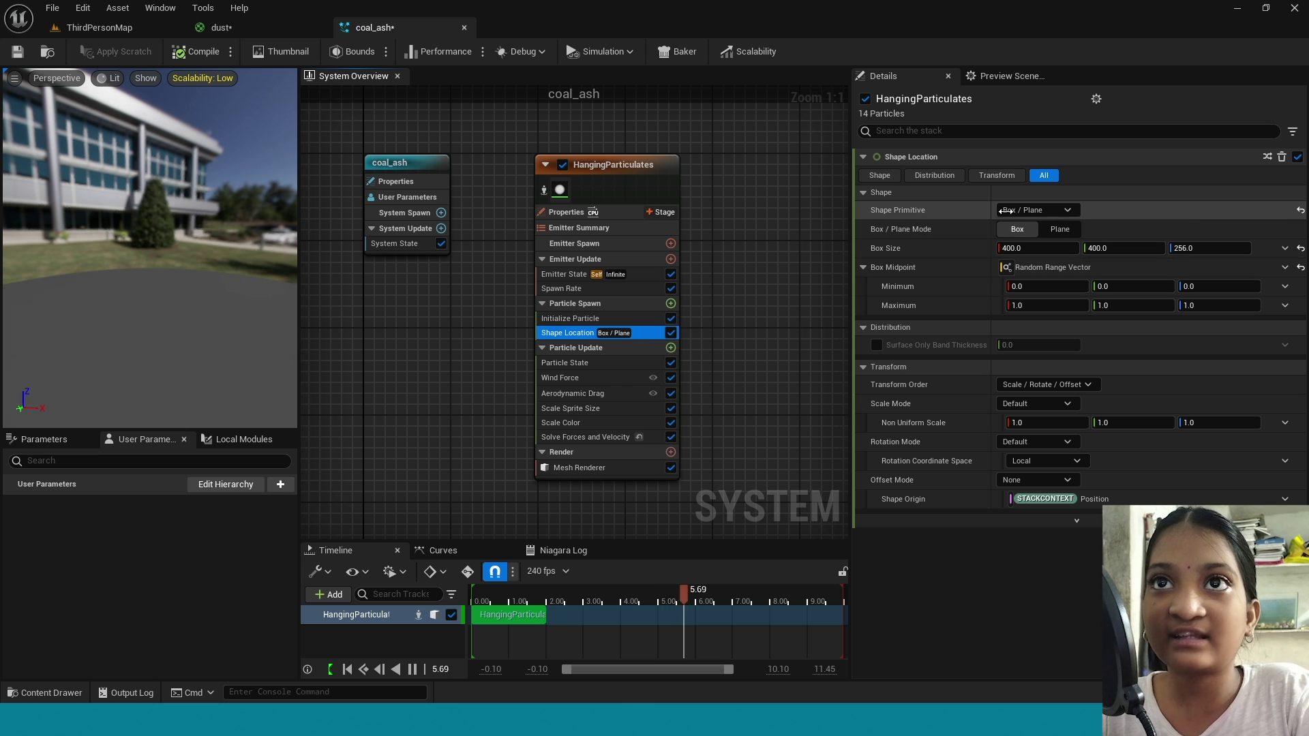
left_click(1060, 211)
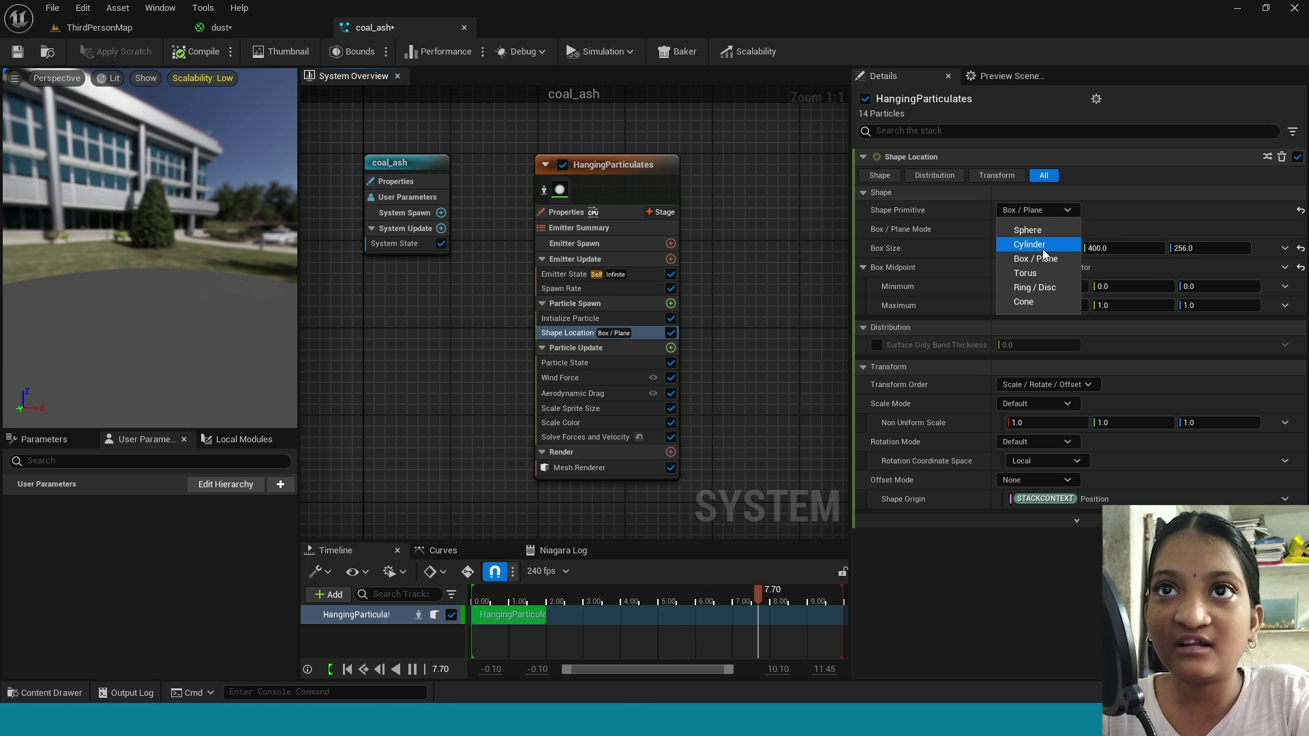
left_click(1031, 244)
left_click(1049, 249)
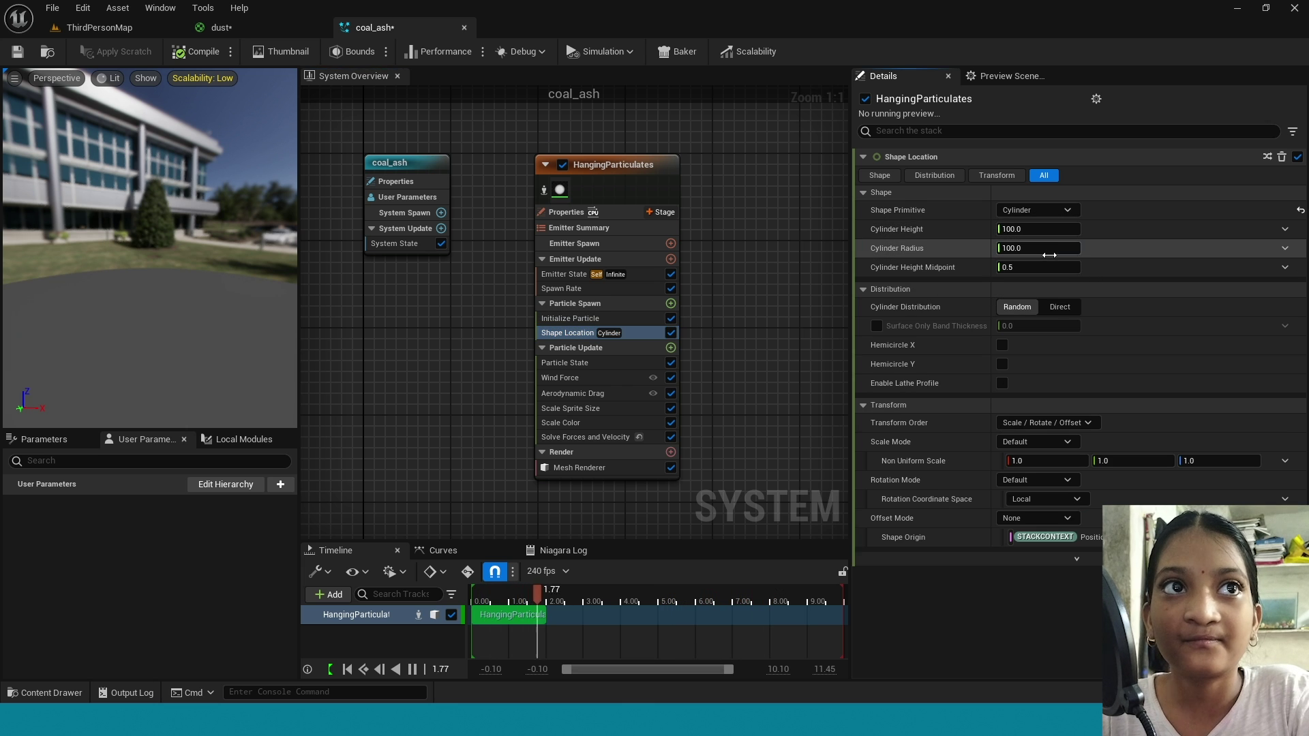
type("30")
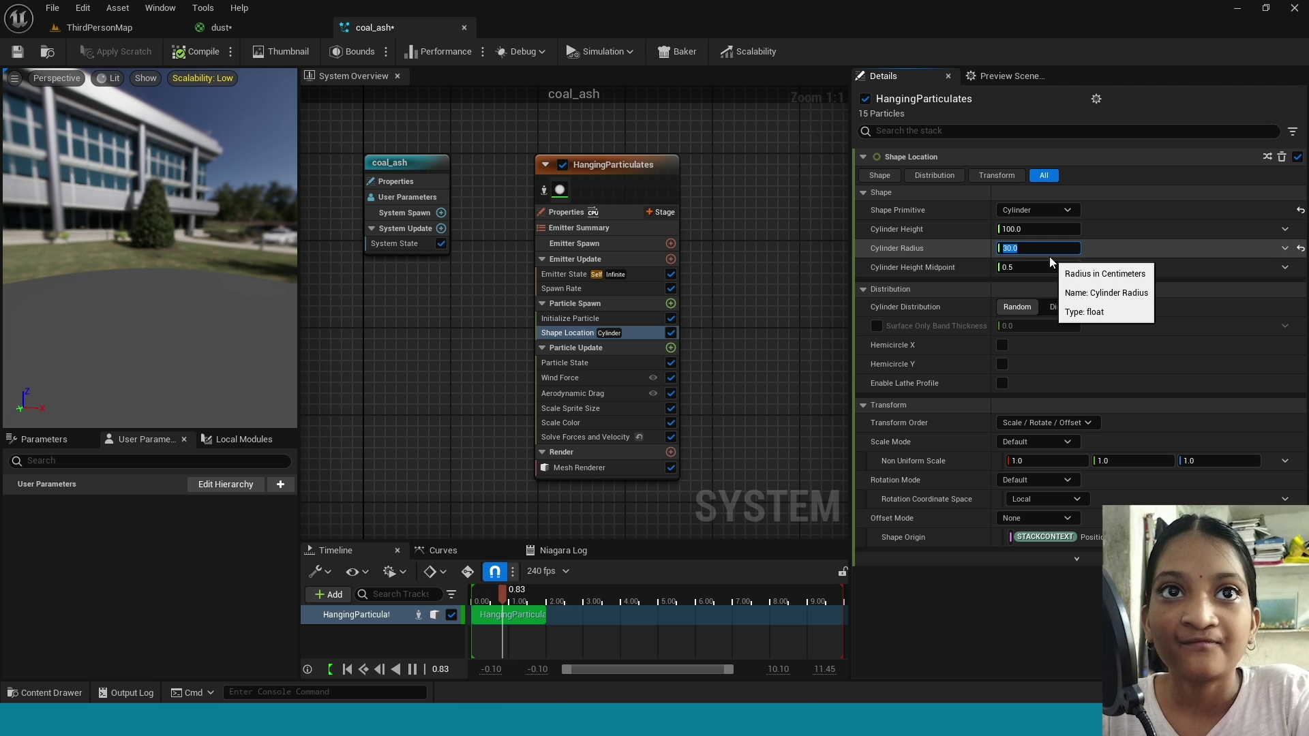
key("Return")
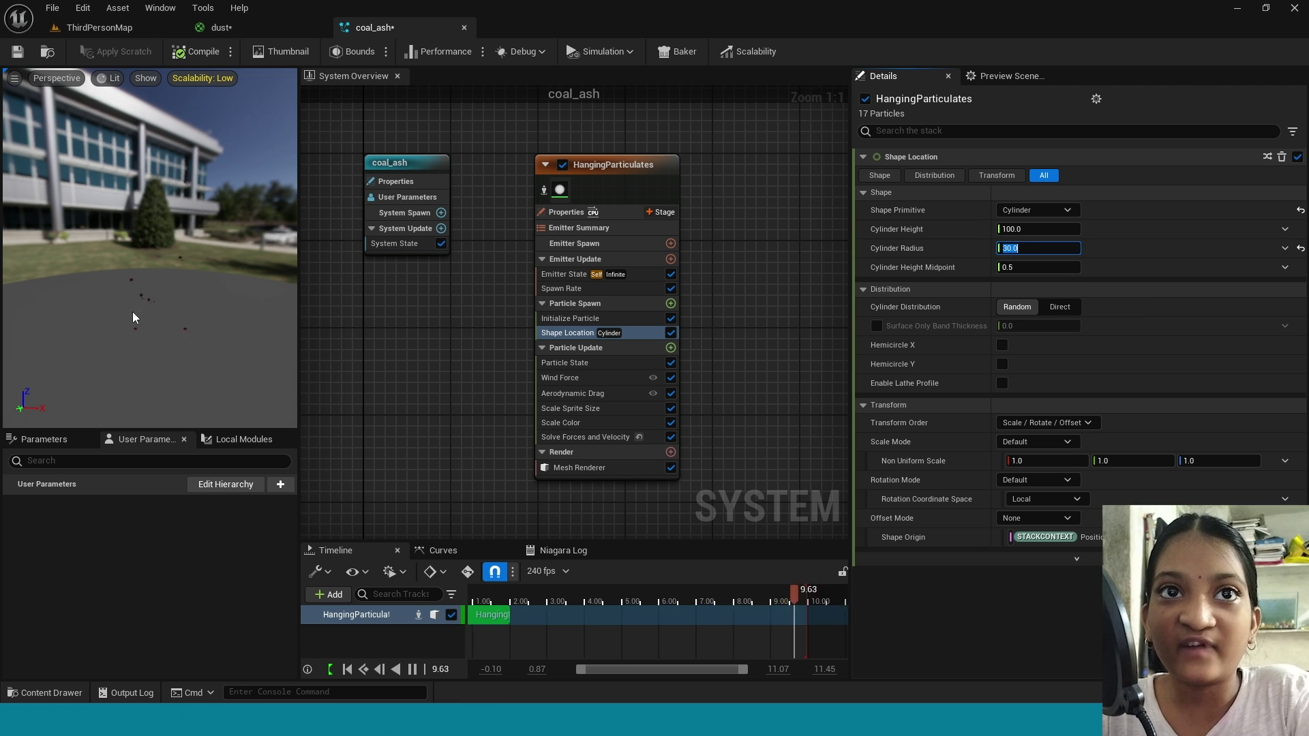
Set the Wind Force's X wind speed to 10 and add a Gravity Force with Z gravity -10 to Particle Update
left_click(587, 377)
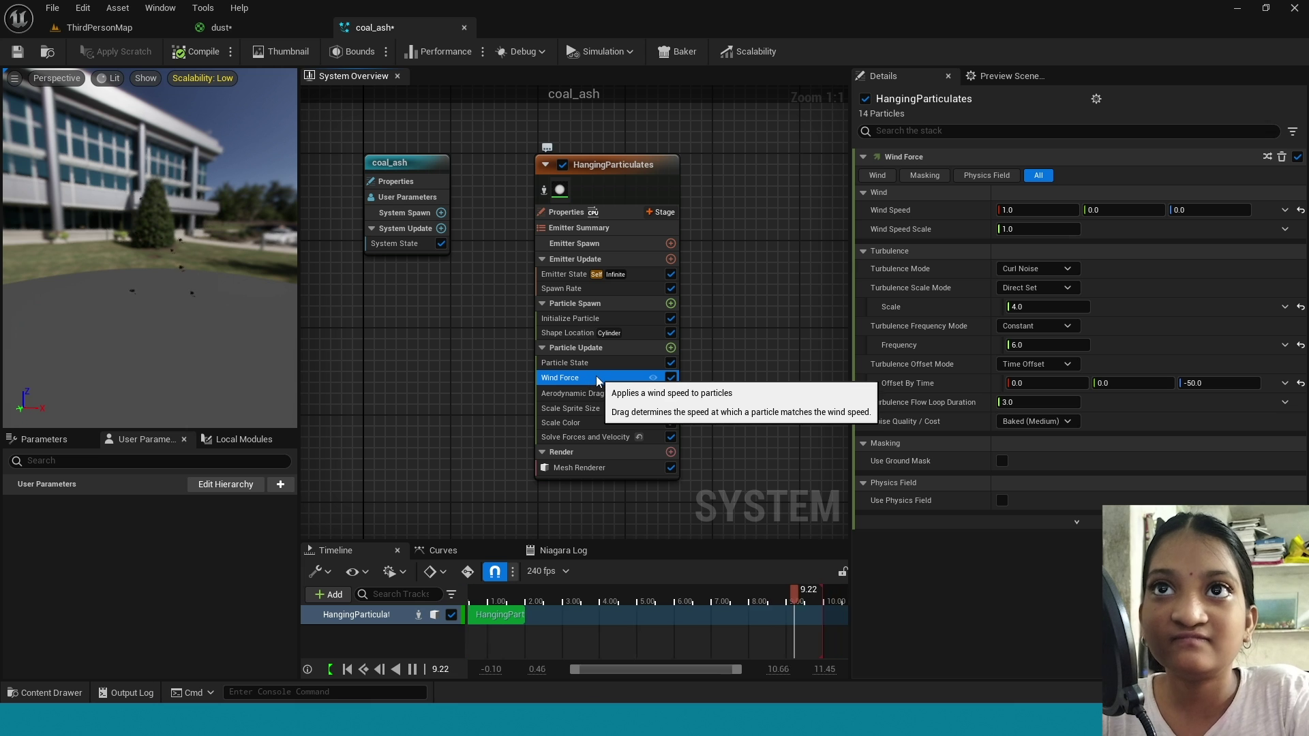
left_click(1045, 213)
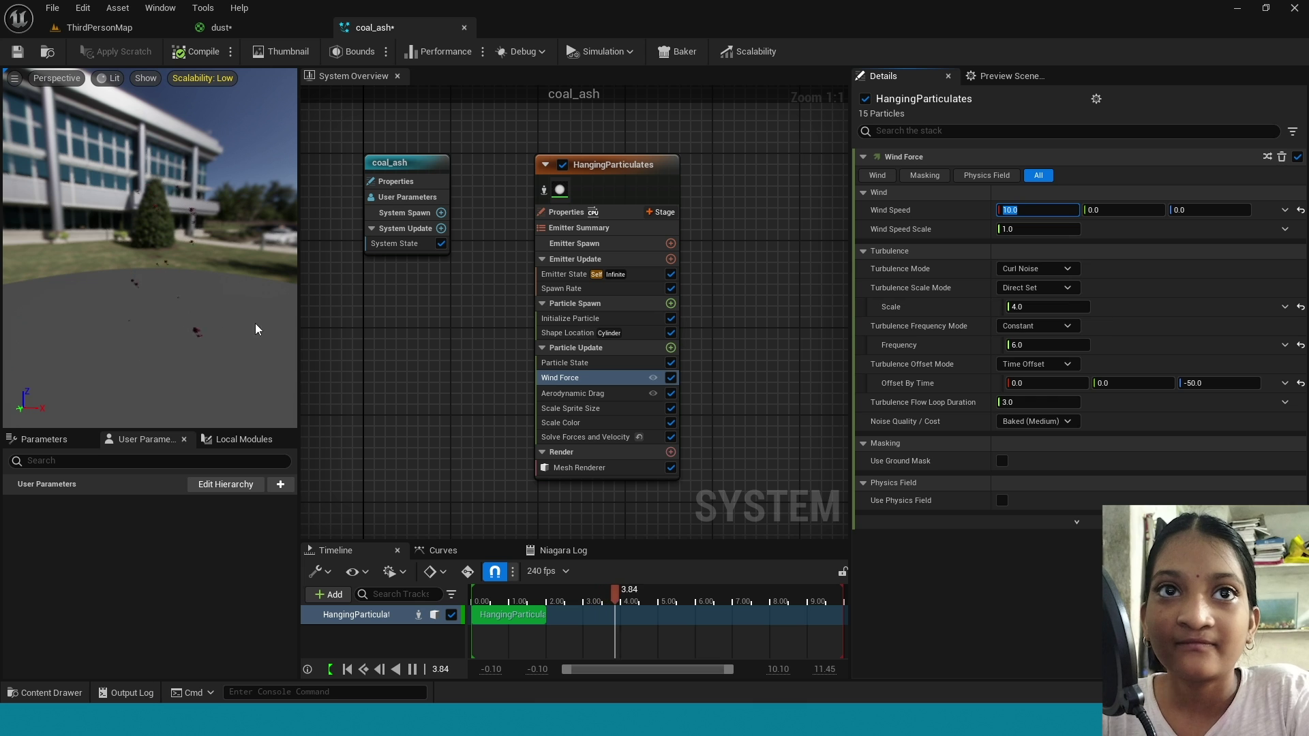
left_click(671, 348)
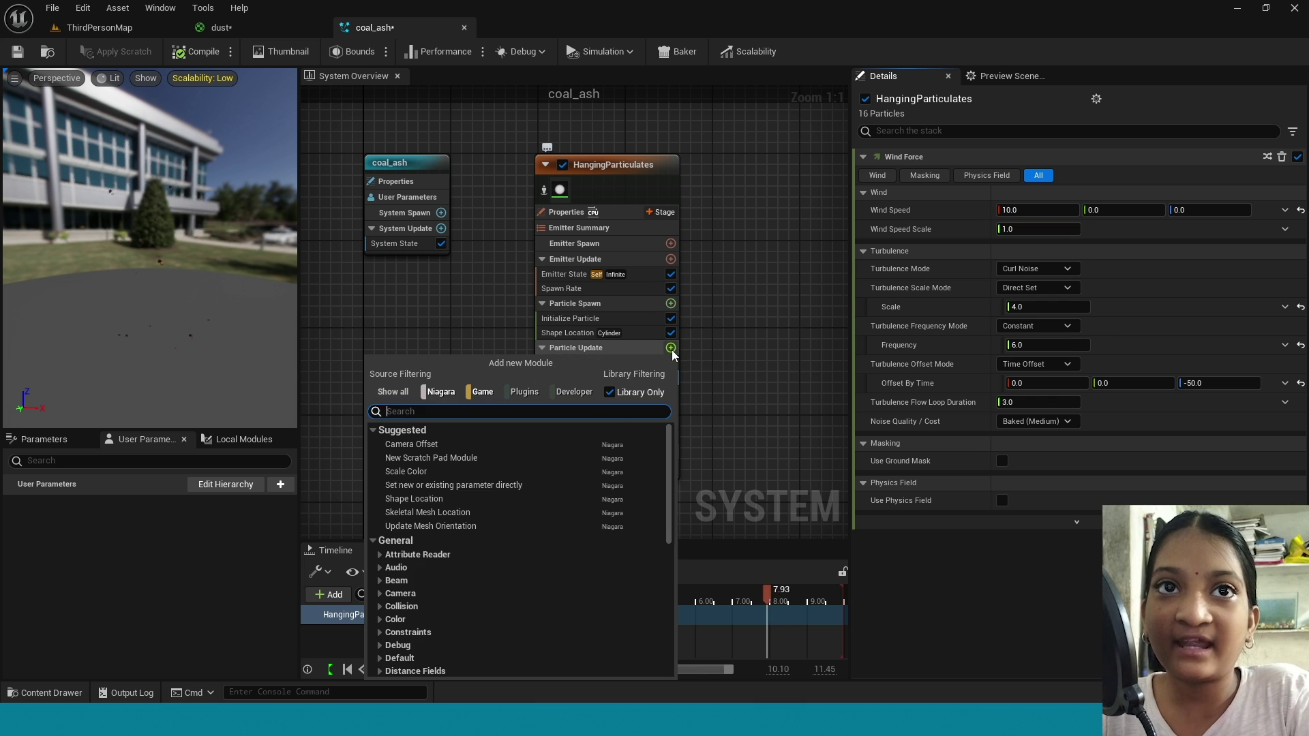
type("gr")
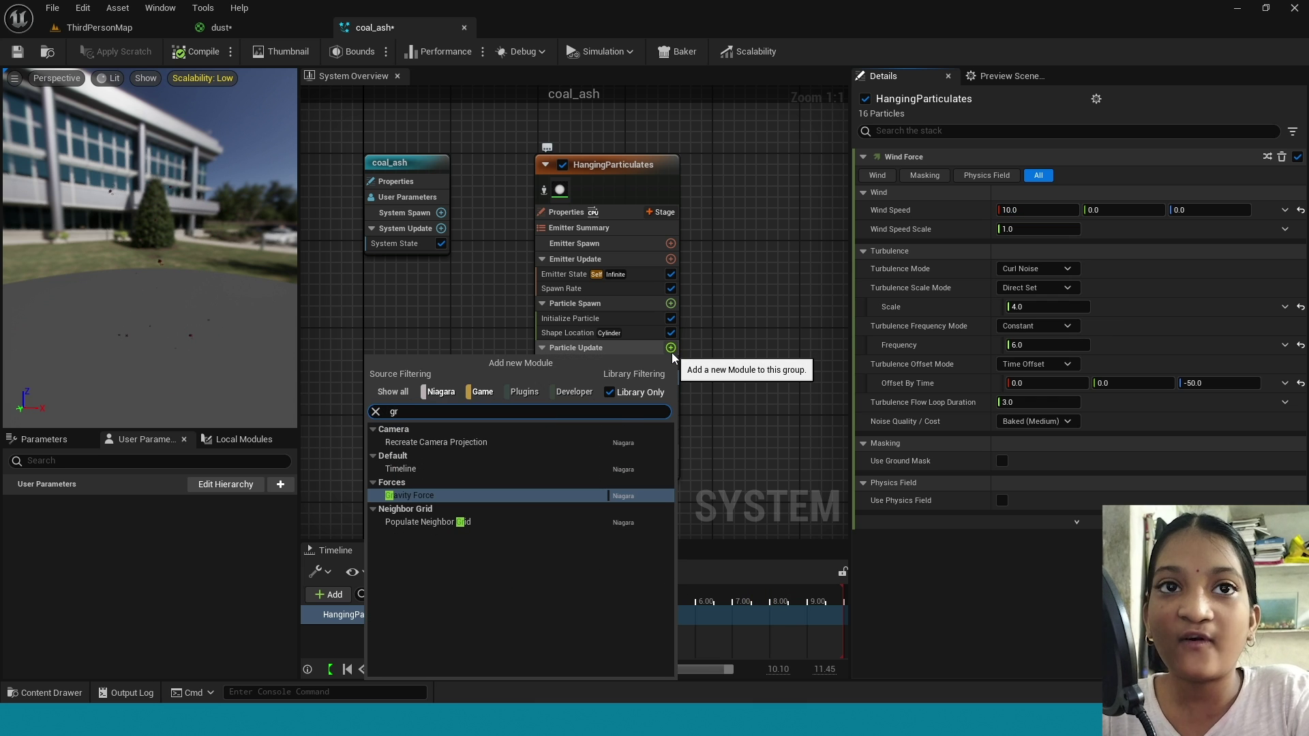
left_click(578, 496)
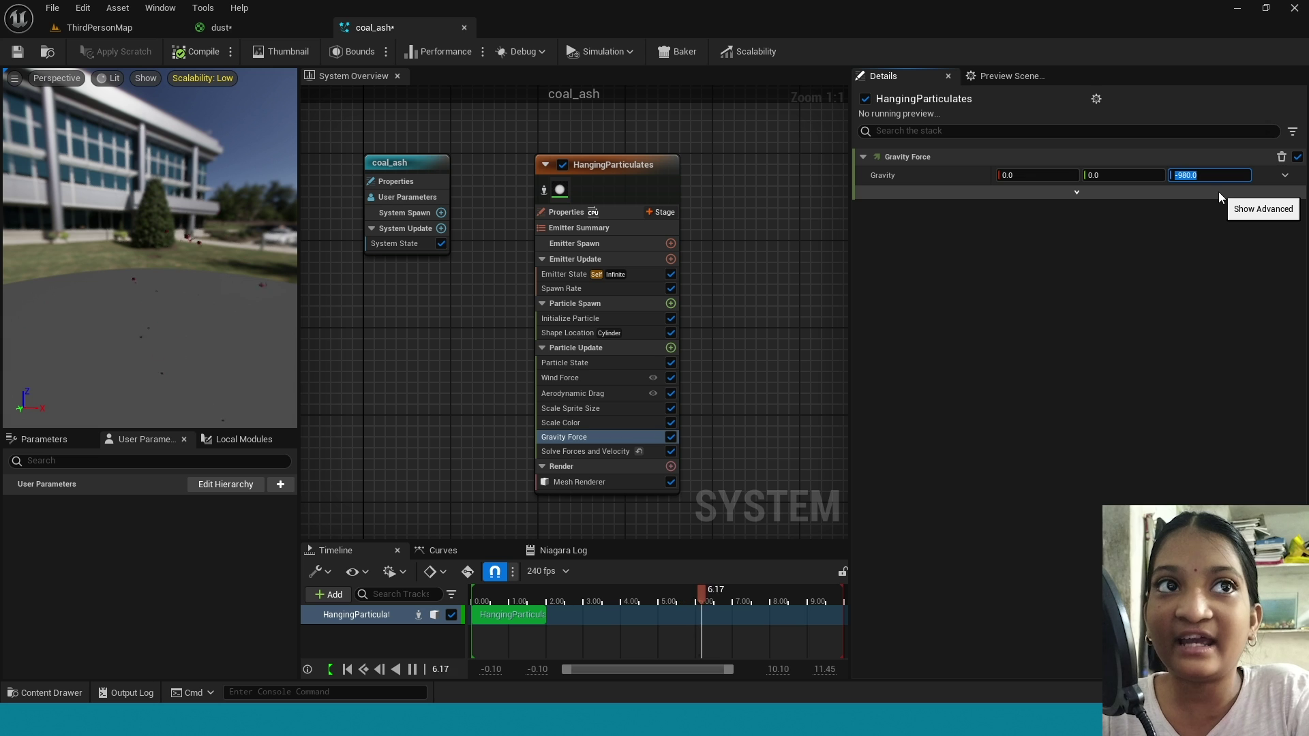
type("-10")
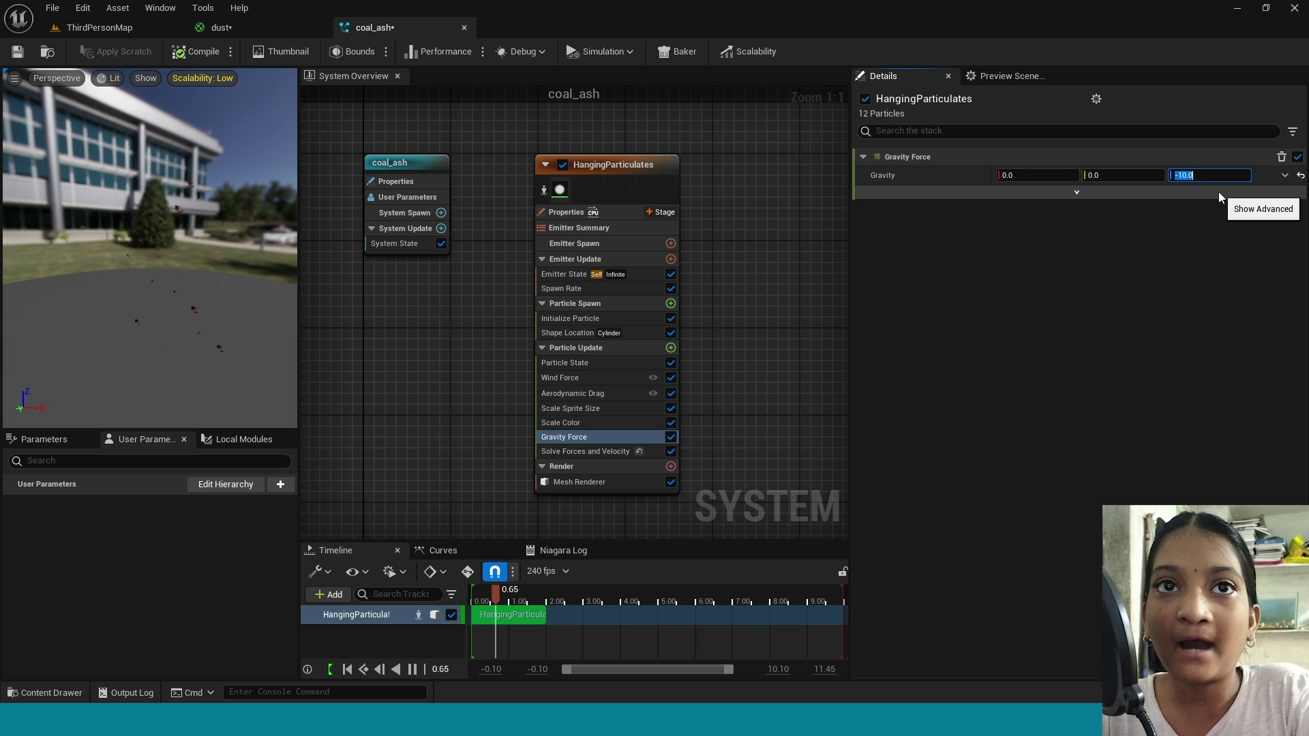
Add Dynamic Material Parameters to Particle Update and drive the erode parameter with Float from Curve
left_click(671, 348)
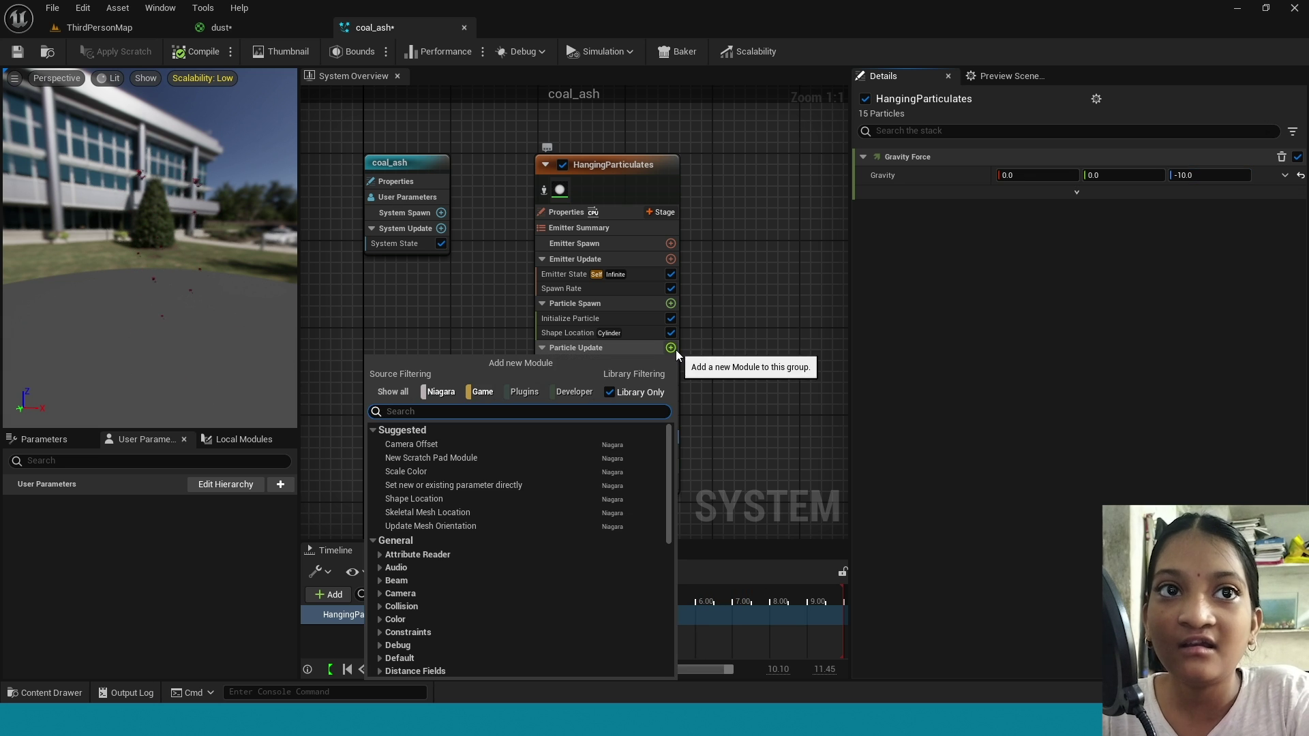
type("d")
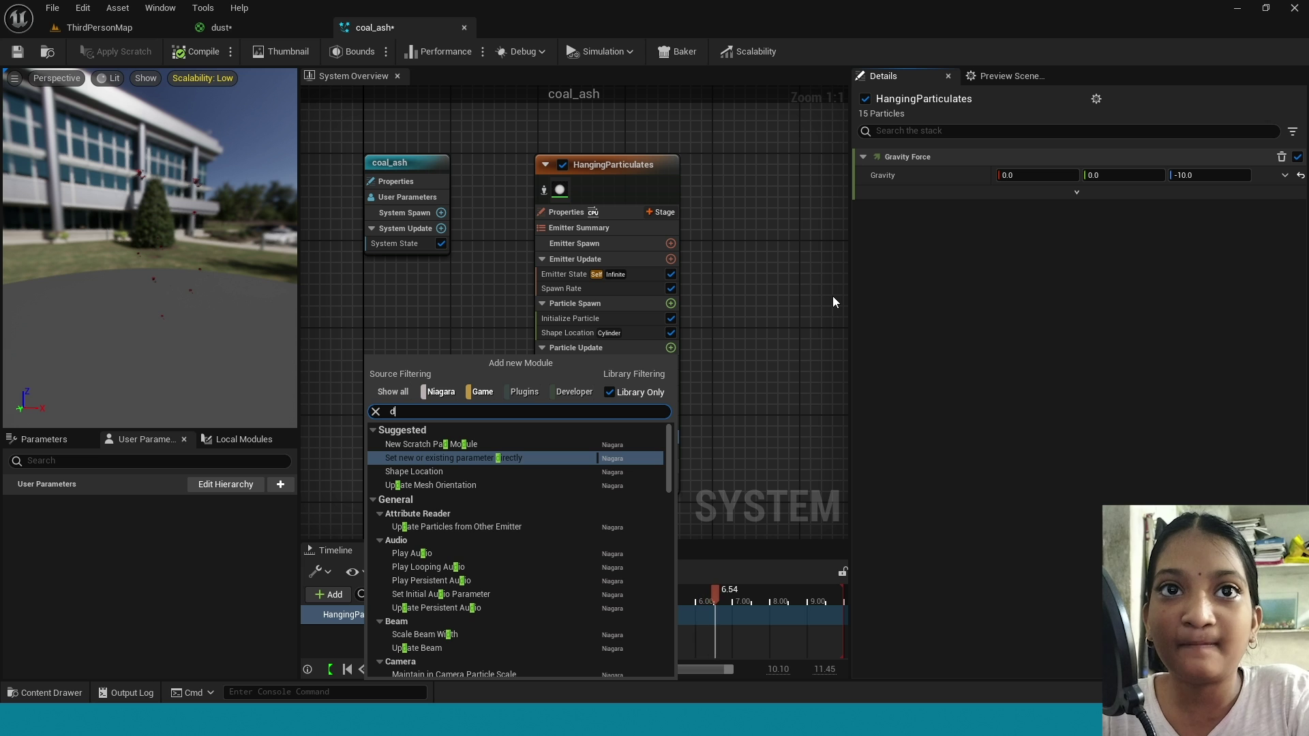
type("yna")
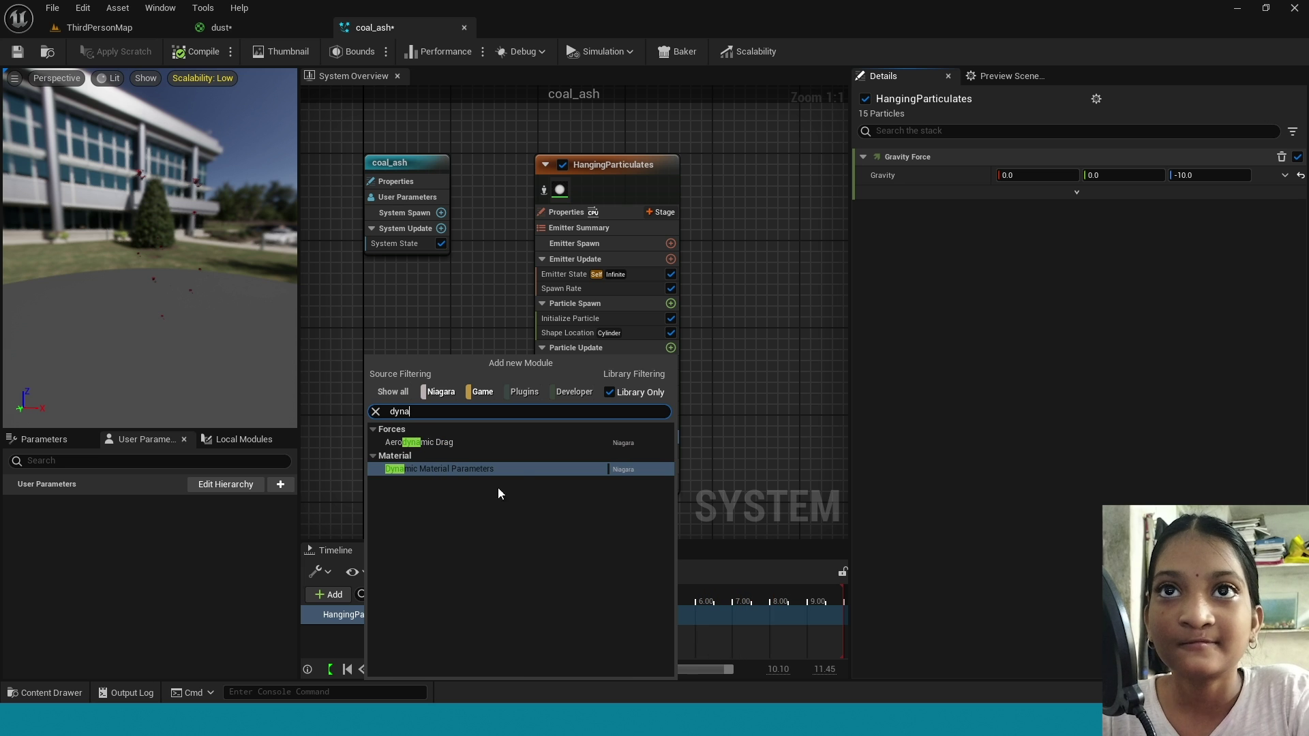
left_click(520, 470)
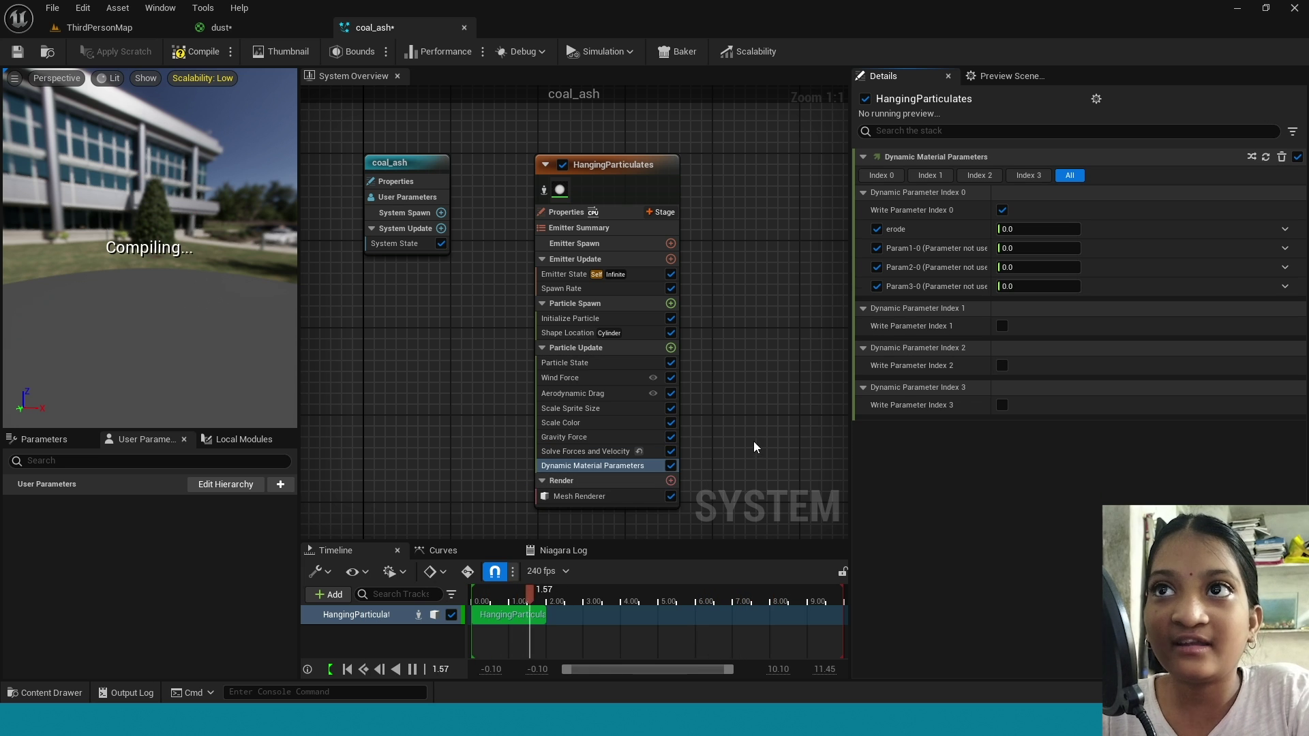
left_click(1285, 229)
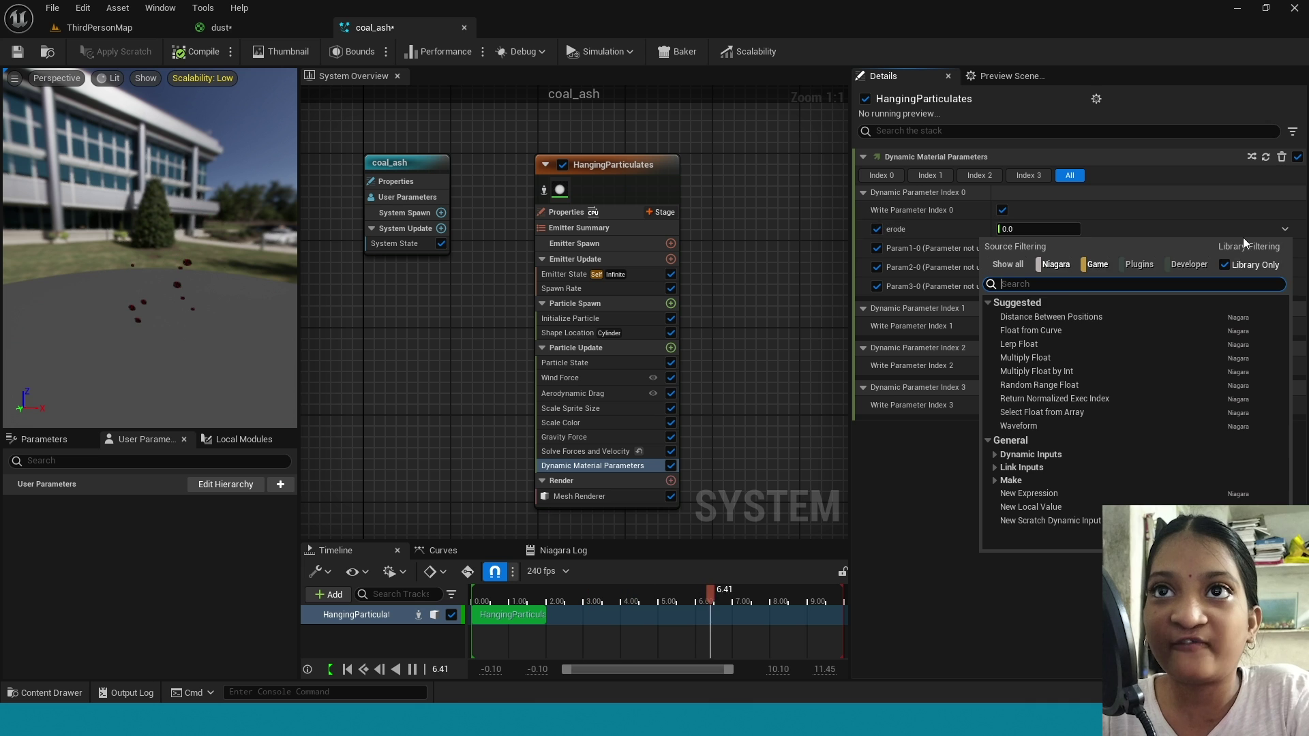
left_click(1019, 329)
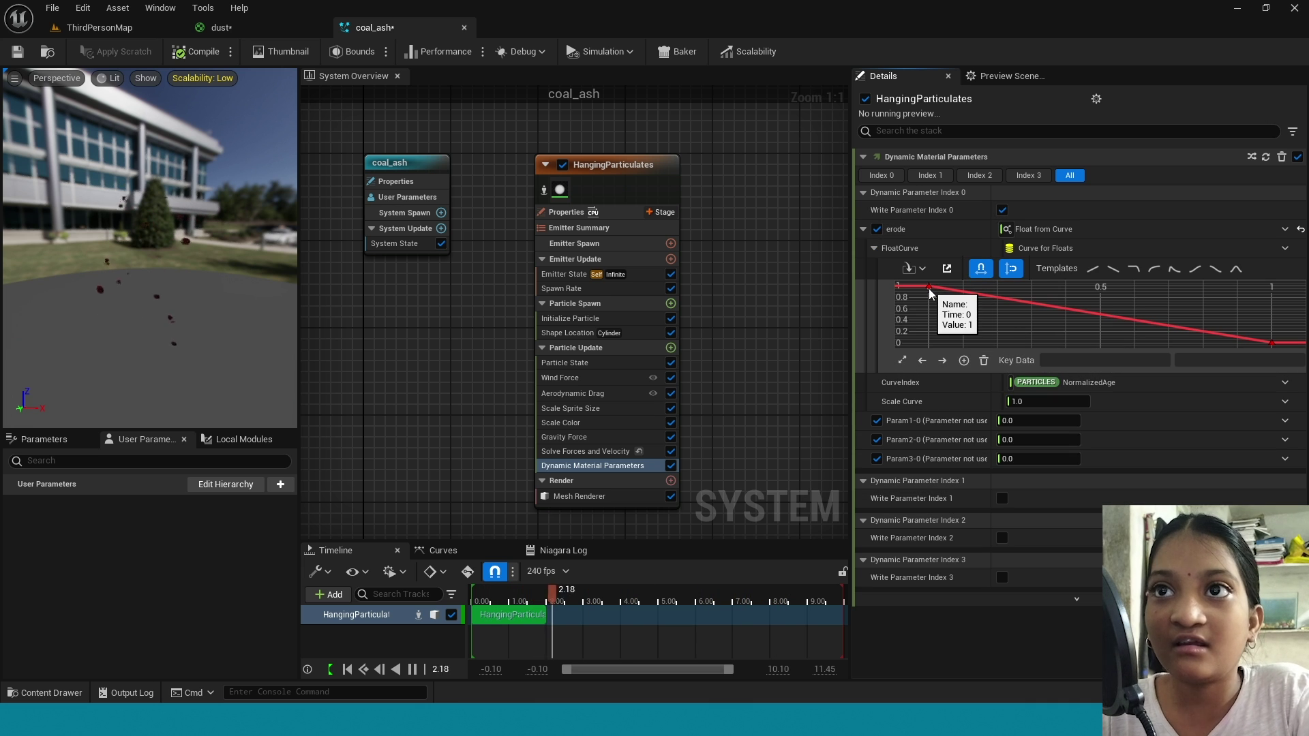
Set the erode curve's first key to time 0.1 and value 0, and the last key's value to 1.6
left_click(929, 286)
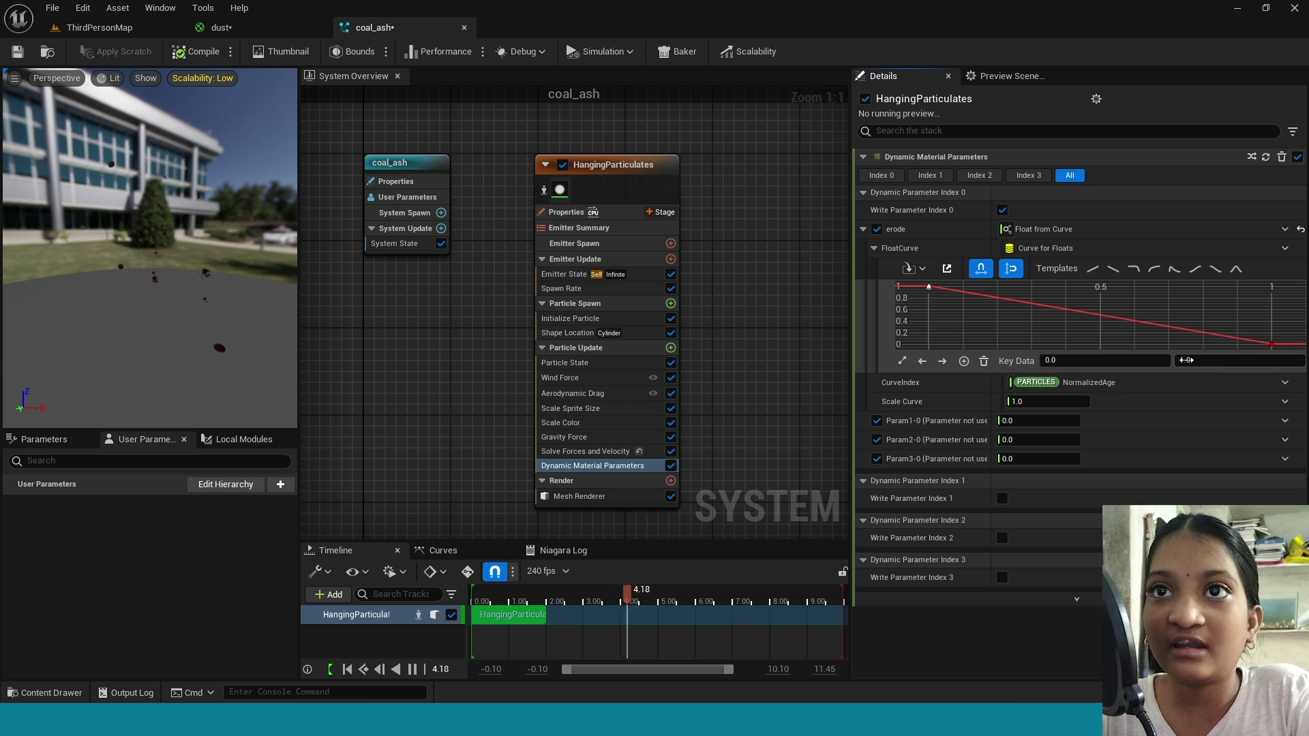
type("0")
key("Return")
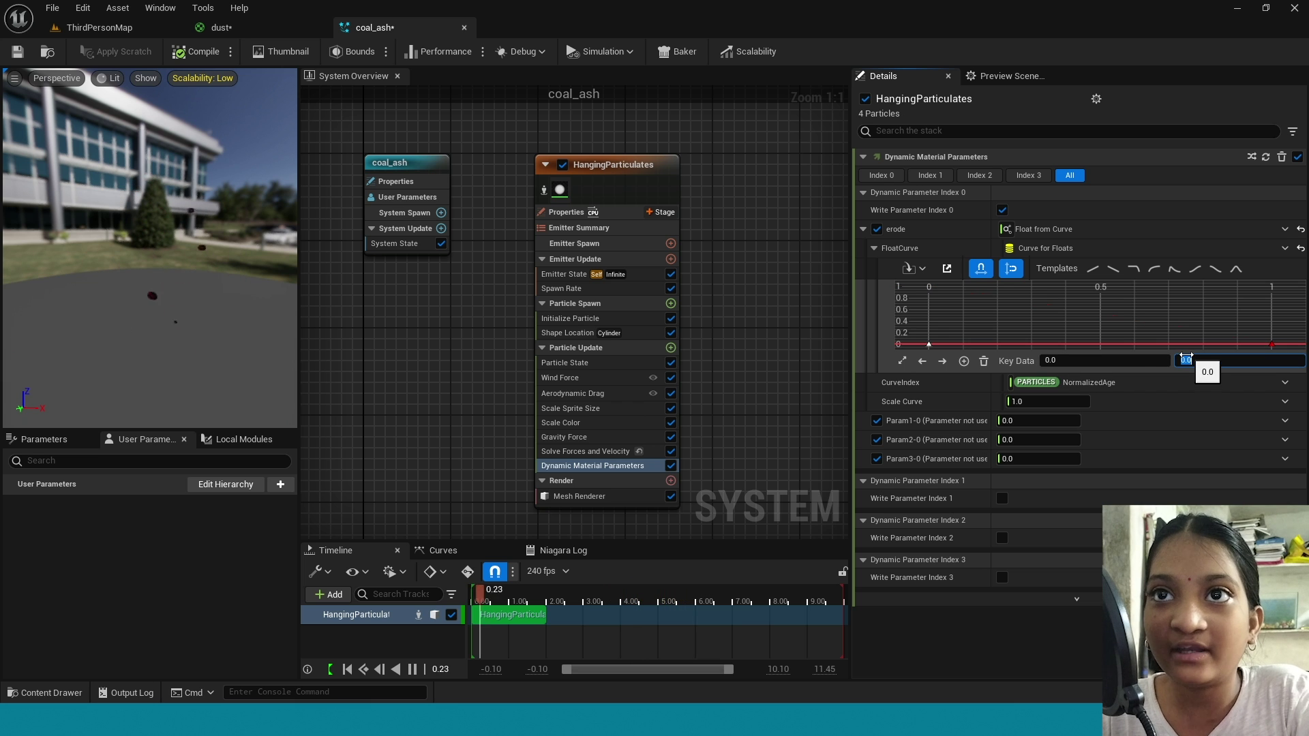
left_click(1150, 359)
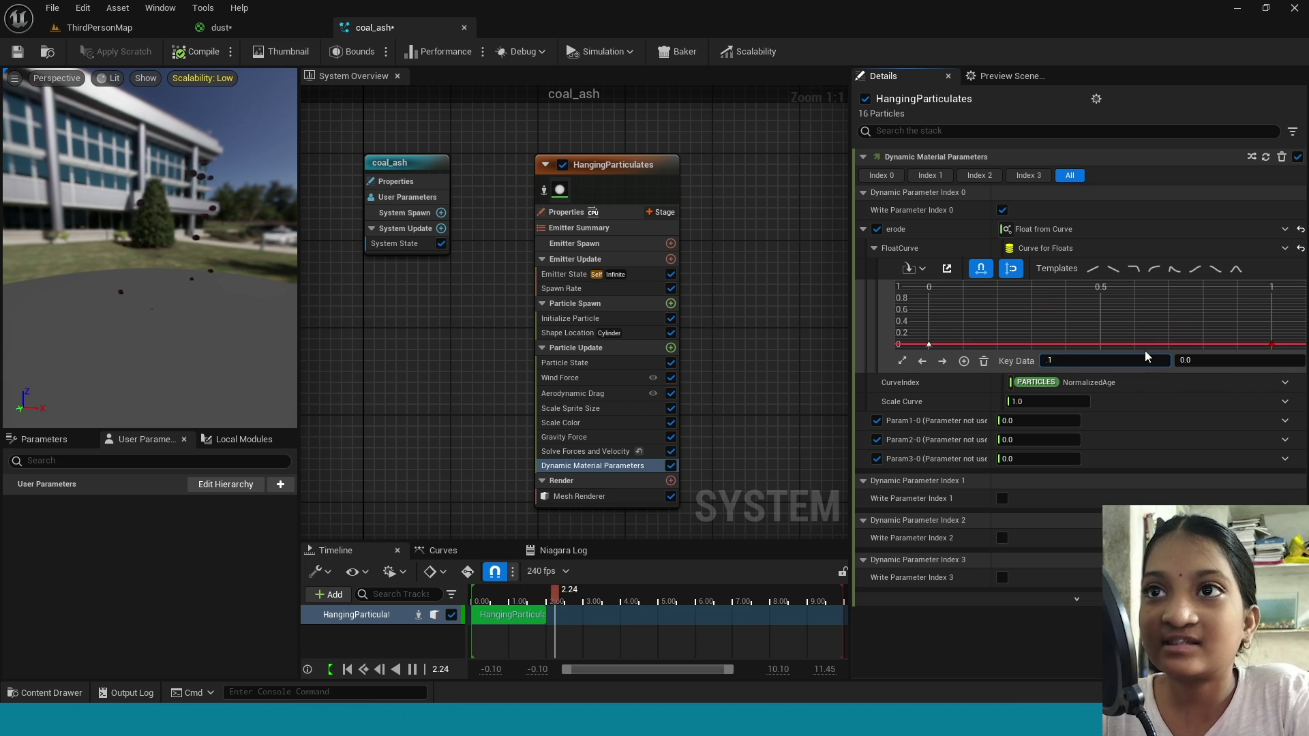
left_click(1271, 345)
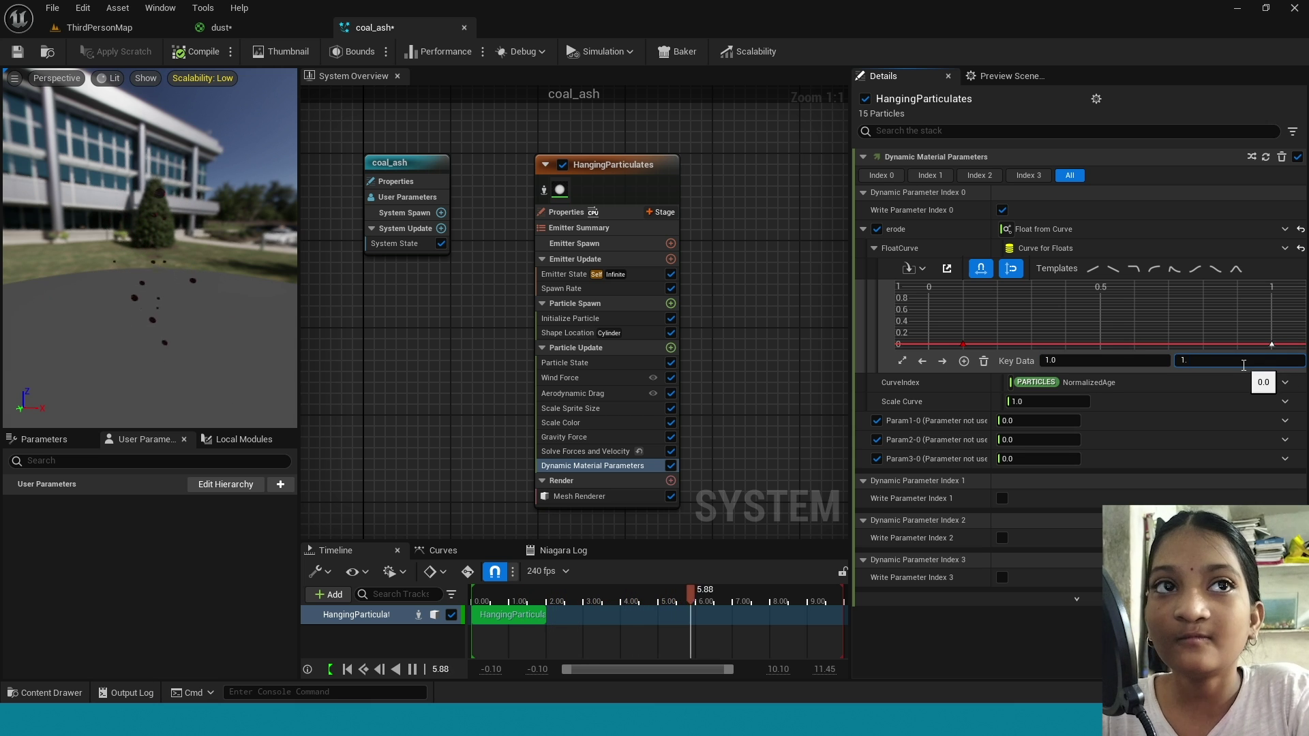
left_click(1244, 365)
type("1.6")
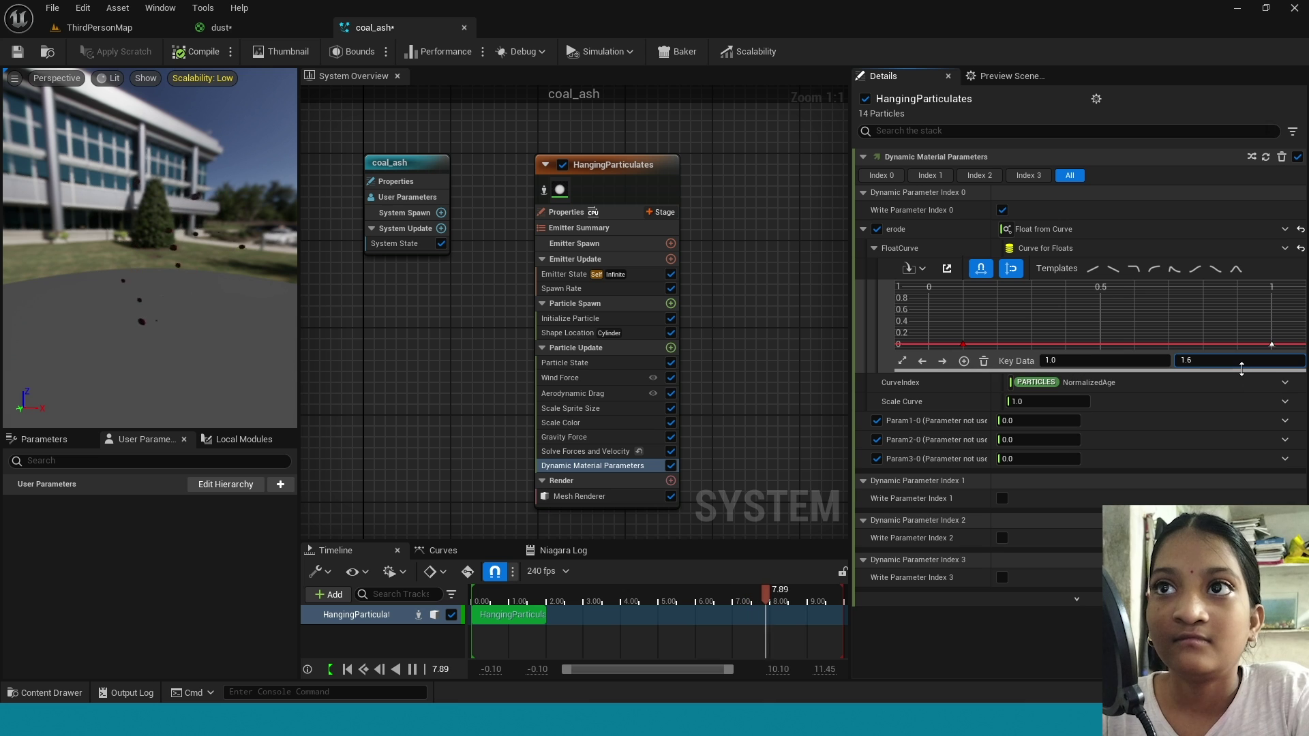
key("Return")
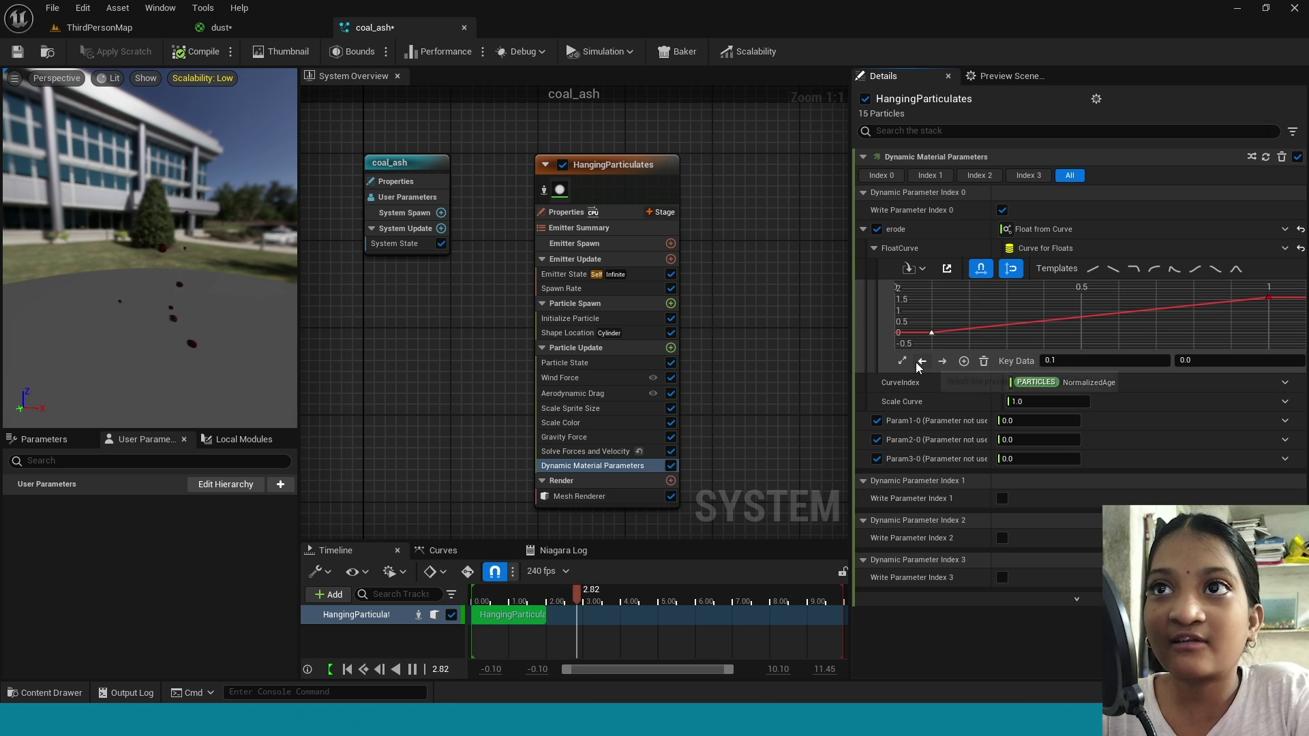
Give both erode curve keys Auto interpolation, pull the end key's tangent down for a late steep rise, and save coal_ash
right_click(1268, 297)
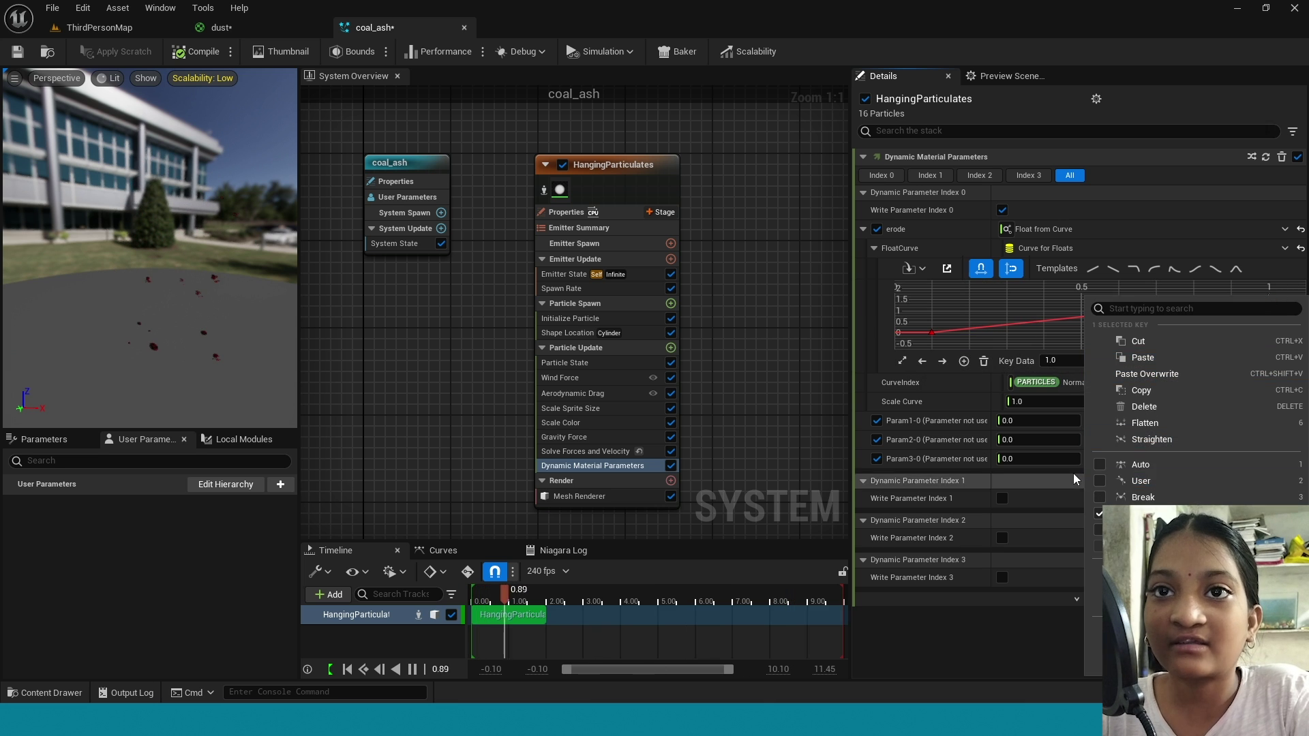
left_click(1139, 465)
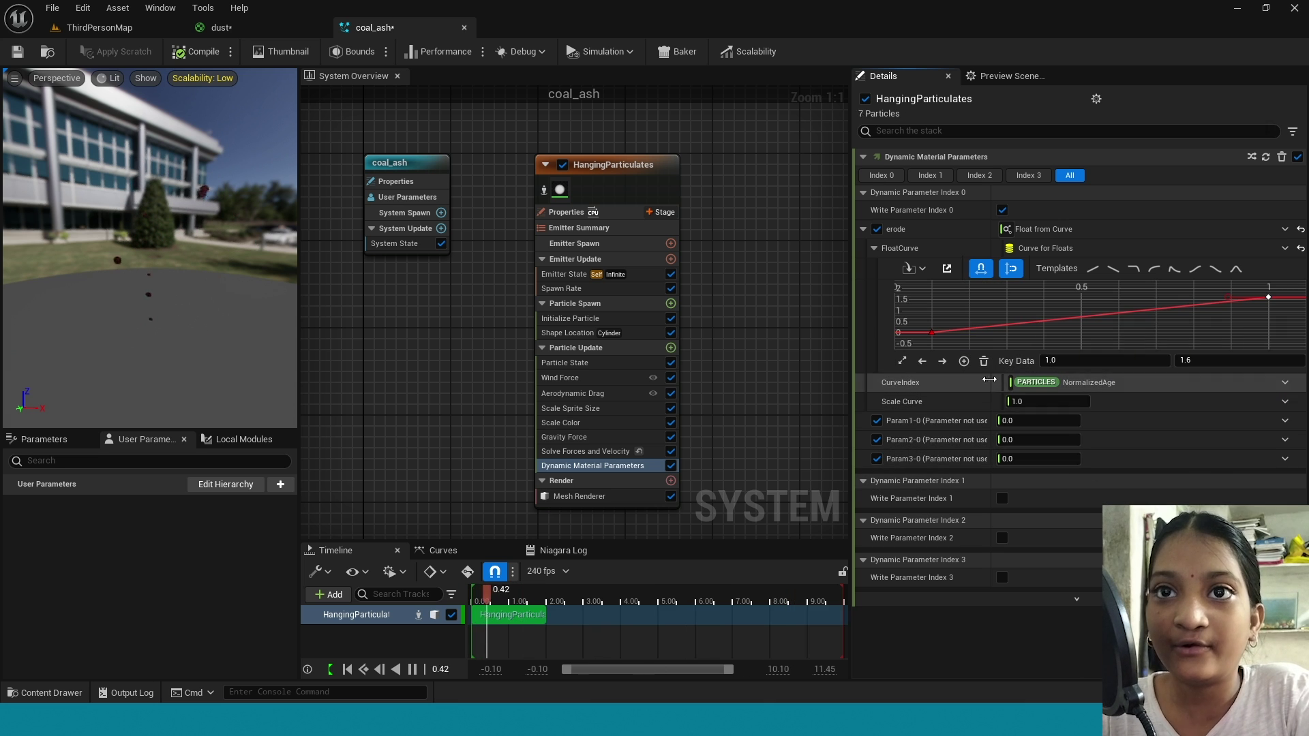
right_click(933, 334)
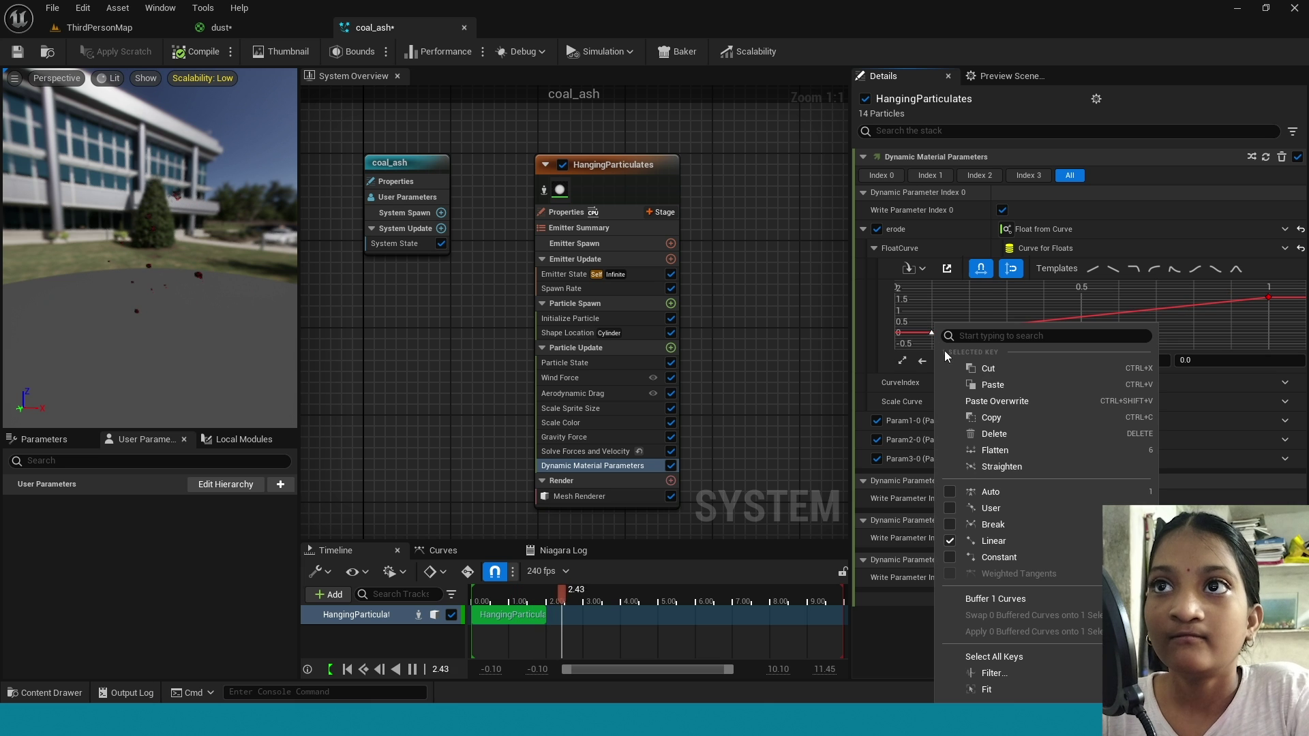
left_click(963, 490)
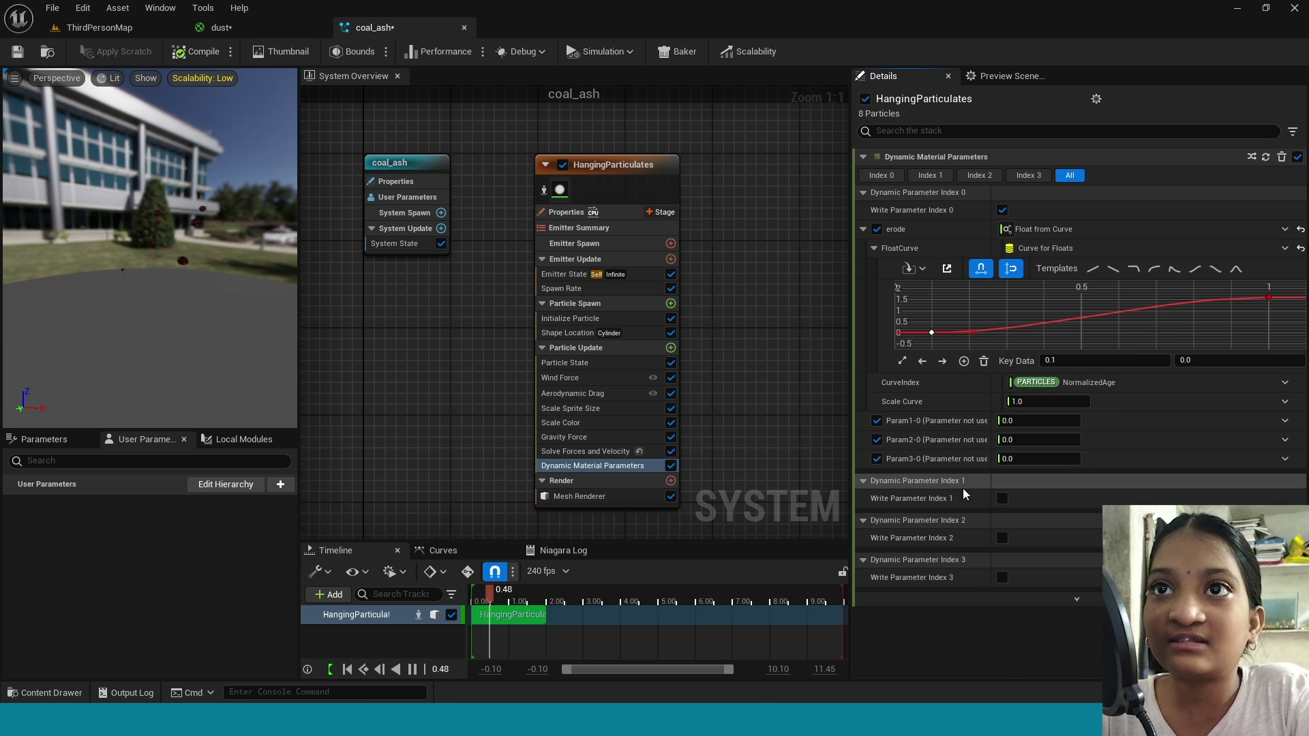
left_click(1268, 297)
left_click_drag(1225, 298, 1229, 315)
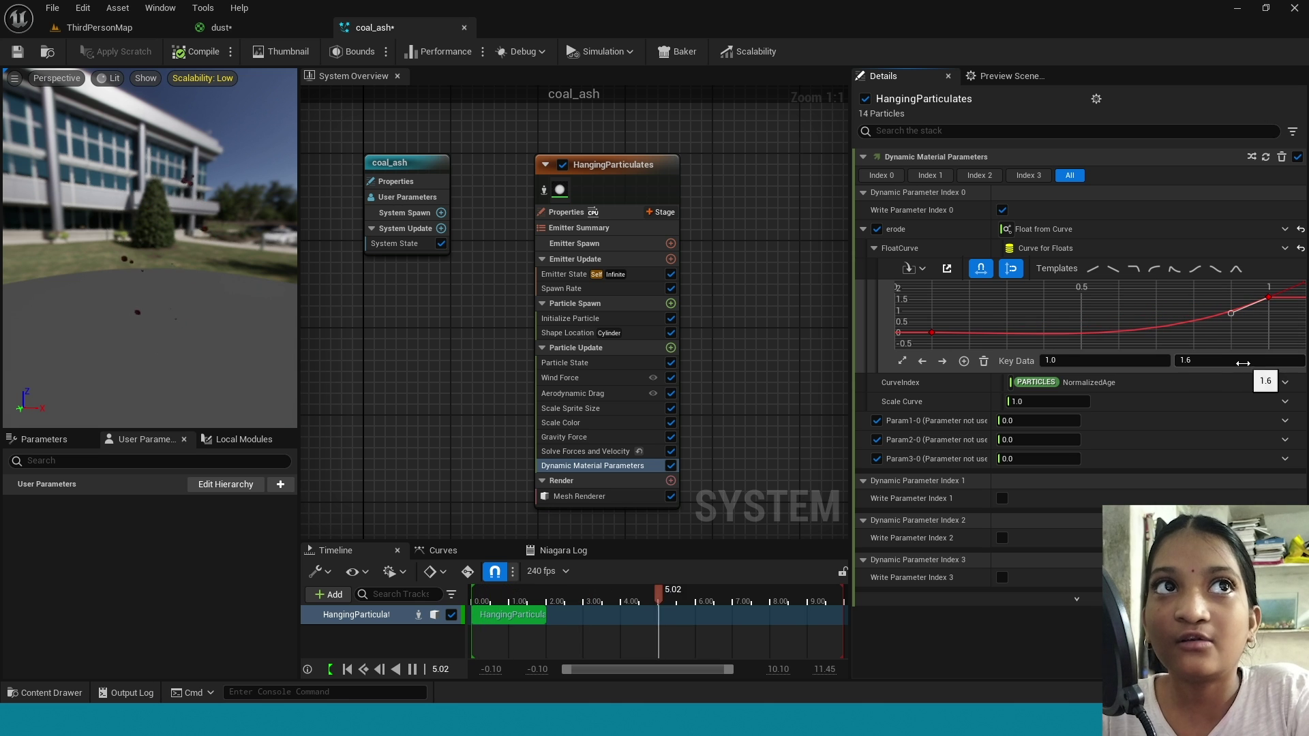
left_click(18, 54)
Place the coal_ash Niagara system in ThirdPersonMap just above the glowing coals
left_click(103, 27)
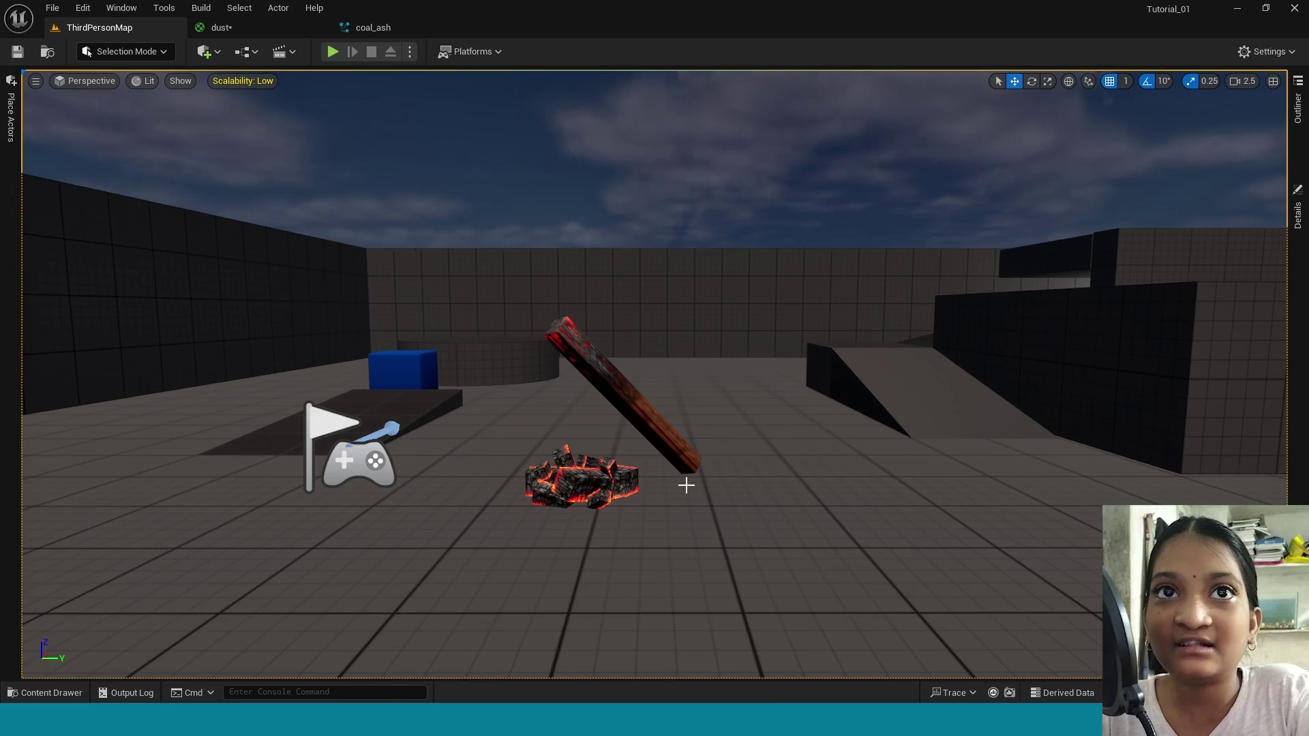
key("ctrl+space")
left_click_drag(684, 488, 611, 403)
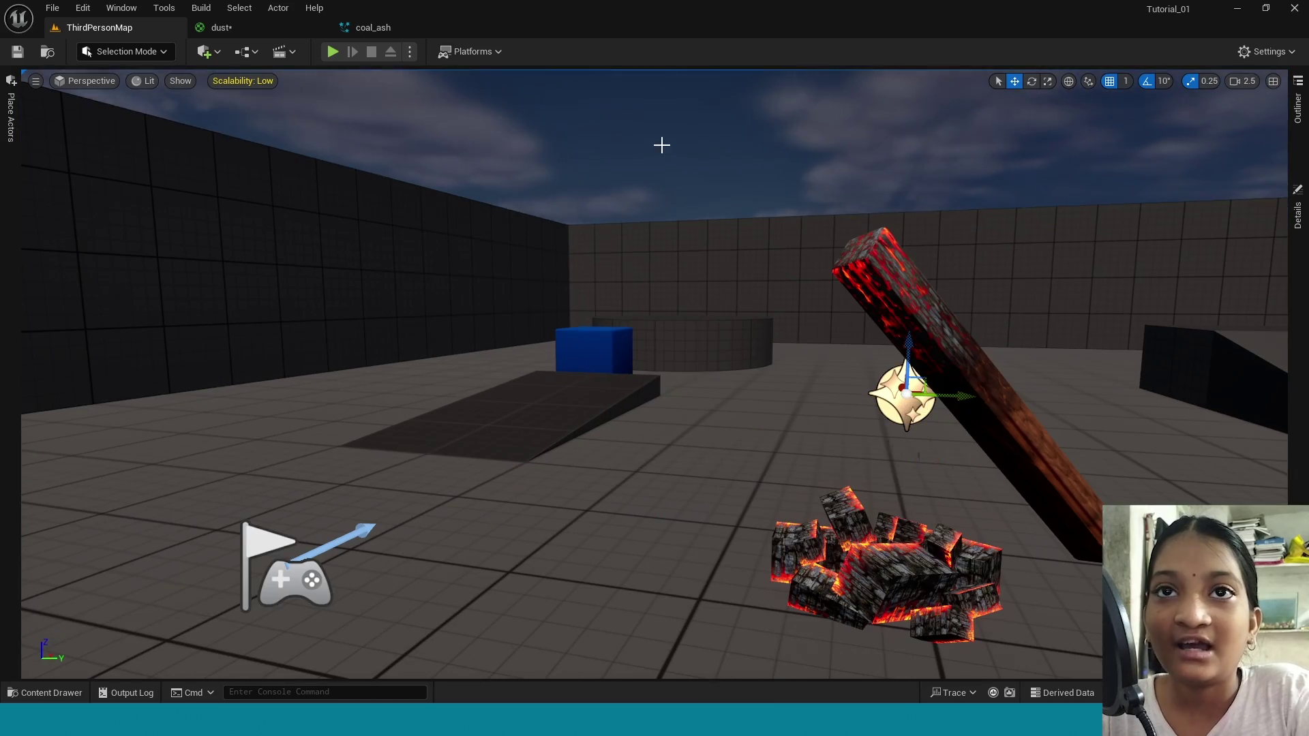
right_click_drag(662, 145, 722, 164)
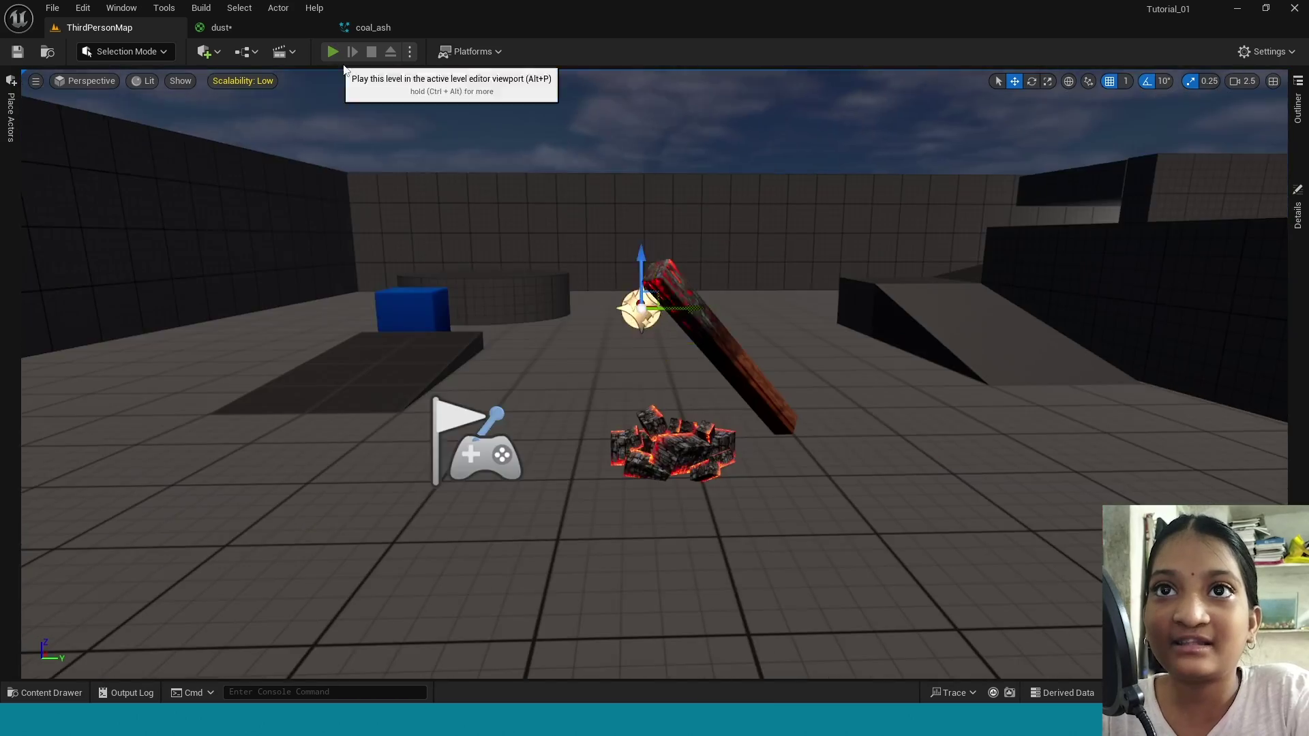
Duplicate the burning log and move and rotate the copies into a leaning tepee of four logs around the coals
right_click_drag(682, 273, 545, 286)
left_click(648, 212)
left_click_drag(628, 273, 522, 285, "alt")
right_click_drag(522, 285, 681, 327)
left_click_drag(682, 341, 887, 381)
right_click_drag(887, 381, 795, 273)
key("e")
key("w")
right_click_drag(795, 225, 880, 477)
key("e")
left_click_drag(883, 571, 887, 579)
right_click_drag(716, 354, 882, 441)
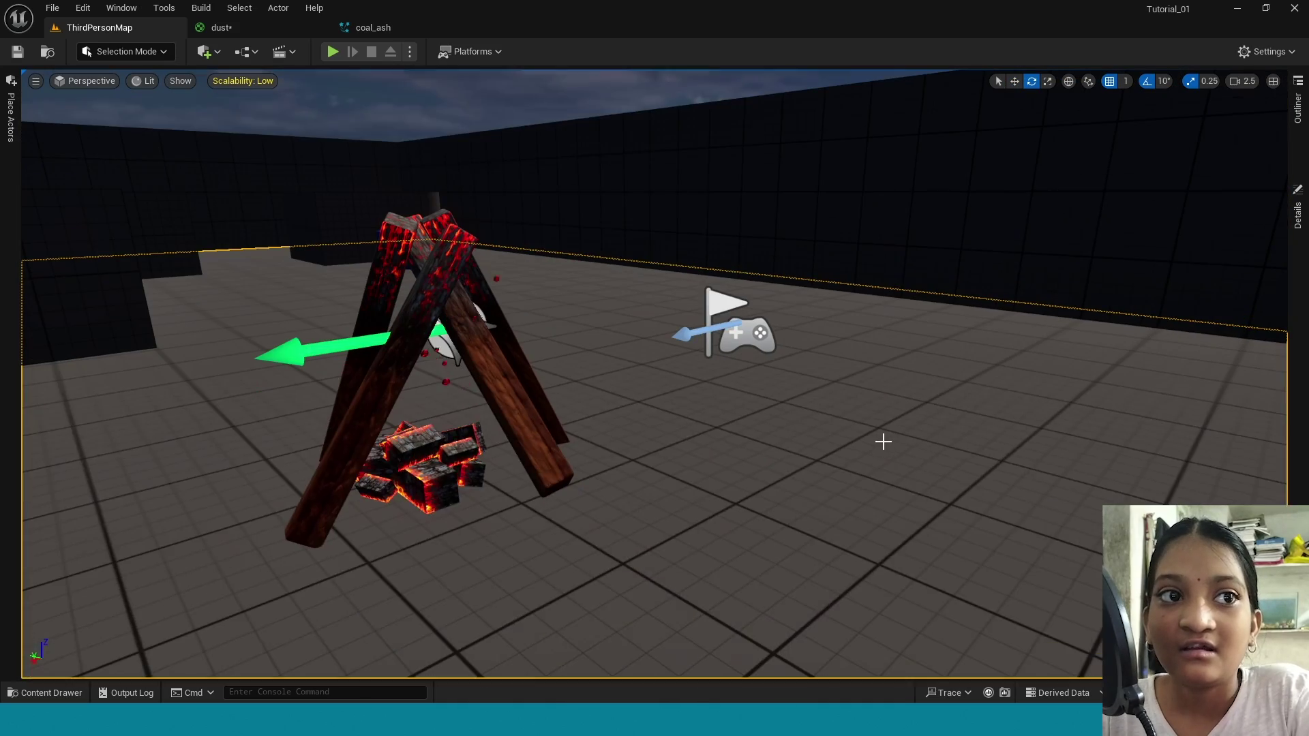
Place the NS_Smoke system from the Lucky/Vfx/Smoke folder at the coals inside the log tepee and deselect it
key("ctrl+space")
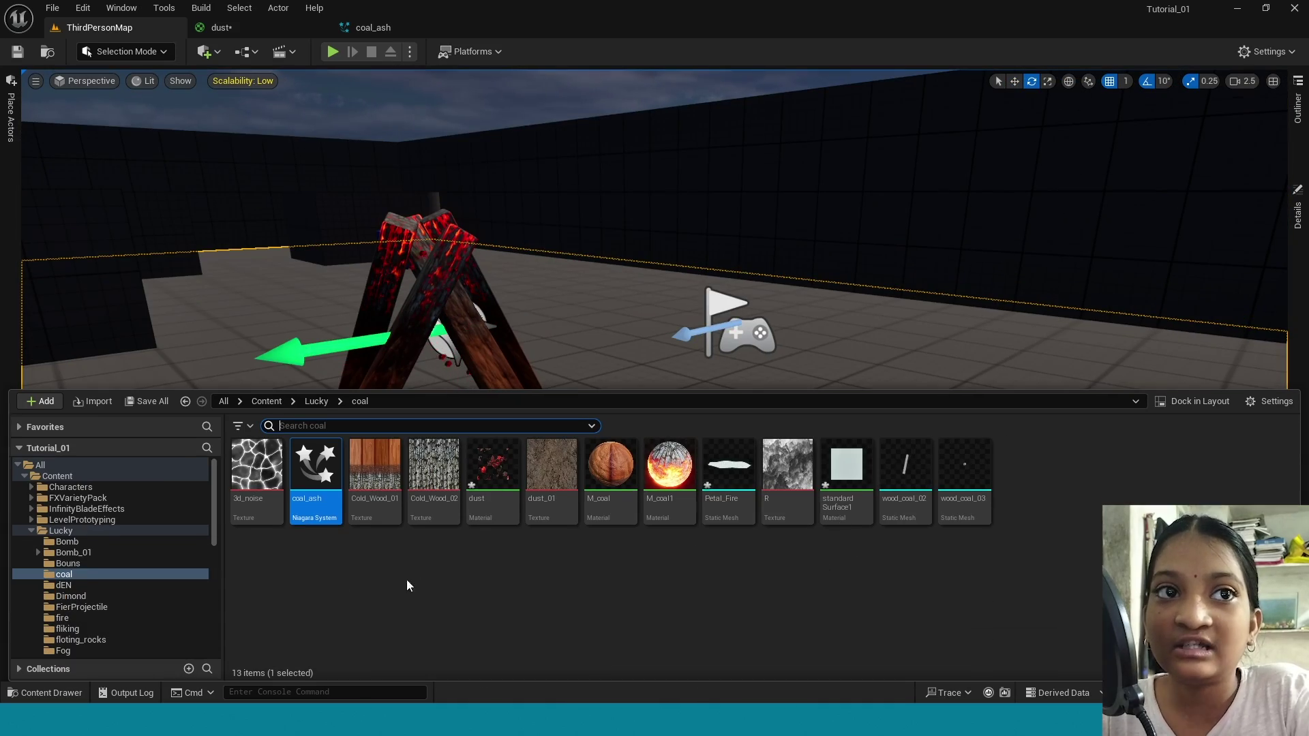
scroll(64, 634, "down", 5)
left_click(63, 635)
double_click(612, 470)
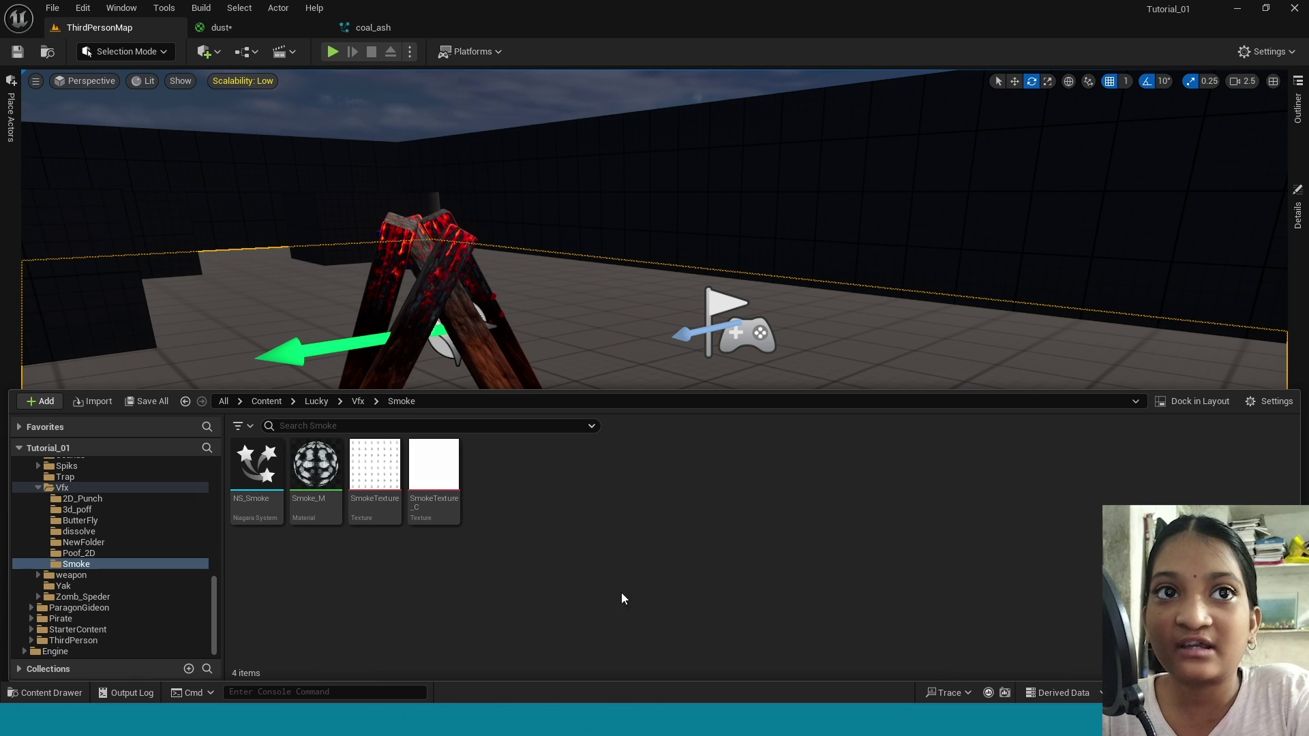
left_click_drag(257, 469, 426, 447)
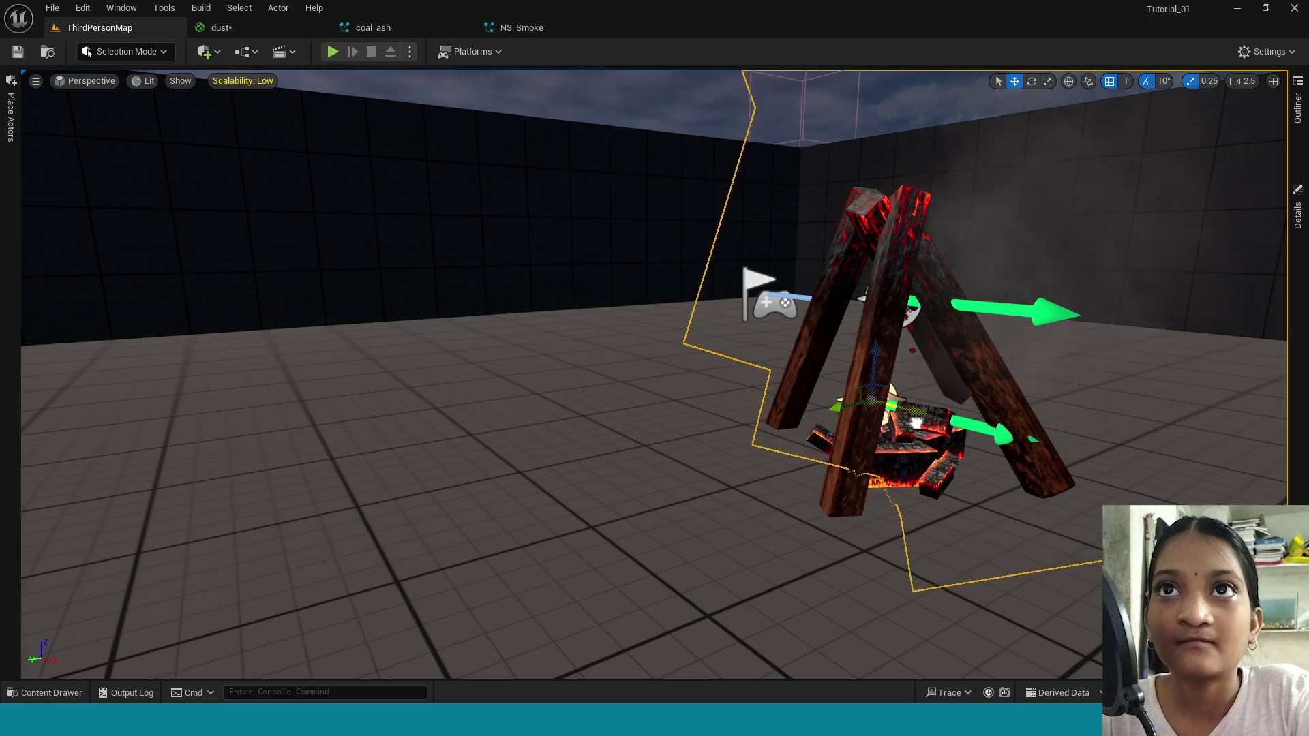
left_click_drag(782, 509, 1091, 480, "alt")
scroll(783, 509, "up", 4)
left_click_drag(707, 503, 896, 525, "alt")
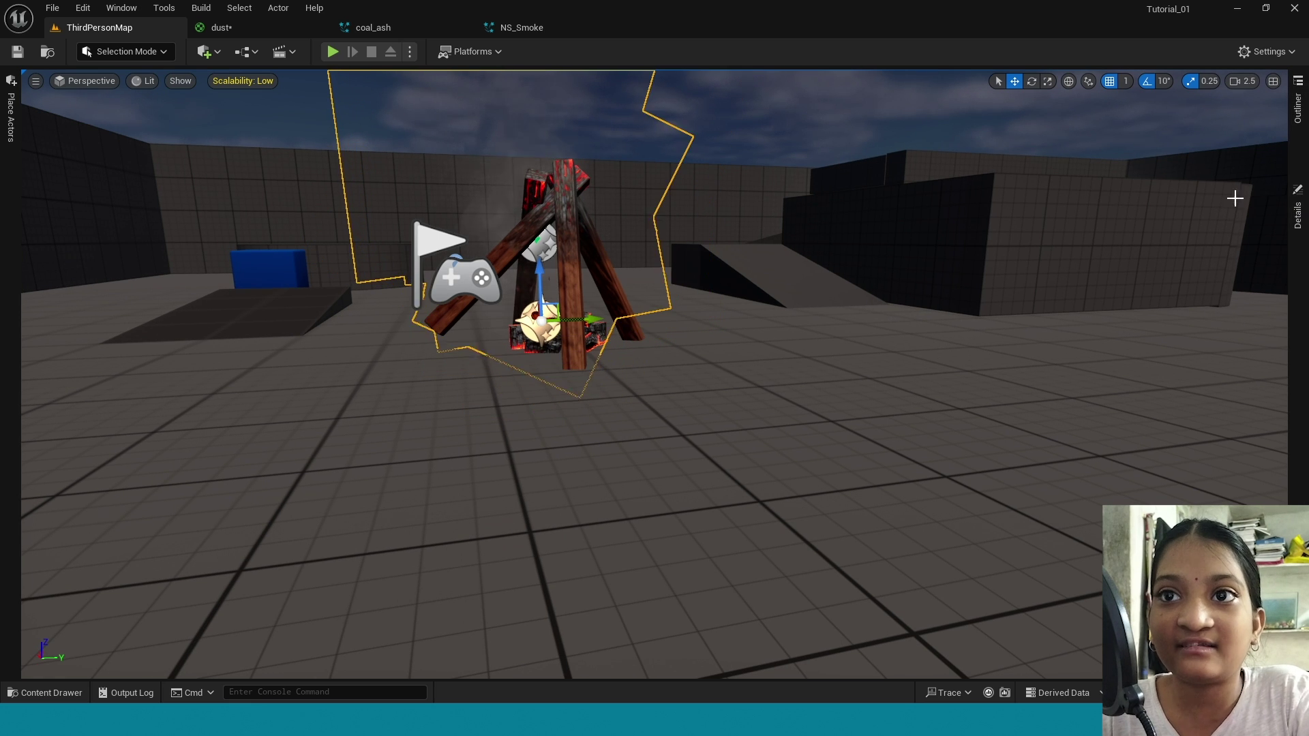
key("Escape")
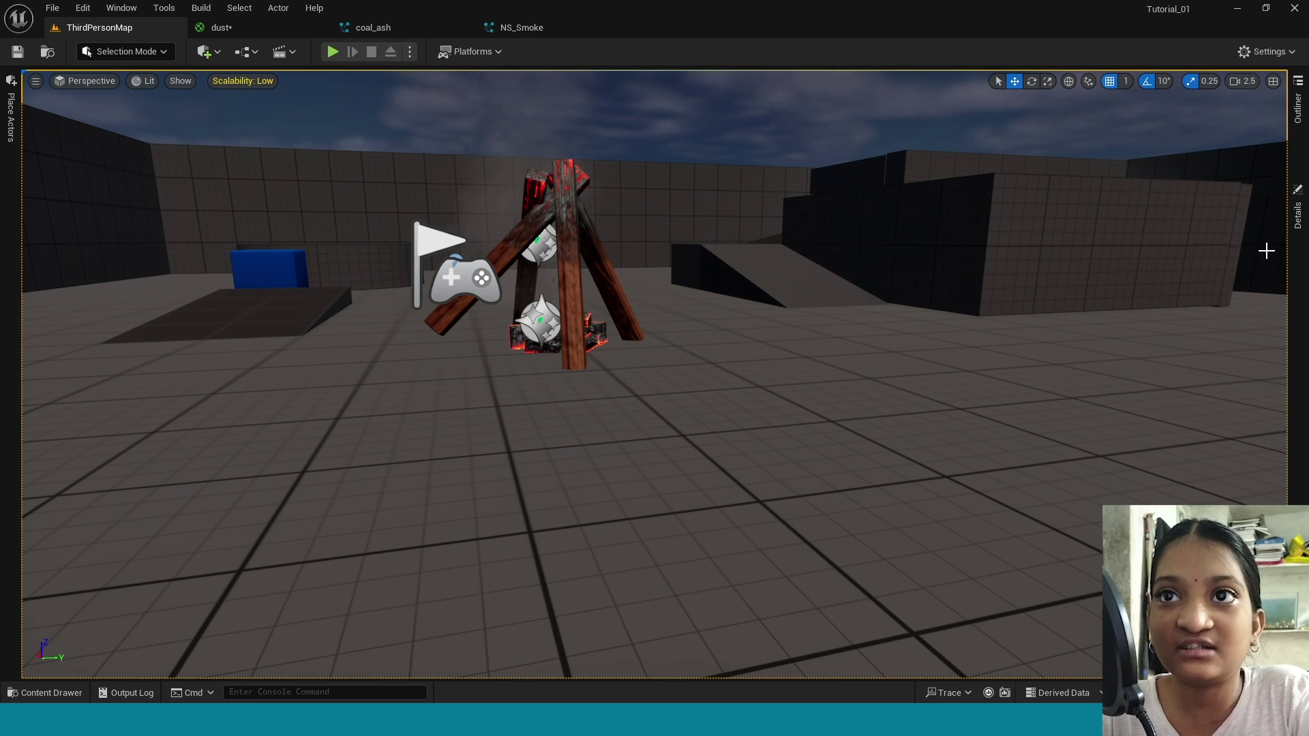
Set the DirectionalLight's intensity to 0.2 lux
left_click(1298, 108)
left_click(1050, 530)
left_click(1297, 208)
left_click(1138, 368)
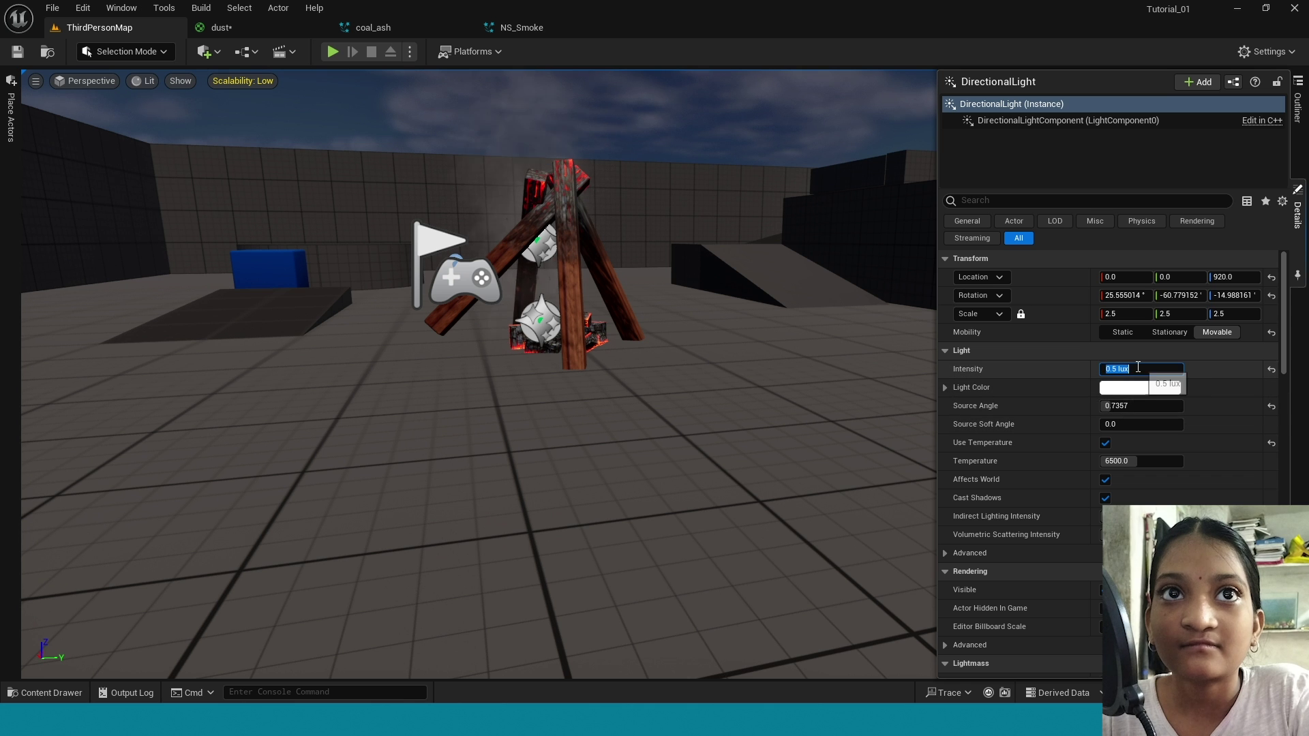
key("Return")
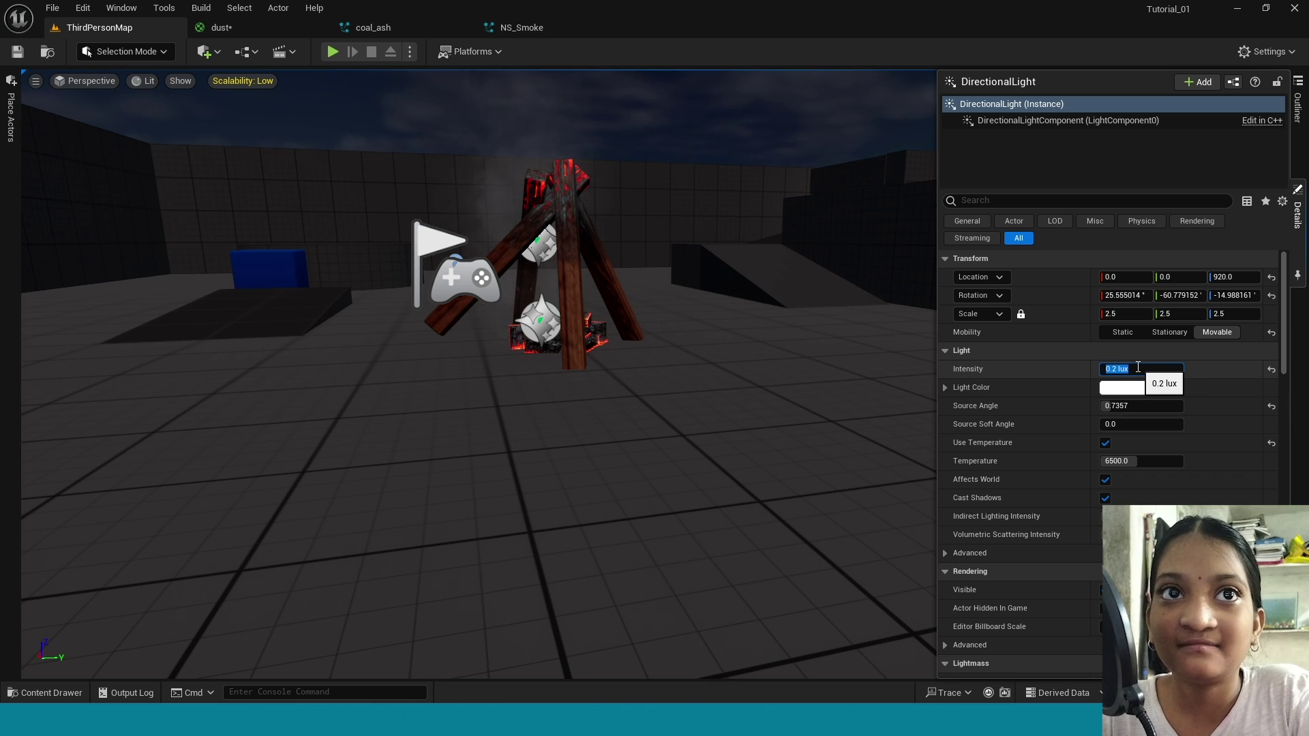
Play the level full screen and move the character around to examine the campfire's coals, ash and smoke
left_click(333, 52)
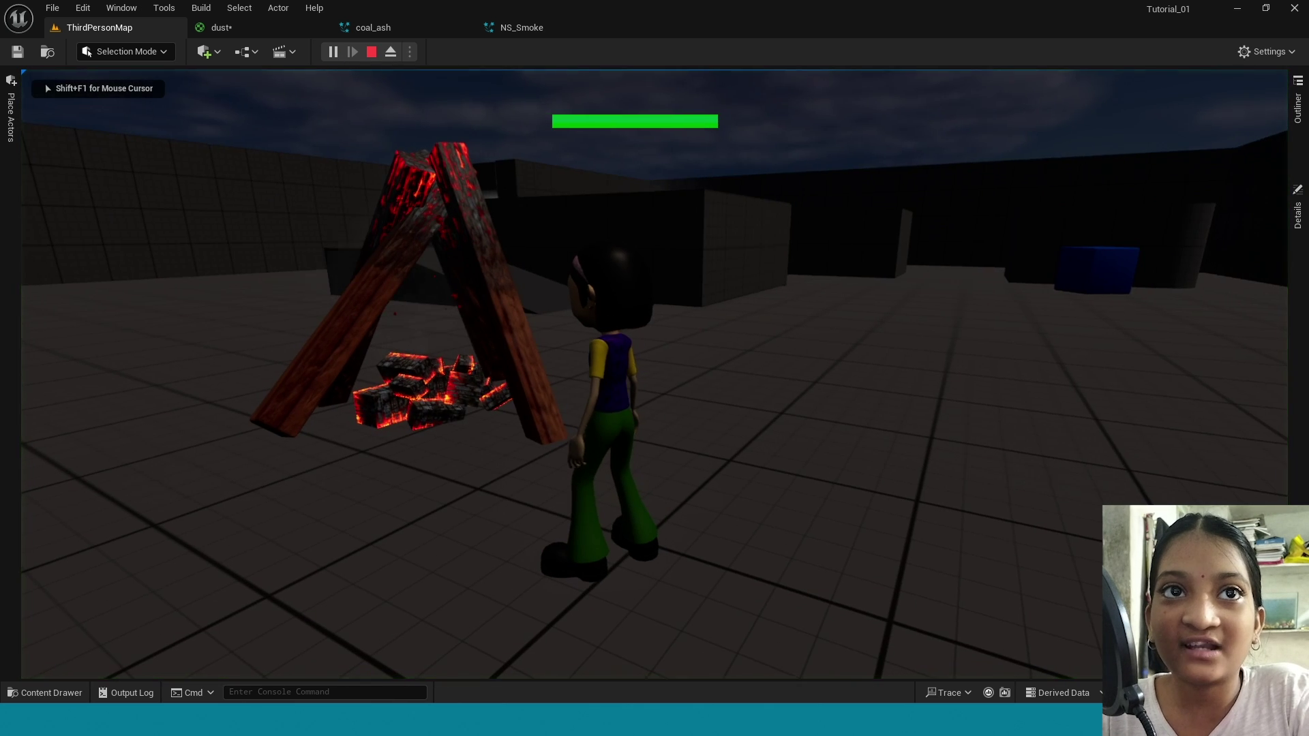
key("space")
key("w")
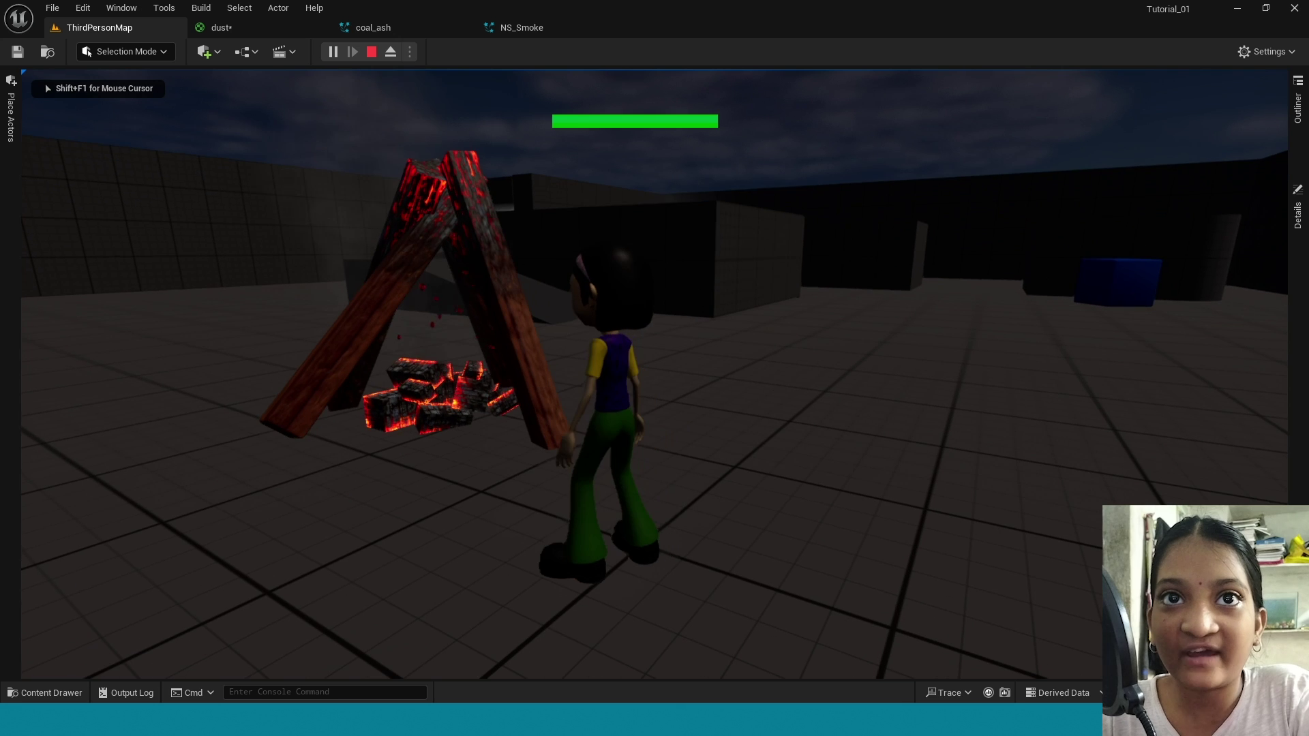
key("w")
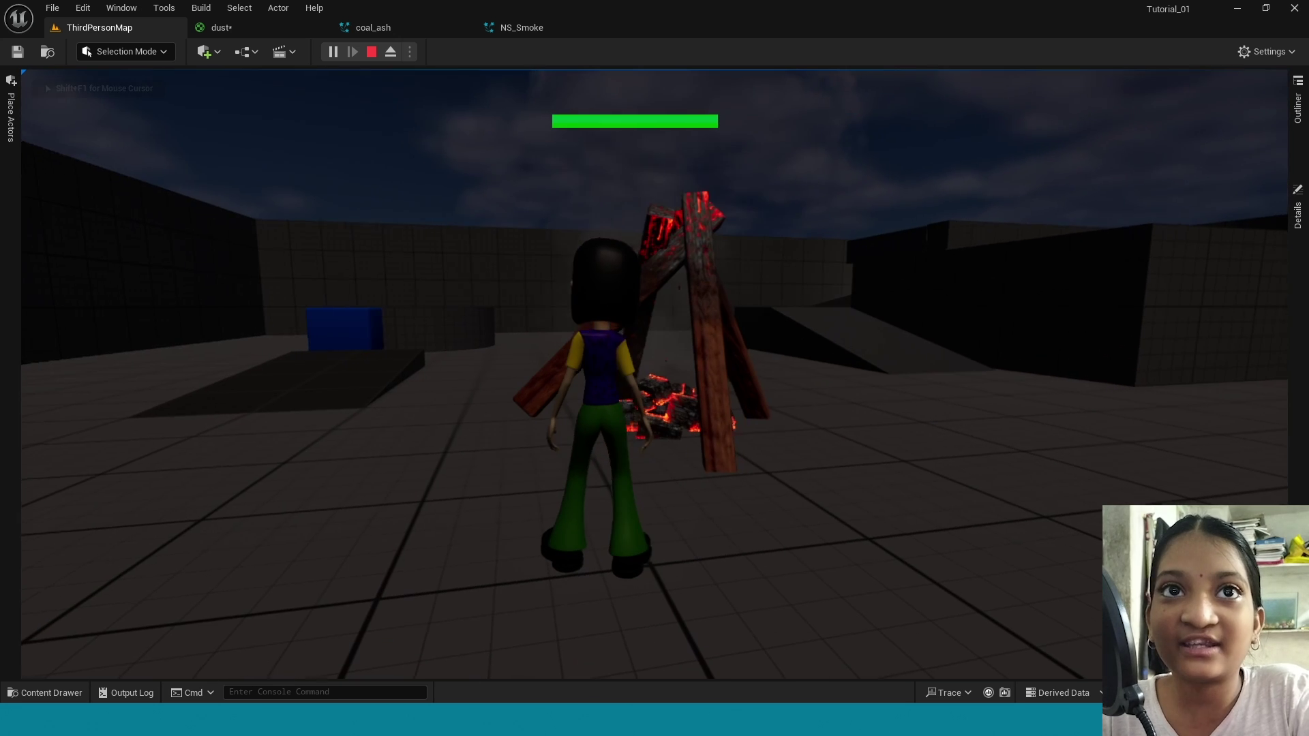
key("F11")
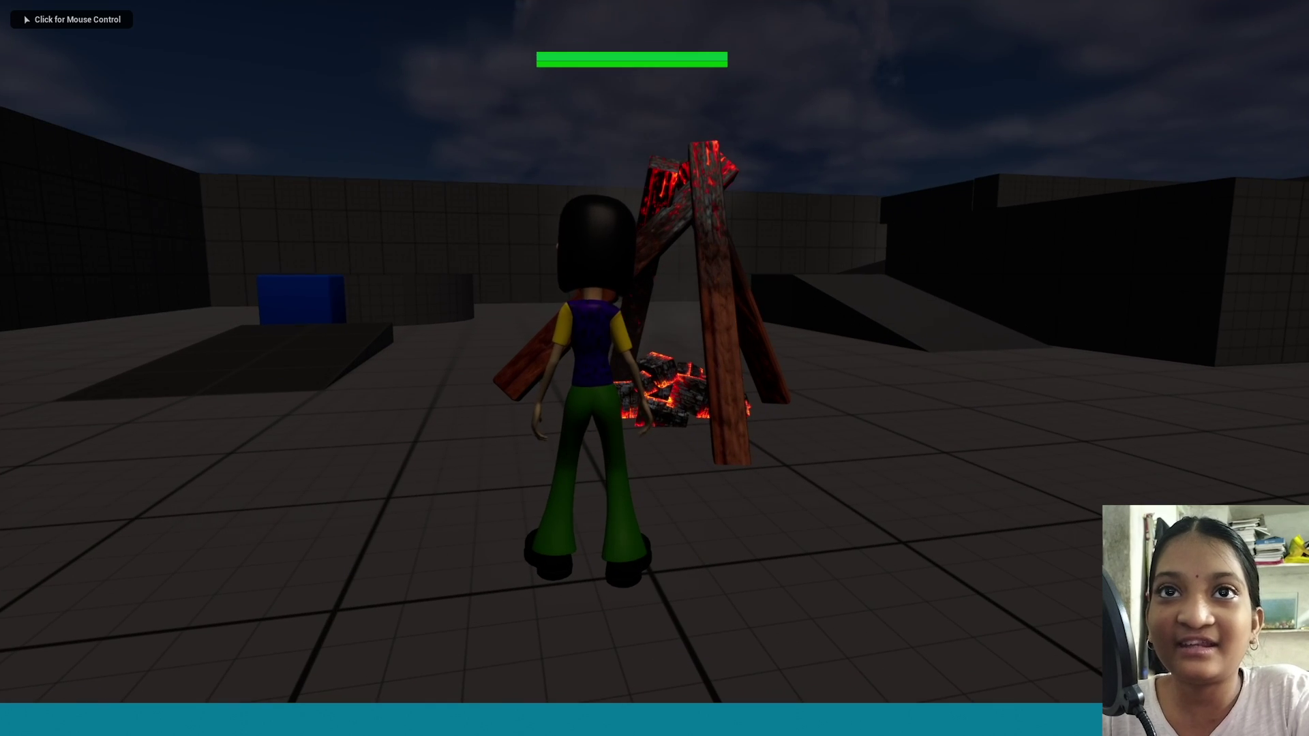
left_click(655, 368)
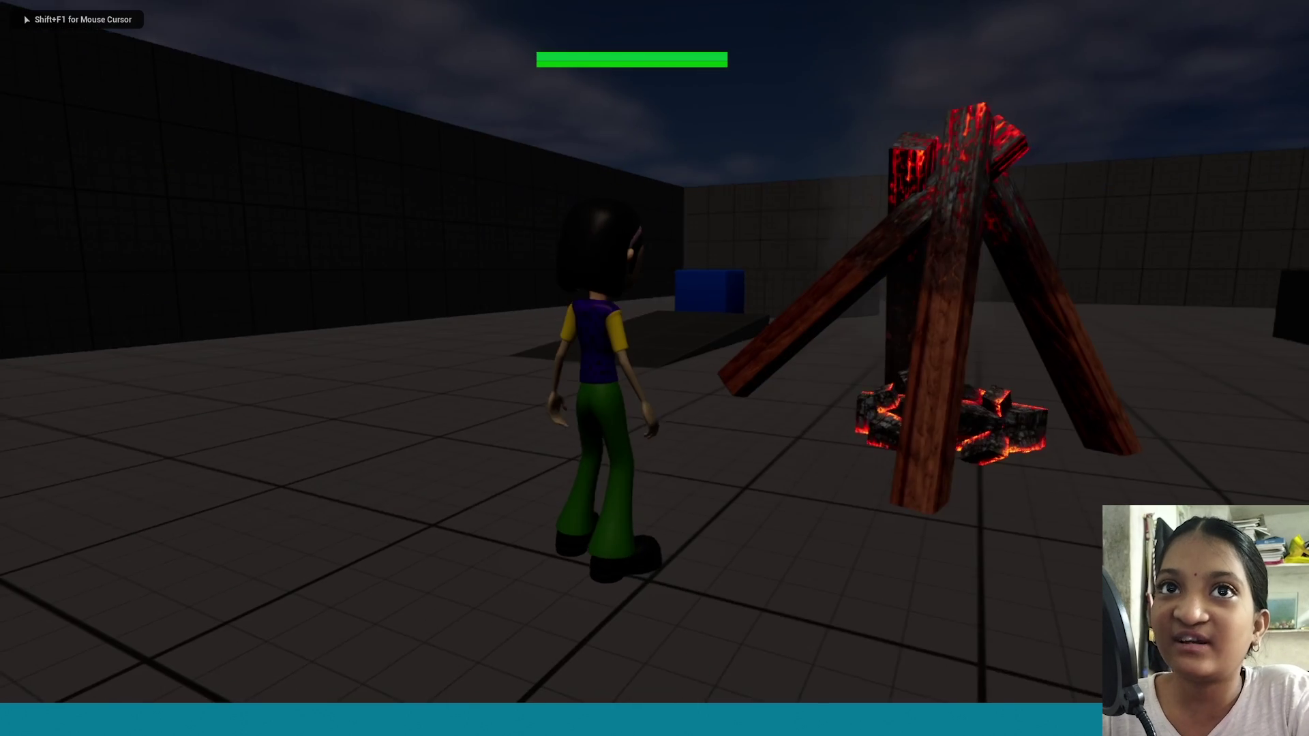